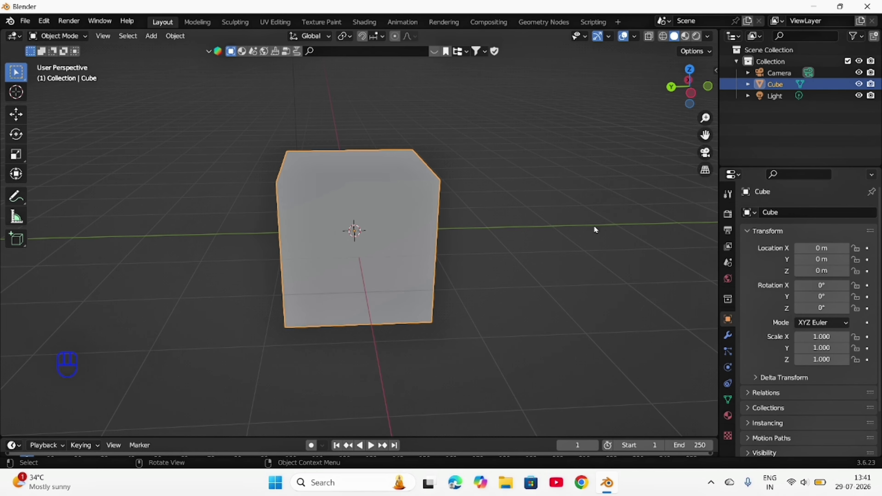
Step: View the cube from the front, right and top, and toggle the view between orthographic and perspective projection
key(KP_1)
key(KP_3)
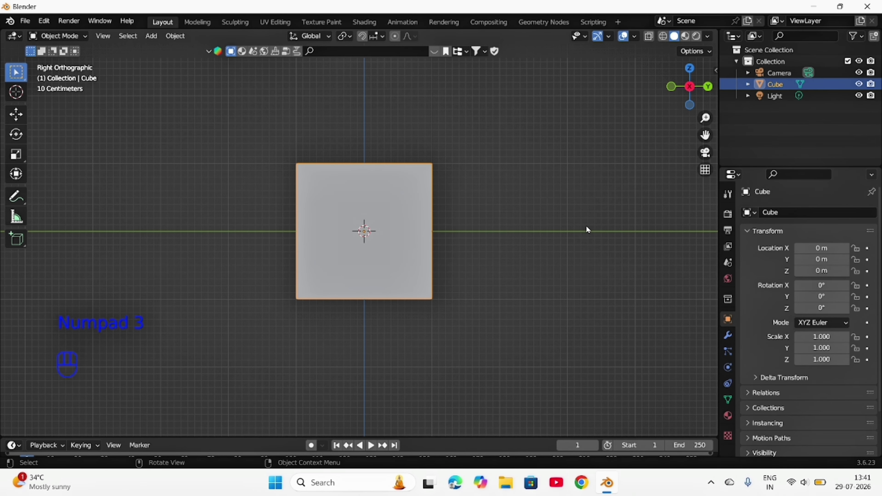
key(KP_7)
key(KP_5)
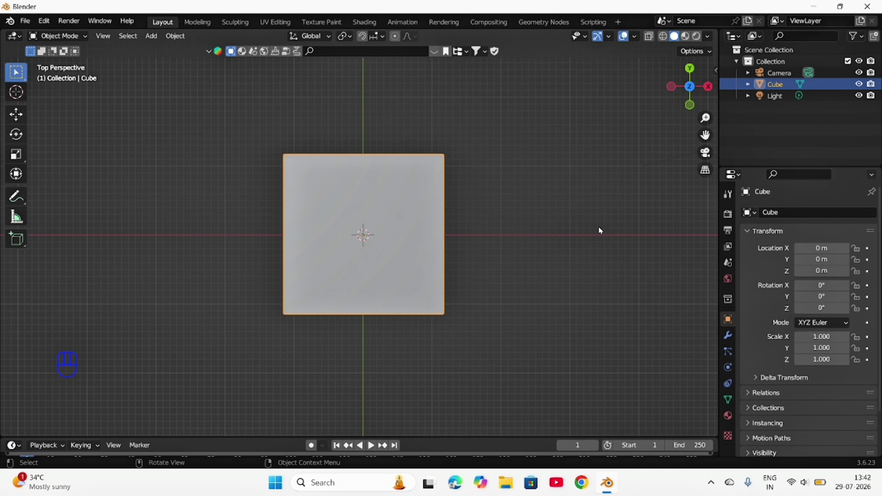
Step: Examine the cube from several angles and distances by orbiting and zooming around it in perspective
middle_drag(601, 230, 590, 168)
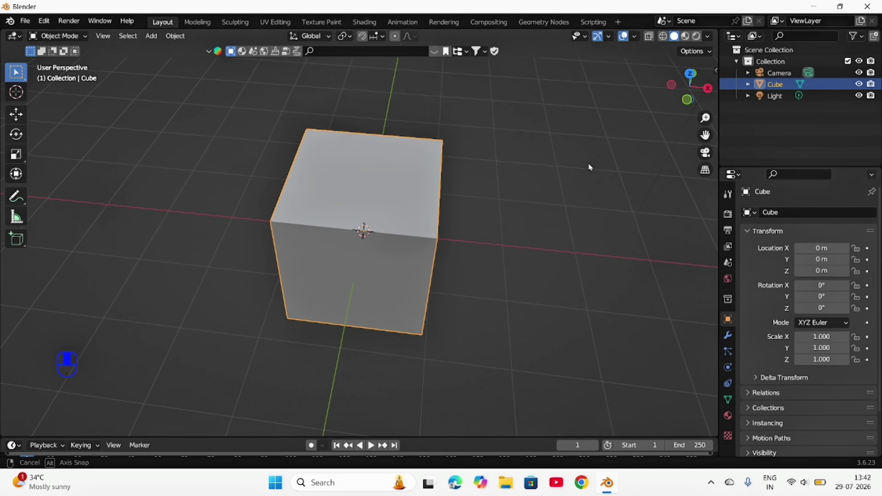
scroll(590, 167, up, 3)
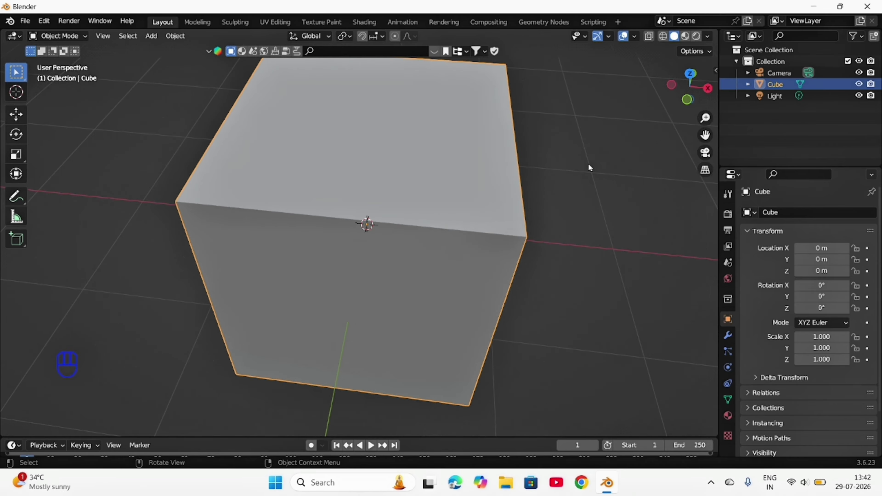
scroll(590, 167, up, 2)
scroll(590, 167, down, 5)
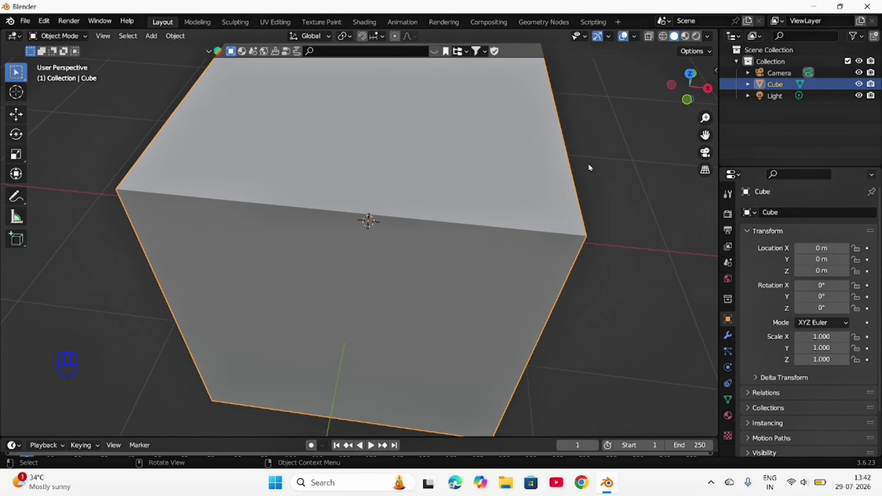
middle_drag(595, 163, 587, 134)
scroll(572, 148, up, 2)
scroll(402, 150, up, 1)
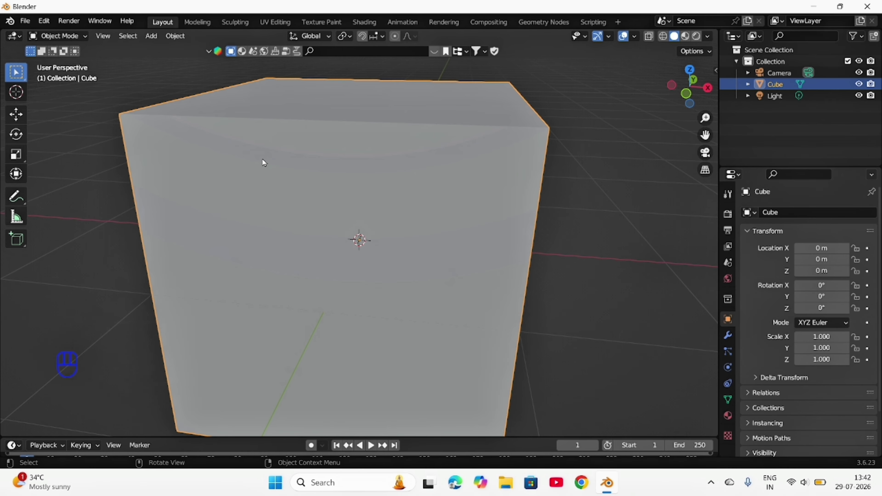
middle_drag(149, 186, 80, 142)
scroll(81, 142, down, 5)
middle_drag(140, 150, 297, 146)
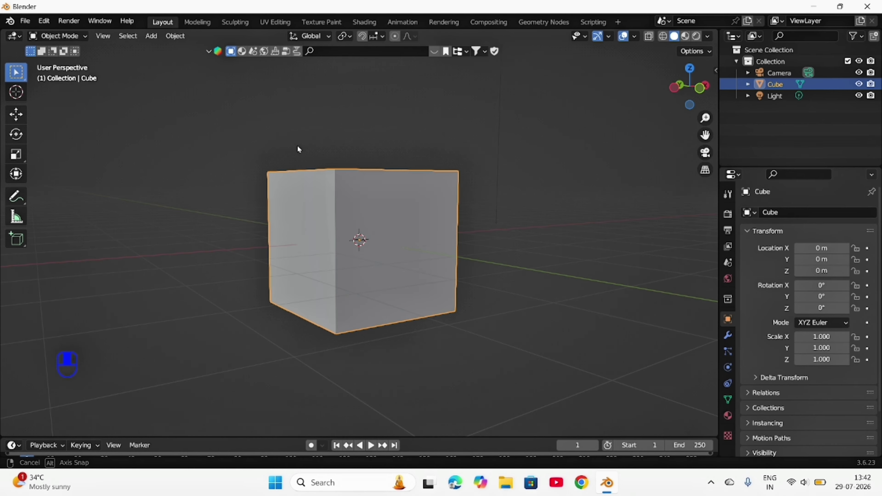
middle_drag(298, 147, 298, 146)
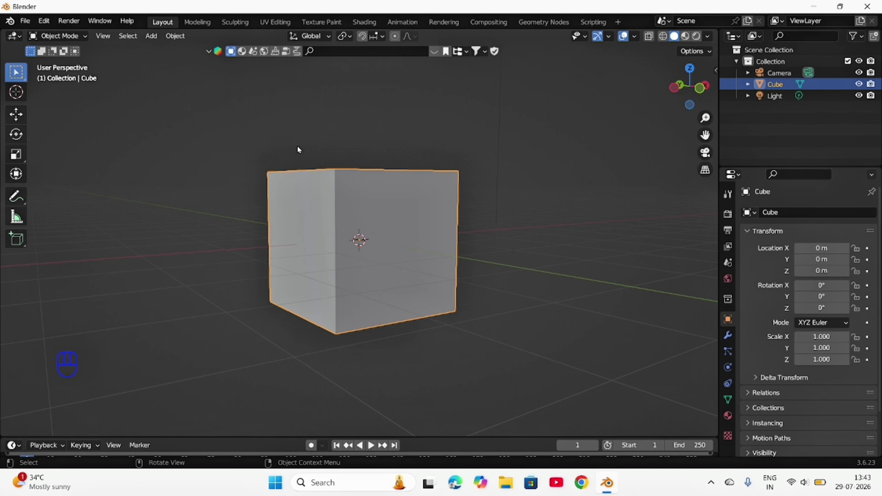
middle_drag(178, 136, 91, 37)
click(86, 39)
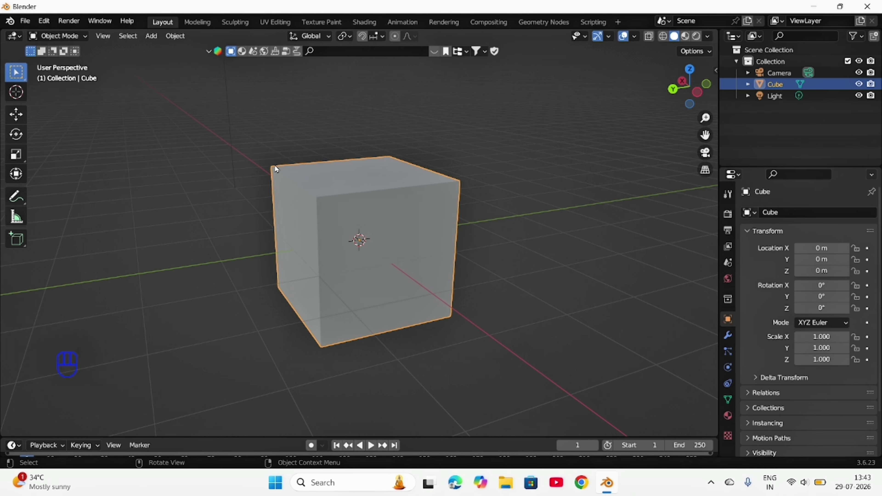
middle_drag(276, 169, 387, 238)
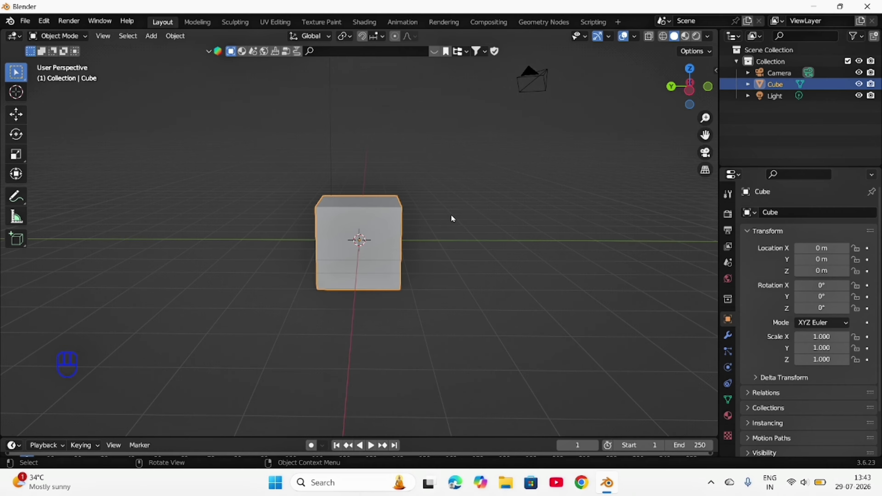
mouse_move(451, 216)
middle_down()
mouse_move(353, 213)
mouse_move(478, 226)
mouse_move(442, 220)
middle_up()
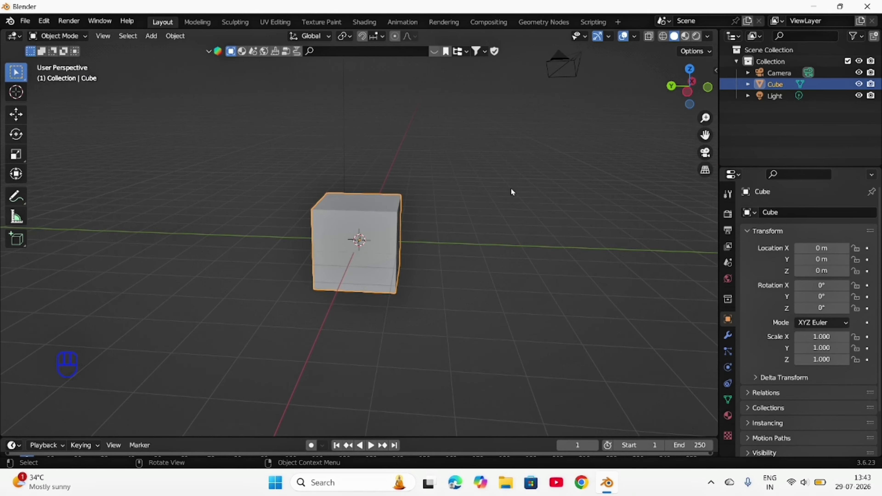
Step: Select the cube and rotate it freely by about -2.26° in Object Mode
click(502, 207)
click(361, 236)
mouse_move(460, 199)
middle_down()
mouse_move(291, 247)
mouse_move(444, 191)
mouse_move(462, 208)
middle_up()
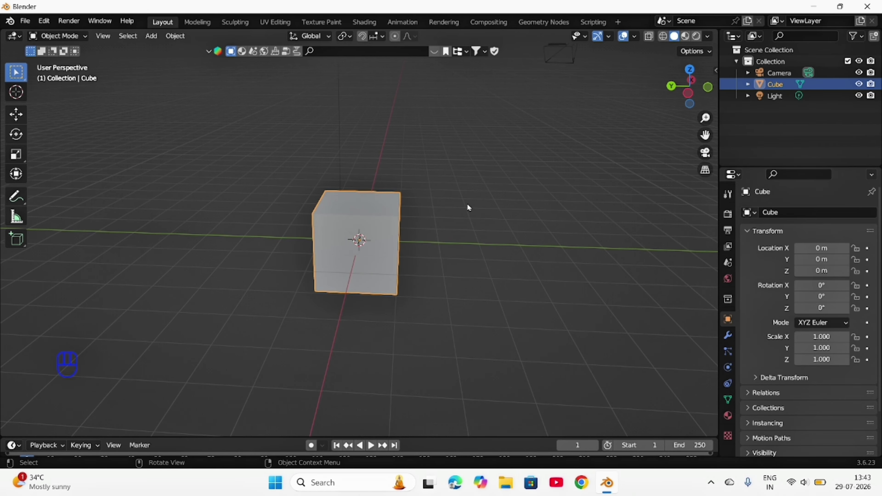
middle_drag(499, 215, 526, 198)
key(r)
key(r)
key(r)
key(r)
key(r)
key(r)
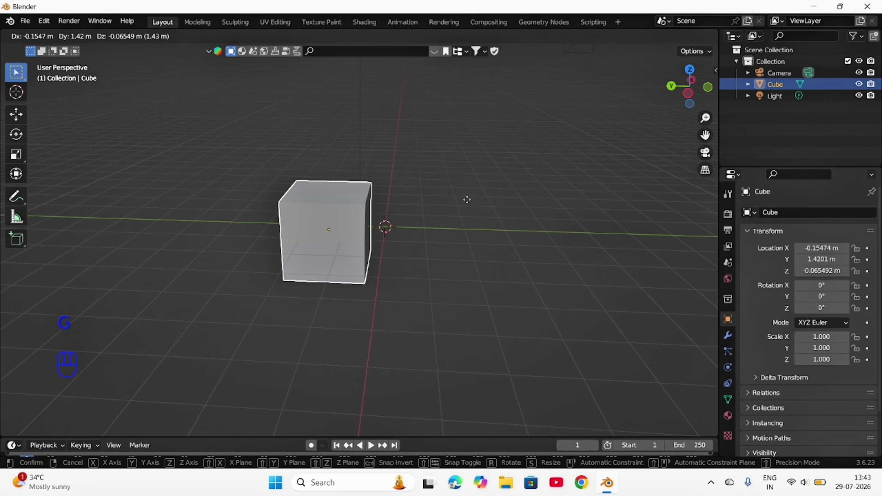
key(r)
key(r)
key(r)
key(r)
key(r)
key(r)
key(r)
key(r)
key(r)
key(r)
key(r)
key(r)
key(r)
key(r)
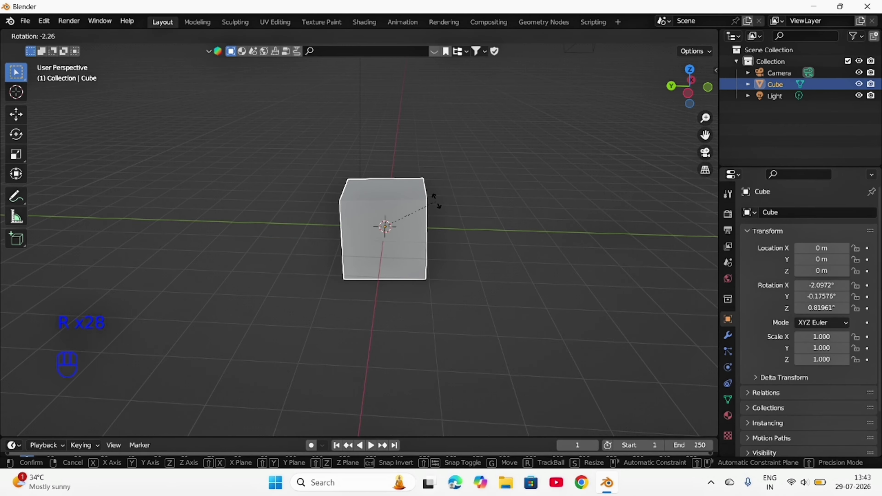
click(437, 201)
Step: Try to scale the cube and deselect it
key(s)
right_click(448, 205)
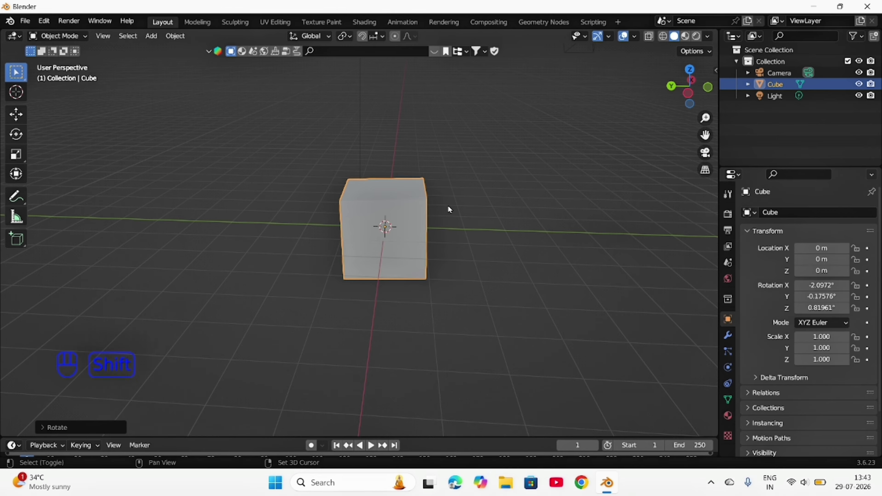
click(448, 205)
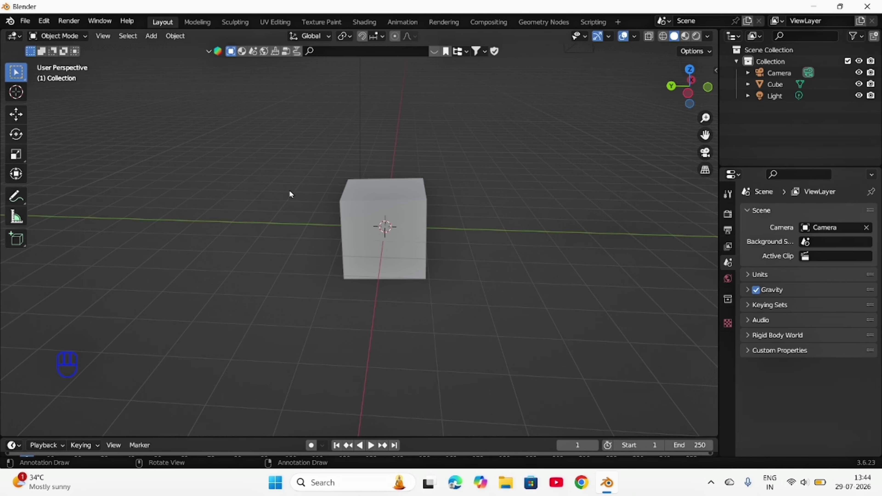
Step: Enter Edit Mode on the cube with its whole mesh selected
middle_drag(289, 191, 303, 165)
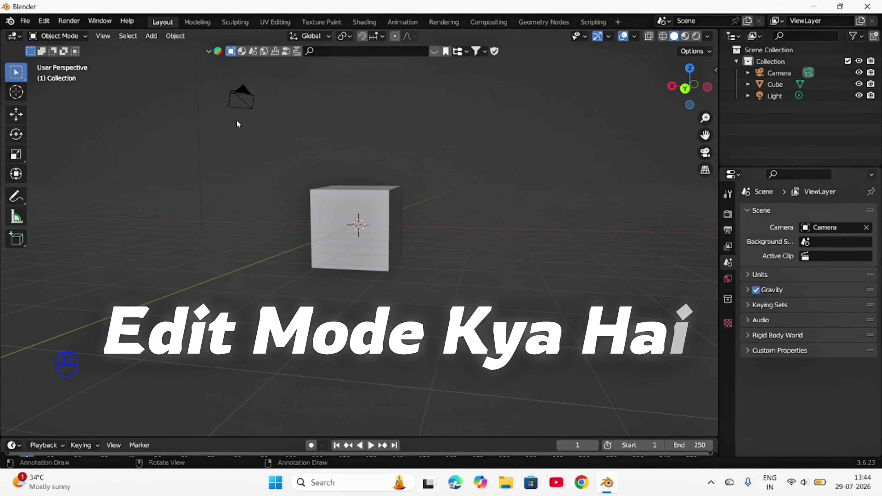
key(Tab)
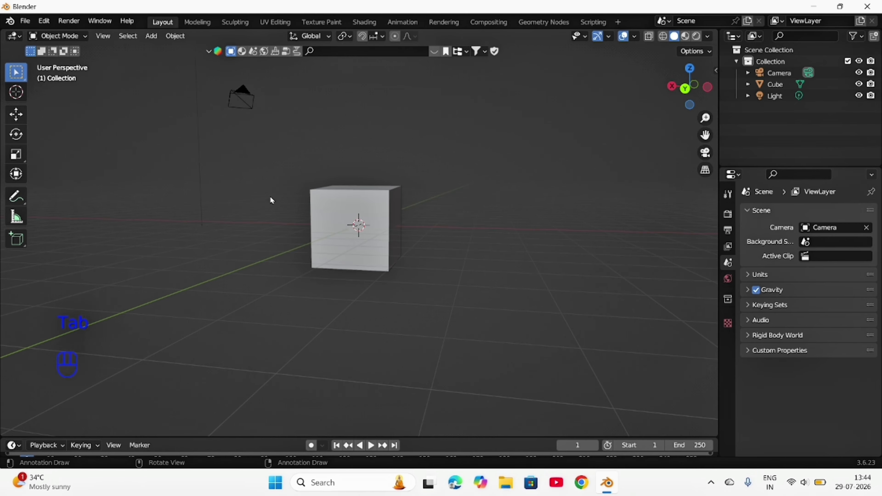
key(Tab)
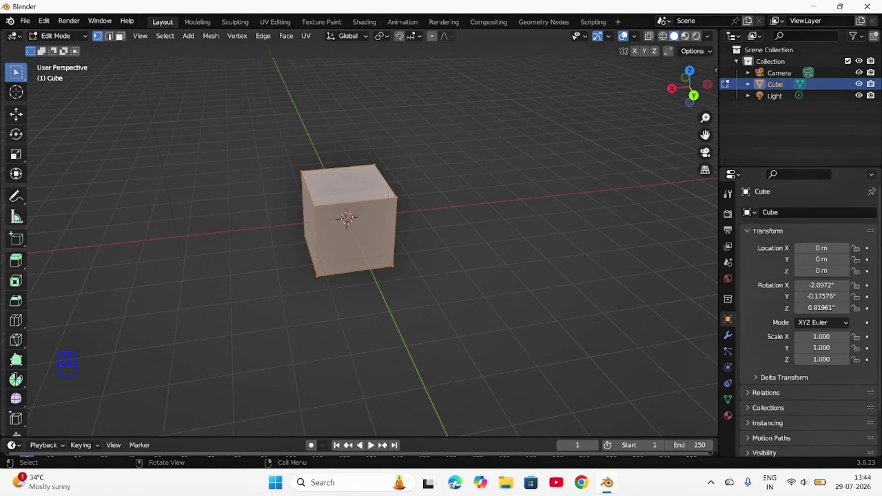
Step: Cycle the mesh selection through vertex, edge and face modes and return to vertex select mode
scroll(341, 211, up, 3)
middle_drag(339, 203, 383, 190)
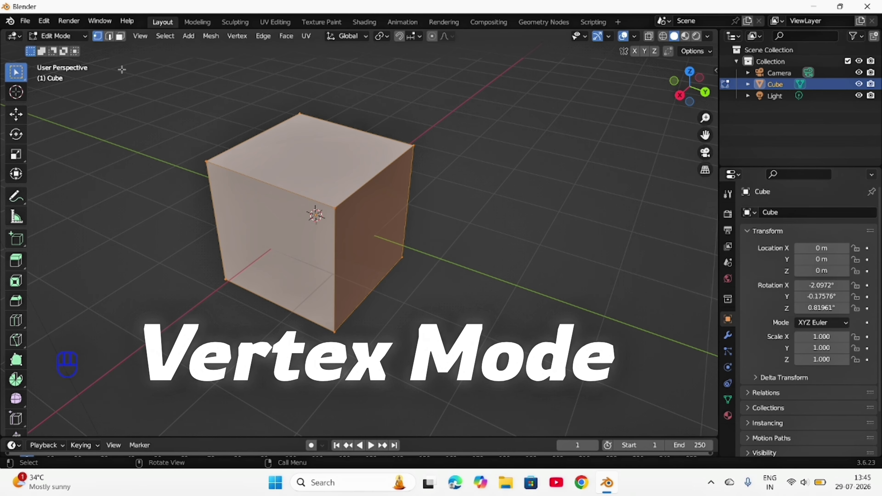
middle_drag(122, 69, 100, 61)
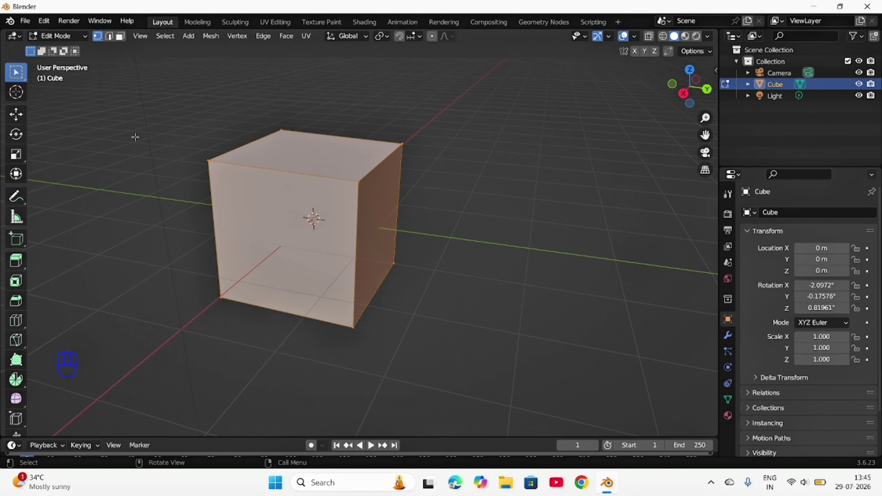
key(1)
key(2)
key(3)
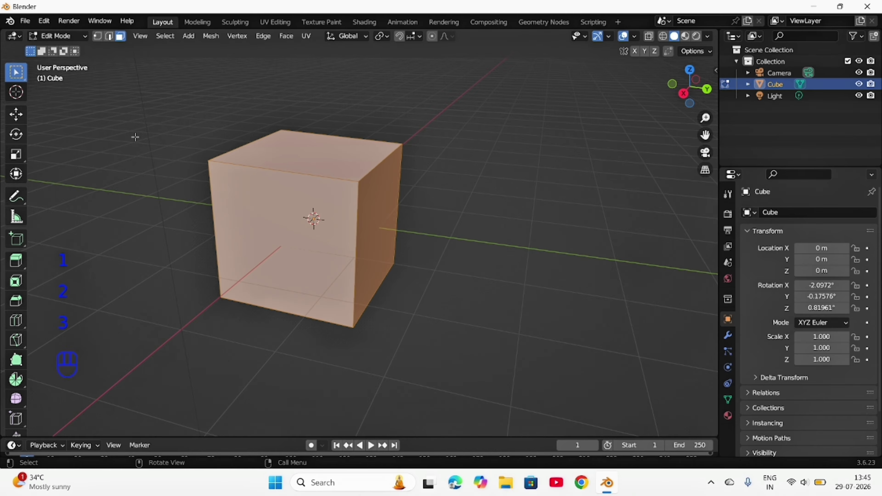
key(1)
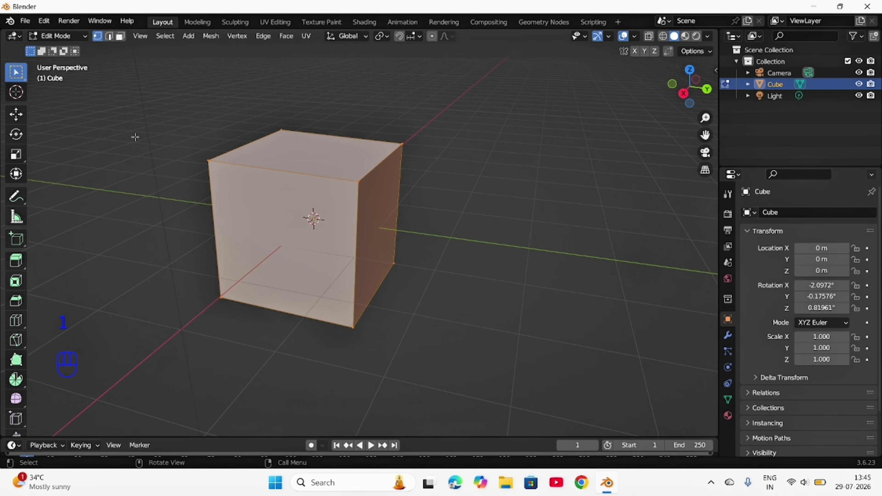
Step: Select one top corner vertex of the cube and try to move it freely outward
middle_drag(135, 138, 197, 159)
scroll(242, 187, up, 3)
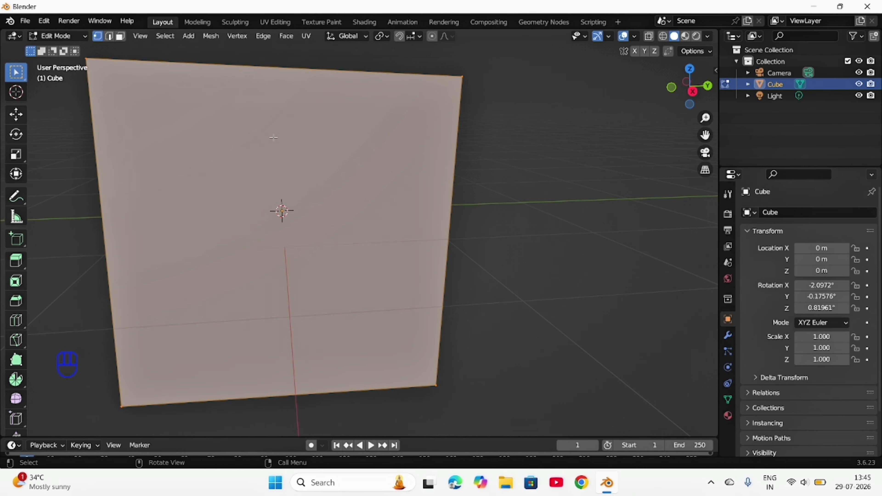
middle_drag(274, 137, 278, 205)
click(375, 149)
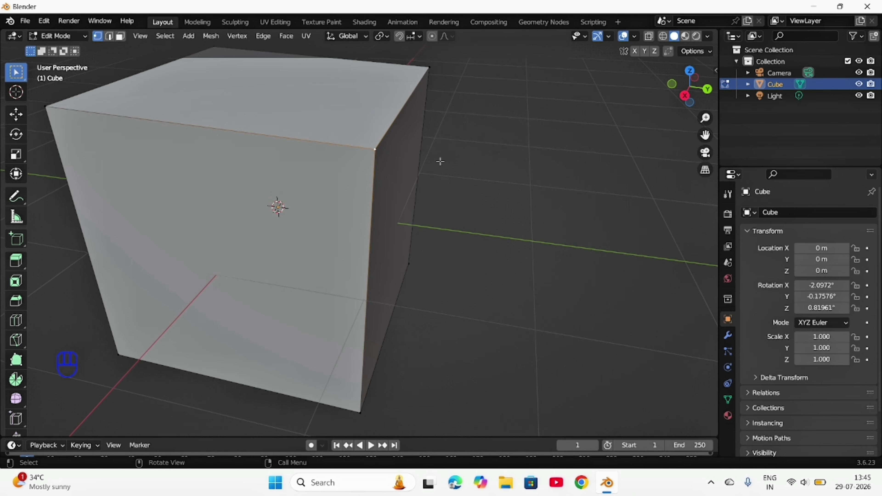
middle_drag(467, 156, 369, 145)
scroll(369, 147, down, 3)
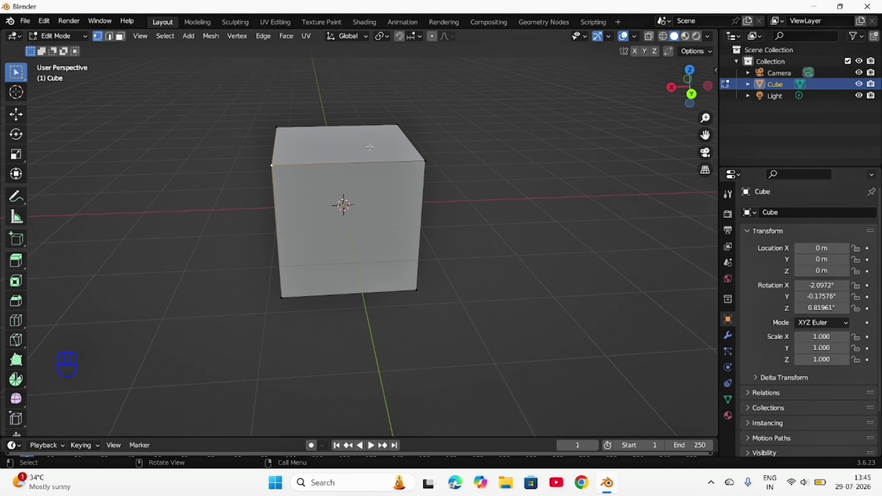
key(g)
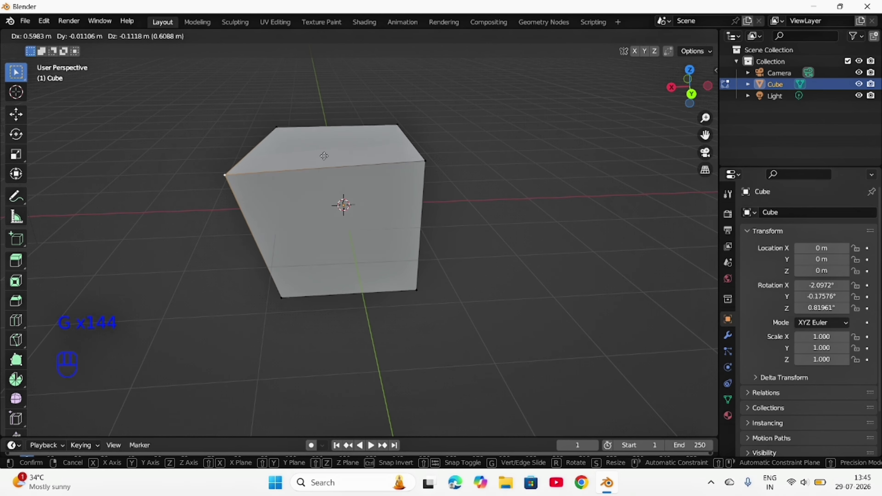
key(Escape)
Step: Switch to edge select mode, select one top edge of the cube and try to move it
key(2)
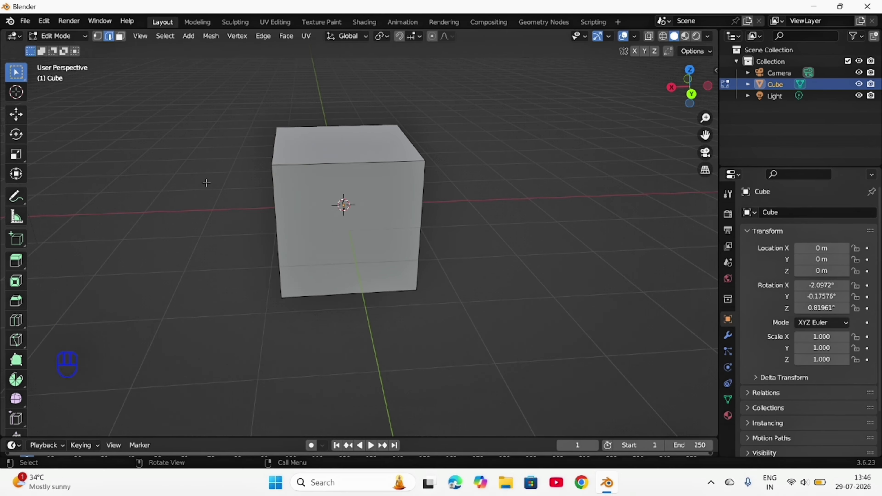
middle_drag(184, 206, 326, 211)
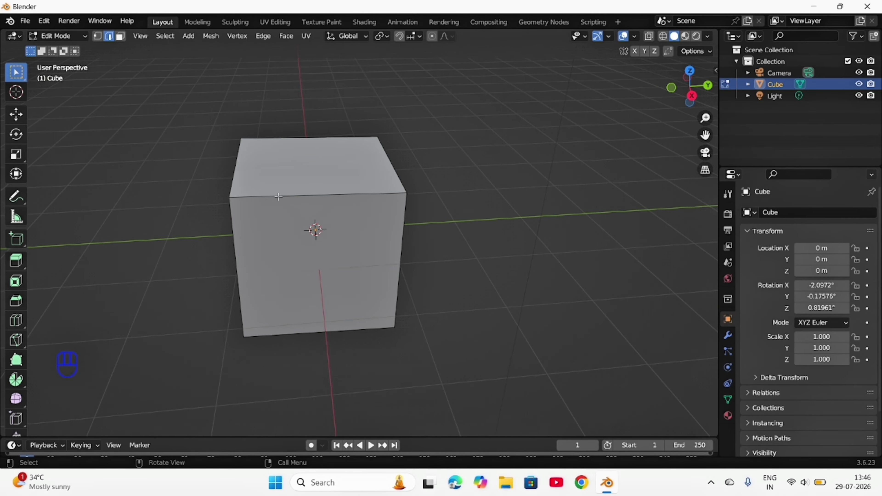
middle_drag(388, 211, 270, 217)
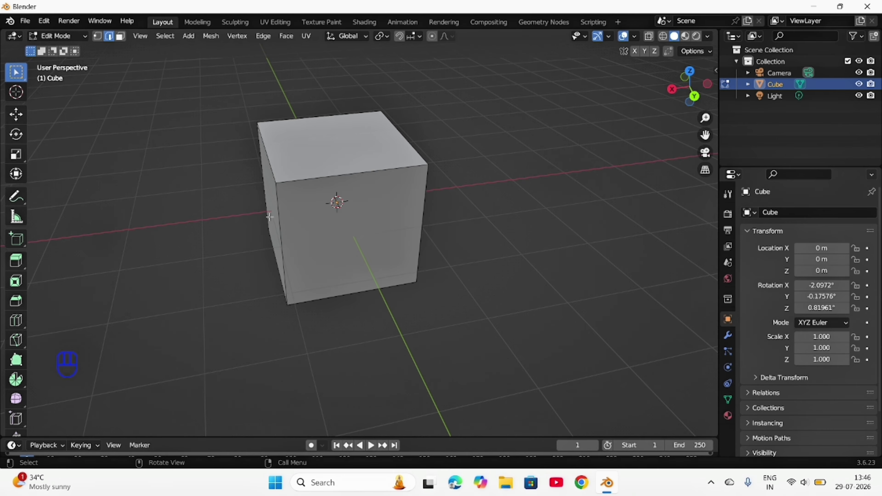
click(271, 164)
key(g)
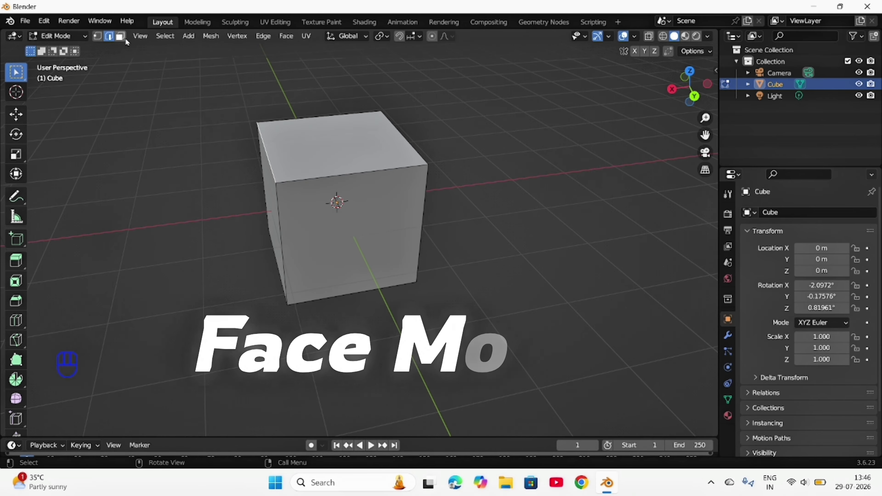
Step: Switch to face select mode and select the cube's top face
click(120, 36)
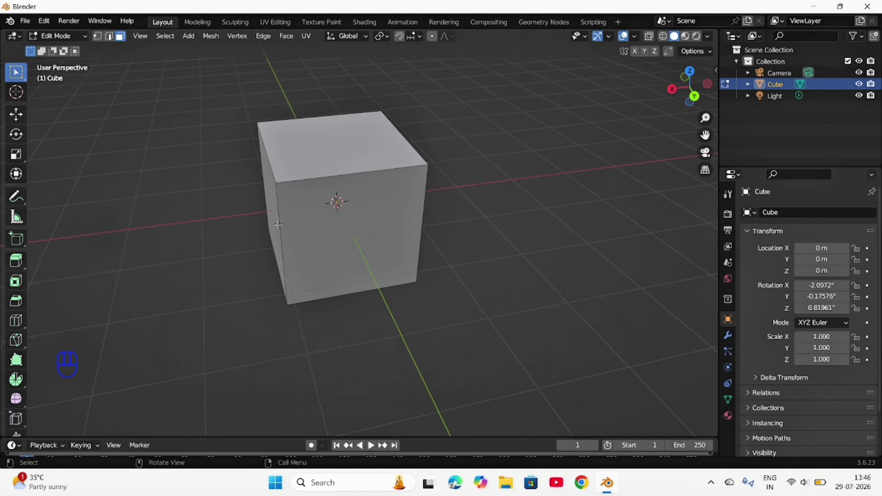
middle_drag(445, 168, 432, 171)
click(371, 149)
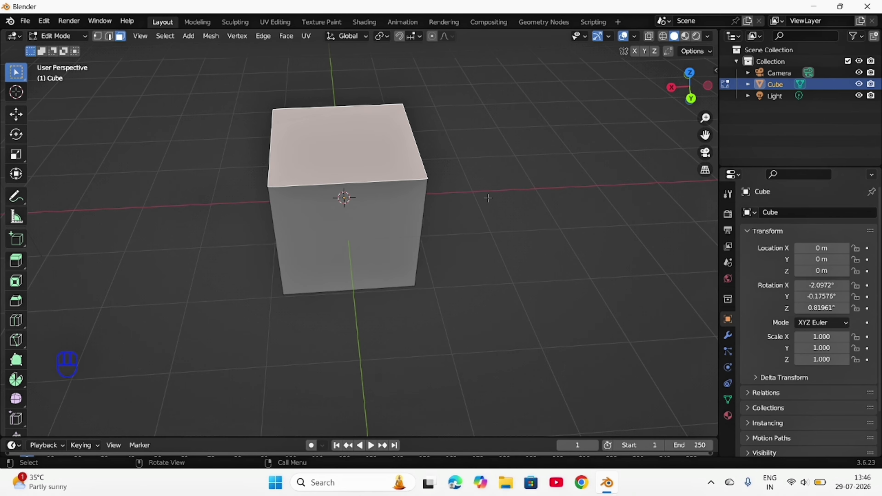
middle_drag(488, 198, 488, 176)
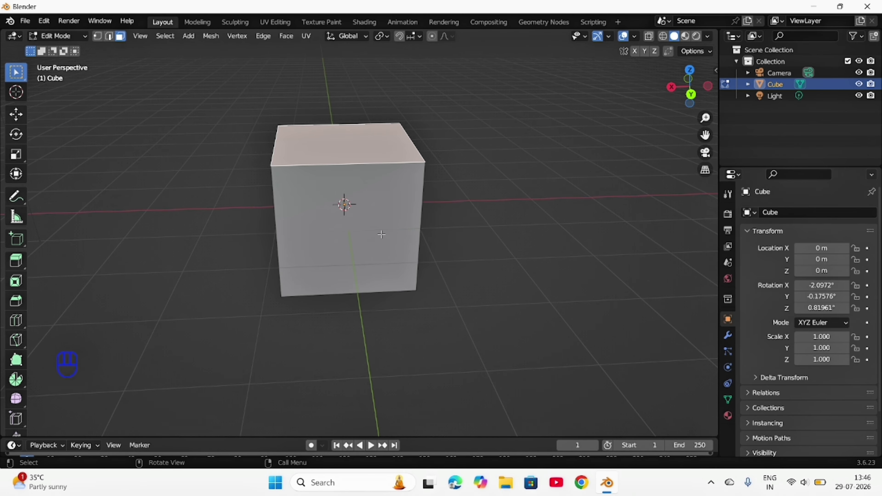
middle_drag(380, 233, 400, 226)
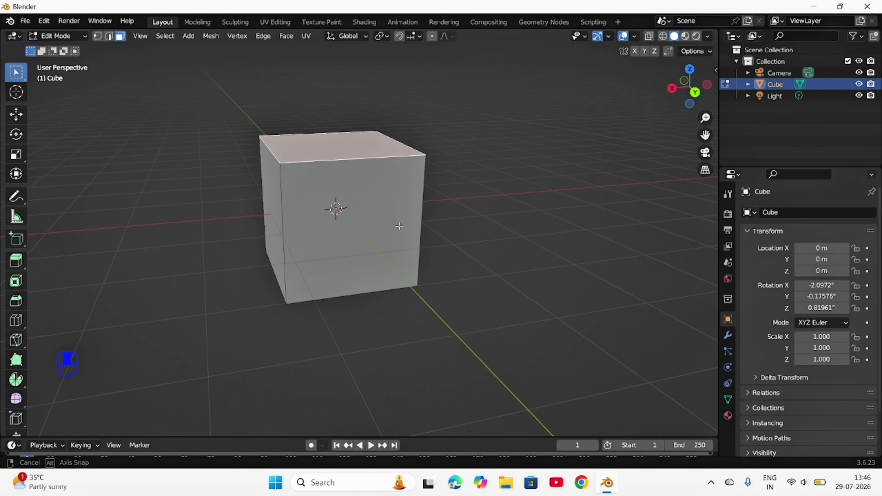
Step: Try to move the cube's top face freely and to extrude it upward
middle_drag(399, 226, 575, 224)
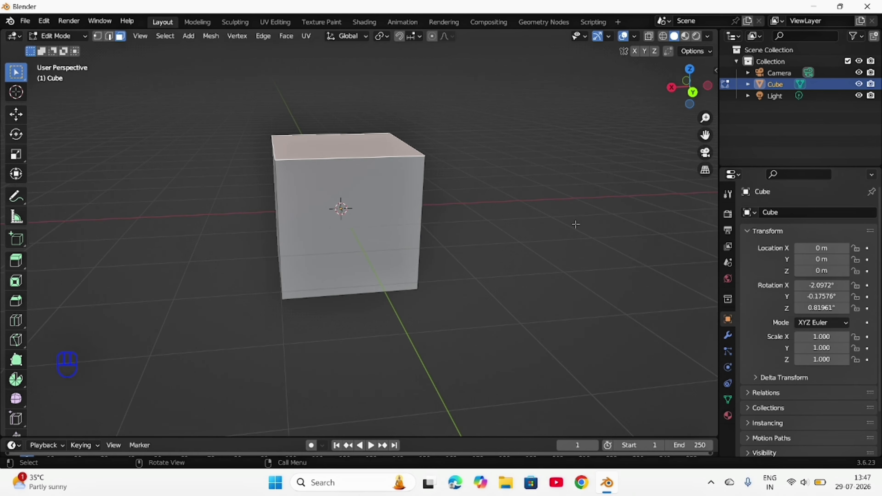
key(g)
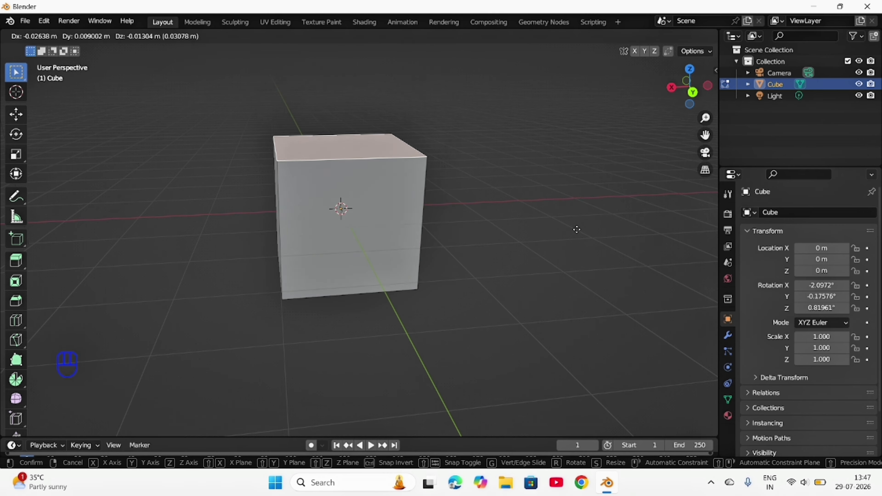
click(576, 224)
key(e)
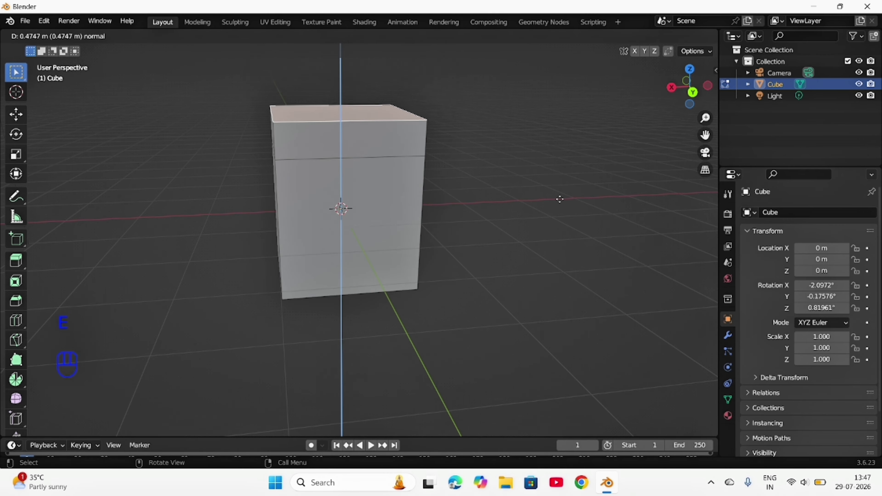
click(555, 231)
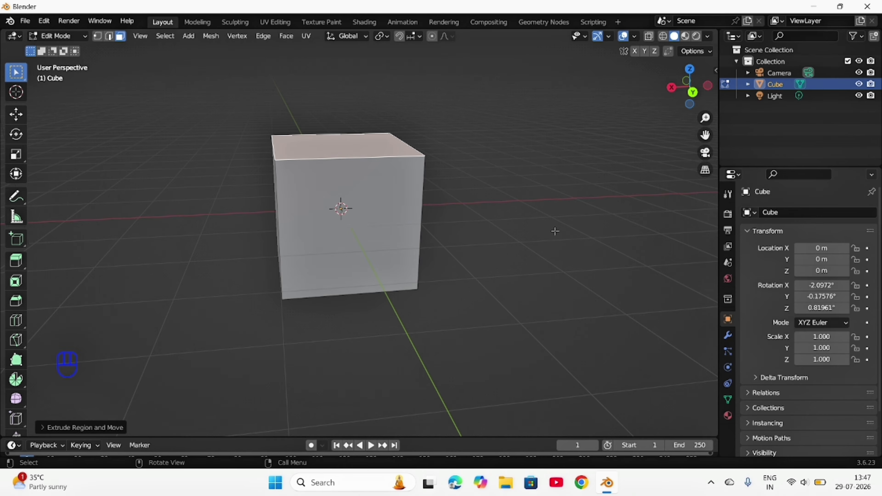
Step: Toggle the cube between Edit Mode and Object Mode, ending in Edit Mode
key(Tab)
key(Tab)
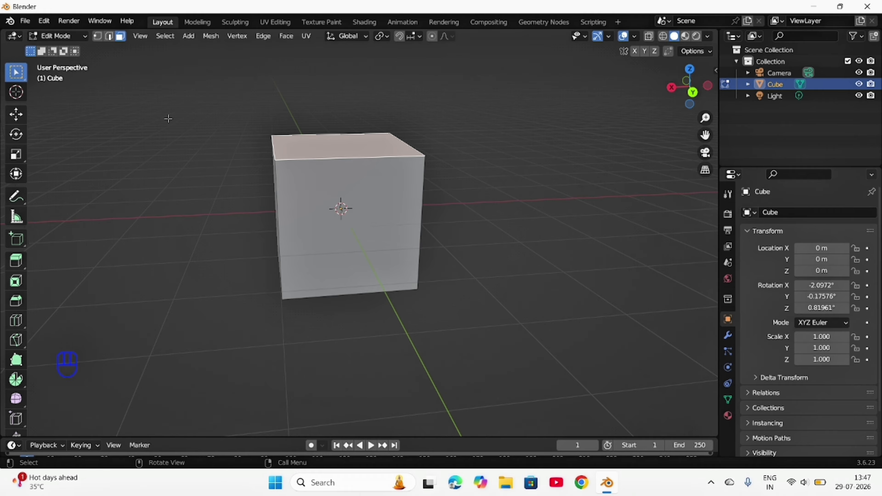
key(Tab)
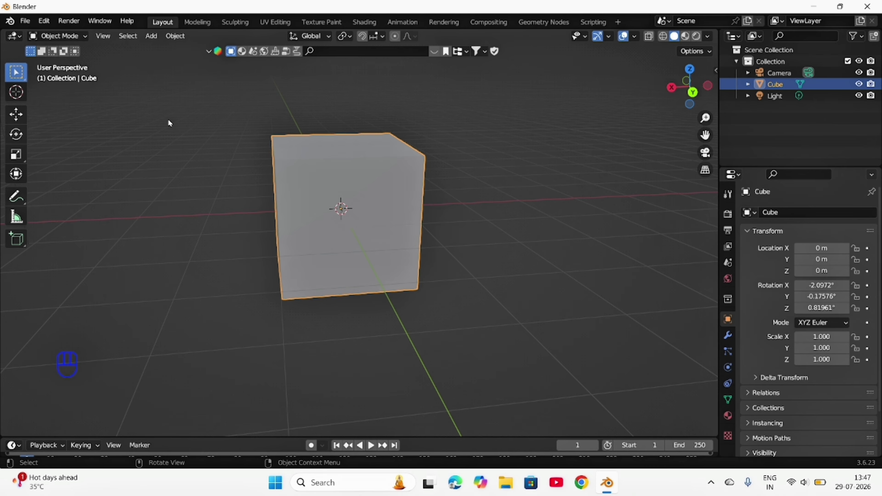
key(Tab)
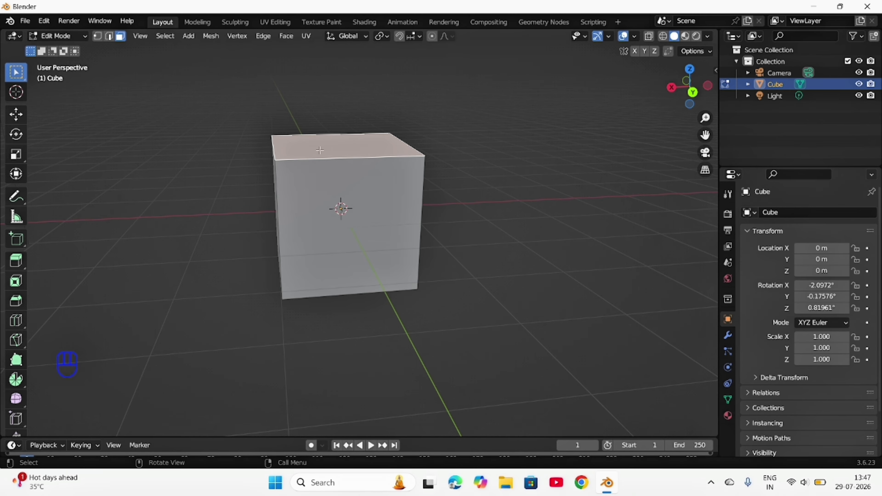
Step: Switch to vertex select mode, select one top corner vertex of the cube and move it upward into a peak
middle_drag(320, 150, 309, 141)
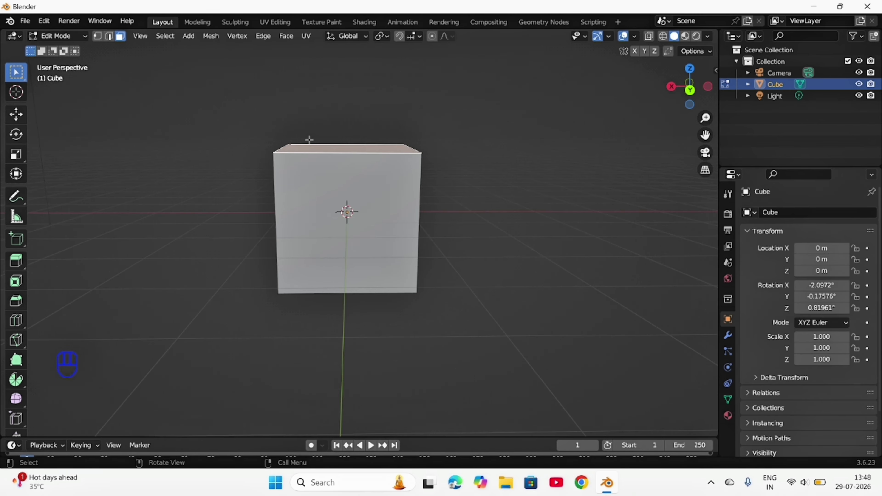
middle_drag(401, 155, 387, 183)
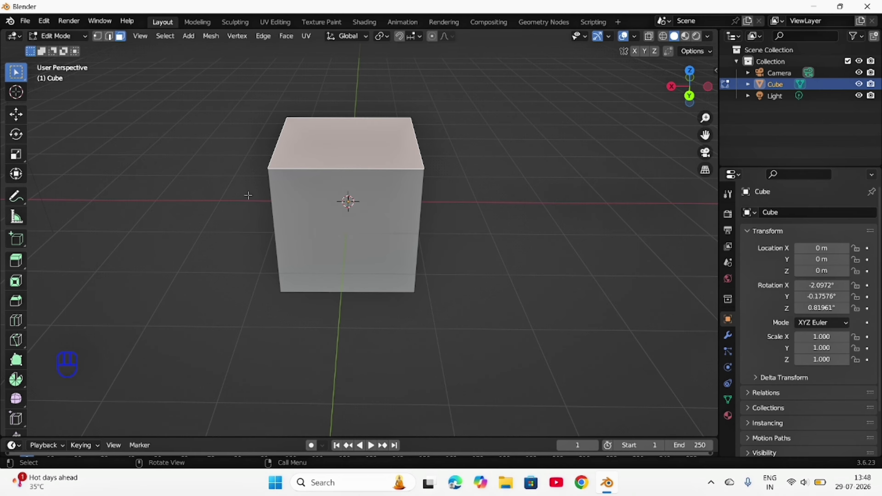
middle_drag(158, 214, 232, 210)
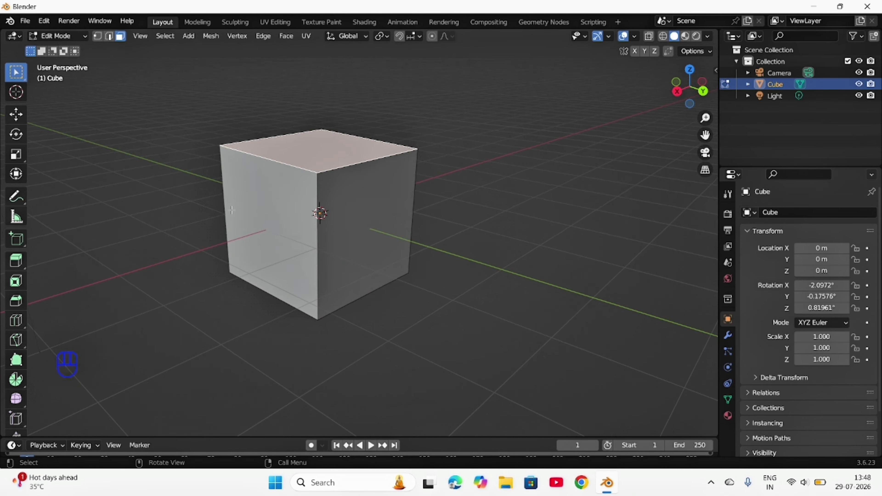
middle_drag(287, 170, 296, 180)
key(1)
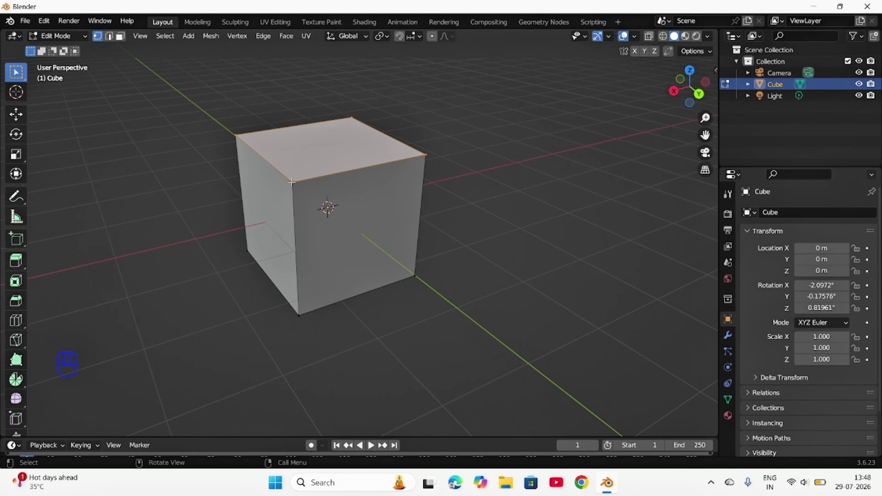
click(291, 183)
key(g)
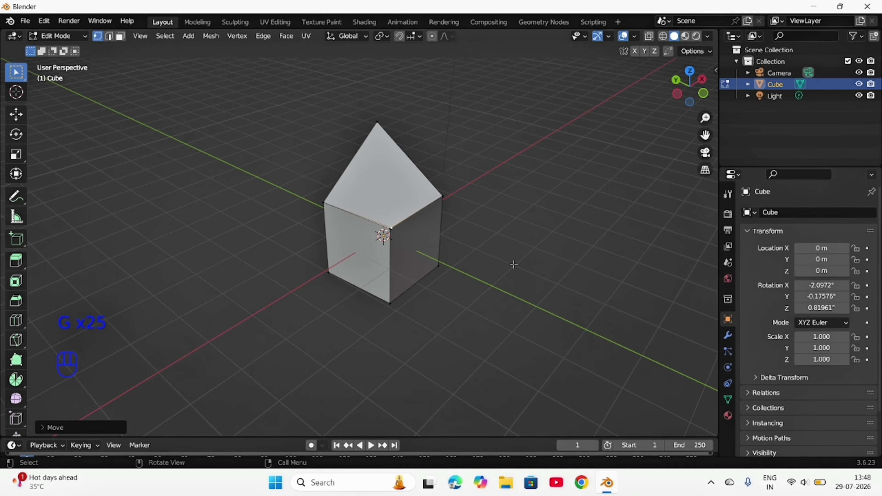
middle_drag(514, 264, 491, 251)
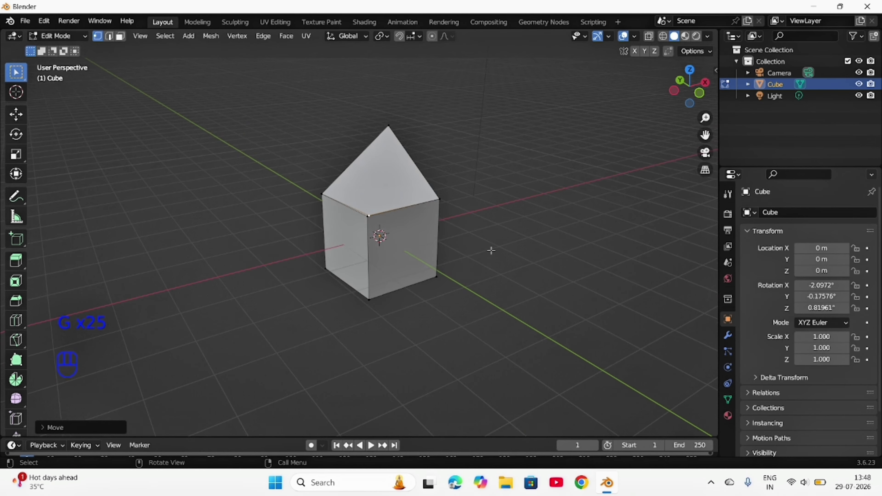
Step: Undo the vertex move and the vertex selection, going back to the selected top face
key(ctrl+z)
key(ctrl+z)
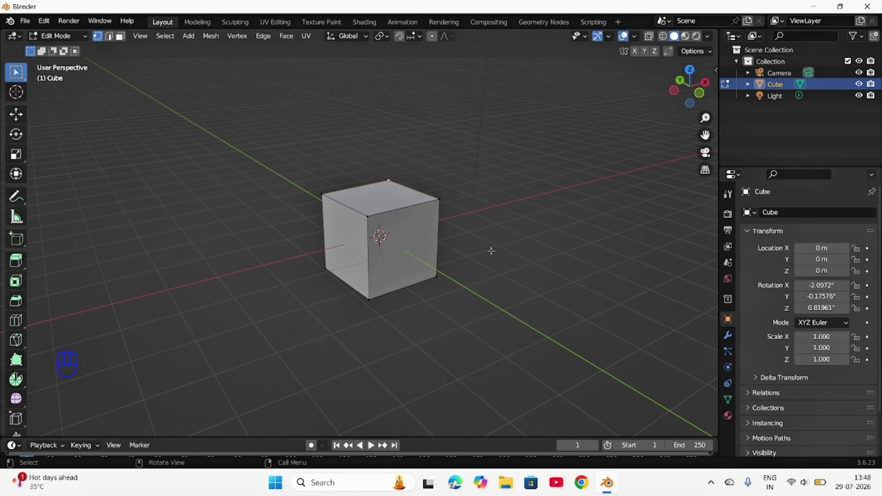
middle_drag(491, 251, 528, 250)
key(ctrl+z)
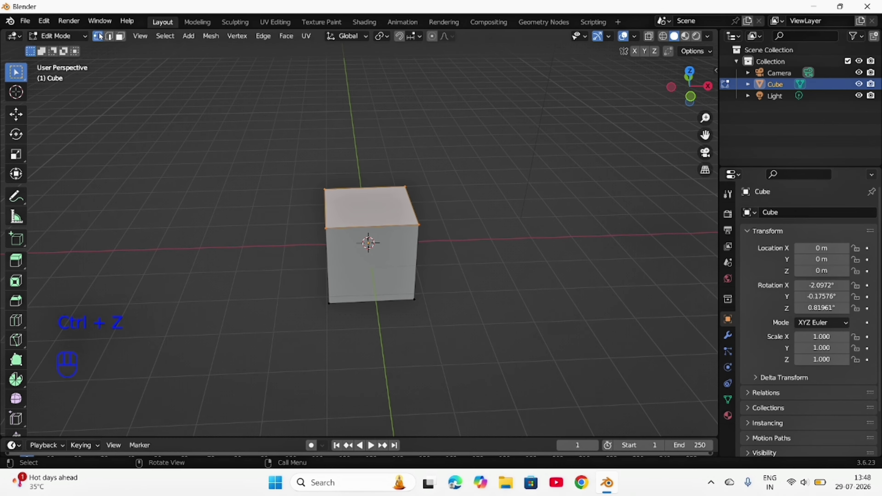
Step: Switch to edge select mode, select one side edge of the top face and try to move it outward
click(110, 37)
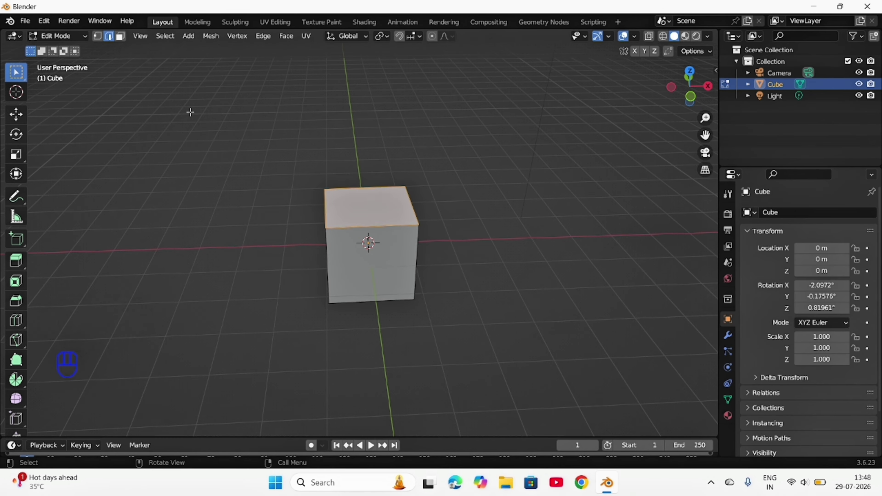
click(324, 207)
key(g)
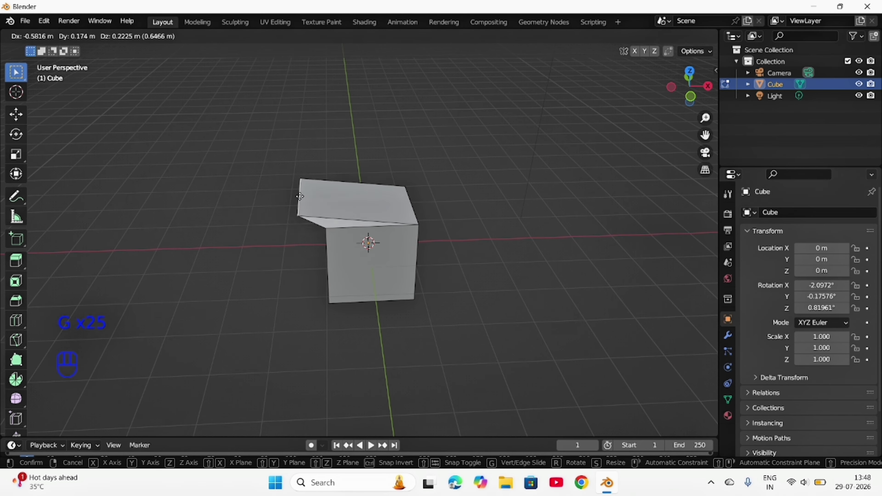
right_click(367, 208)
Step: Switch to face select mode, select the top face and try to extrude it upward about 0.3 m
click(120, 36)
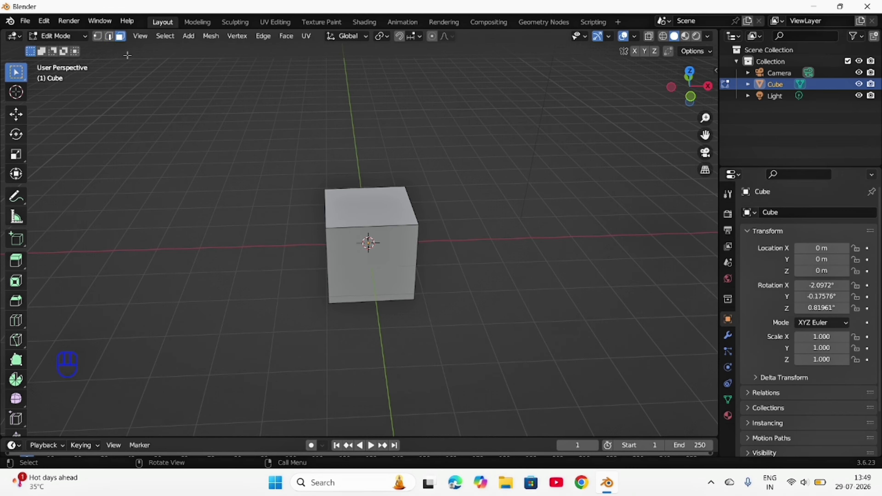
click(361, 215)
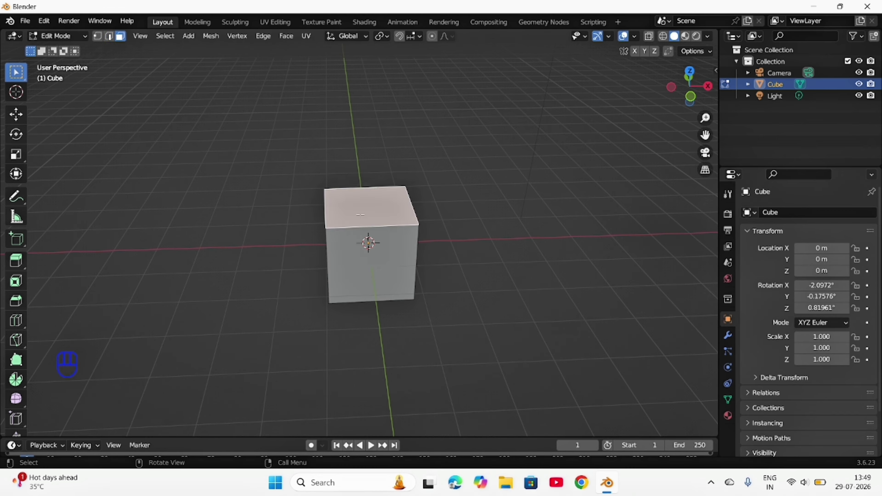
key(e)
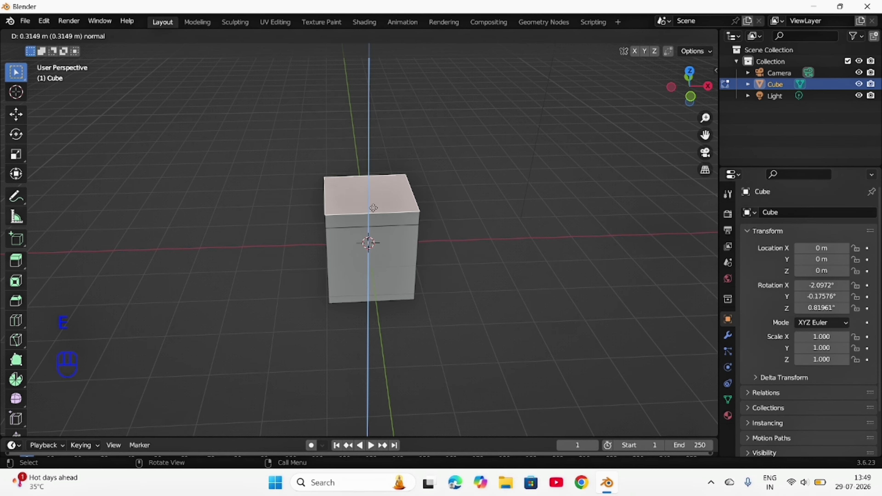
right_click(404, 208)
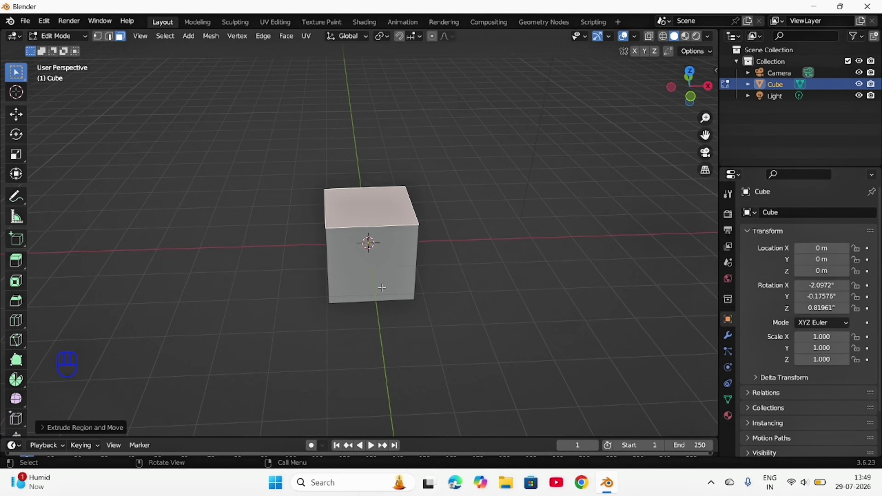
Step: Leave Edit Mode and return the cube to Object Mode
middle_drag(298, 279, 441, 232)
middle_drag(289, 305, 396, 295)
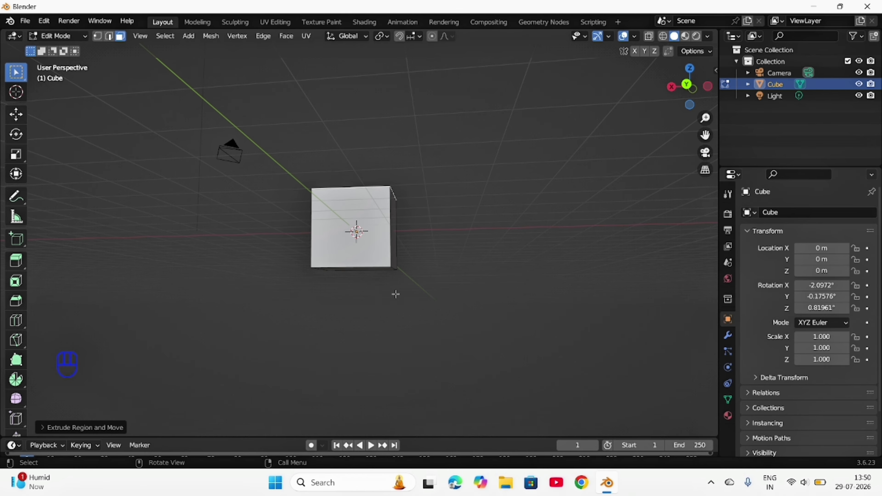
middle_drag(229, 234, 244, 249)
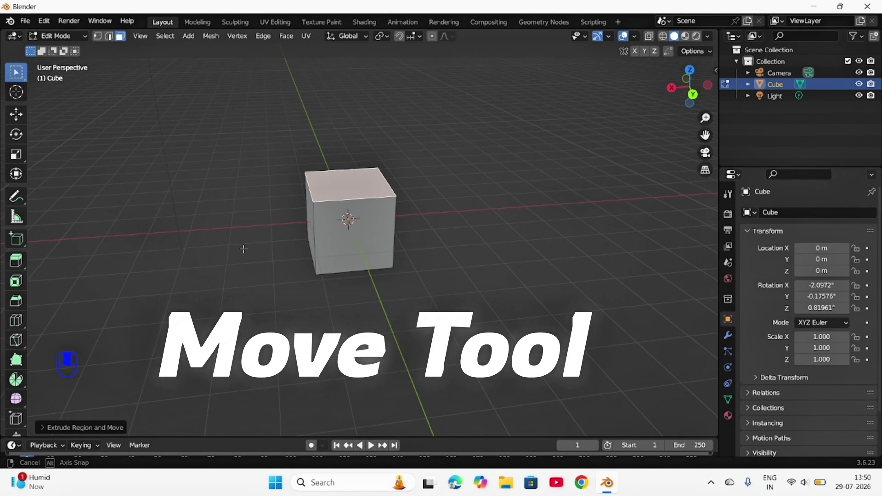
key(Tab)
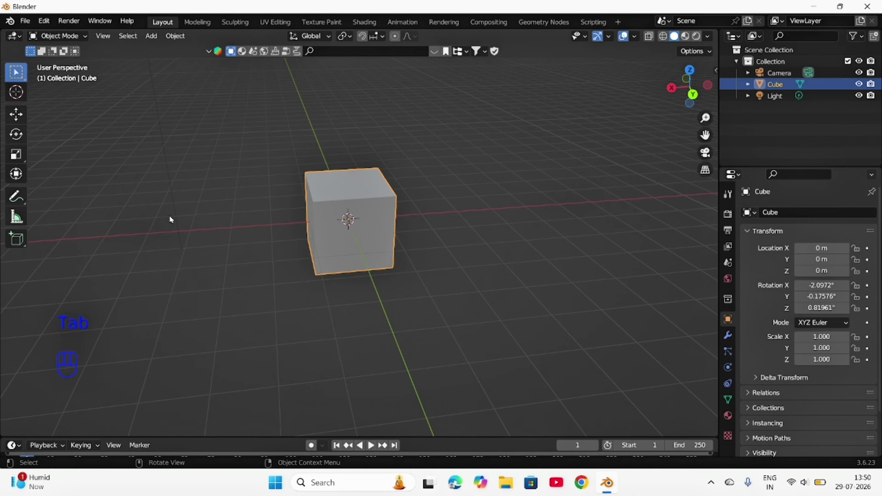
middle_drag(514, 252, 499, 230)
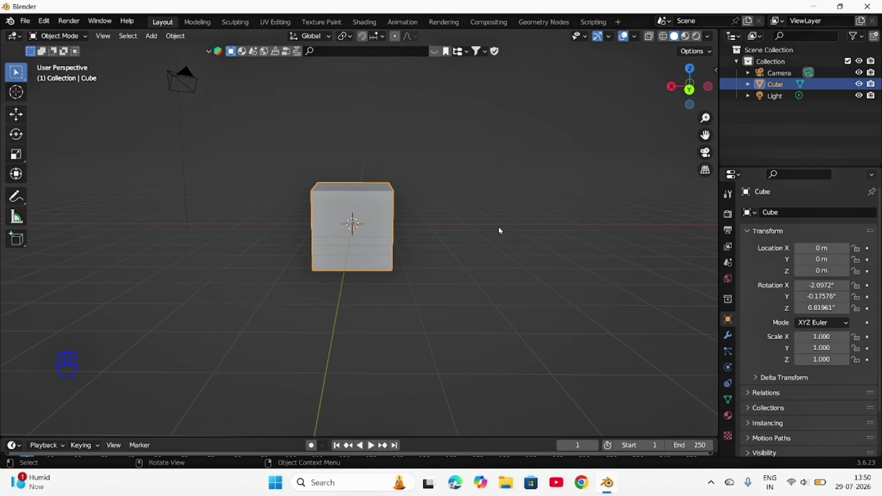
mouse_move(505, 229)
middle_down()
mouse_move(459, 215)
mouse_move(518, 232)
middle_up()
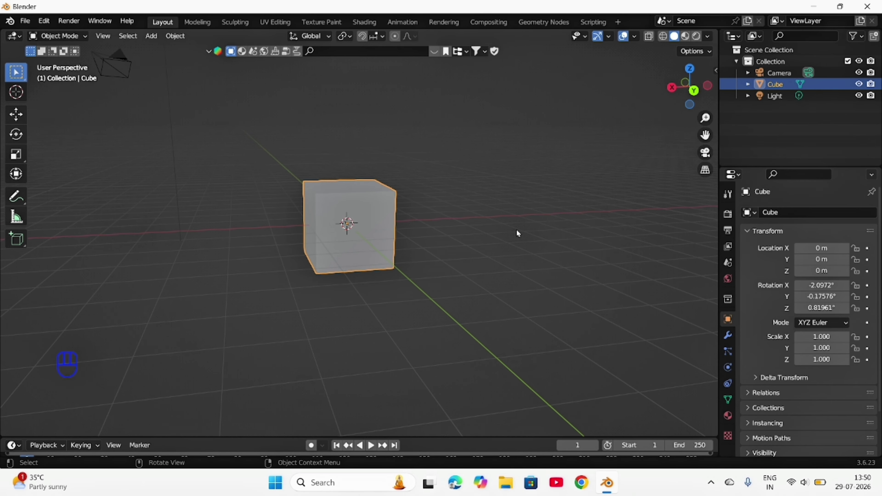
Step: Try moving the cube along the global X axis, by about 2.5 m and again by about 1.5 m
key(g)
key(g)
key(g)
key(g)
key(g)
key(g)
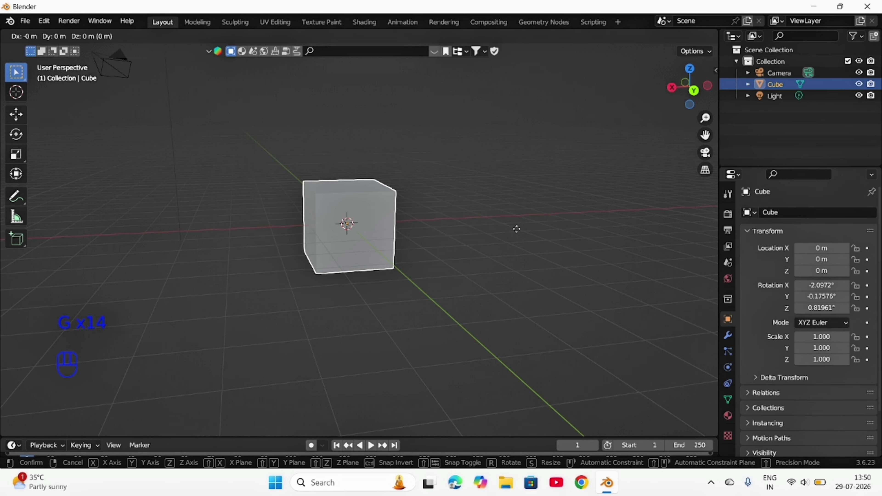
key(x)
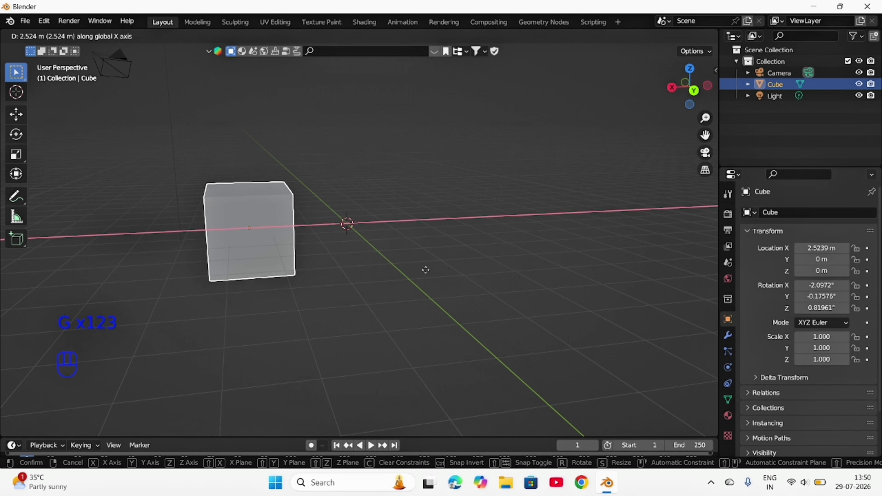
click(493, 270)
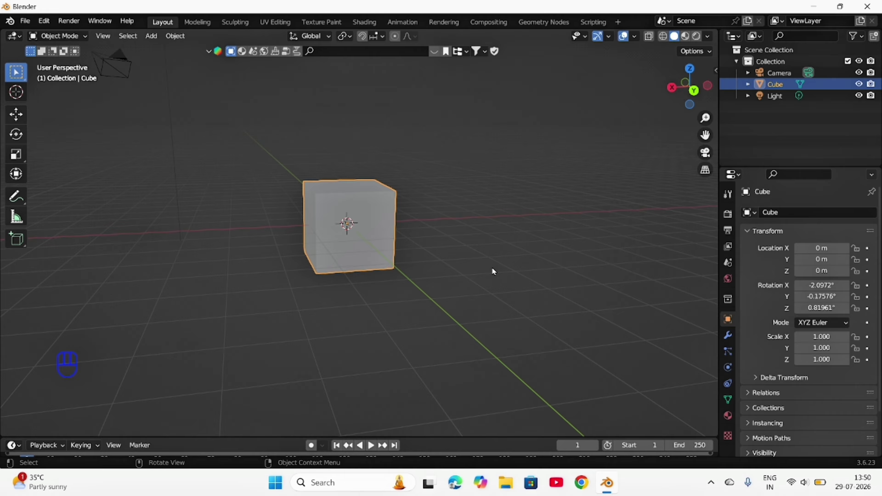
key(g)
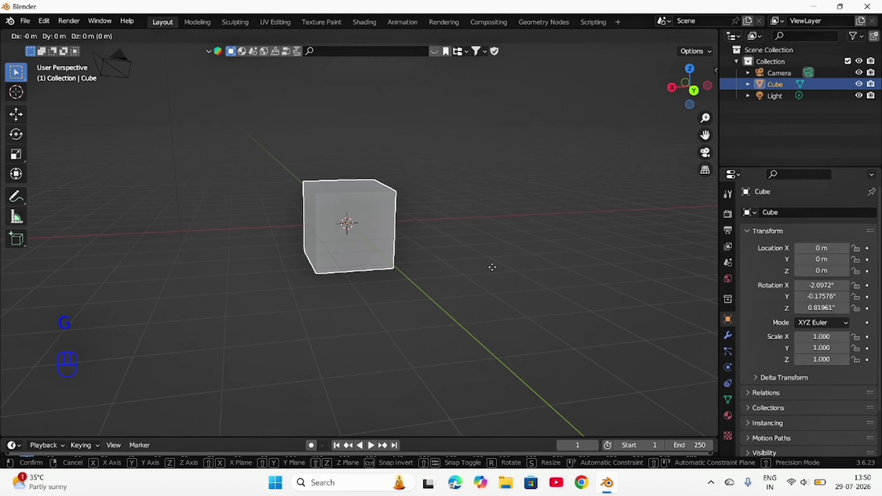
key(x)
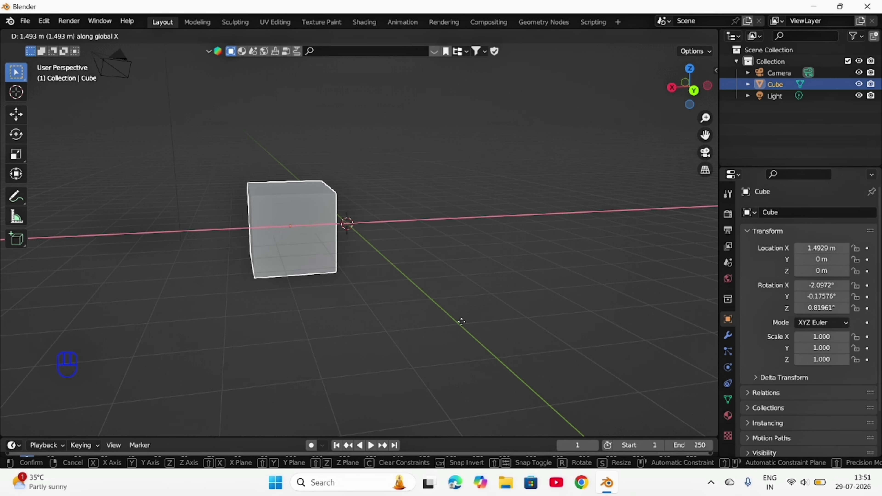
right_click(478, 340)
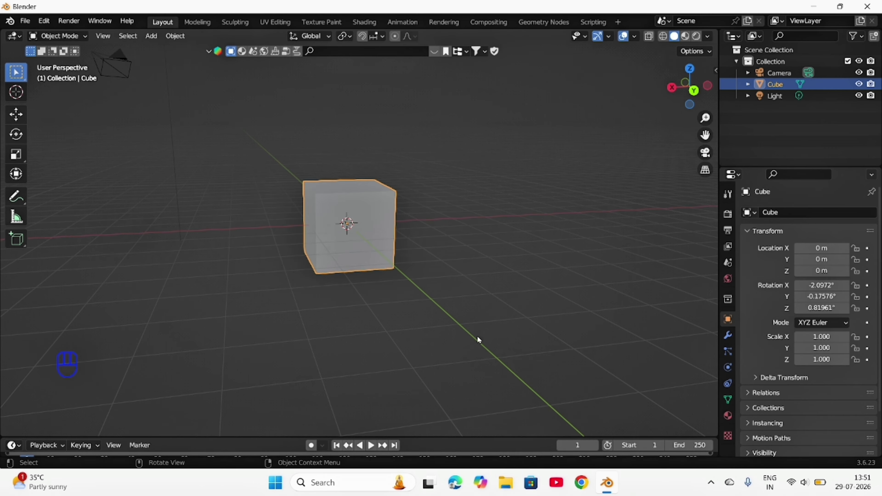
Step: Try moving the cube about 1.6 m along the global Y axis
key(g)
key(y)
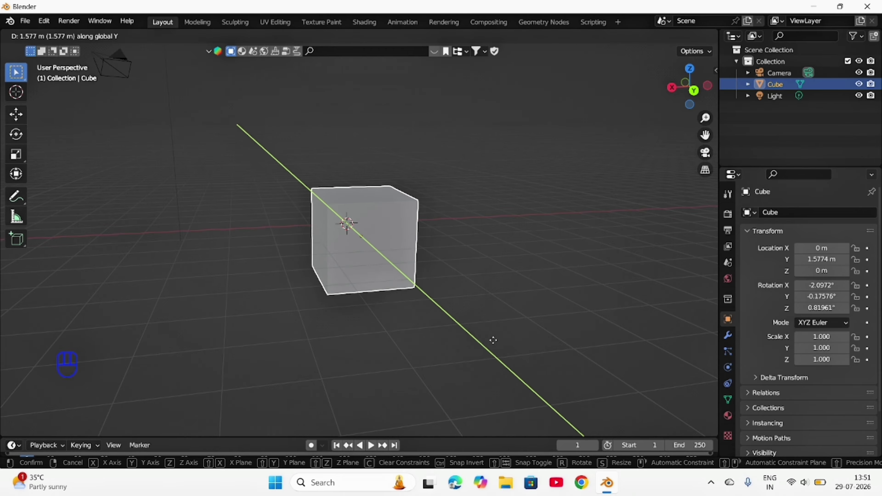
key(Escape)
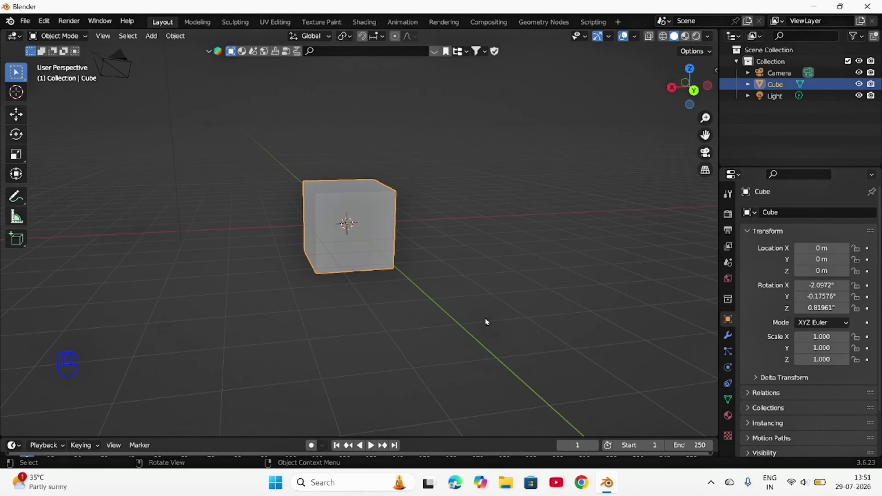
Step: Try moving the cube about 0.6 m upward along the global Z axis
key(g)
key(z)
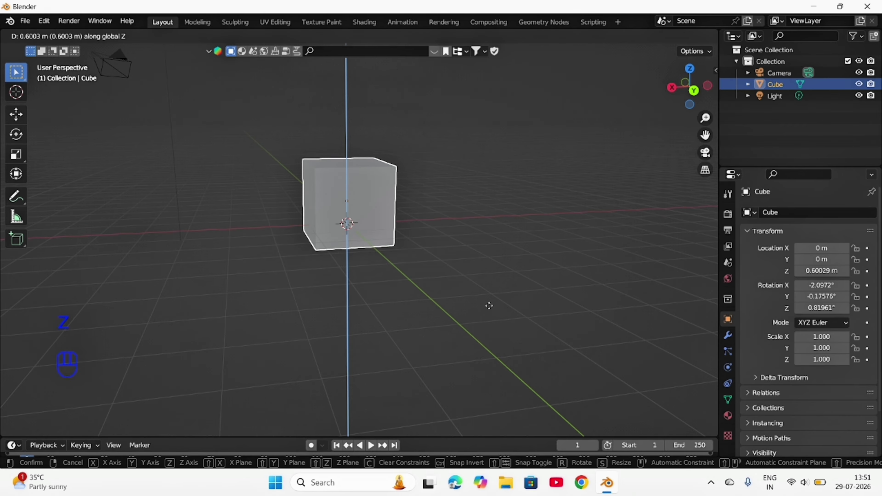
key(Escape)
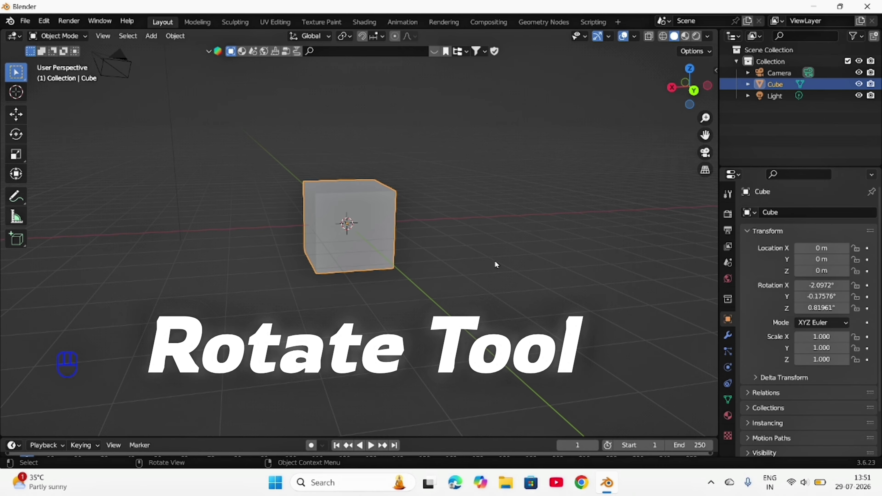
Step: Try rotating the cube freely, and rotate it 90° about the global Z axis
key(r)
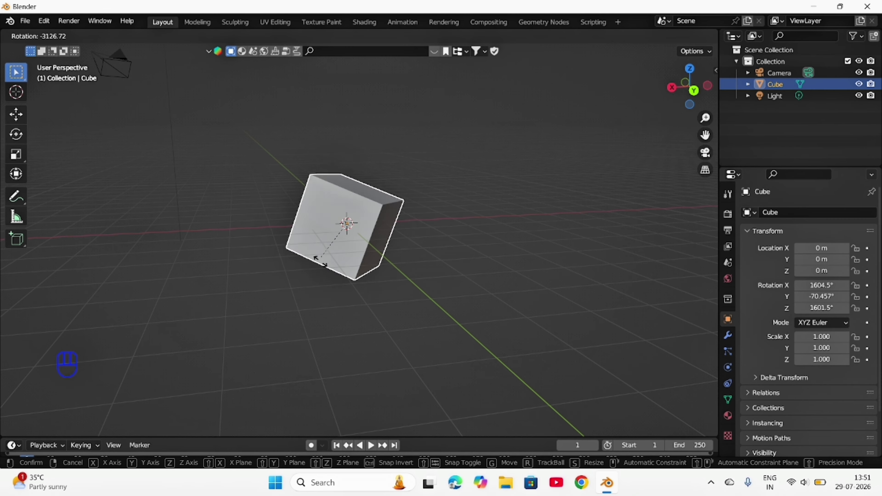
right_click(409, 224)
key(r)
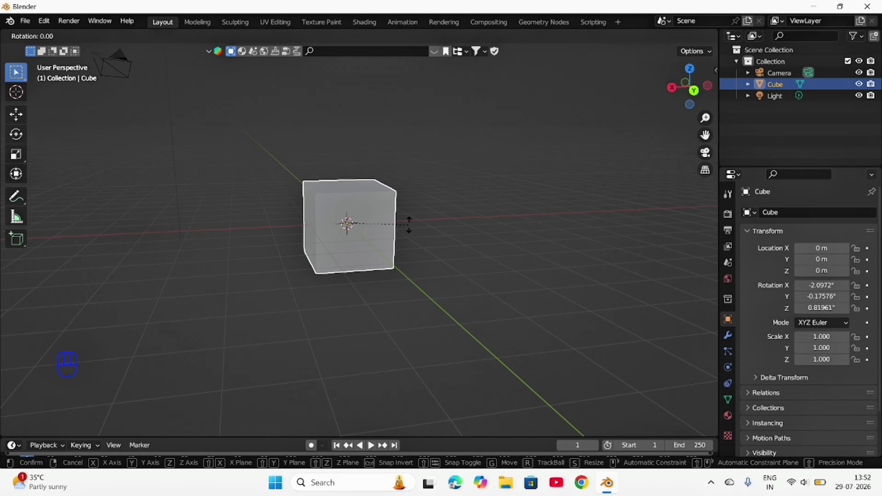
key(z)
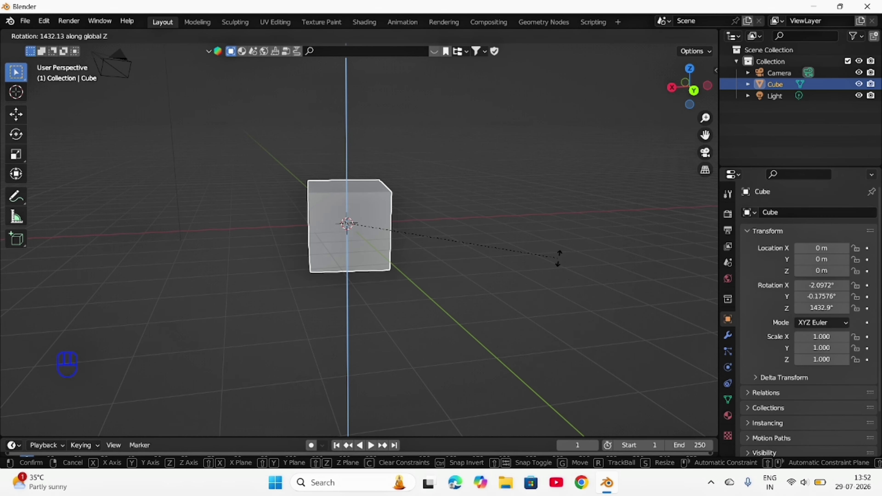
text(90)
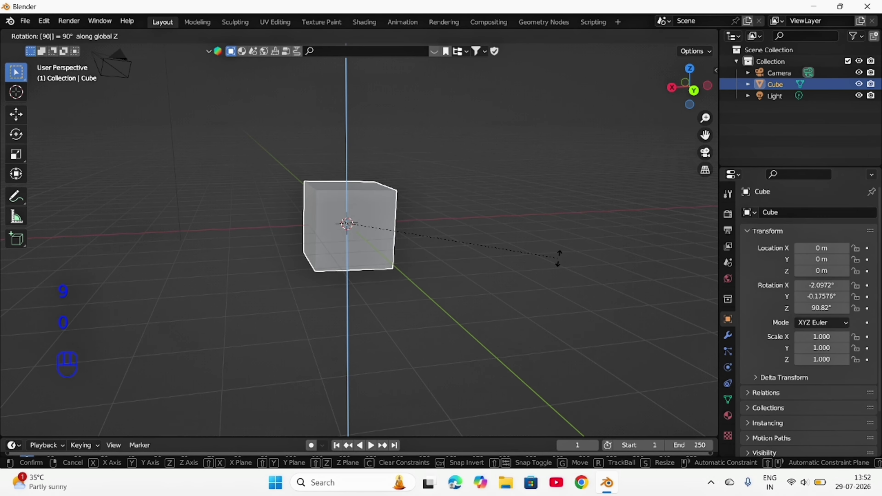
key(Return)
Step: Rotate the cube a further 45° about the global Z axis and undo that rotation
middle_drag(435, 298, 562, 258)
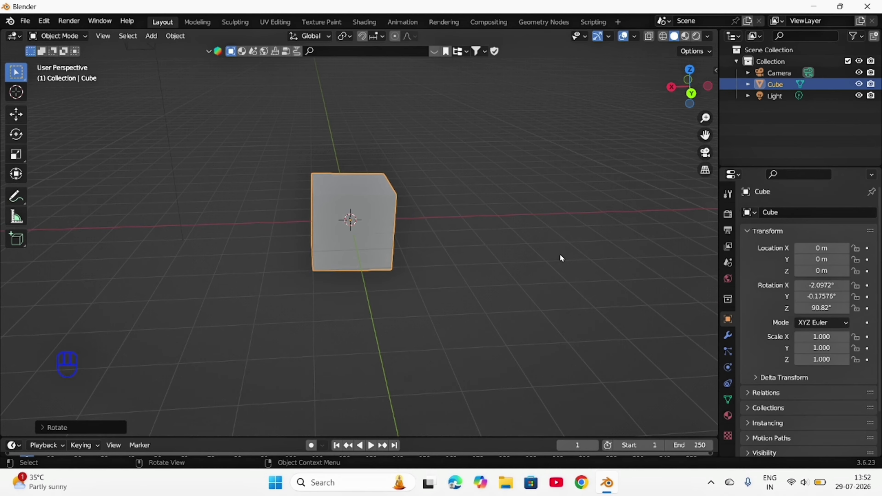
key(r)
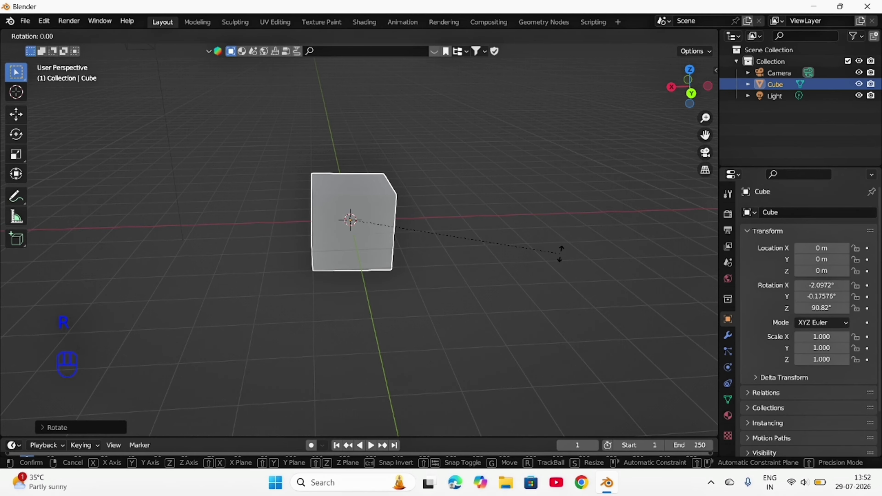
text(z)
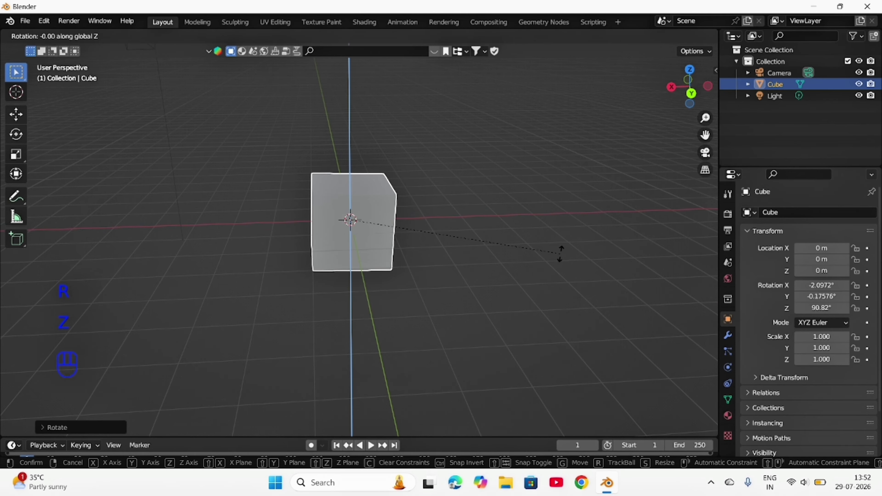
text(45)
key(Return)
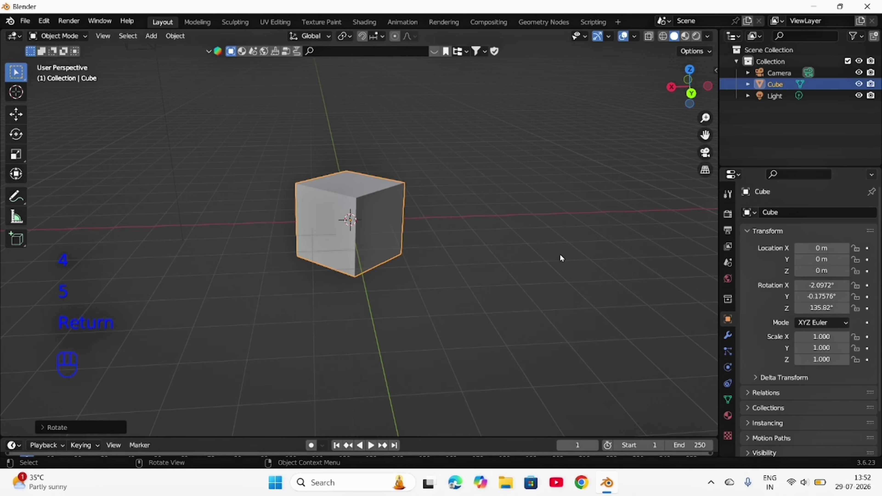
mouse_move(565, 242)
middle_down()
mouse_move(347, 262)
mouse_move(473, 280)
mouse_move(553, 221)
mouse_move(557, 253)
mouse_move(557, 239)
middle_up()
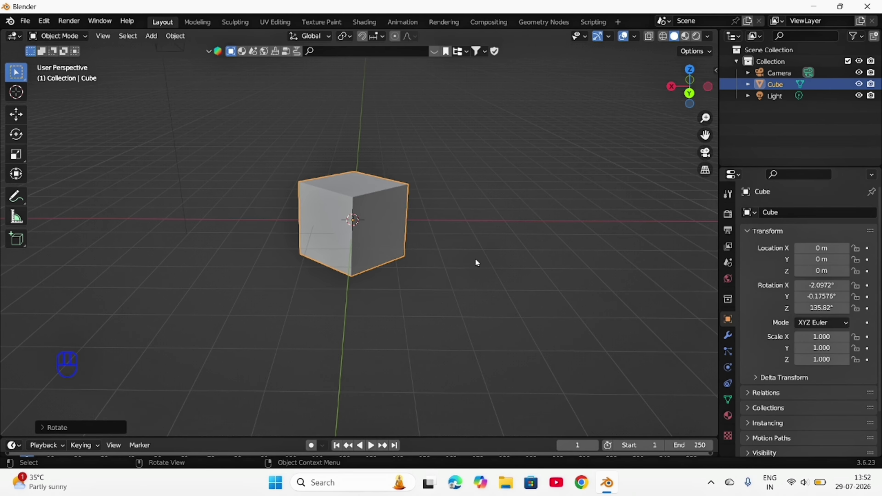
key(ctrl+z)
Step: Try scaling the cube uniformly by about 1.16 and try scaling it along the Z axis only
middle_drag(512, 225, 543, 206)
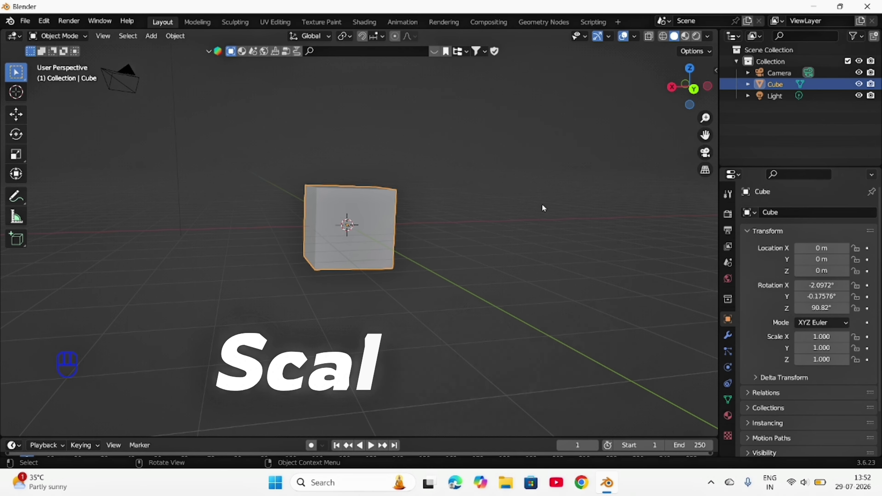
key(s)
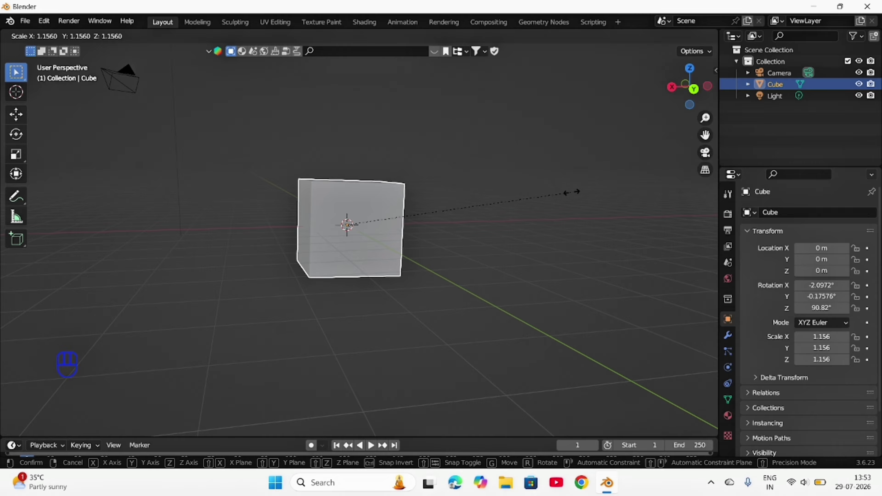
key(Escape)
key(s)
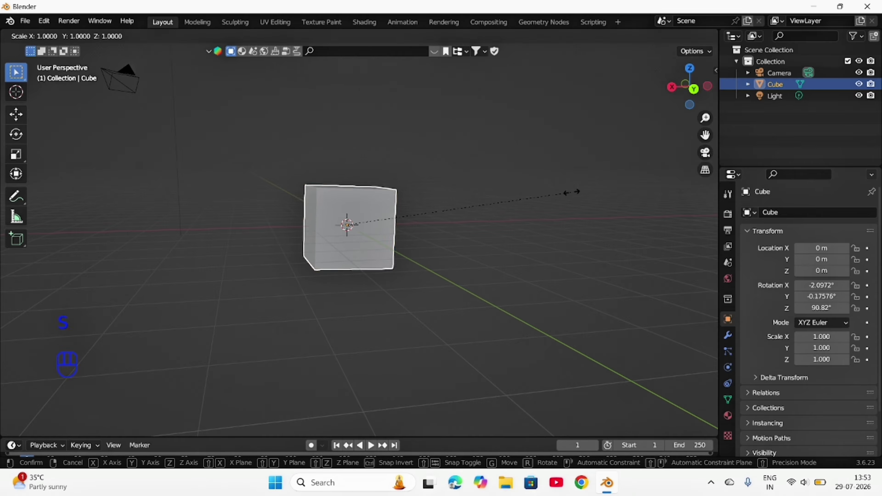
key(z)
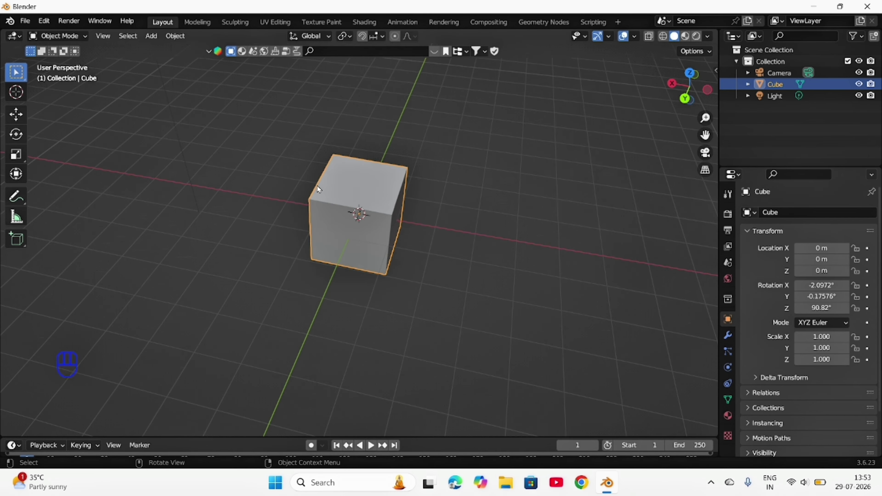
Step: With the Move tool, shift the cube about 0.27 m along the X axis and about 0.26 m down along Z
middle_drag(150, 265, 177, 219)
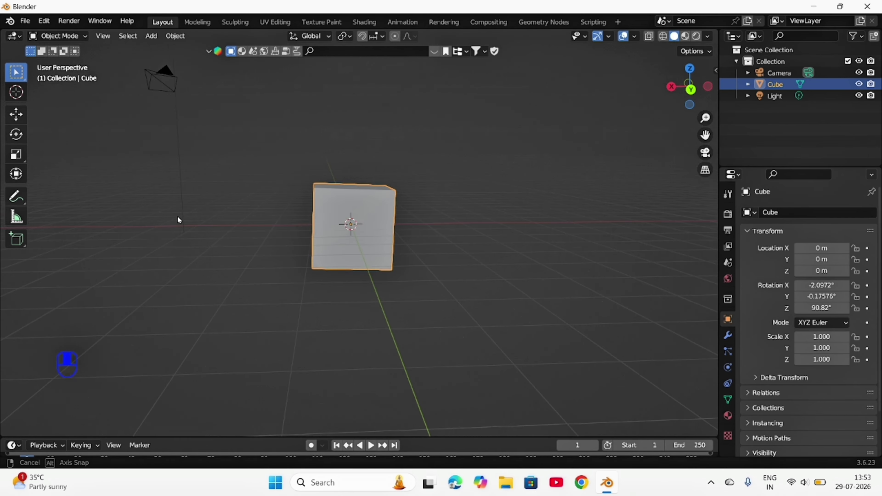
click(15, 114)
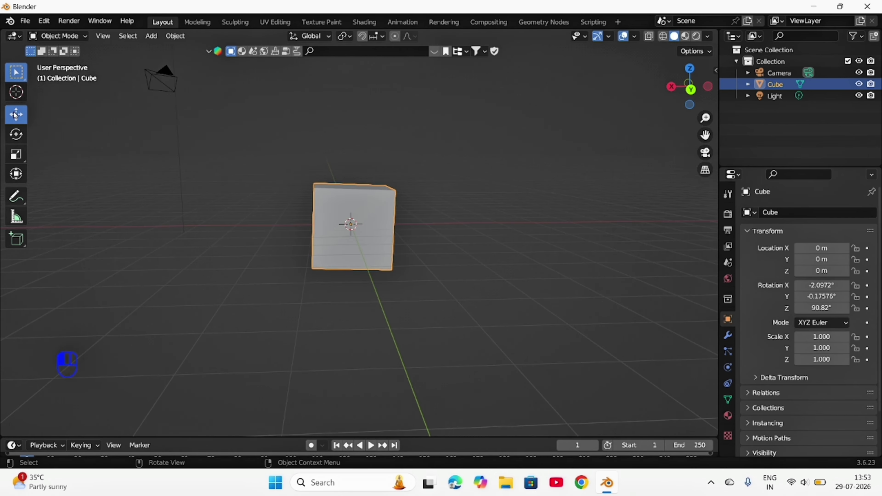
drag(302, 217, 167, 228)
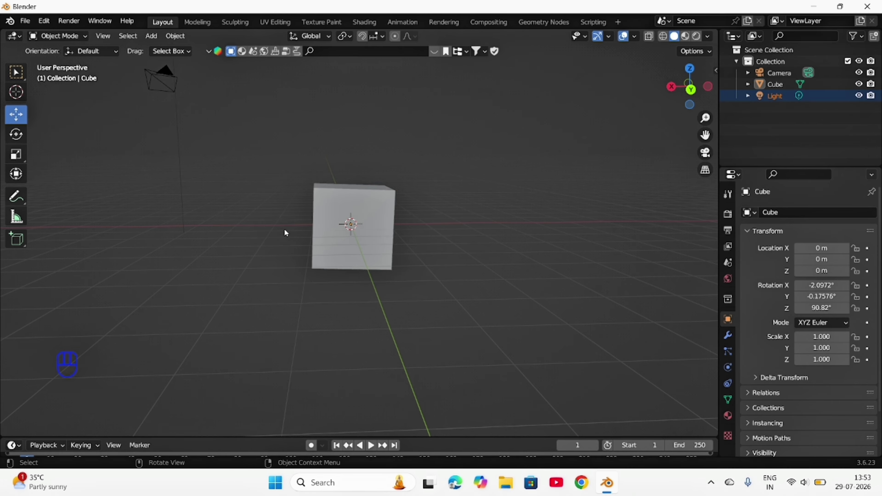
click(336, 211)
drag(305, 224, 285, 225)
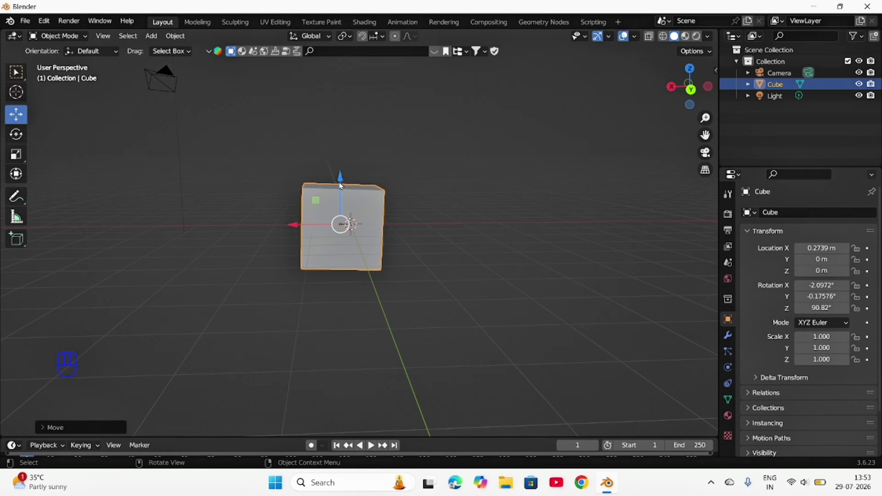
drag(340, 183, 392, 201)
Step: Turn the cube with the Rotate tool and stretch it with the Scale tool along the X axis to nearly four times its length
click(23, 140)
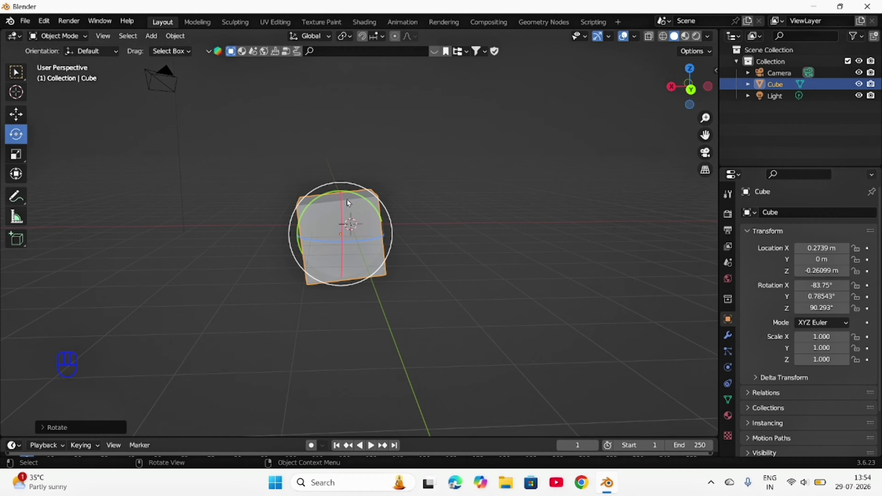
drag(341, 210, 330, 250)
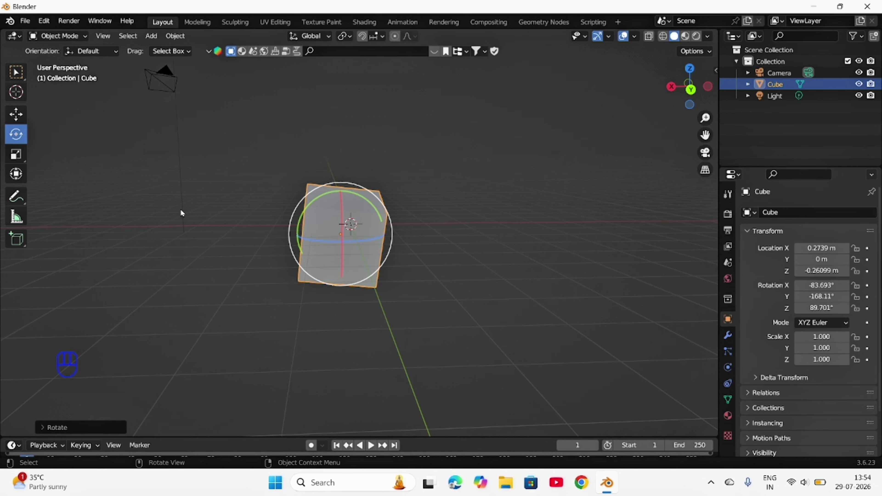
click(17, 154)
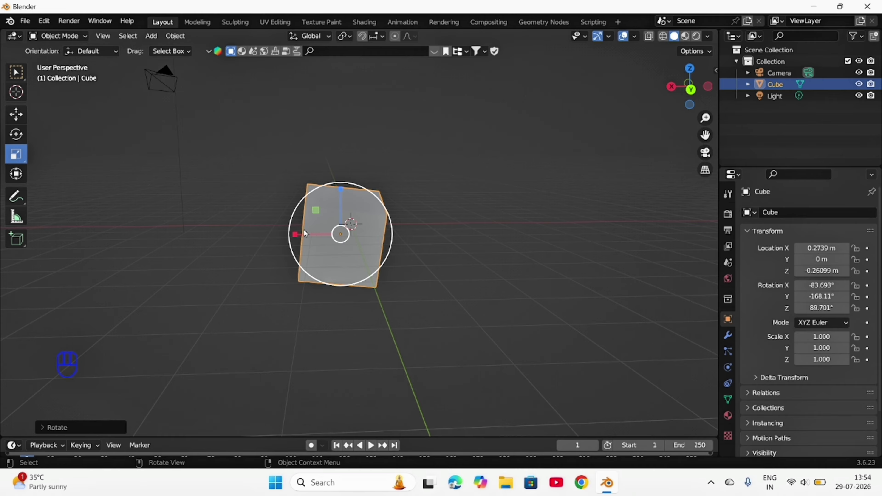
drag(295, 233, 156, 270)
Step: With the combined Transform tool, rotate the stretched cube, move it to about 0.79 m on X and scale it to about 1.05, 1.9 and 5.9
click(16, 174)
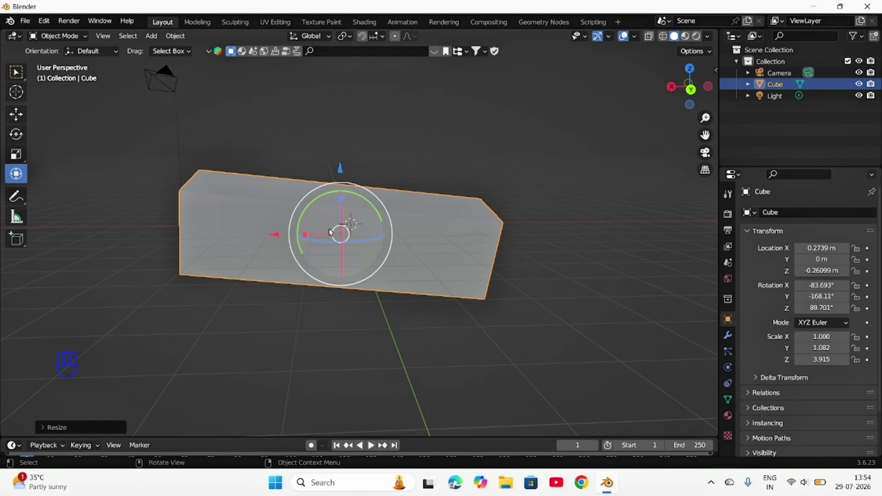
drag(300, 241, 369, 229)
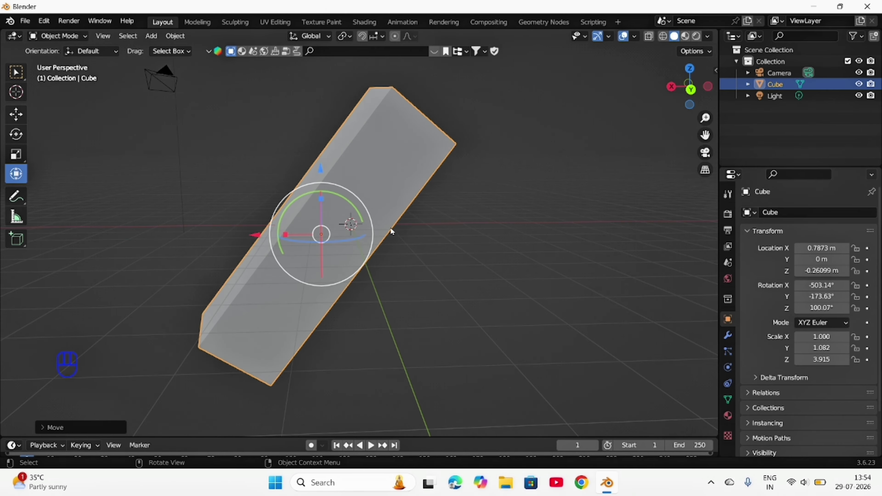
middle_drag(390, 228, 308, 265)
drag(340, 201, 310, 210)
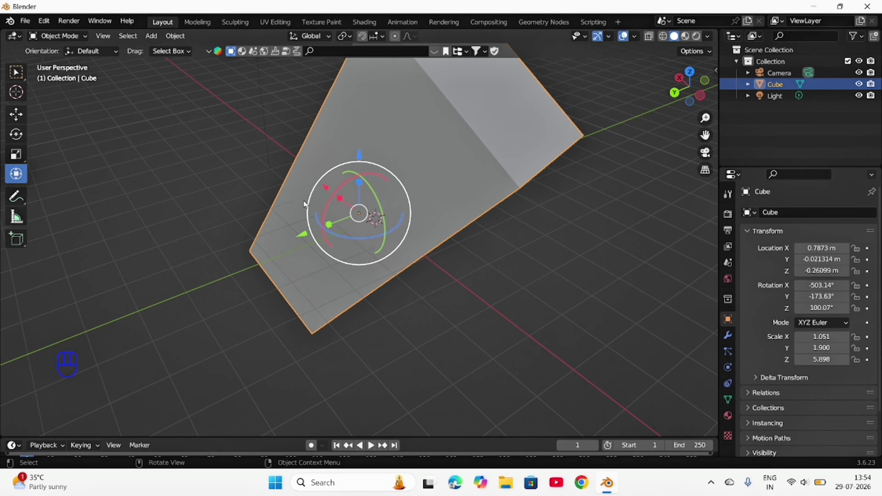
Step: Undo all the cube's moves, rotations and scalings back to its state when it was added
middle_drag(159, 157, 311, 178)
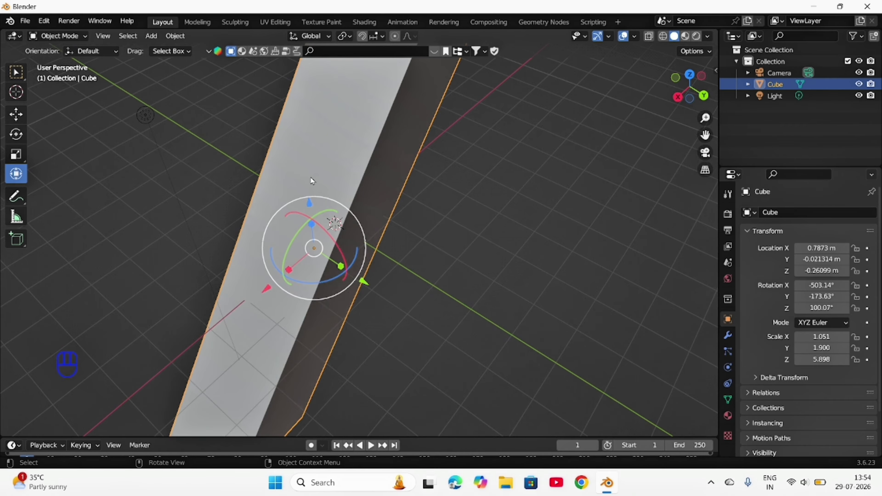
key(ctrl+z)
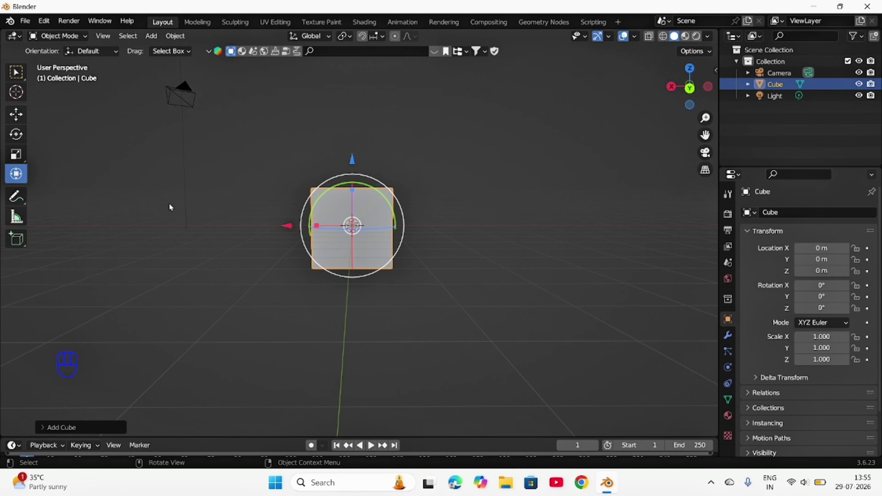
middle_drag(170, 208, 313, 230)
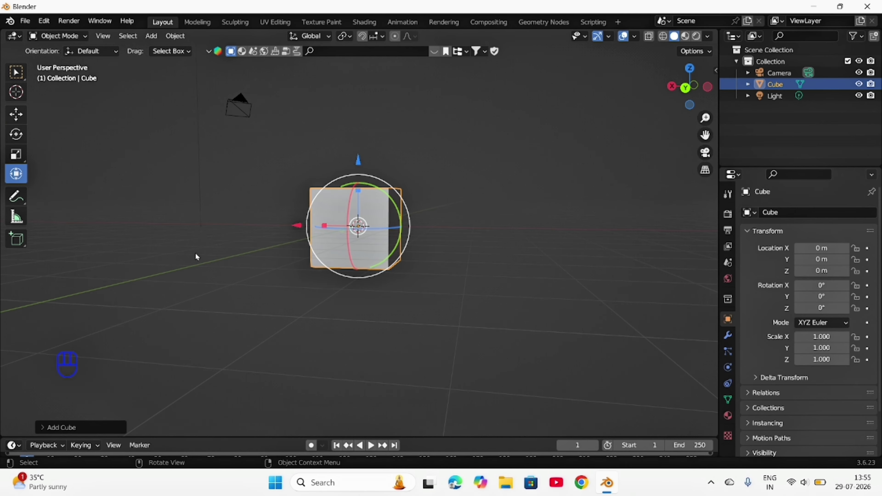
middle_drag(195, 254, 294, 263)
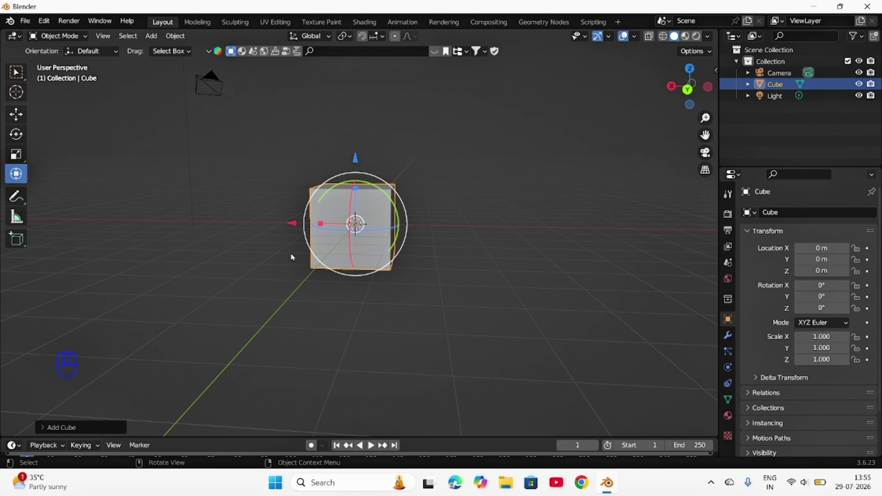
middle_drag(291, 254, 308, 259)
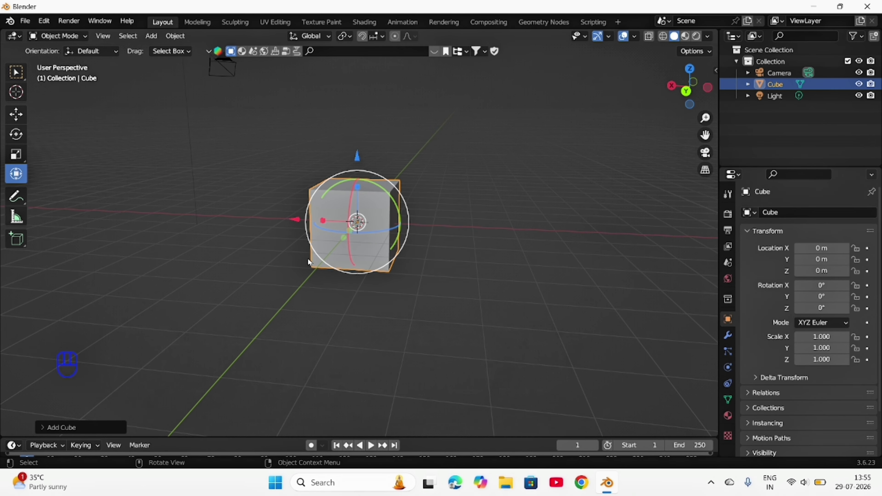
middle_drag(219, 234, 284, 274)
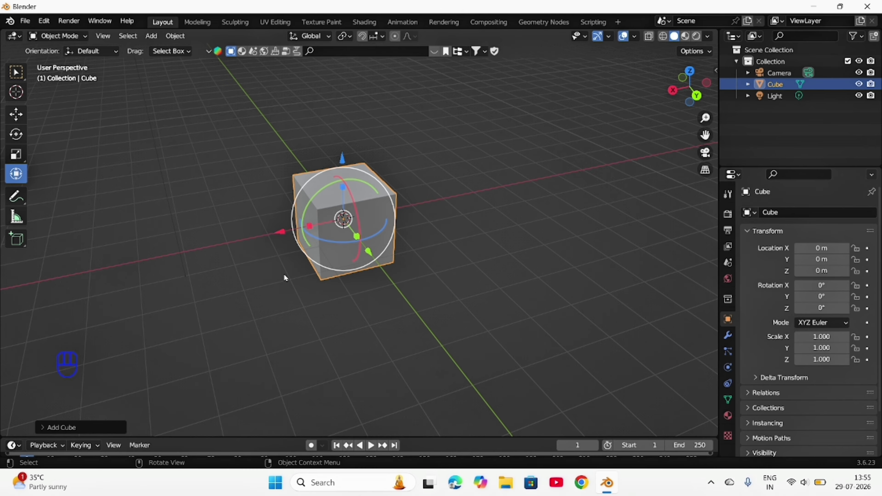
middle_drag(251, 279, 255, 249)
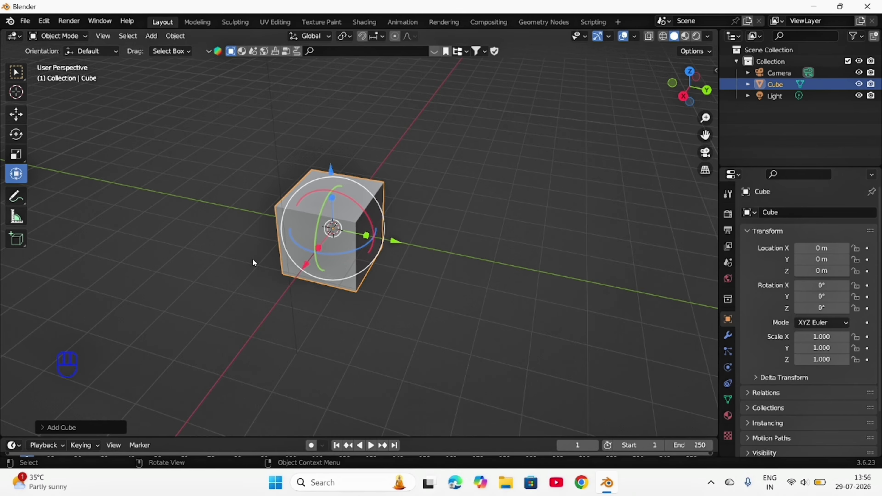
middle_drag(253, 258, 298, 217)
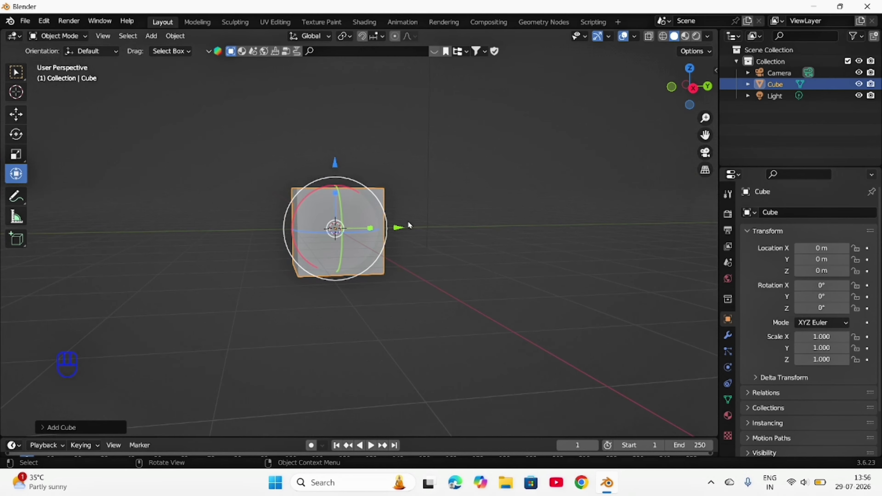
scroll(411, 218, down, 3)
scroll(411, 217, up, 2)
scroll(411, 218, up, 2)
scroll(412, 218, down, 2)
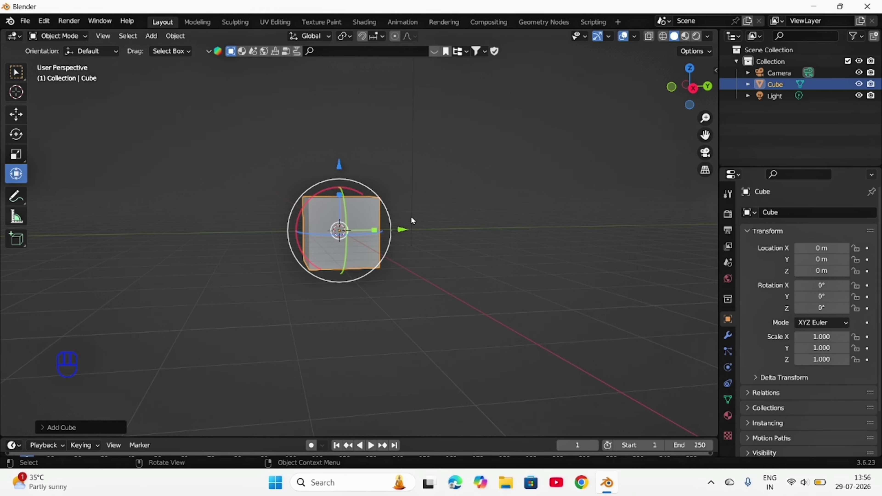
scroll(411, 218, up, 2)
scroll(412, 217, down, 2)
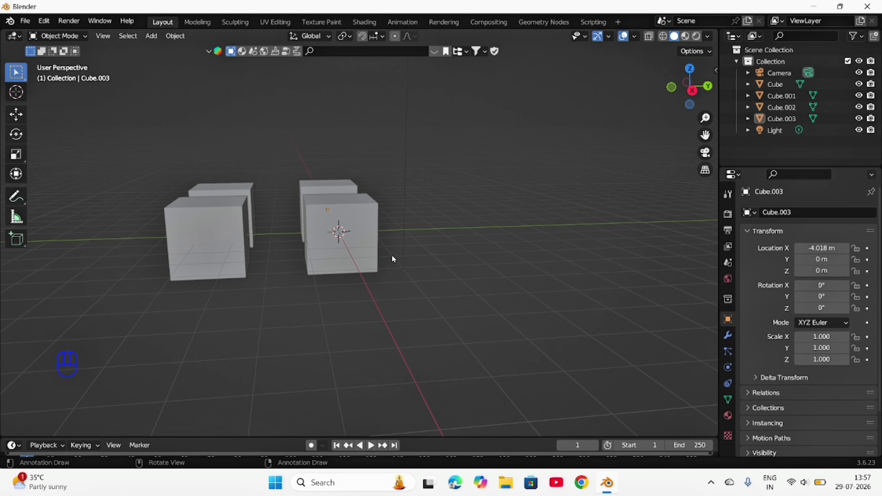
Step: Select only the cube at the world origin and inspect it up close from several angles
click(327, 245)
middle_drag(410, 266, 466, 276)
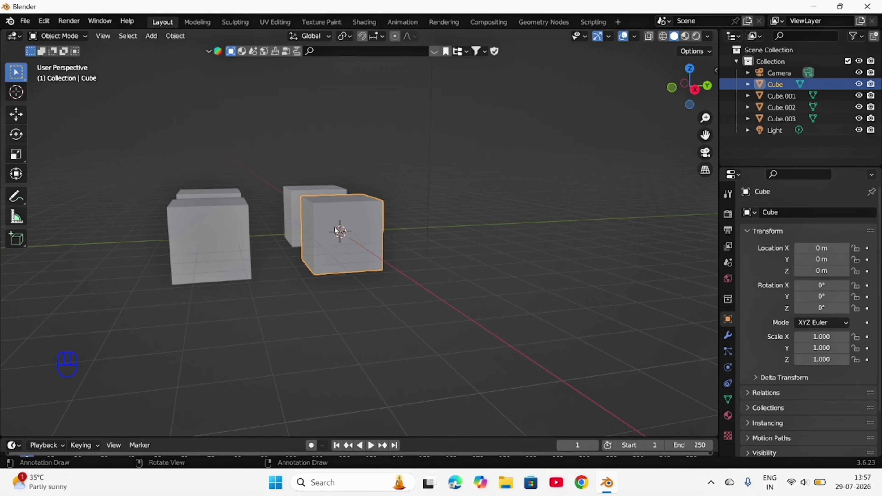
scroll(366, 253, up, 3)
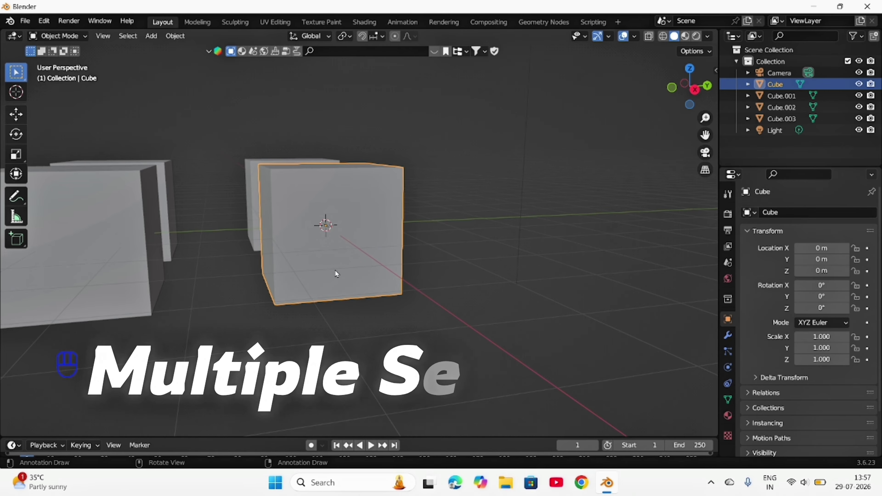
middle_drag(374, 267, 399, 264)
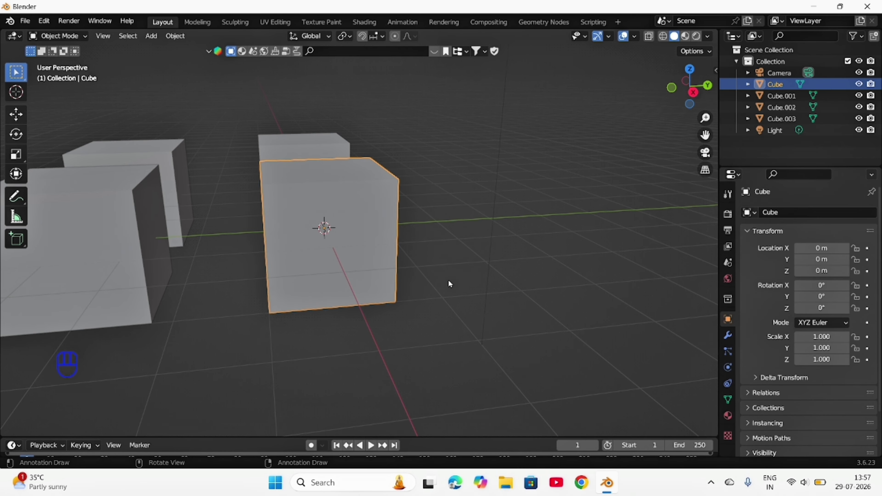
scroll(448, 280, down, 3)
Step: Clear the selection, and build a multiple selection of all four cubes one at a time, ending with Cube.003
click(368, 313)
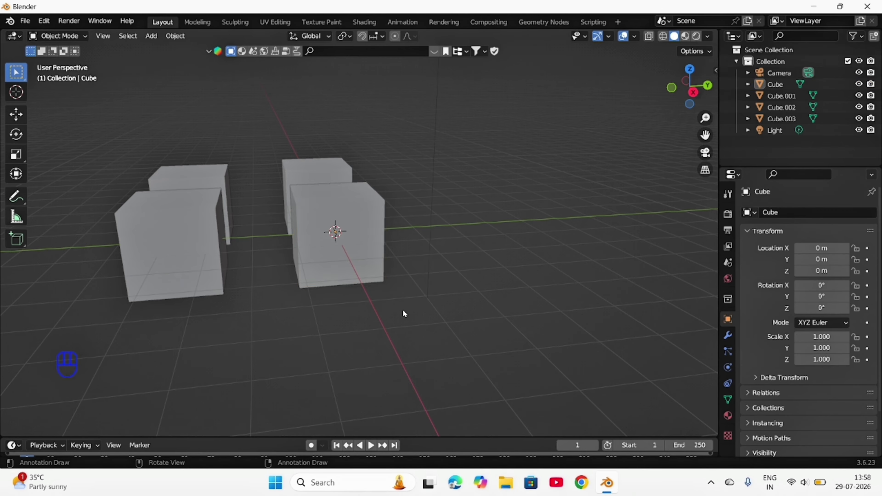
shift+click(312, 253)
shift+click(180, 256)
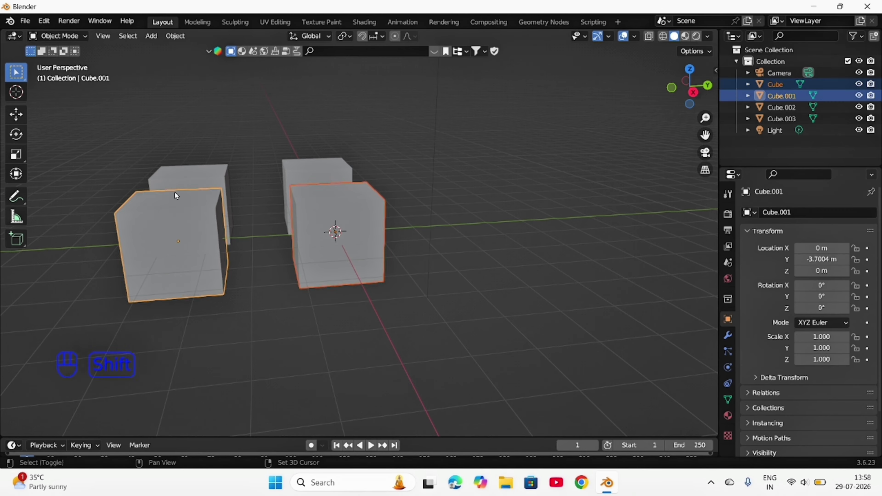
shift+click(182, 176)
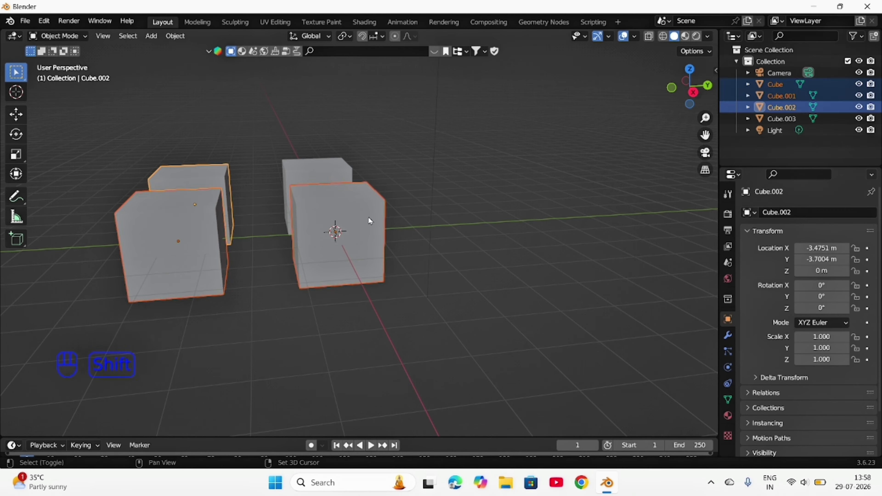
shift+click(320, 170)
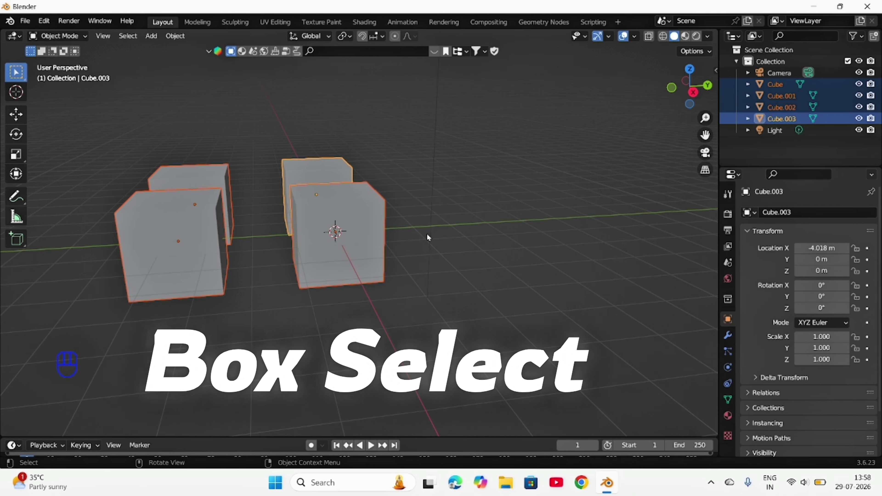
Step: Box-select all four cubes twice, clearing the existing selection before each attempt
click(471, 280)
key(b)
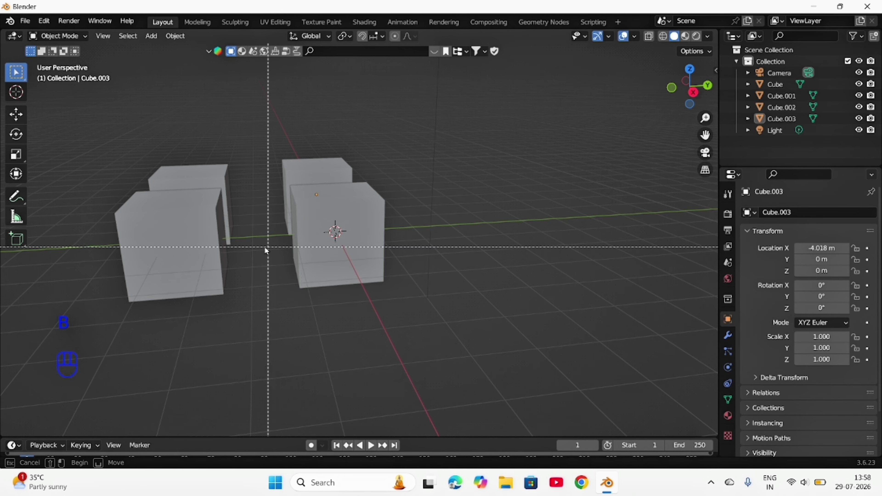
drag(169, 224, 474, 306)
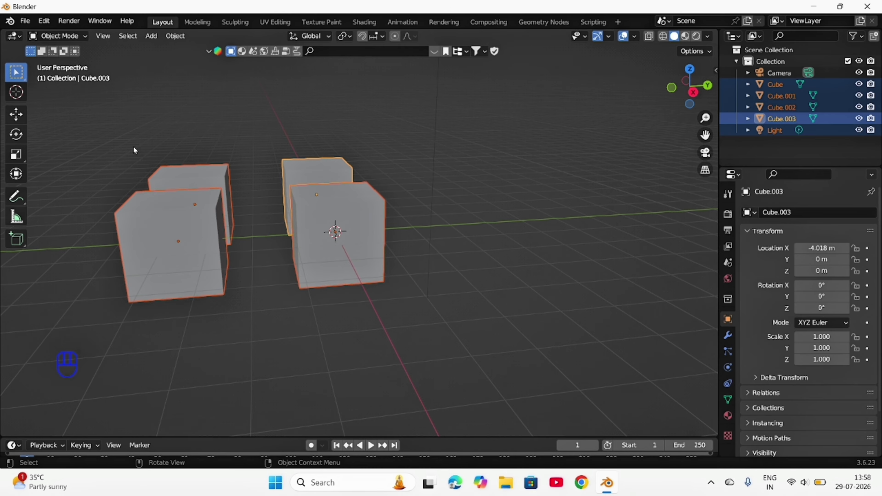
click(587, 257)
key(b)
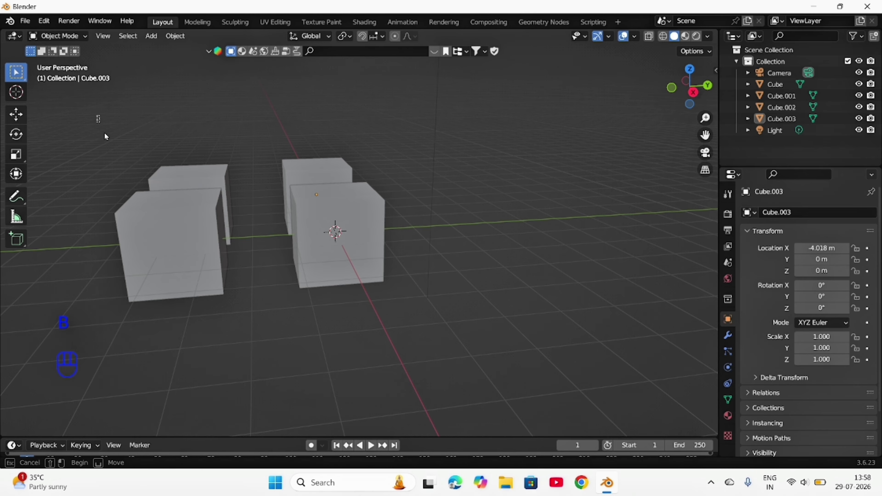
drag(97, 115, 361, 301)
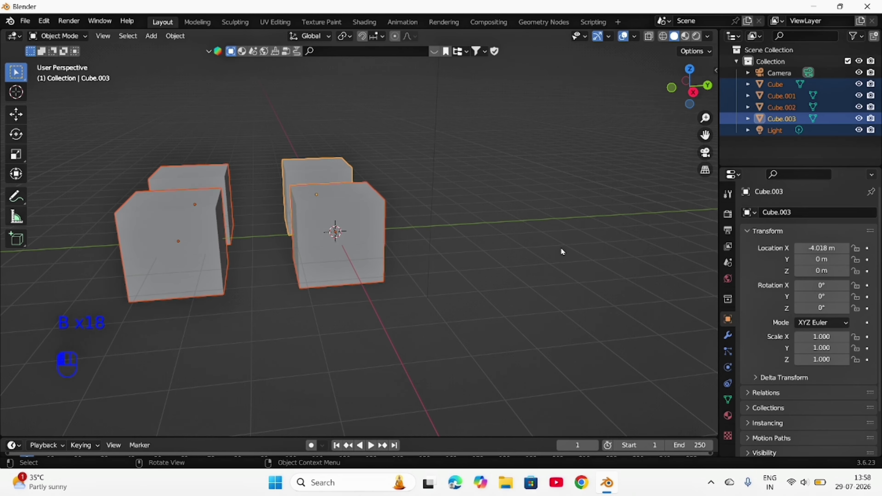
Step: From the opposite side, box-select Cube, Cube.001 and Cube.002, and extend the box selection to all four cubes and the light
middle_drag(97, 133, 557, 301)
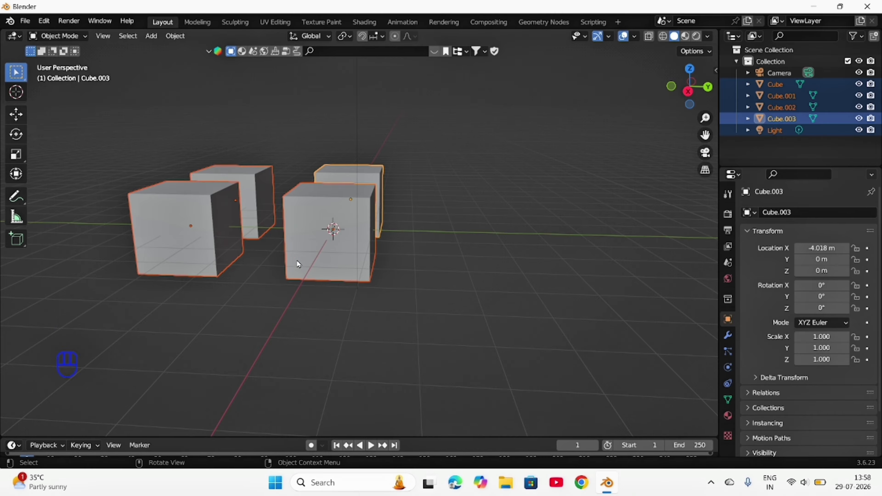
middle_drag(167, 150, 474, 345)
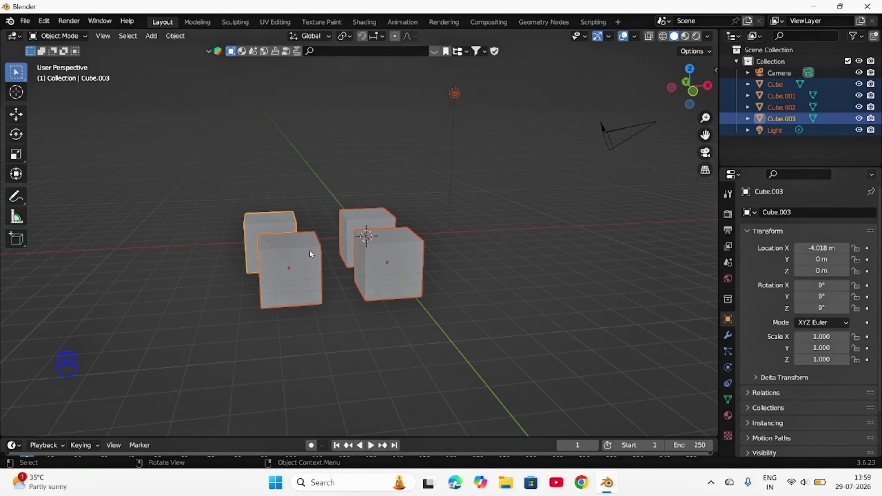
drag(312, 254, 554, 368)
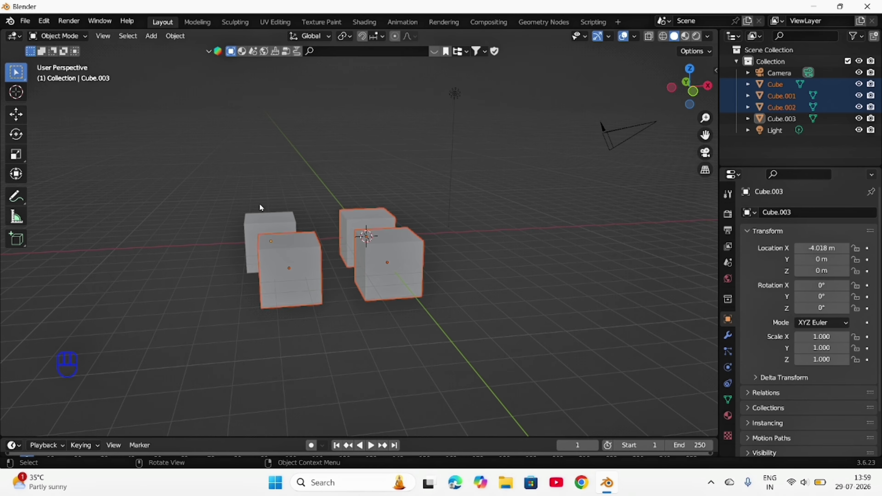
drag(186, 175, 501, 358)
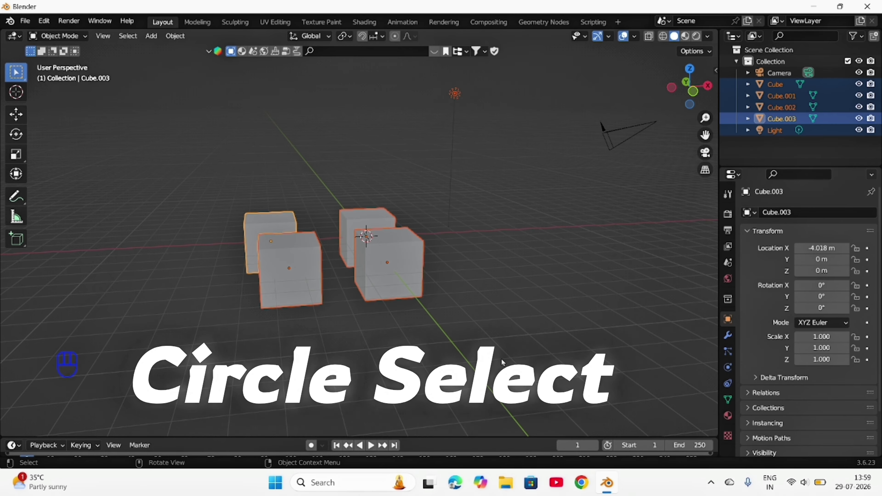
Step: Clear the selection and use Circle Select to paint over Cube.001, Cube.002 and the cube at the world origin
click(481, 297)
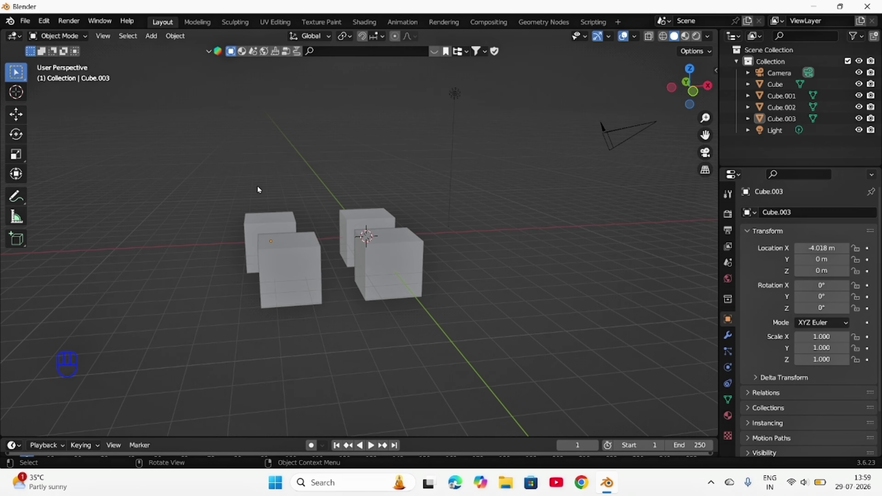
key(c)
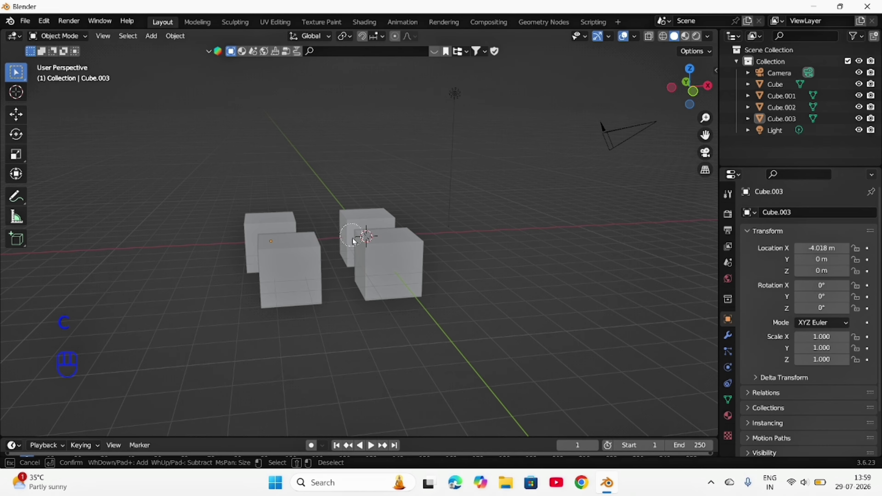
mouse_move(352, 238)
mouse_down()
mouse_move(299, 257)
mouse_move(335, 291)
mouse_up()
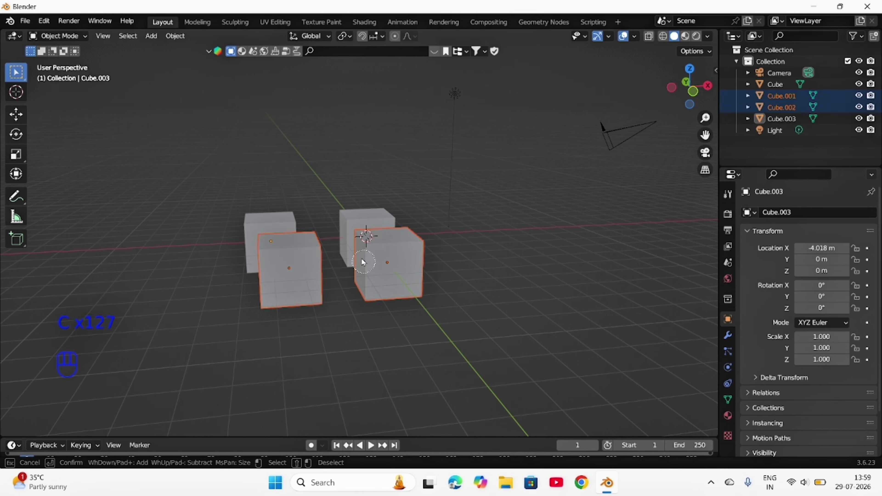
click(365, 225)
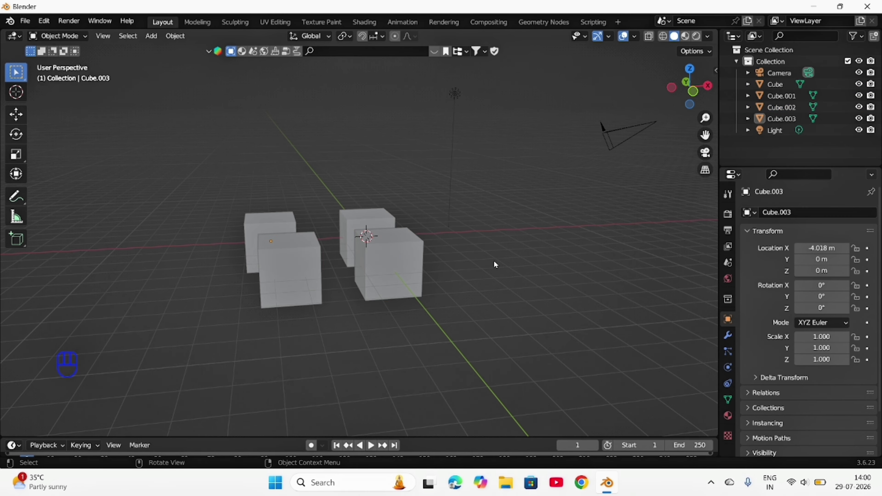
Step: Select everything in the scene at once, including the camera and light, and view it from other angles
key(a)
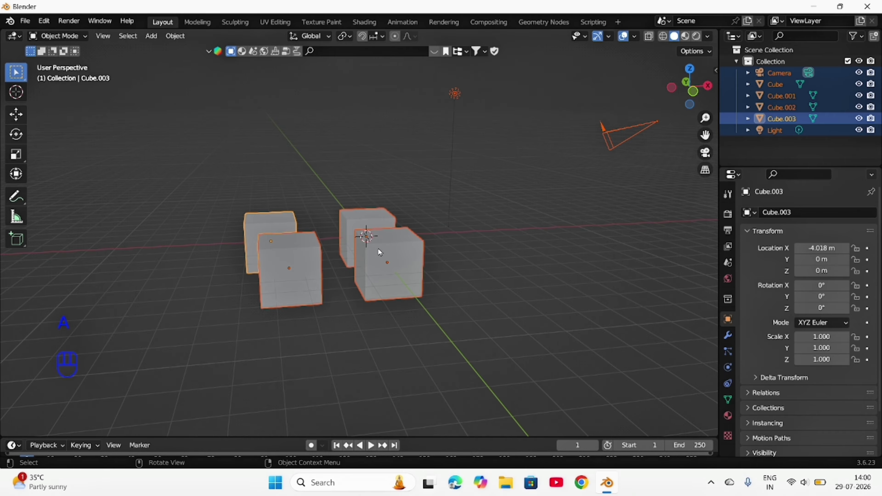
middle_drag(559, 292, 472, 192)
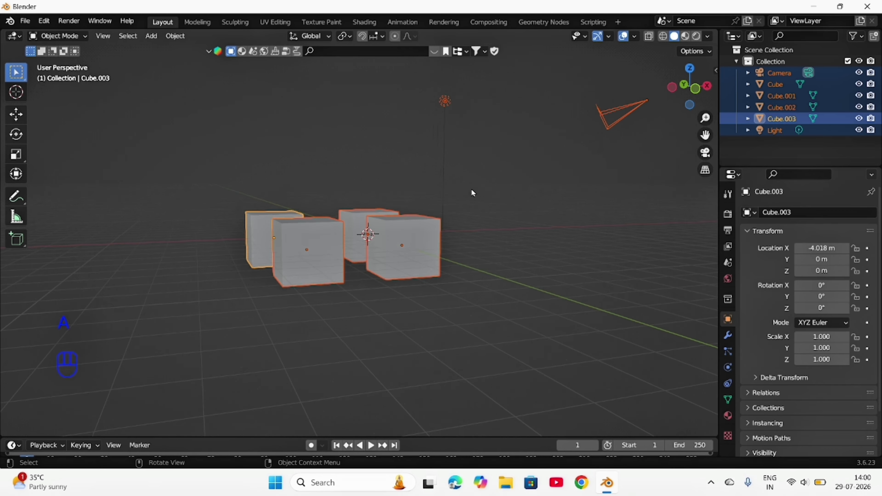
middle_drag(378, 286, 510, 356)
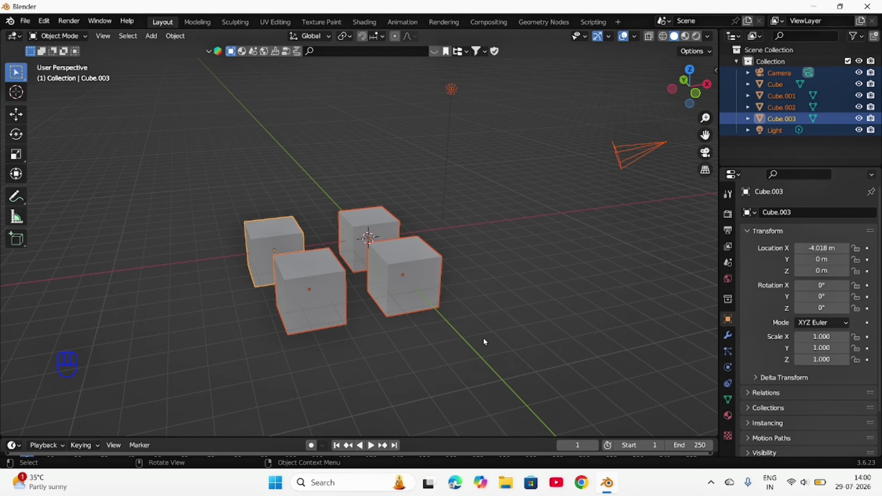
Step: Delete every object in the scene, including all four cubes, the camera and the light
key(a)
middle_drag(483, 337, 539, 283)
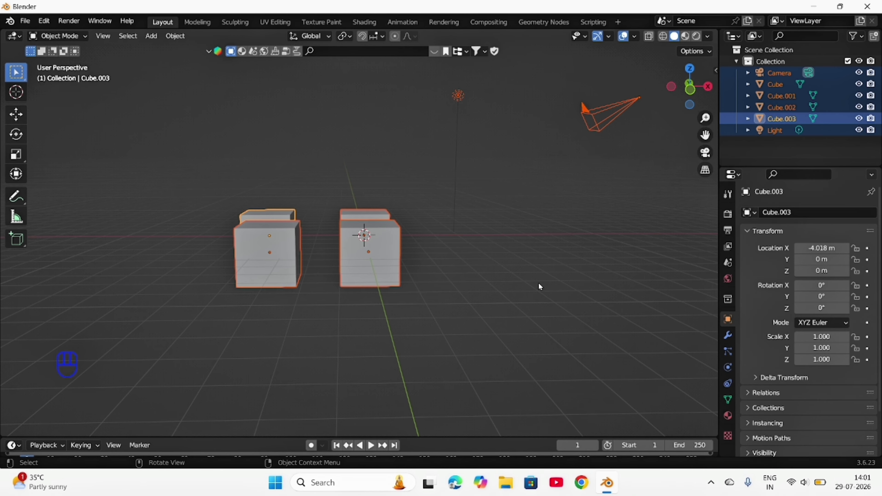
scroll(540, 287, up, 4)
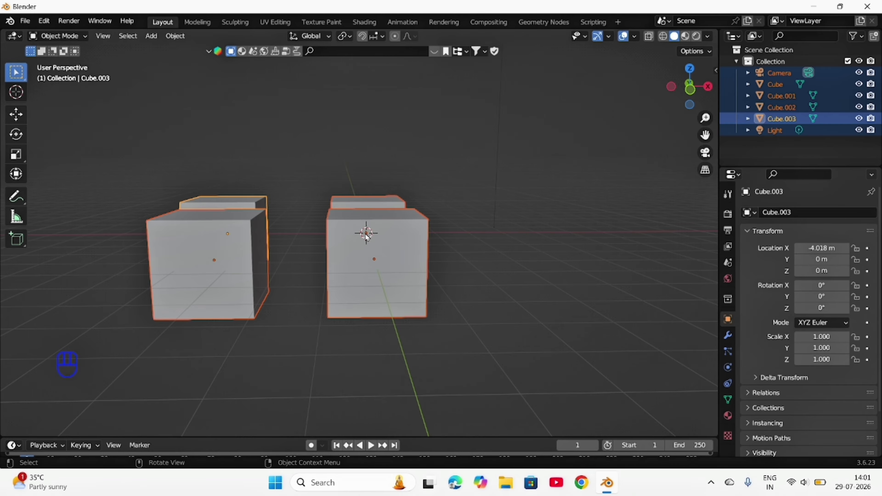
mouse_move(367, 238)
middle_down()
mouse_move(356, 256)
mouse_move(393, 254)
mouse_move(358, 243)
middle_up()
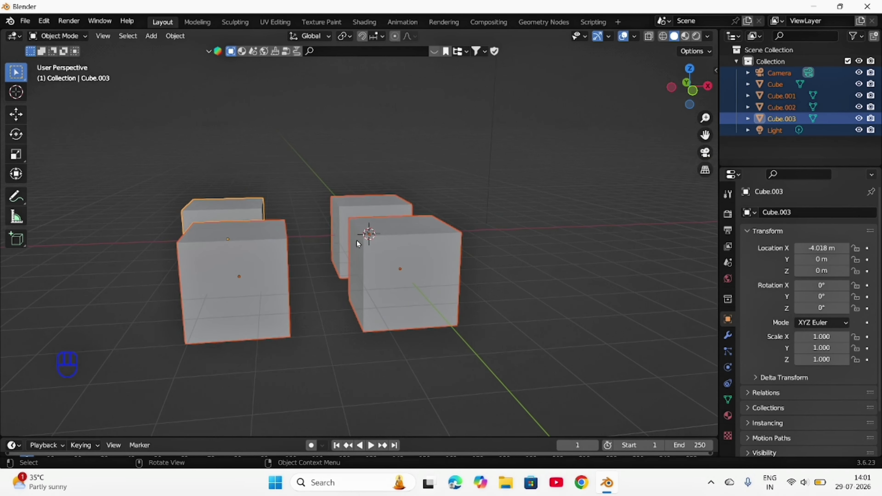
key(x)
click(272, 198)
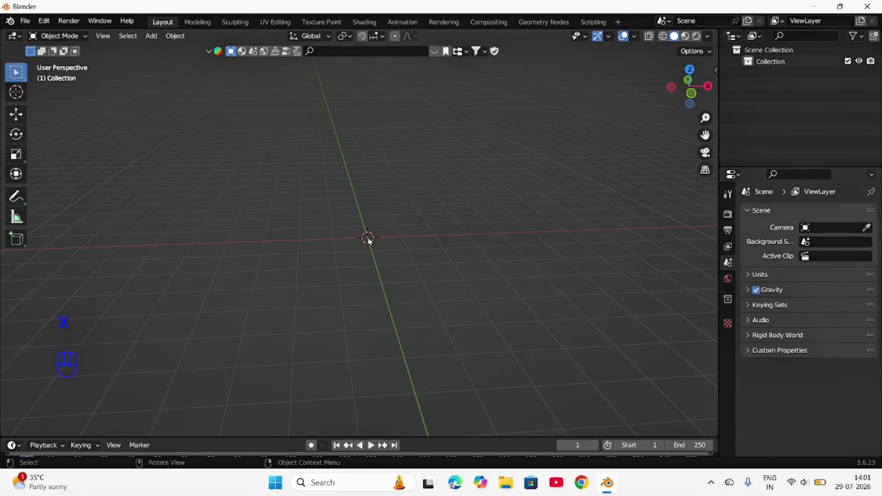
Step: Add a new cube mesh at the world origin
key(shift+a)
mouse_move(367, 238)
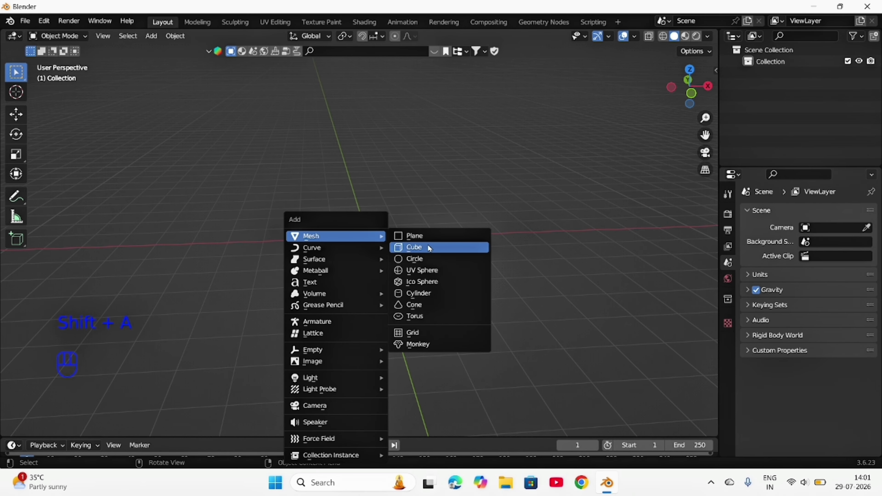
click(410, 246)
middle_drag(391, 245, 427, 269)
scroll(544, 284, up, 2)
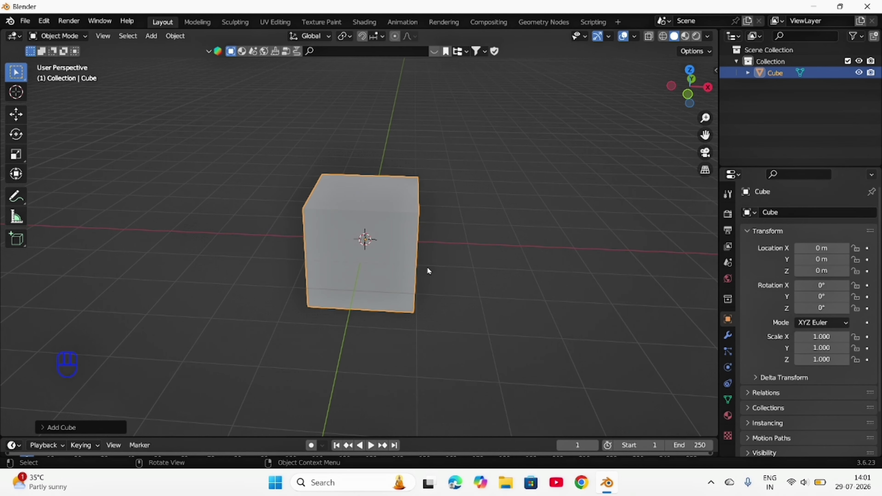
Step: Place the 3D cursor at about X 3.12, Y 1.24, Z 2.01 m and add a second cube there
key(shift)
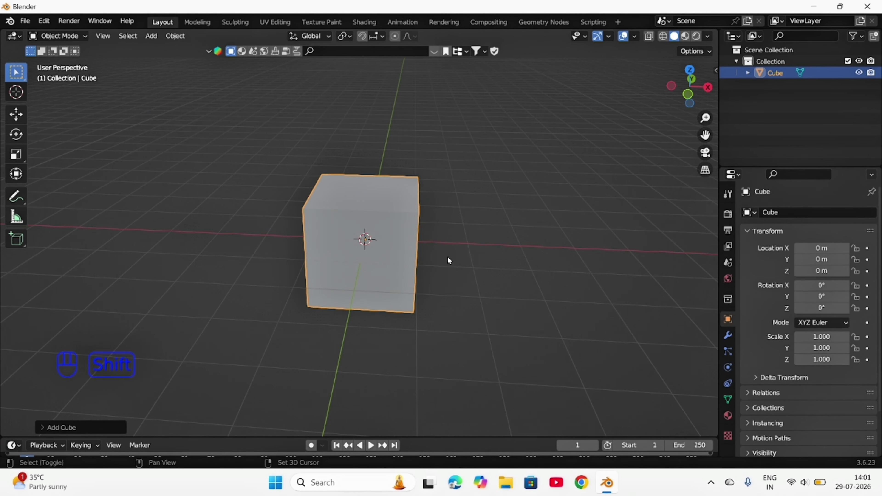
shift+right_click(528, 129)
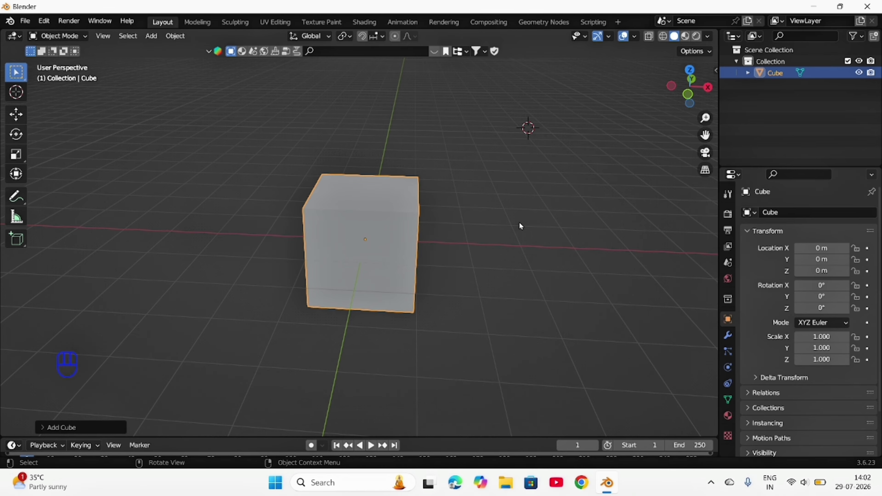
key(shift+a)
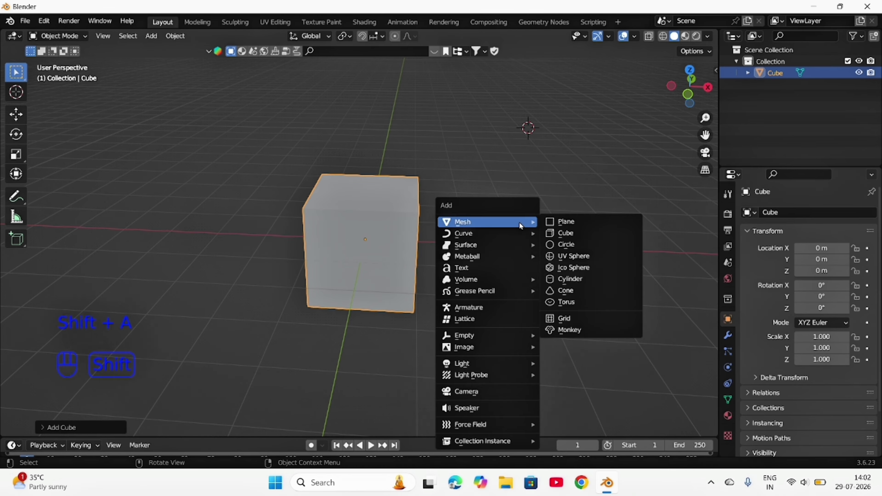
click(574, 232)
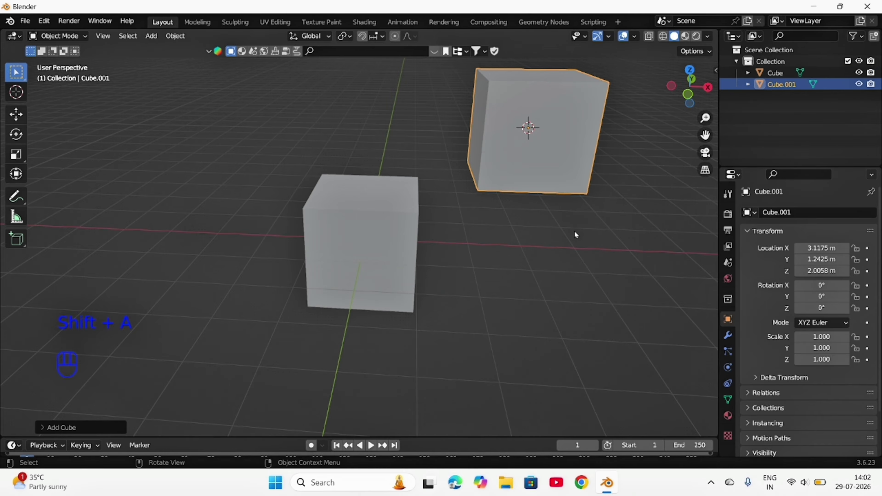
middle_drag(574, 231, 524, 201)
Step: Undo the addition of both cubes and add one cube at the displaced 3D cursor
key(ctrl+z)
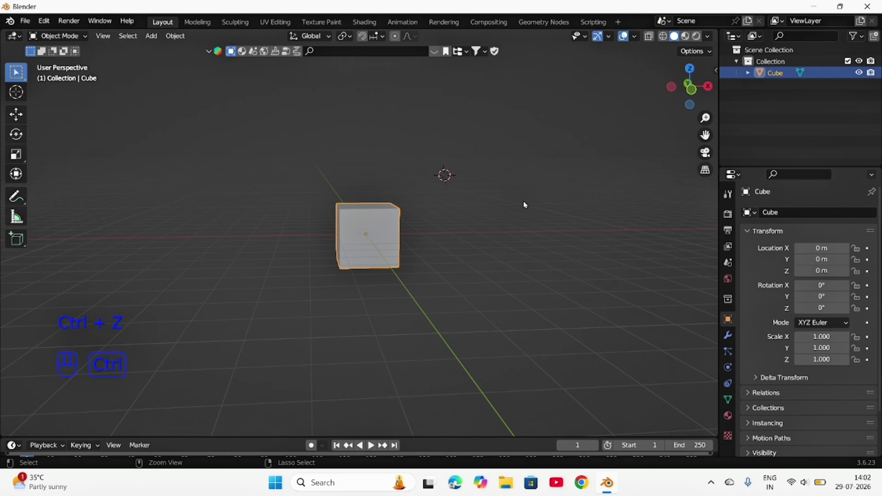
key(ctrl+z)
key(shift+a)
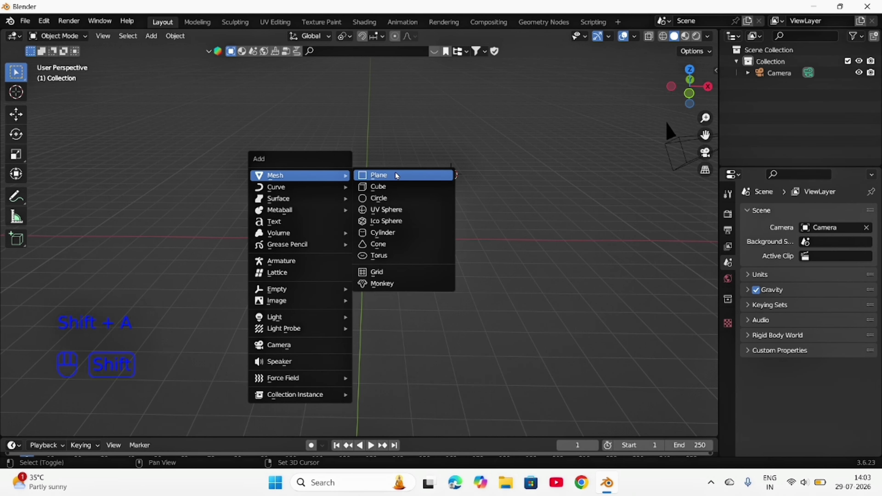
click(395, 186)
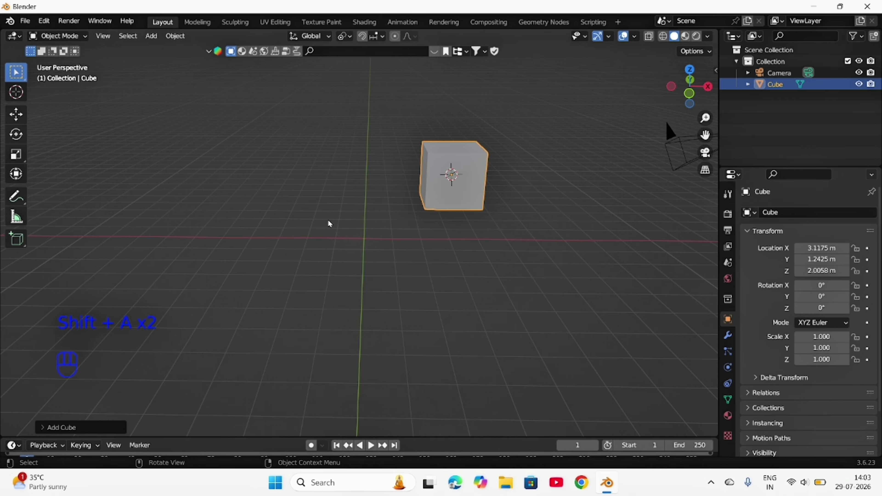
Step: Place the 3D cursor at about X -0.82, Y 0.46, Z 0.27 m and add a plane mesh there
shift+right_click(342, 227)
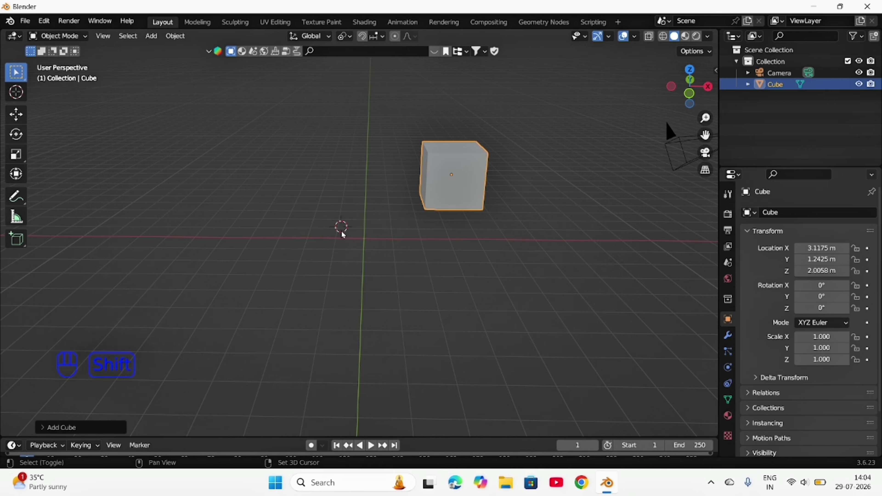
key(shift+a)
mouse_move(343, 231)
click(410, 235)
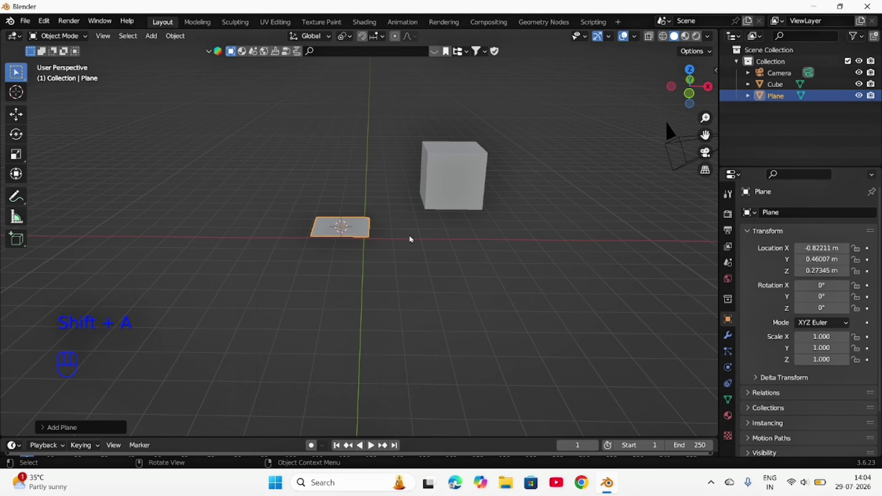
Step: Set the transform pivot point to 3D Cursor and rotate the first cube around the cursor
click(349, 36)
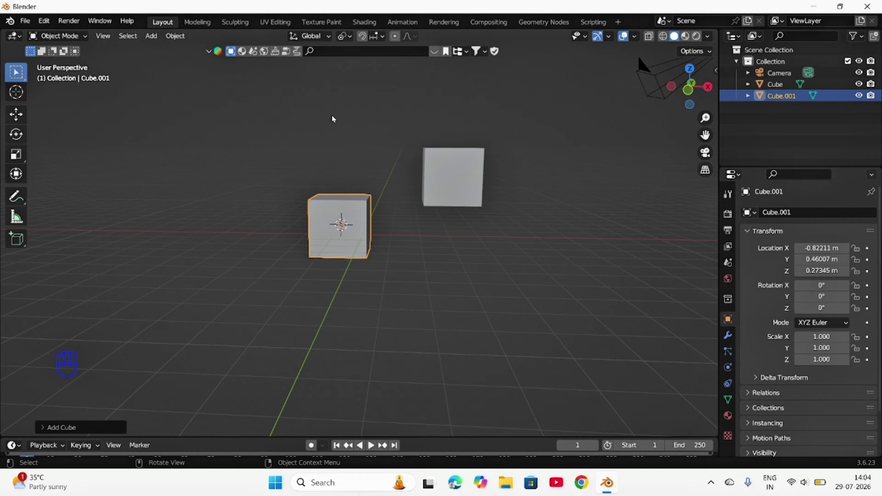
middle_drag(347, 174, 408, 230)
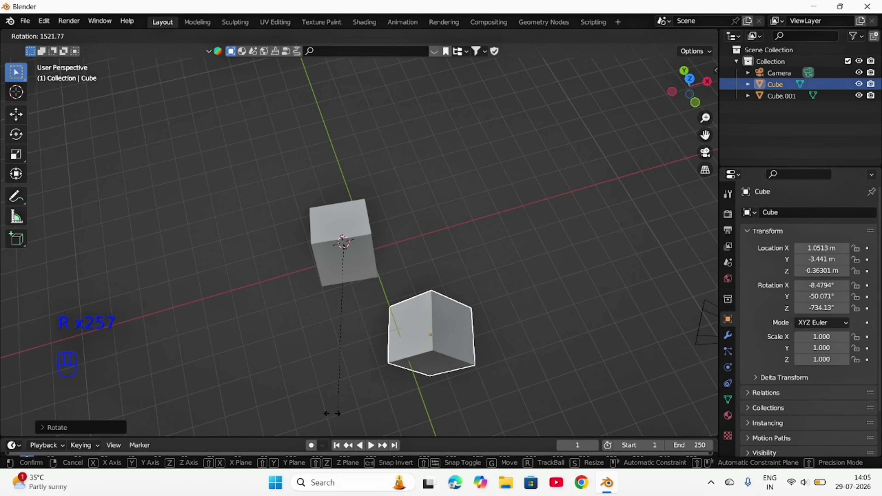
click(389, 261)
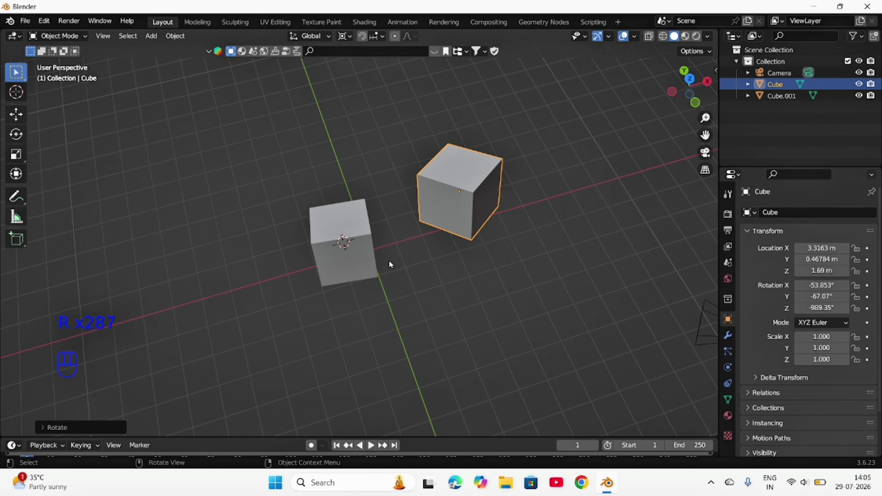
Step: Set the transform pivot point to Individual Origins and rotate the first cube about its own origin
click(344, 36)
click(388, 75)
key(r)
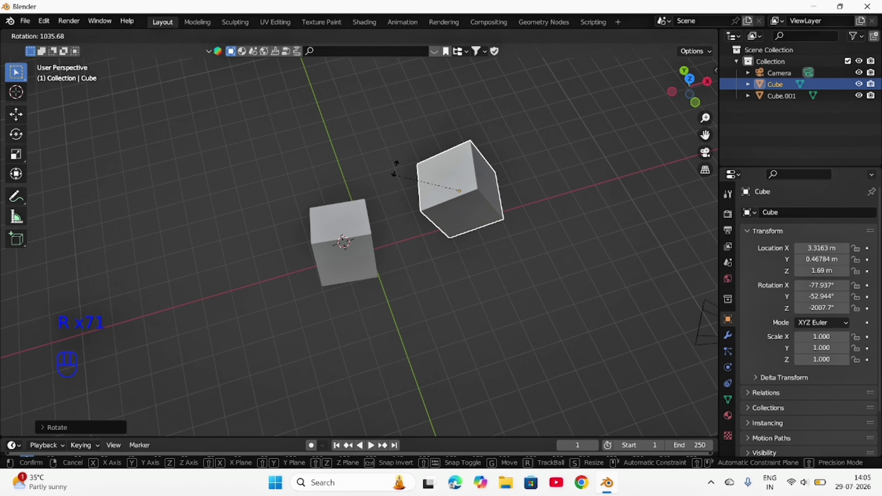
click(466, 203)
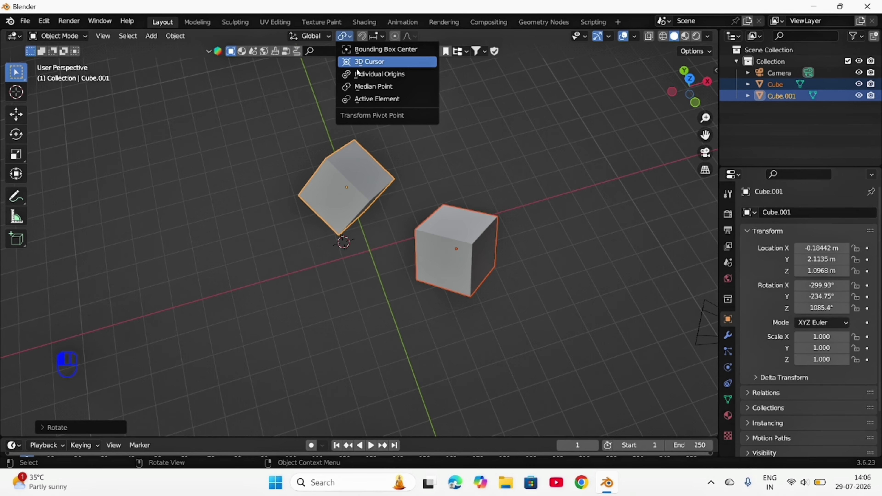
Step: Rotate both selected cubes around the active cube using the Active Element pivot, and move the pair slightly
key(r)
key(r)
key(r)
key(r)
key(r)
key(r)
key(r)
key(r)
key(r)
key(r)
key(r)
key(r)
key(r)
key(r)
key(r)
key(r)
key(r)
key(r)
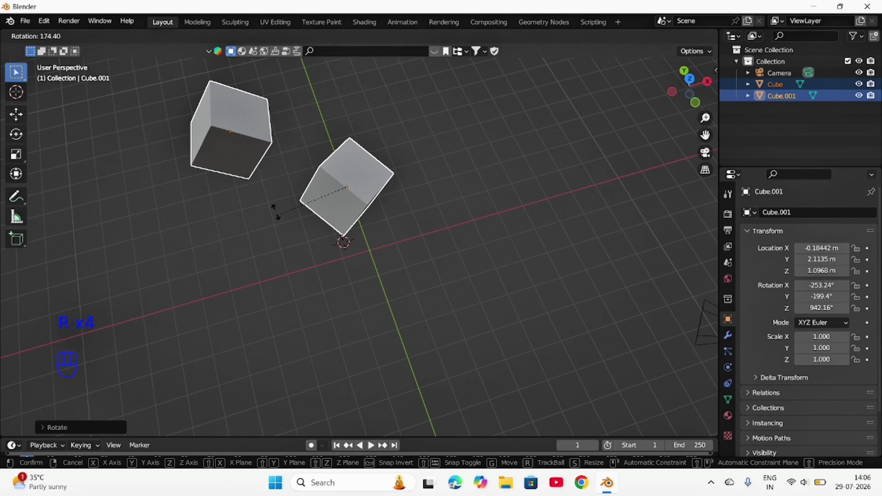
key(r)
key(r)
key(r)
key(r)
key(r)
key(r)
key(r)
key(r)
key(r)
key(r)
key(r)
key(r)
key(r)
key(r)
key(r)
key(r)
key(r)
key(r)
key(r)
key(r)
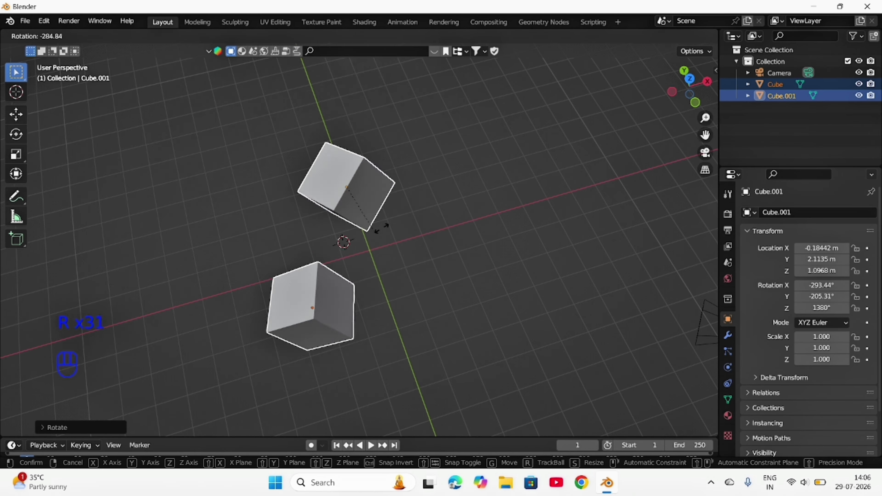
key(r)
key(r)
key(r)
key(r)
key(r)
key(r)
key(r)
key(r)
key(r)
key(r)
key(r)
key(r)
key(r)
key(r)
key(r)
key(r)
key(r)
key(r)
key(r)
key(r)
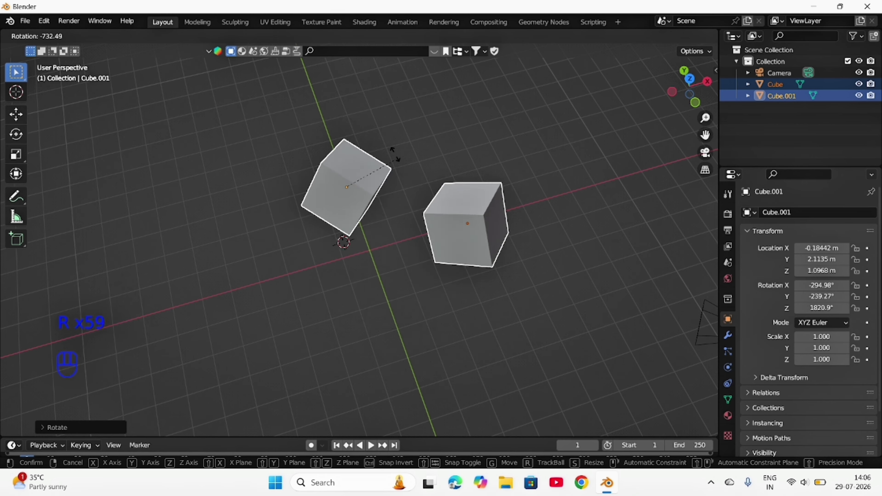
key(r)
key(r)
key(r)
key(r)
key(r)
key(r)
key(r)
key(r)
key(r)
key(r)
key(r)
key(r)
key(r)
key(r)
key(r)
key(r)
key(r)
key(r)
key(r)
key(r)
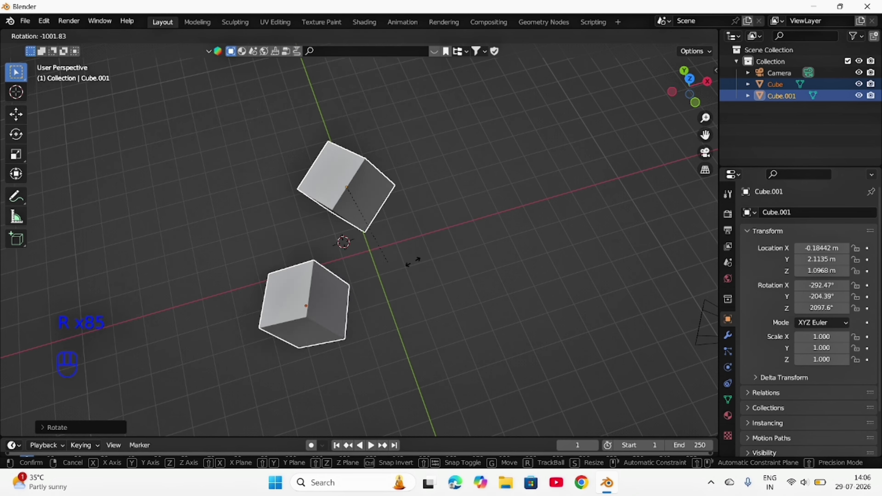
click(413, 149)
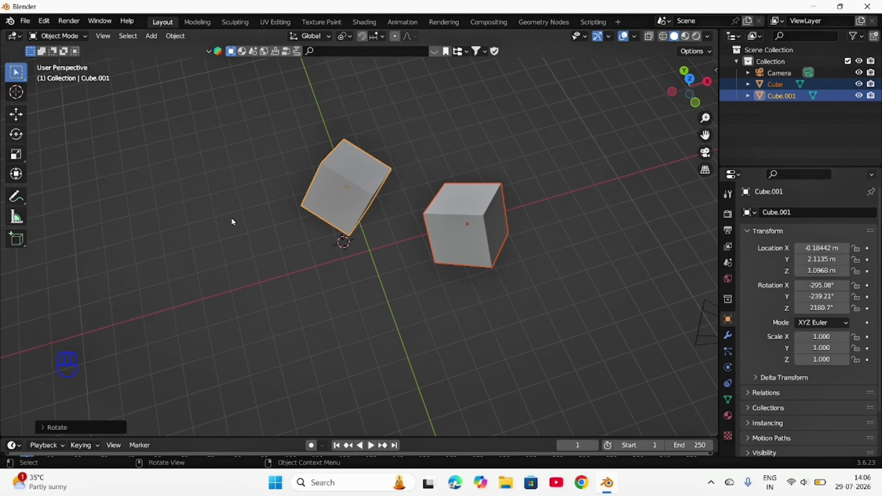
key(g)
click(257, 227)
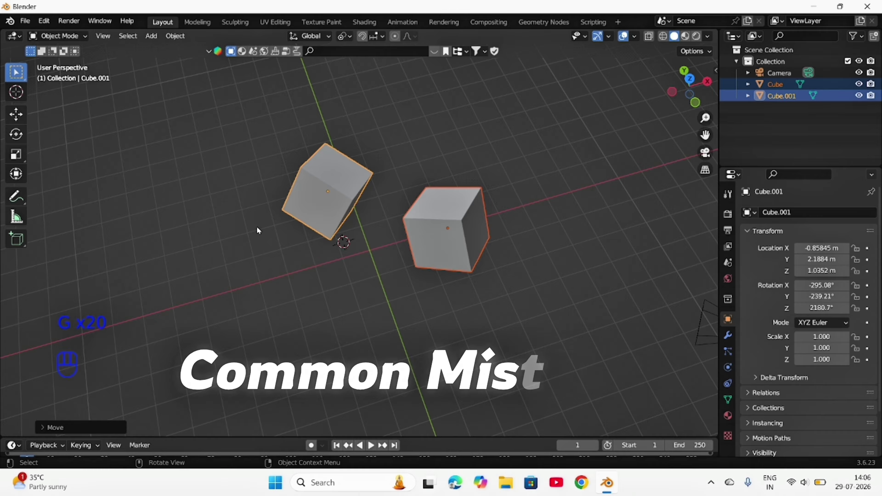
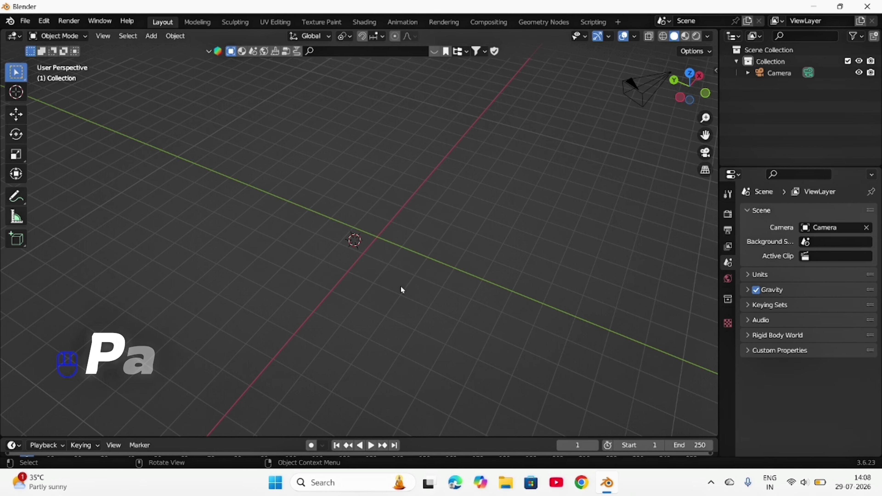
Step: Add a new cube mesh at the 3D cursor and switch it to Edit Mode
middle_drag(521, 245, 568, 216)
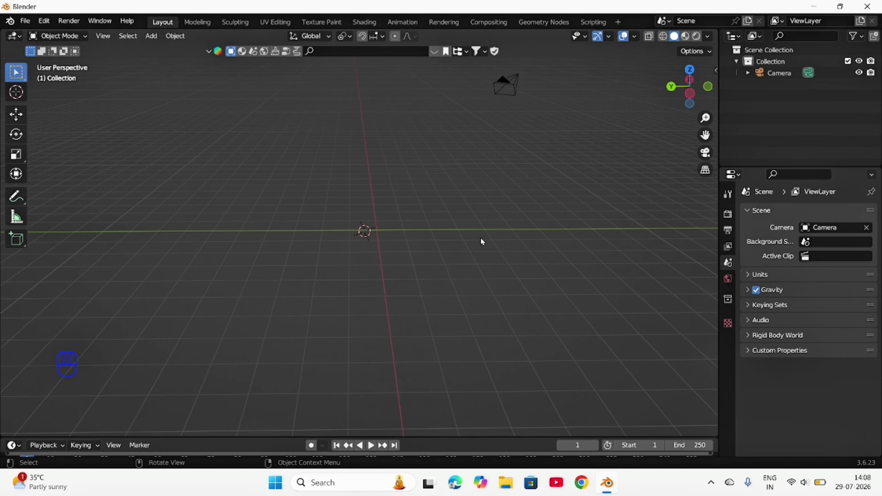
key(shift+a)
mouse_move(373, 231)
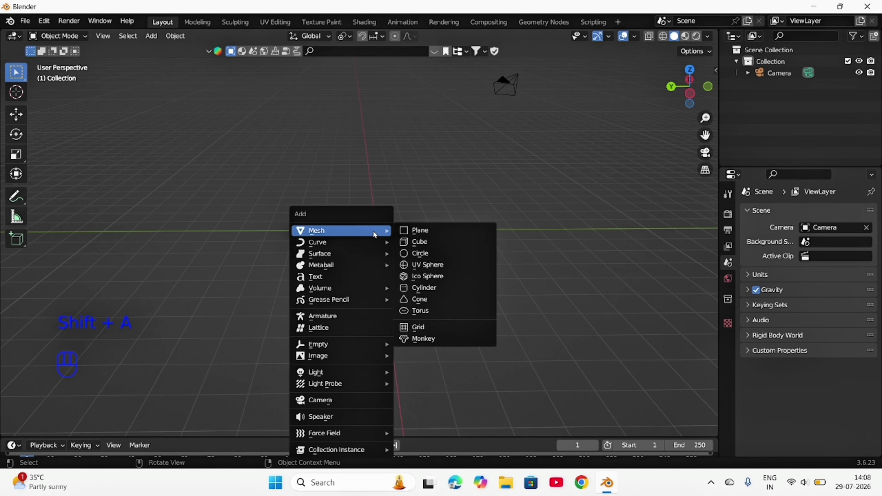
click(445, 241)
middle_drag(447, 242, 523, 231)
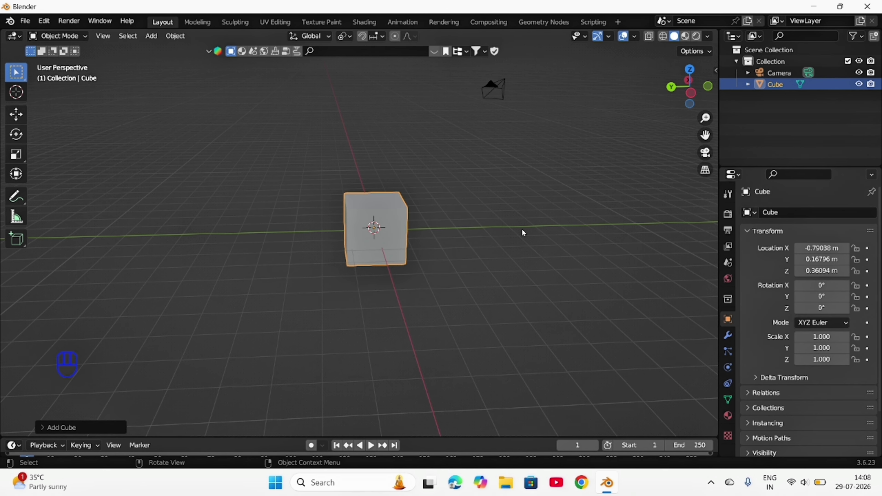
key(Tab)
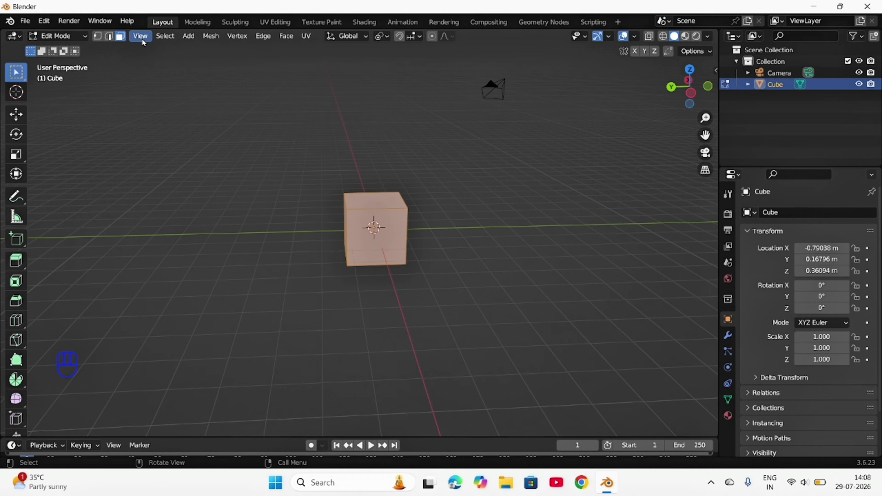
Step: Select only the cube's top face and extrude it along its normal
middle_drag(439, 193, 443, 205)
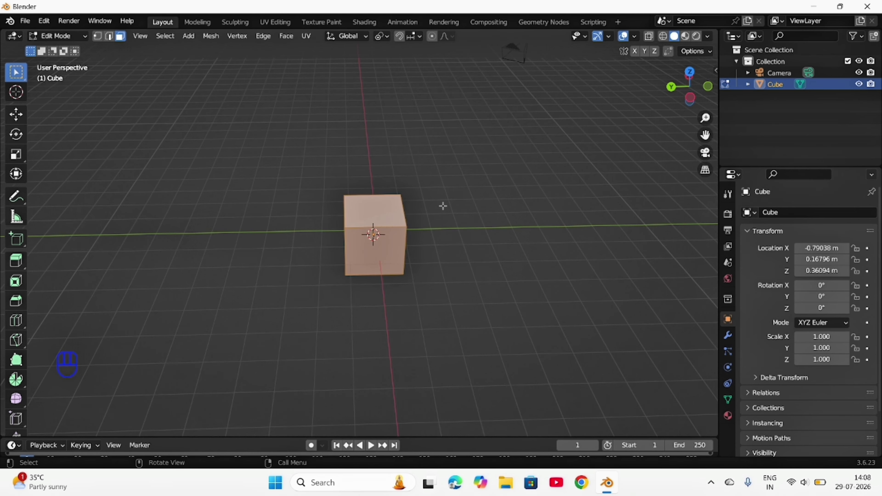
click(368, 215)
middle_drag(512, 277, 511, 245)
key(e)
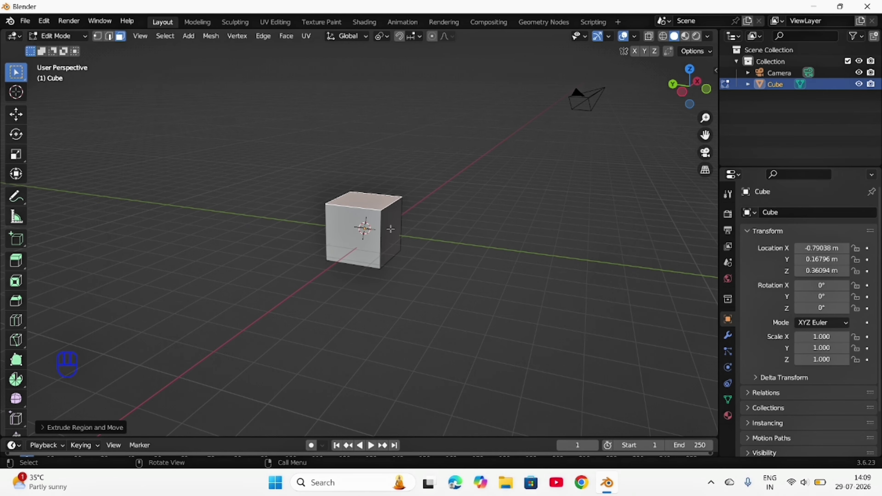
Step: Extrude the cube's top face sideways, constrained to the global Y axis
middle_drag(478, 222, 372, 304)
click(381, 221)
key(e)
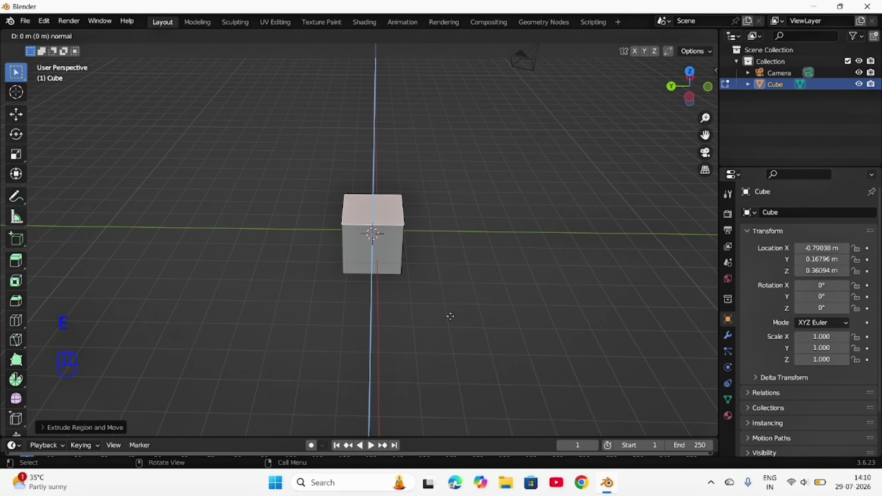
key(y)
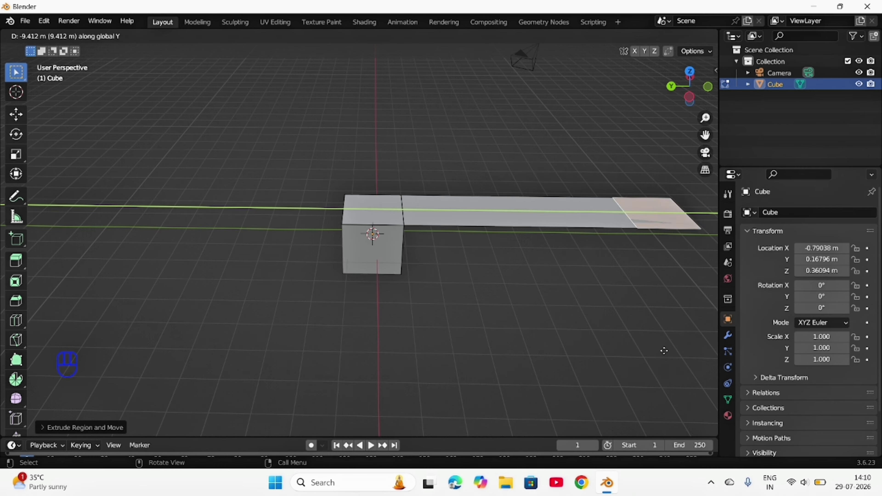
click(388, 350)
Step: Try to extrude a side face of the cube about 5.6 m along the global X axis
middle_drag(388, 350, 375, 275)
key(e)
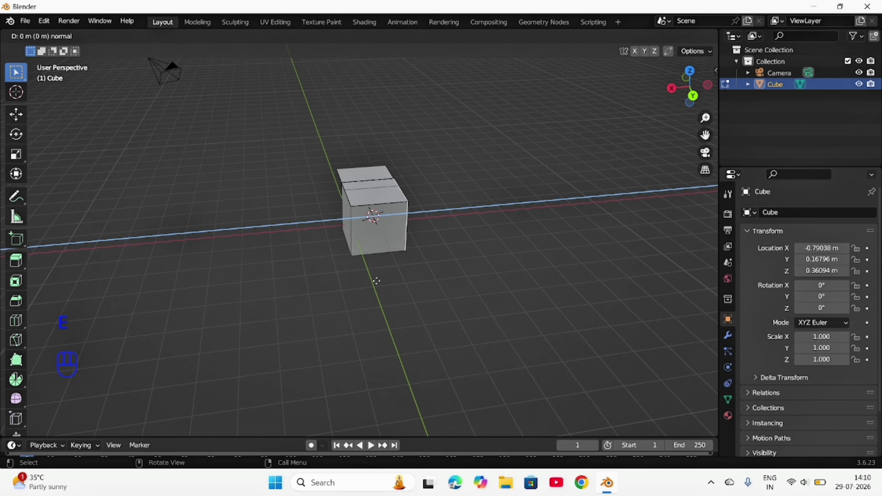
key(x)
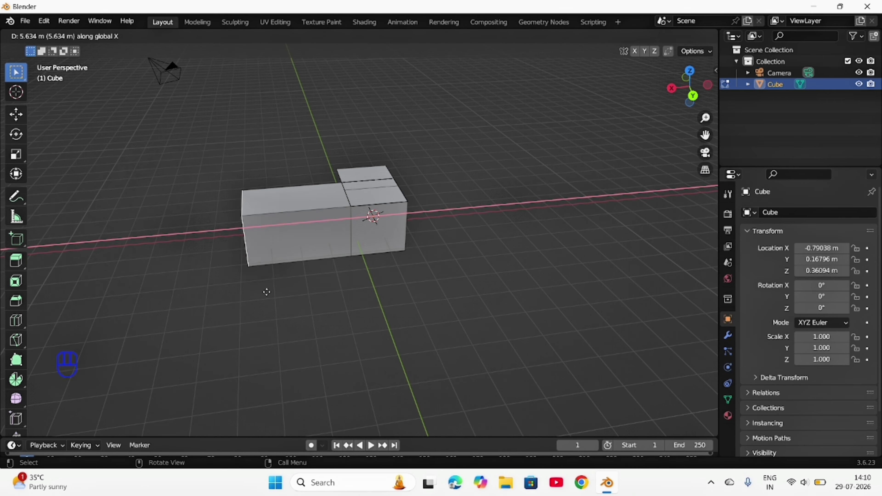
right_click(292, 312)
Step: Inset the cube's top face with a thickness of about 0.33 m
middle_drag(428, 301, 433, 227)
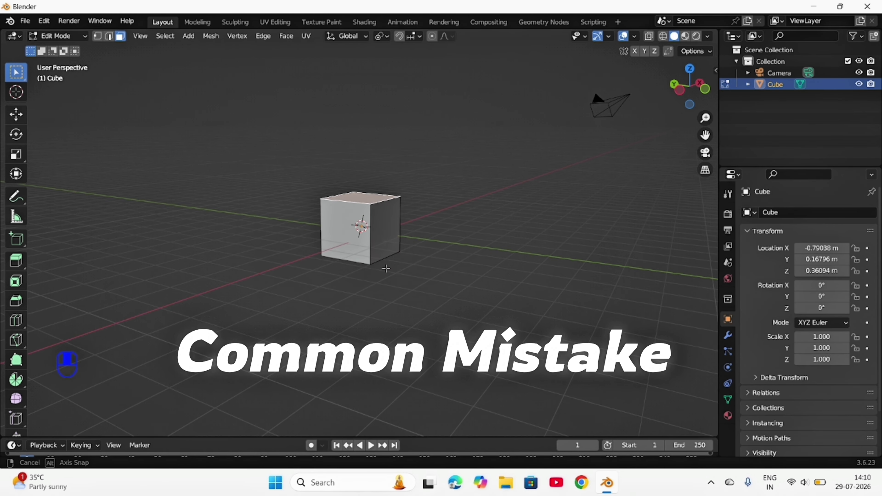
middle_drag(388, 270, 330, 269)
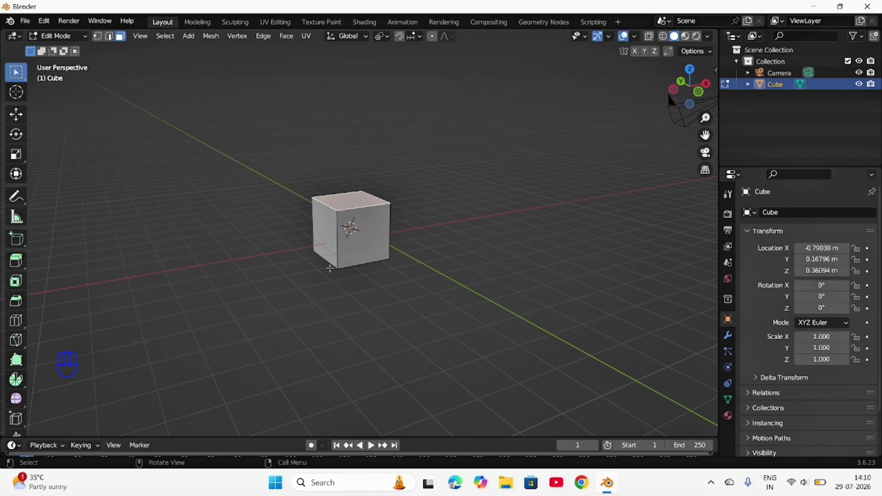
middle_drag(396, 258, 388, 241)
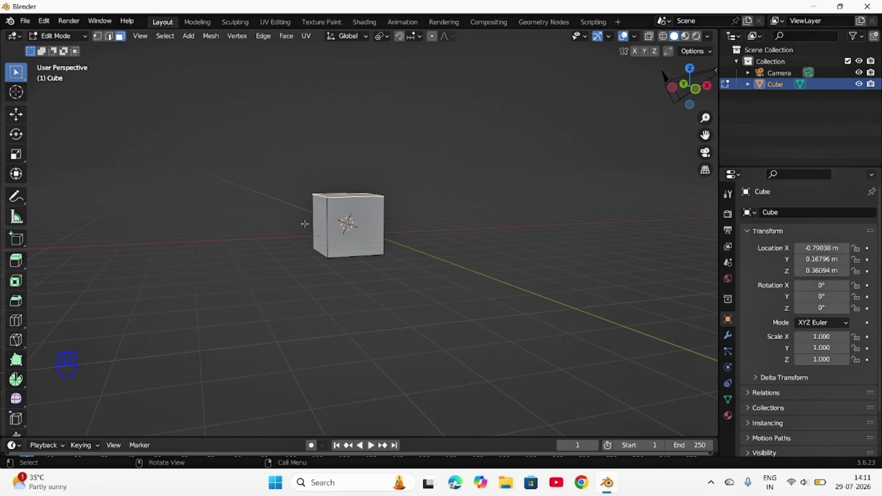
middle_drag(305, 232, 285, 231)
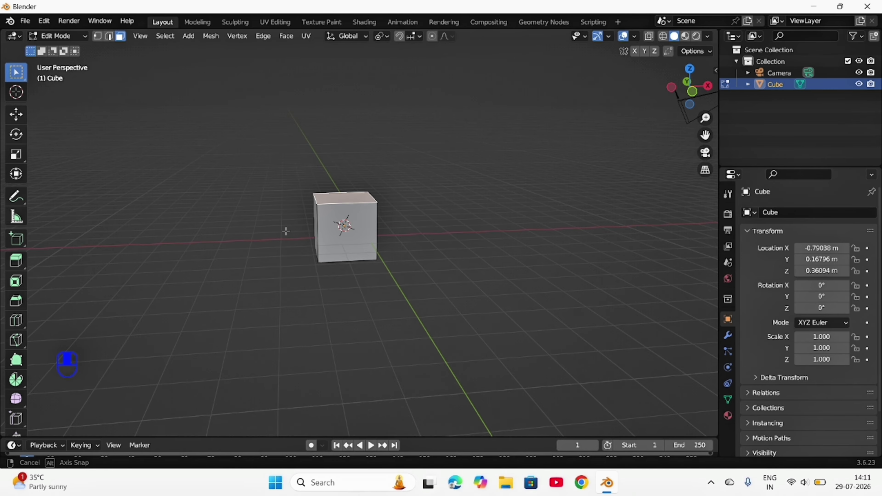
middle_drag(286, 231, 418, 172)
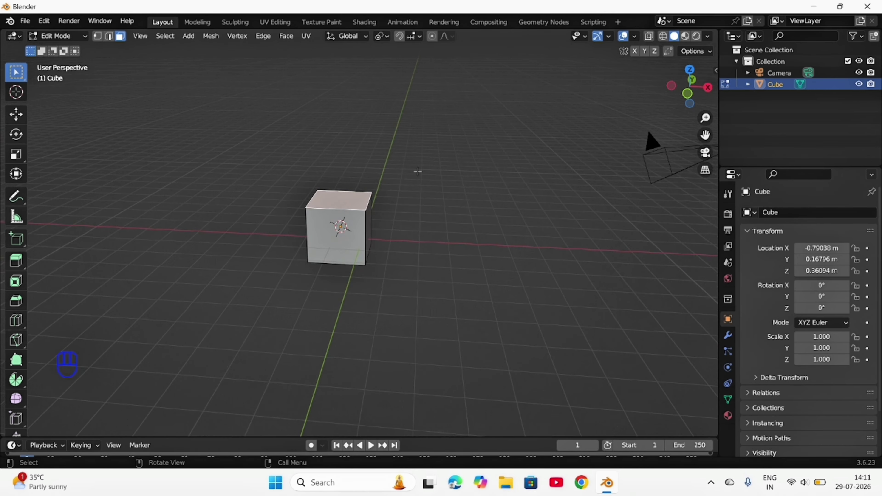
key(i)
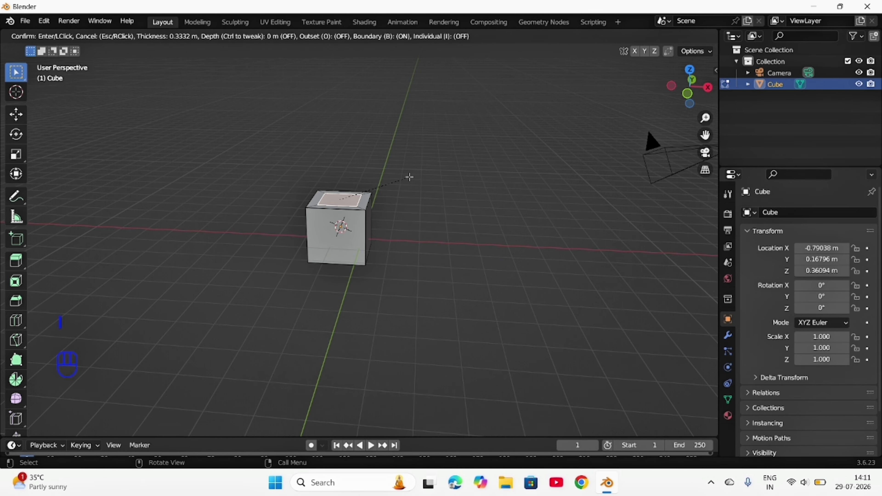
click(410, 177)
middle_drag(430, 172, 465, 183)
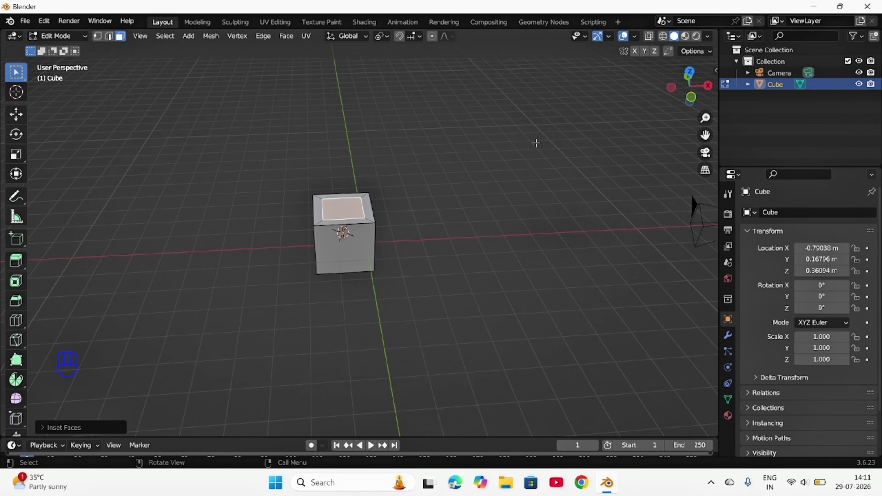
middle_drag(536, 141, 554, 101)
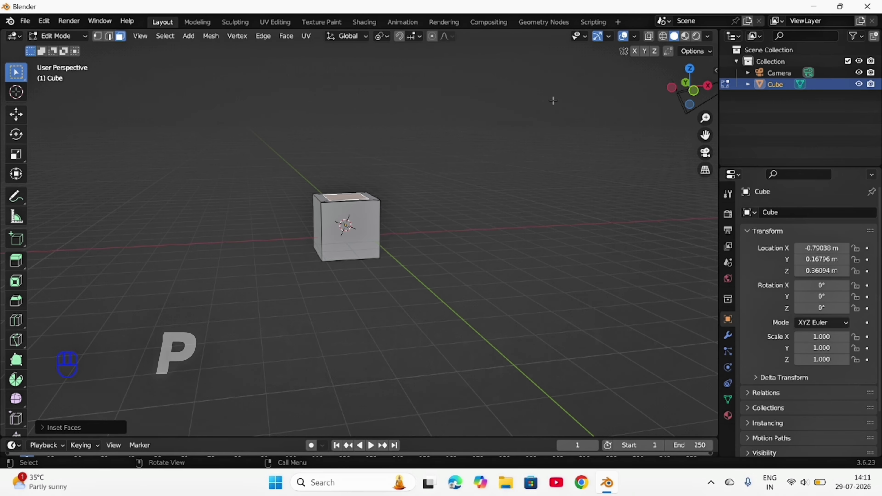
Step: Add one vertical loop cut across the cube's front and top faces, slid off-centre by a factor of about -0.36
middle_drag(553, 101, 532, 130)
key(ctrl+r)
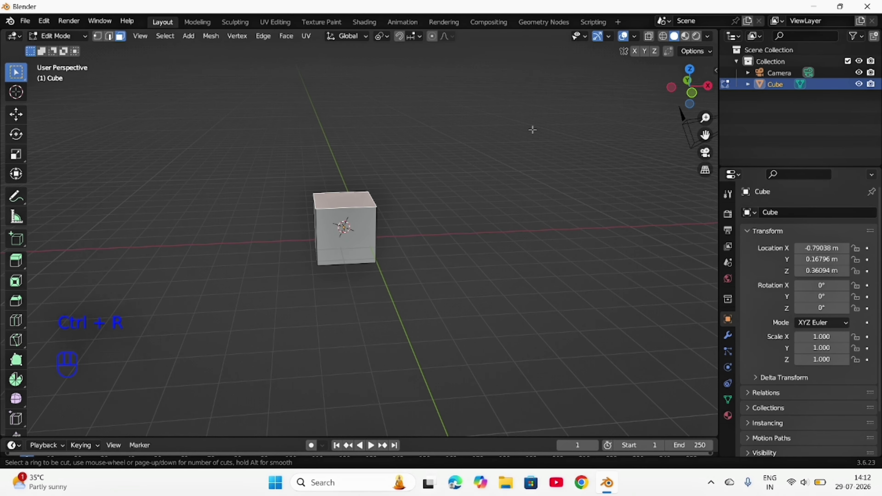
click(354, 211)
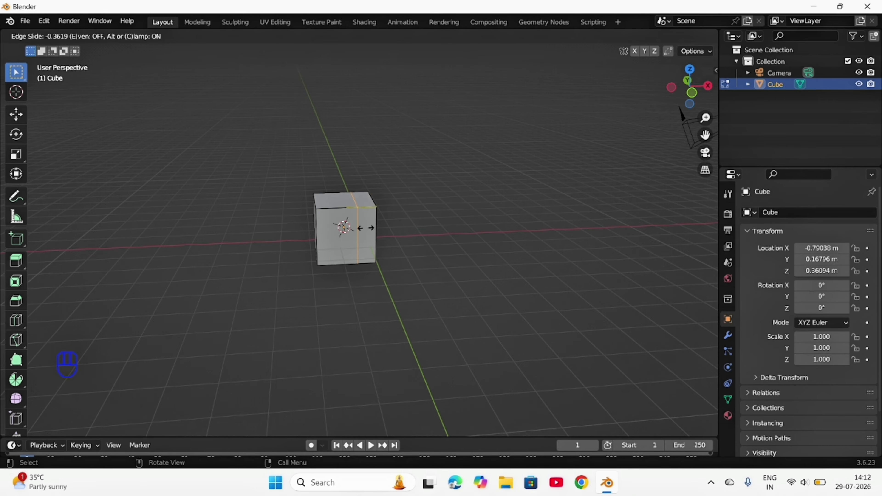
click(377, 227)
middle_drag(440, 221, 422, 216)
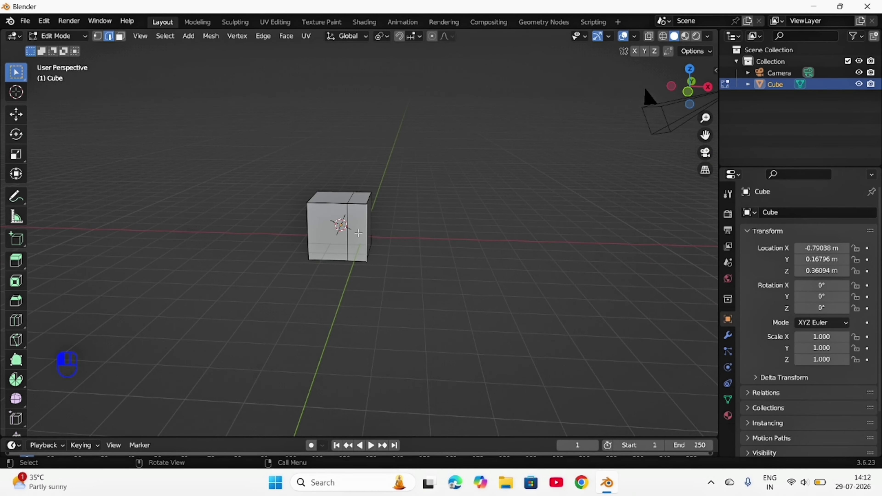
Step: Try to extrude the narrow top face beside the loop cut straight up into a tall block
click(120, 36)
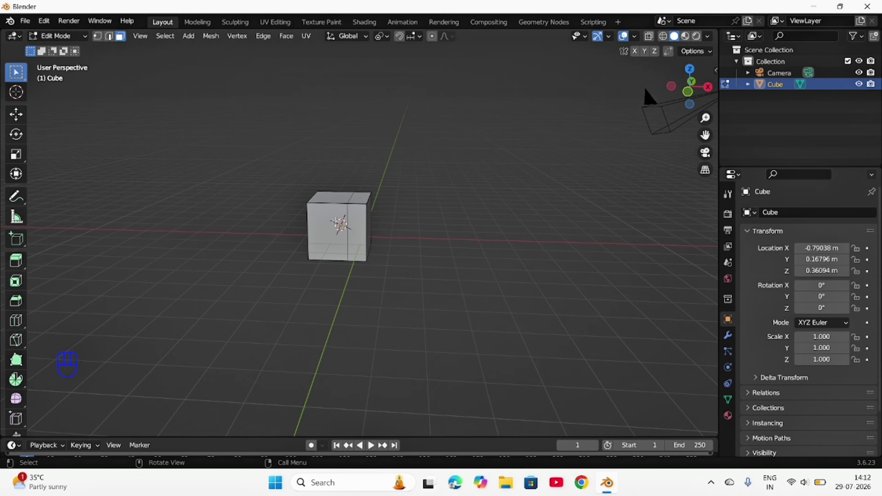
click(355, 222)
middle_drag(454, 220, 441, 247)
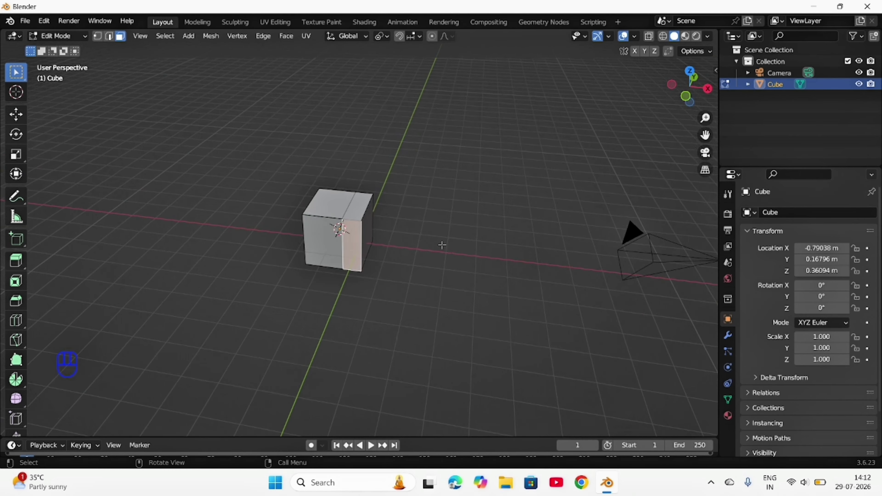
middle_drag(365, 206, 434, 223)
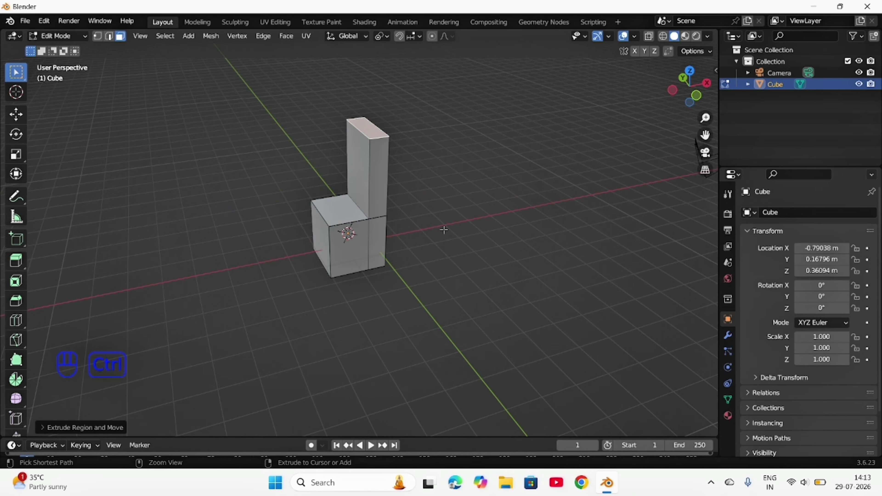
Step: Undo the extrusion and the loop cut, and preview three parallel vertical loop cuts across the cube without keeping them
key(ctrl+z)
key(ctrl+z)
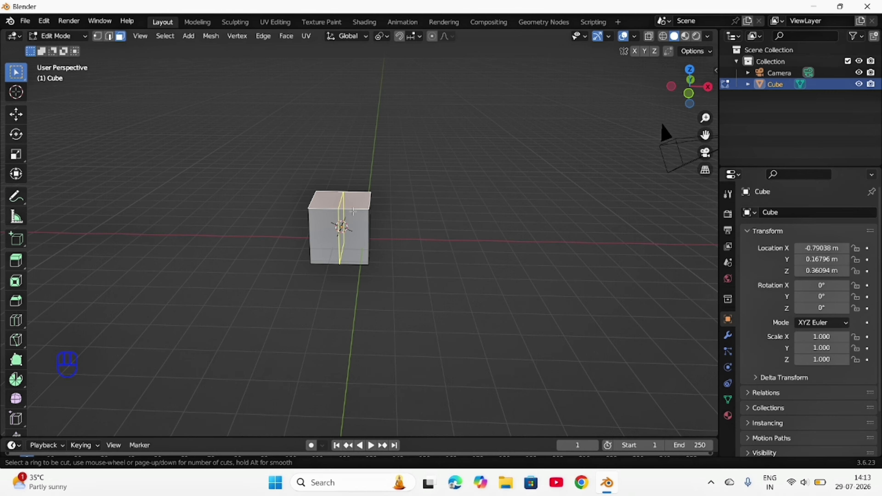
scroll(352, 211, up, 2)
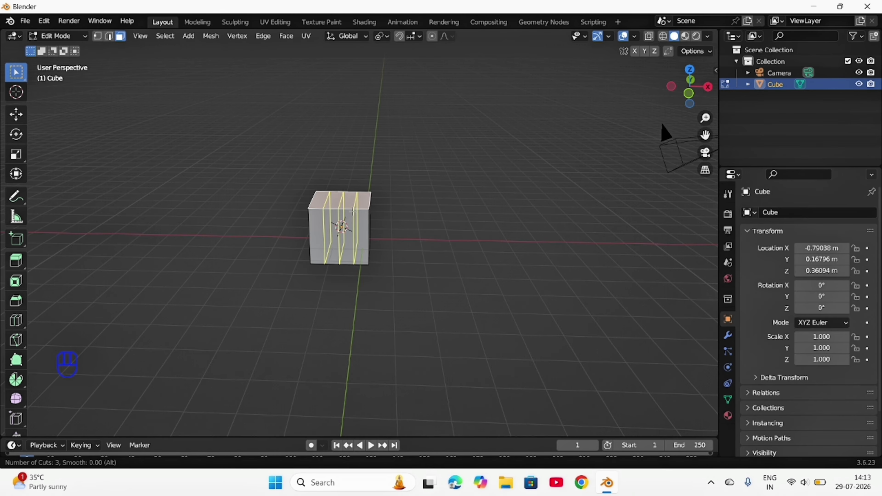
right_click(353, 212)
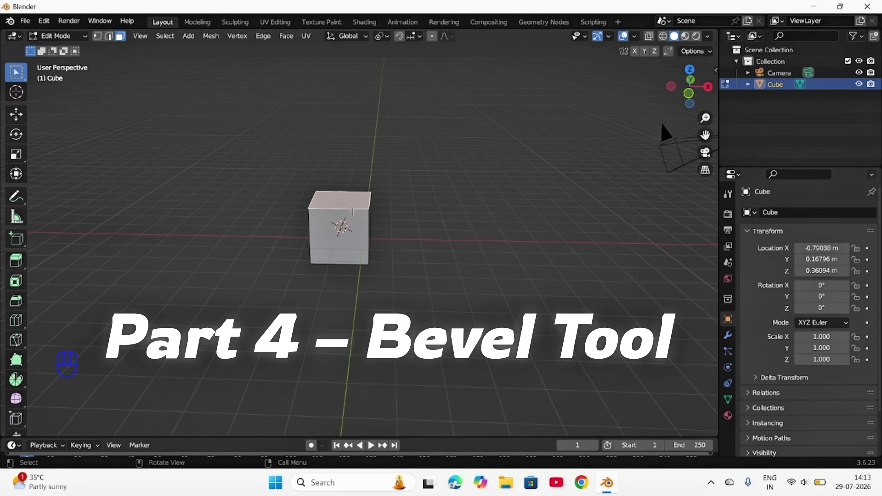
Step: Bevel the four edges around the cube's top face with 4 segments and a width of about 0.08 m
scroll(458, 216, up, 3)
mouse_move(482, 217)
middle_down()
mouse_move(472, 221)
mouse_move(490, 215)
mouse_move(482, 215)
middle_up()
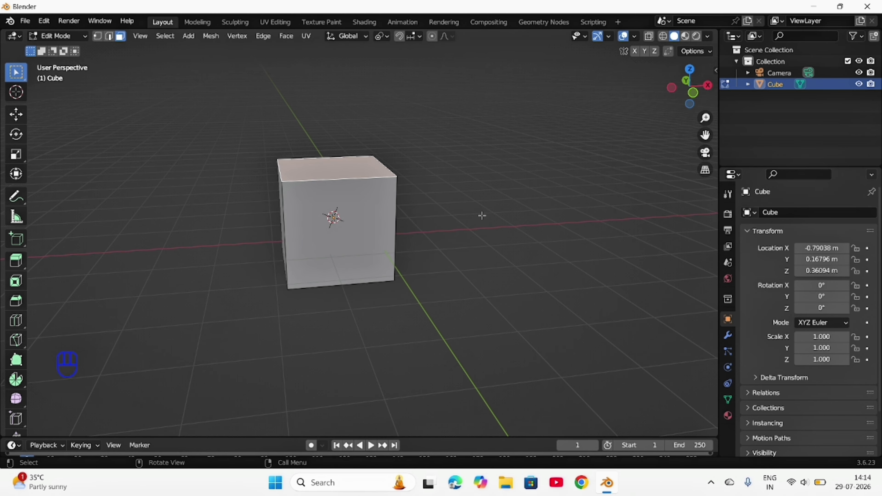
middle_drag(483, 216, 352, 208)
key(2)
click(345, 205)
key(alt)
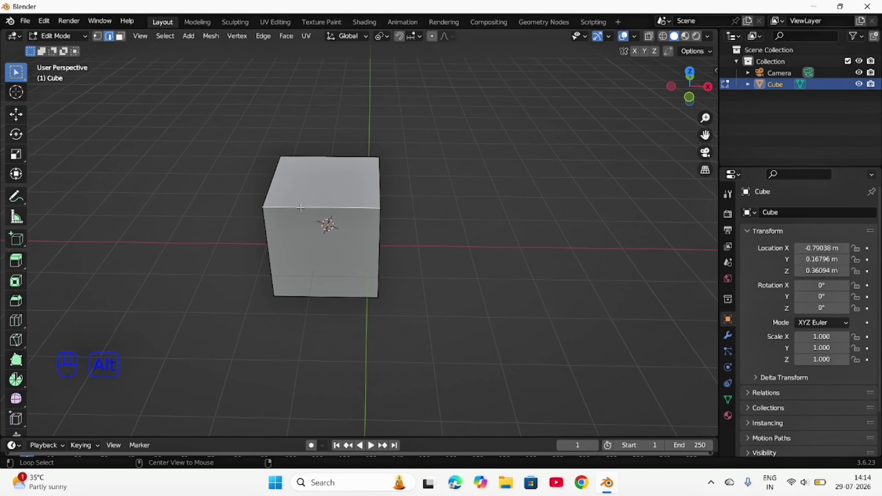
alt+middle_drag(301, 208, 420, 214)
middle_drag(487, 189, 427, 206)
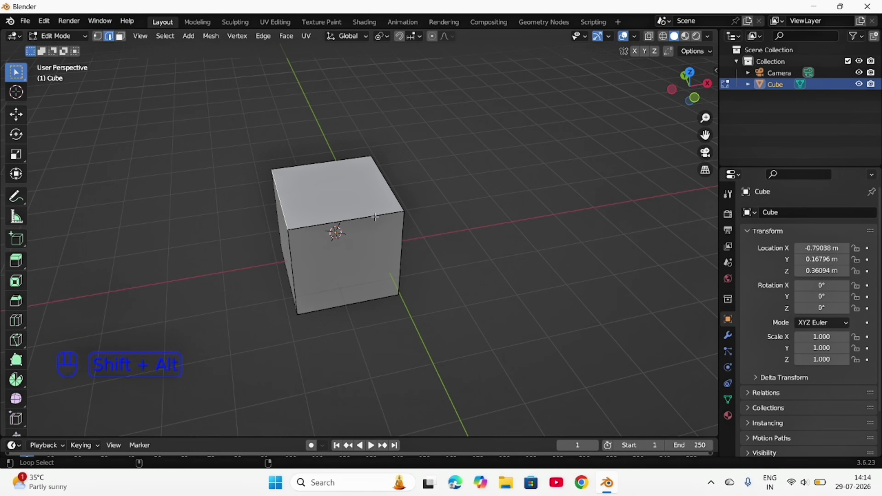
key(ctrl+b)
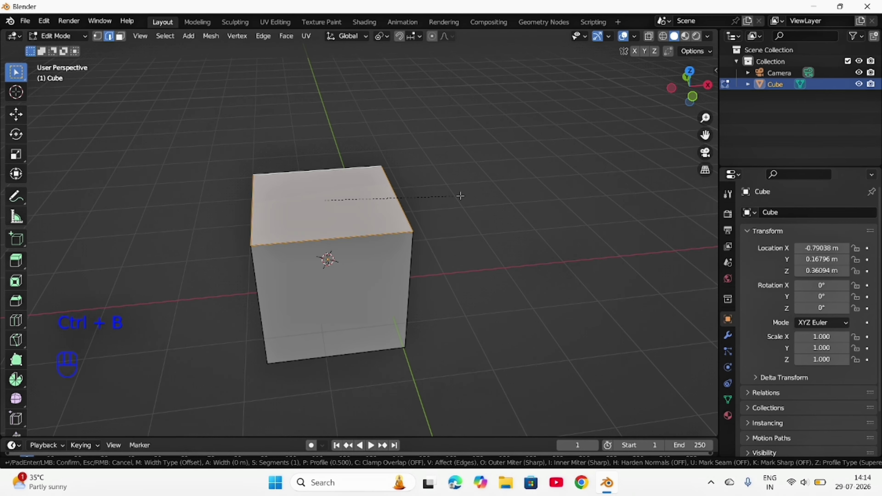
scroll(464, 195, up, 2)
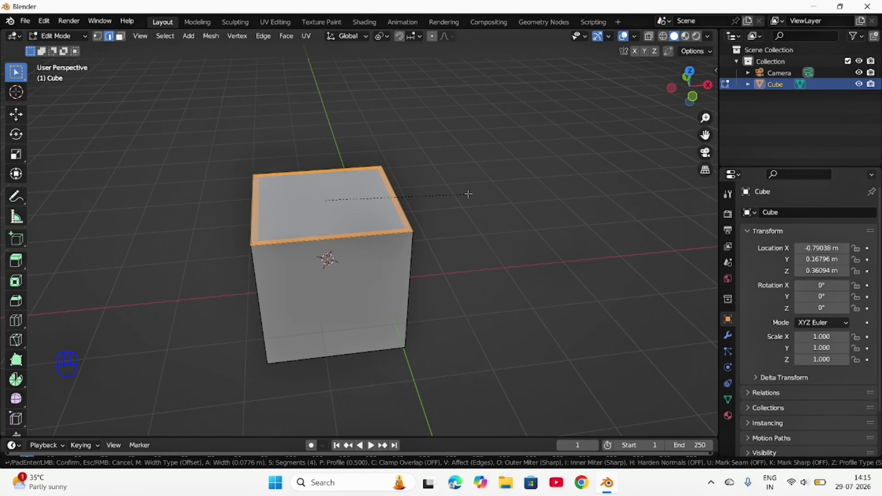
click(469, 193)
Step: Inspect the bevelled top edges up close and from the side, and undo the bevel
scroll(467, 193, up, 5)
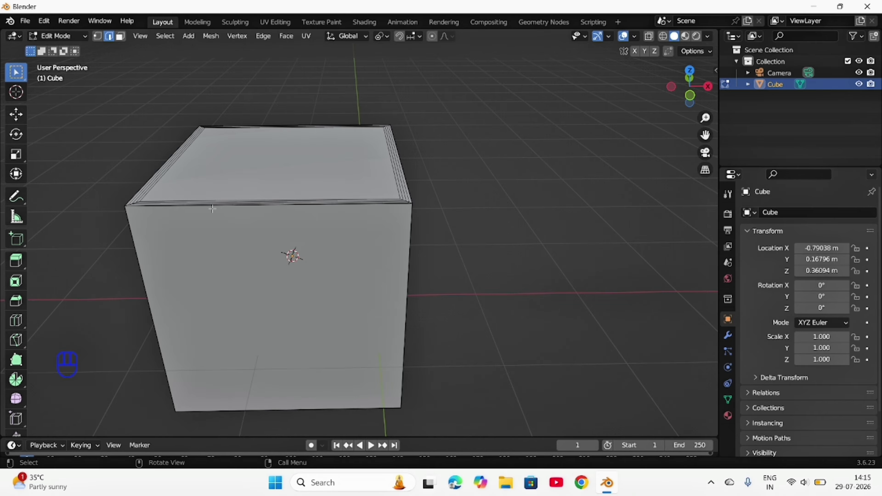
scroll(212, 209, down, 1)
middle_drag(237, 213, 386, 224)
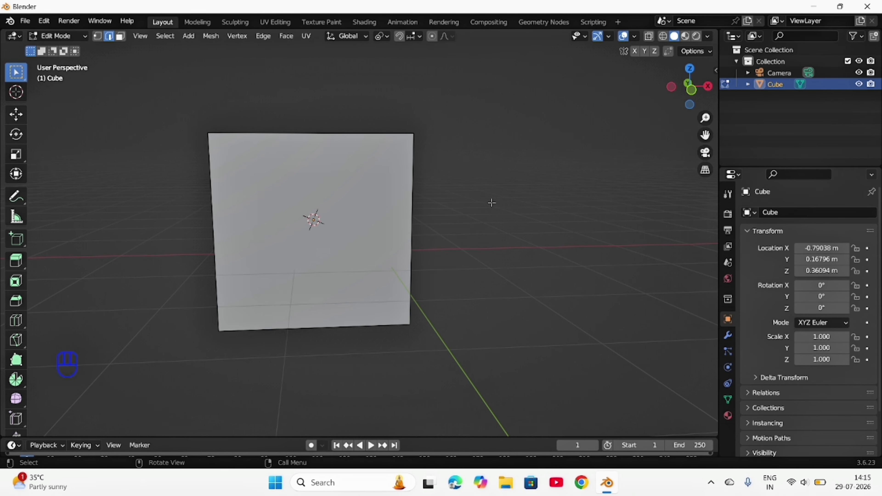
middle_drag(490, 202, 502, 227)
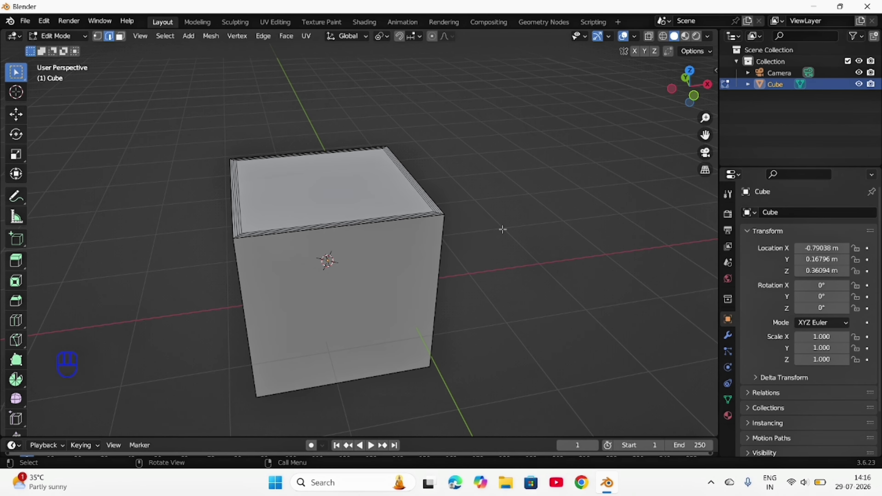
key(ctrl+z)
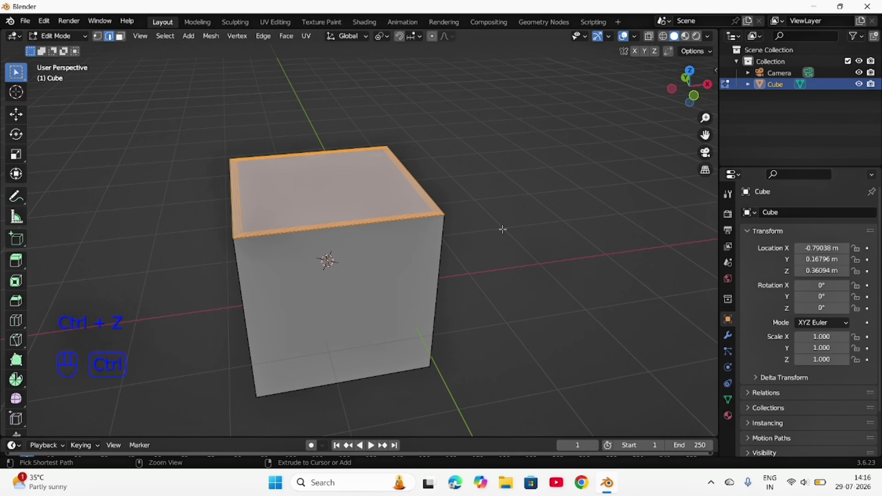
key(ctrl+z)
Step: Add one vertical loop cut across the cube's front and top faces, slid close to its +X side
middle_drag(503, 229, 511, 197)
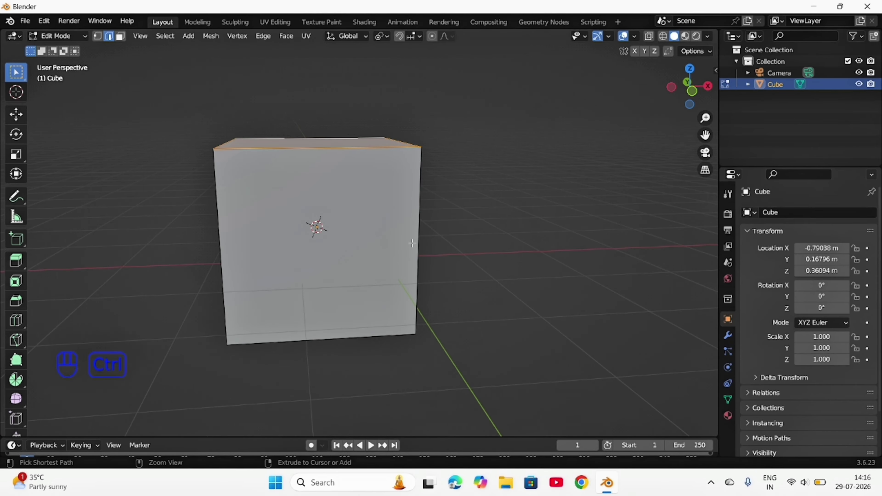
key(ctrl+r)
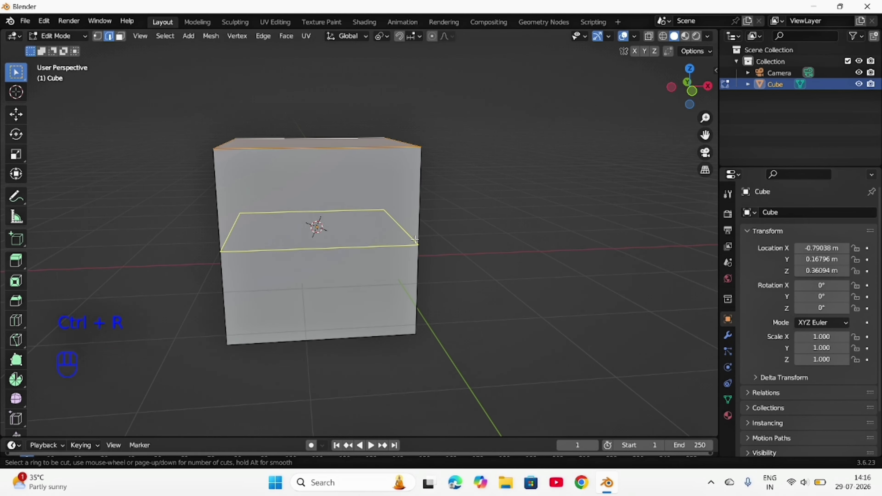
click(395, 153)
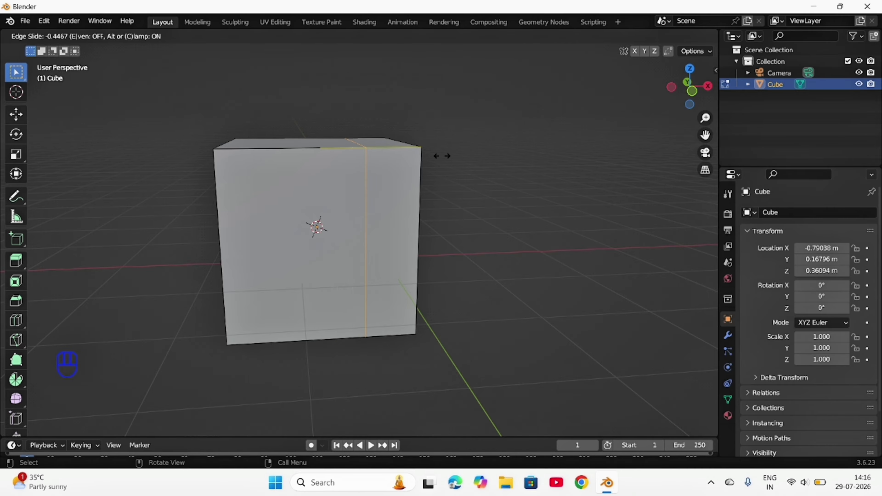
click(478, 159)
middle_drag(462, 207, 378, 374)
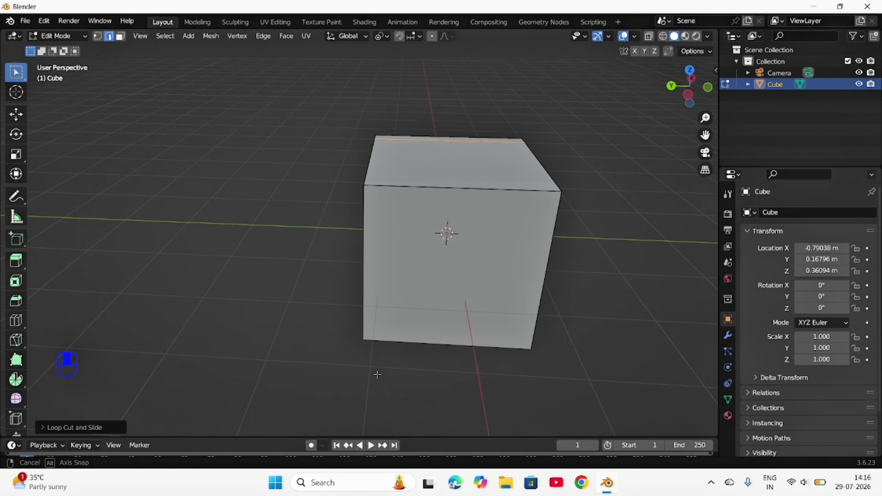
Step: Select the cube's entire mesh and scale it up uniformly
key(a)
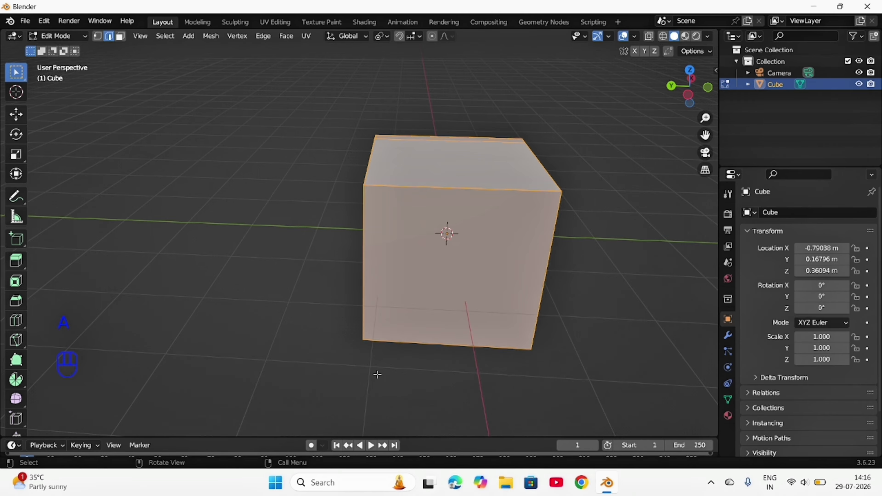
key(s)
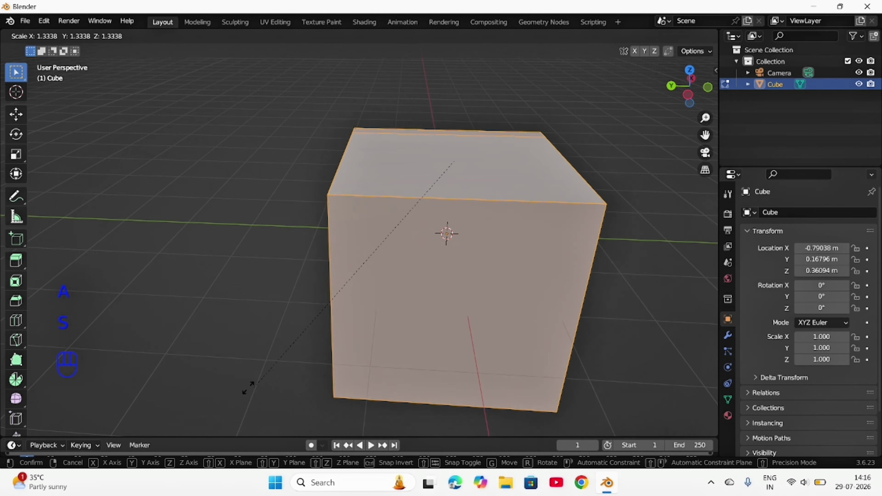
click(166, 386)
scroll(521, 348, down, 4)
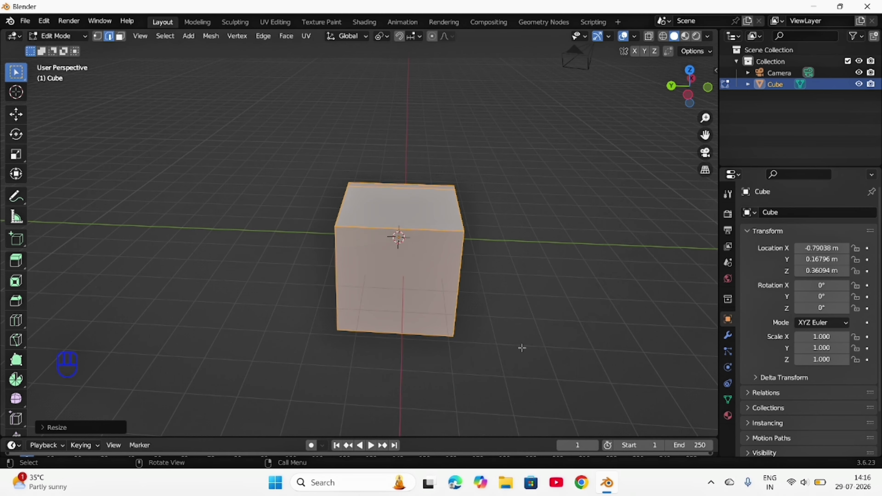
middle_drag(522, 347, 482, 324)
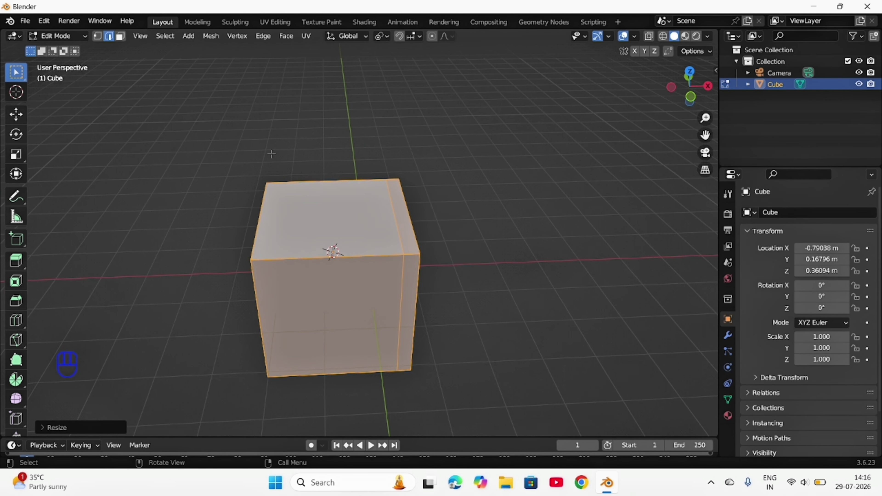
Step: Extrude the narrow top face beside the loop cut upward by about 3 m to form a chair backrest
click(121, 35)
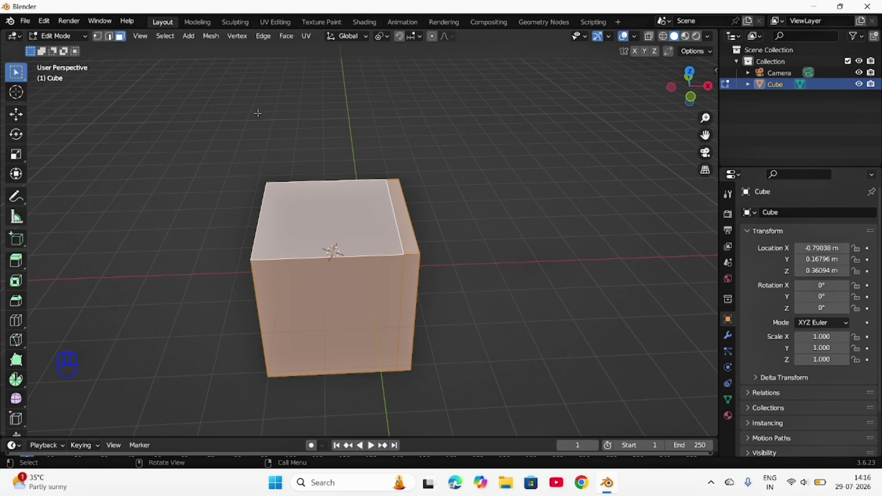
click(404, 221)
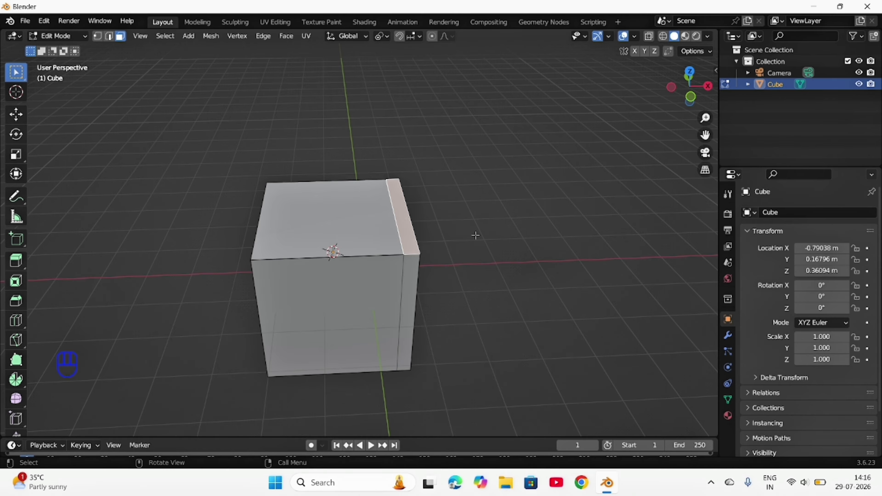
middle_drag(476, 236, 587, 227)
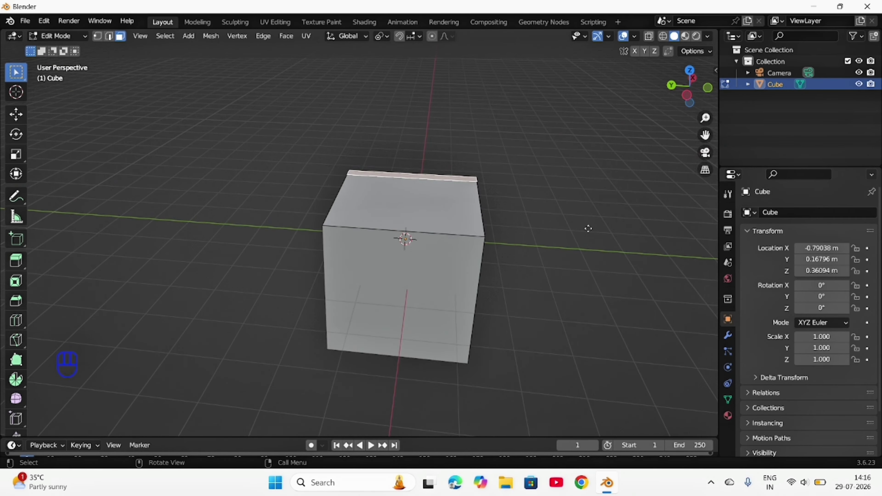
key(e)
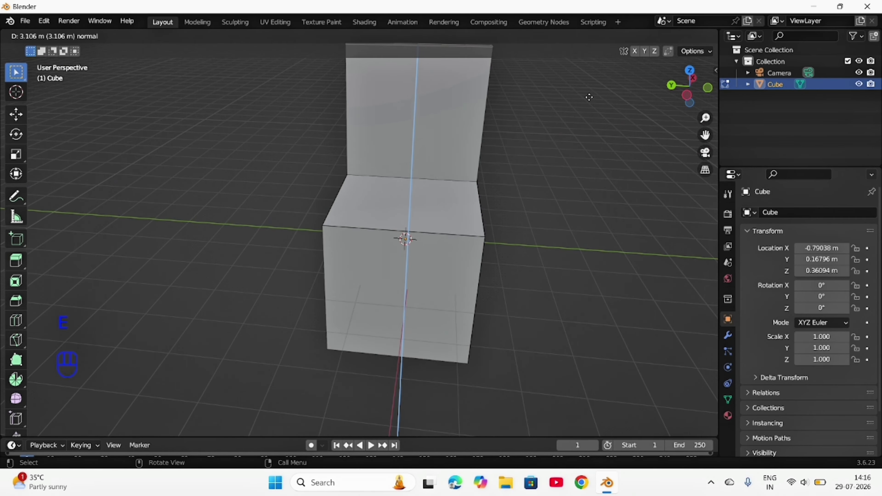
click(589, 105)
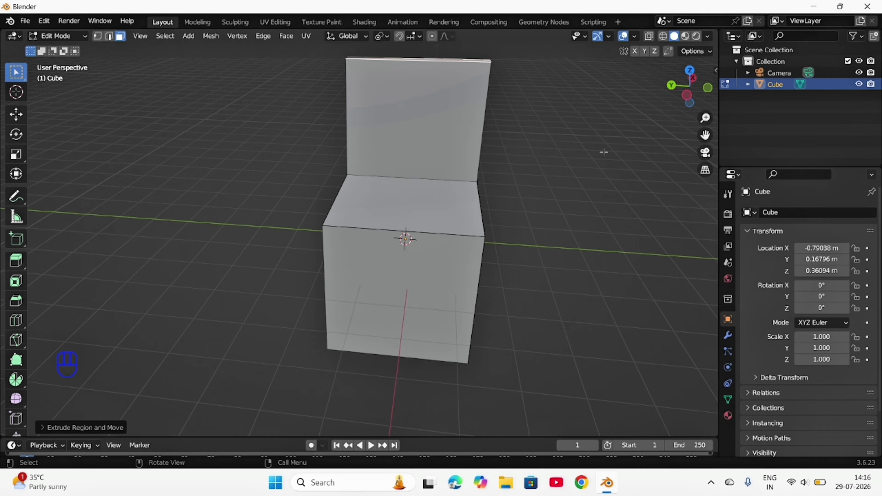
Step: Bevel all edges of the chair-shaped mesh with 4 segments and a width of about 0.09 m
middle_drag(589, 110, 573, 153)
key(a)
key(ctrl+b)
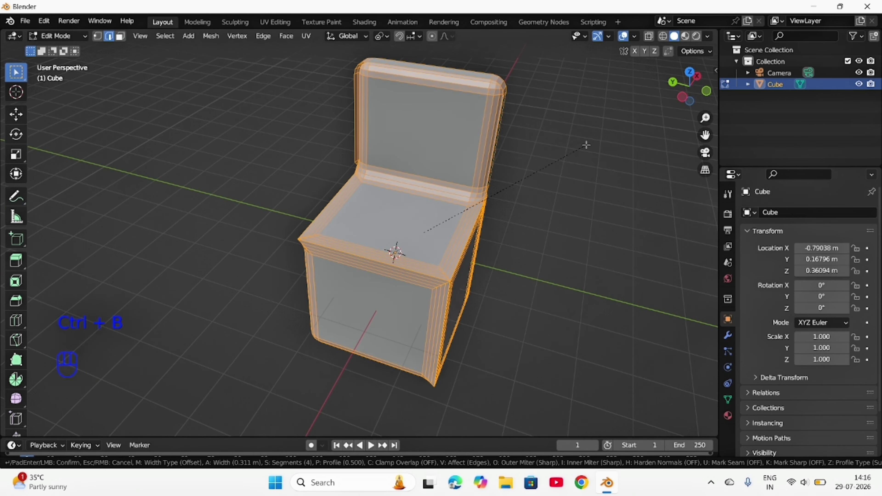
click(580, 150)
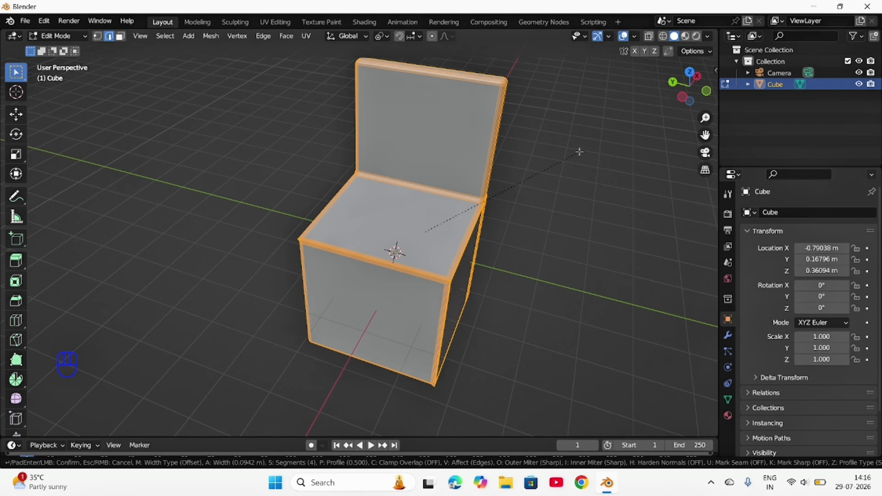
Step: Return to Object Mode and examine the bevelled chair shape from several angles and distances
key(Tab)
middle_drag(578, 149, 709, 223)
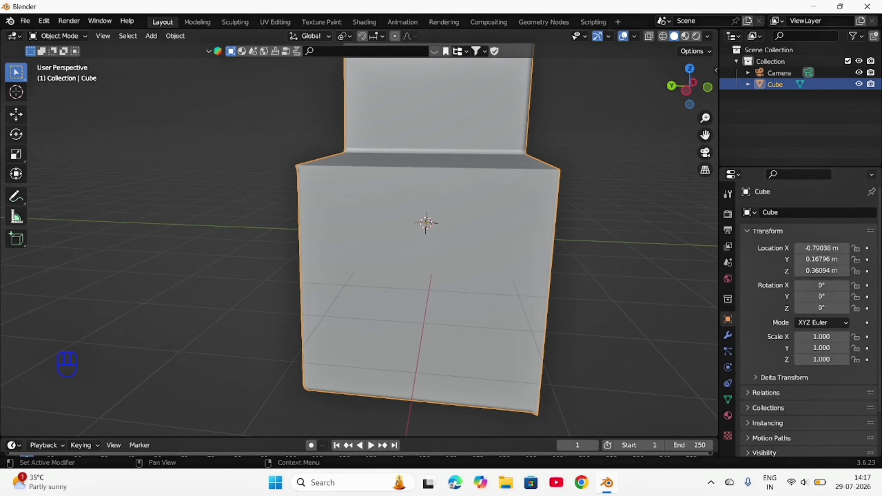
scroll(809, 296, down, 3)
scroll(526, 227, down, 3)
middle_drag(526, 226, 552, 231)
scroll(510, 234, up, 4)
scroll(559, 259, down, 3)
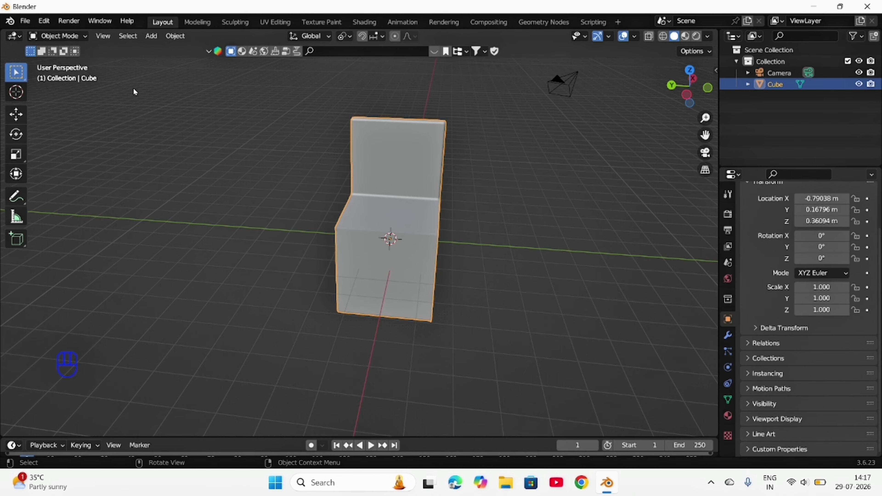
Step: Check the chair's full mesh in Edit Mode and delete the whole object in Object Mode
key(Tab)
middle_drag(256, 148, 274, 140)
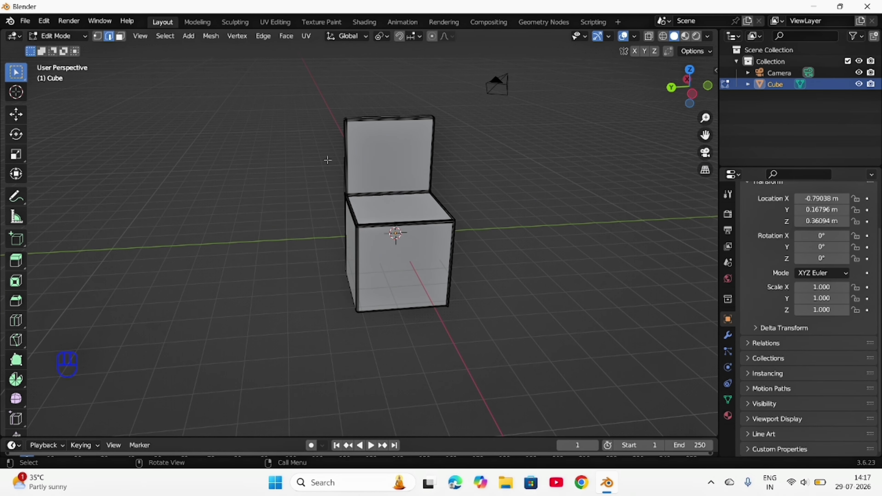
key(a)
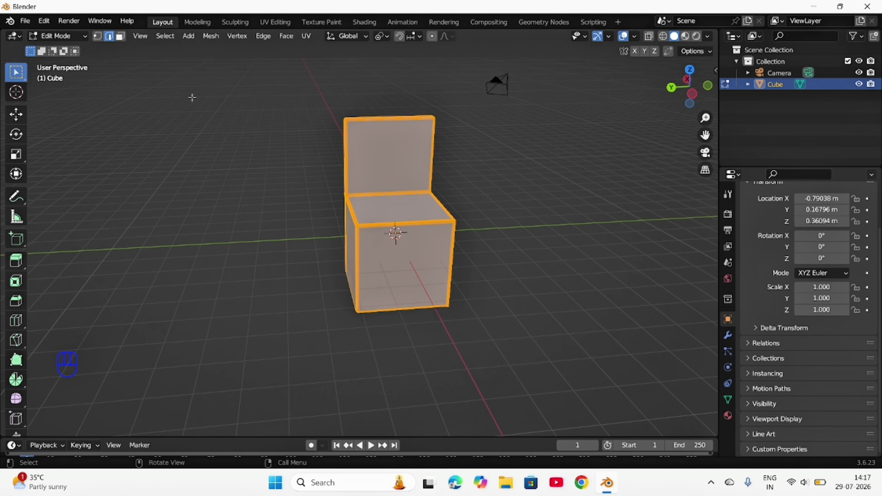
key(Tab)
key(Delete)
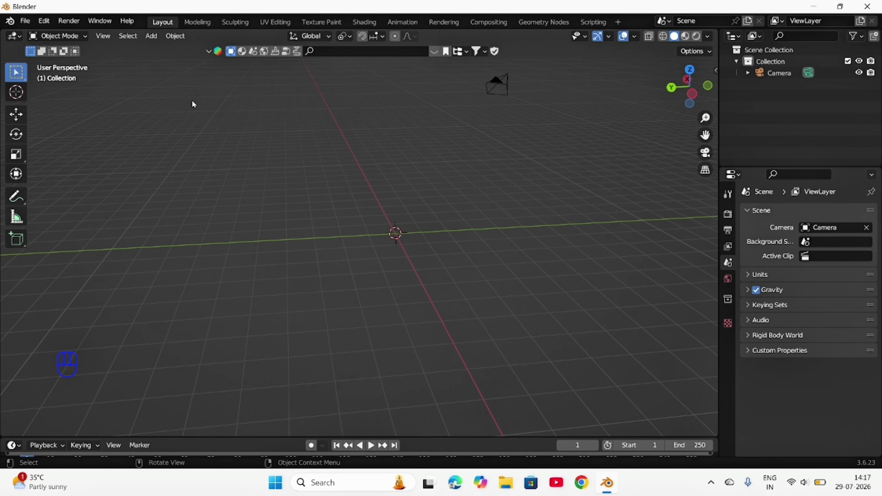
Step: Add the low-poly house picture 3d-house-isometric-low-poly-free-png.webp from the Downloads folder as a reference image
middle_drag(230, 112, 280, 114)
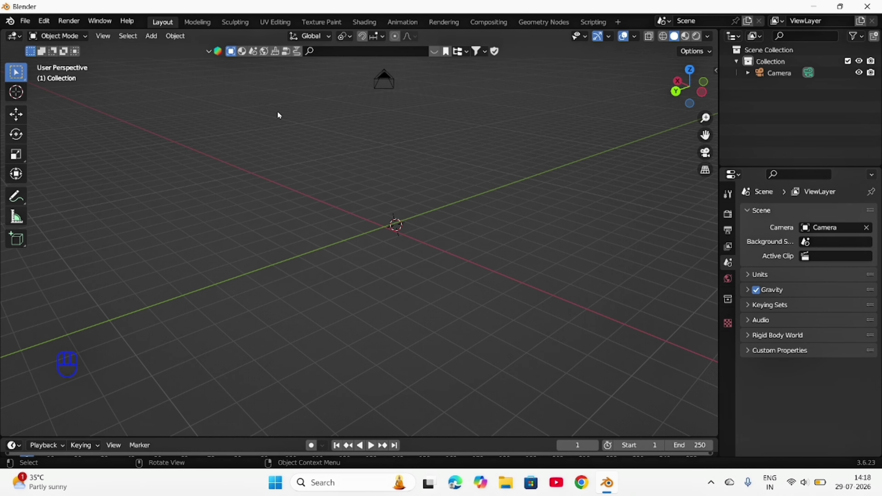
middle_drag(278, 115, 307, 110)
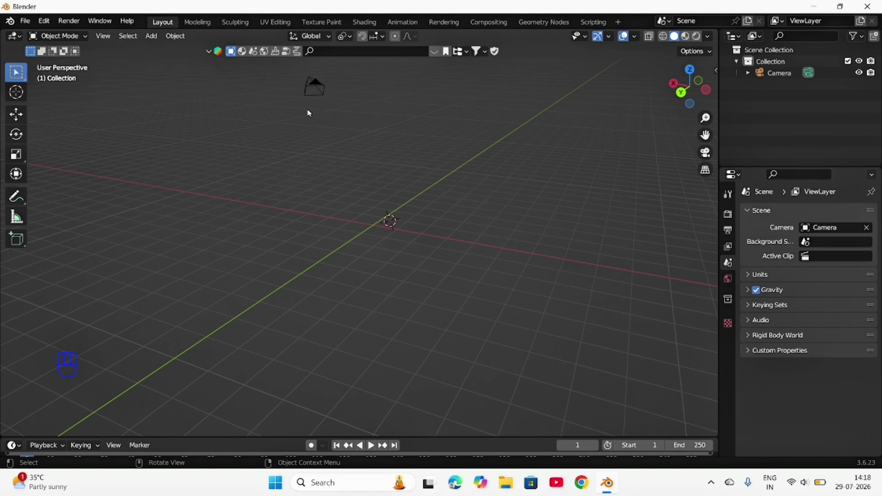
middle_drag(309, 113, 340, 203)
key(shift+a)
mouse_move(339, 203)
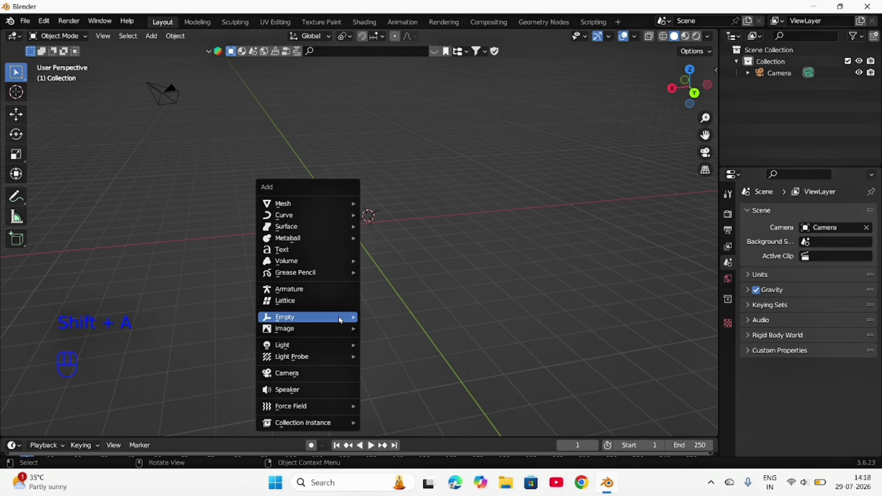
mouse_move(339, 328)
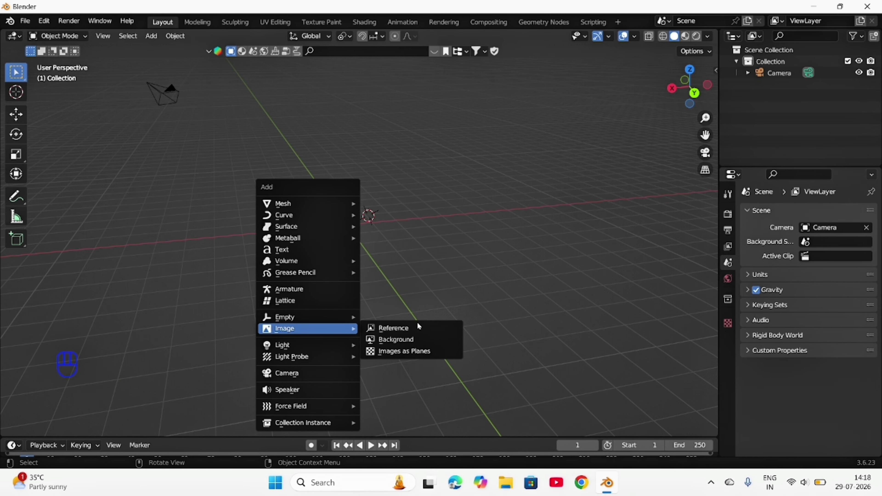
click(412, 327)
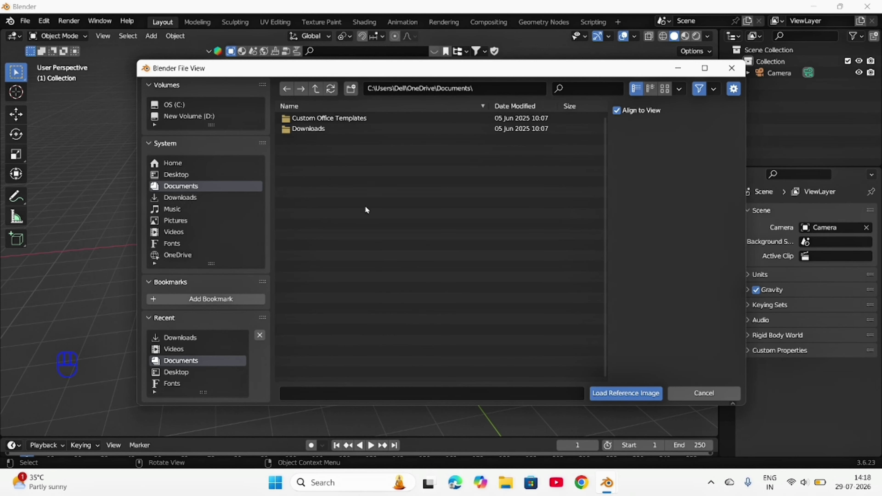
click(216, 196)
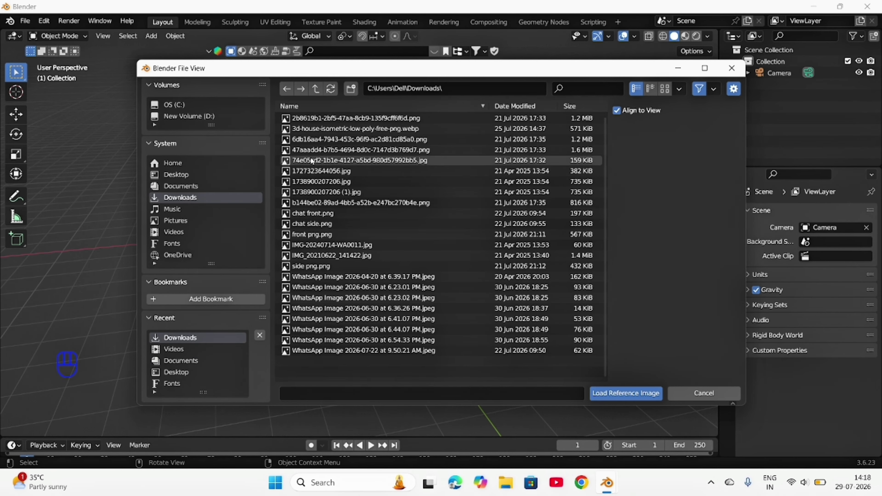
double_click(335, 131)
Step: Move the house reference image about 7.2 m along the negative global Y axis, away from the scene centre
middle_drag(567, 199, 453, 226)
key(g)
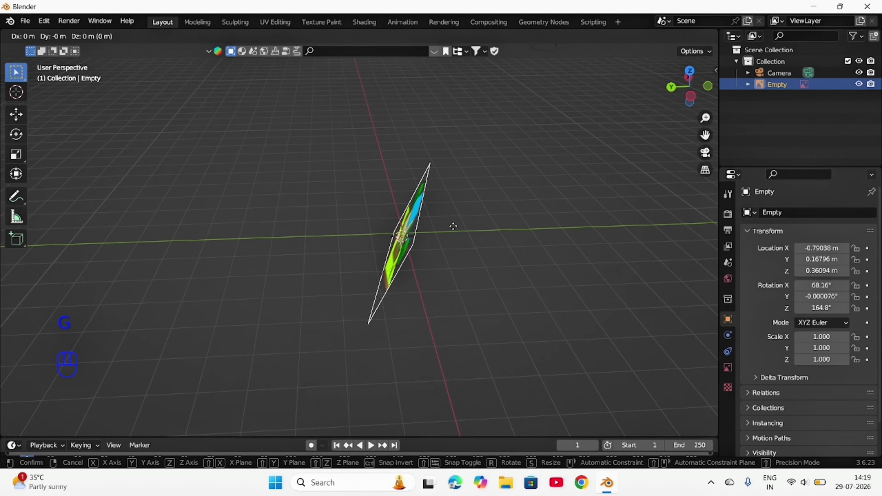
key(y)
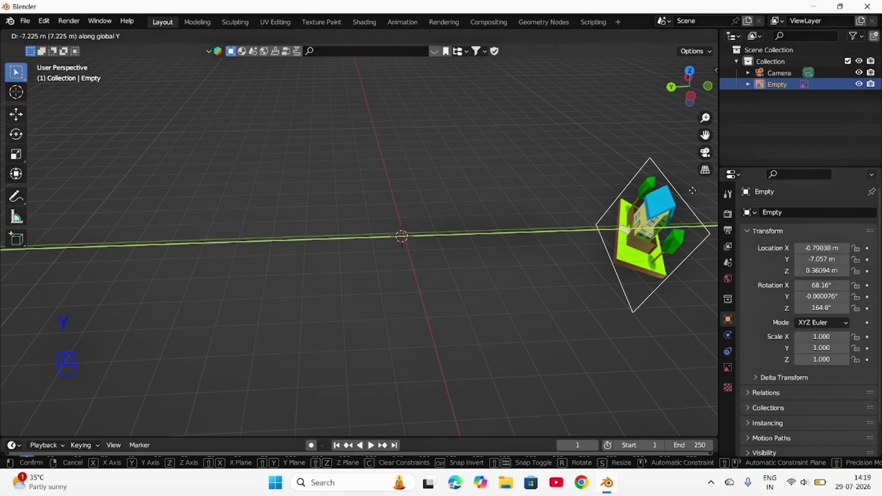
click(692, 190)
Step: Add a cube mesh at the 3D cursor and flatten it along global Z to a scale of about 0.21
middle_drag(381, 274, 524, 239)
key(shift+a)
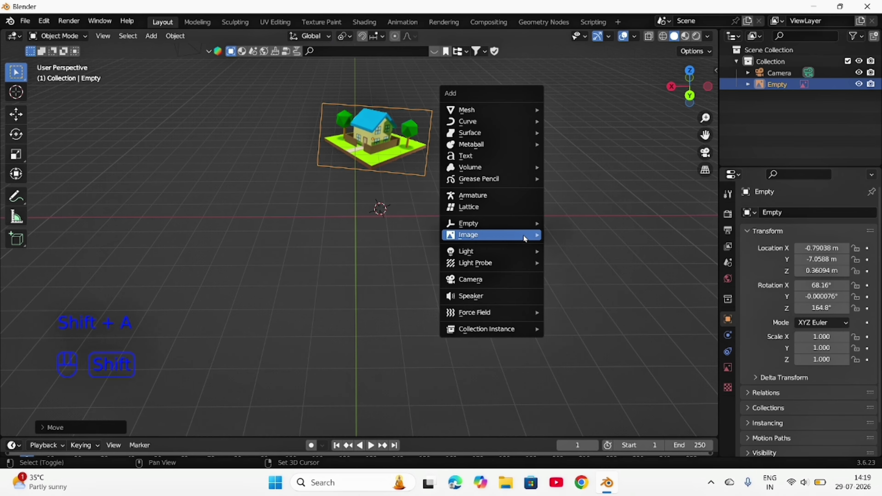
mouse_move(517, 105)
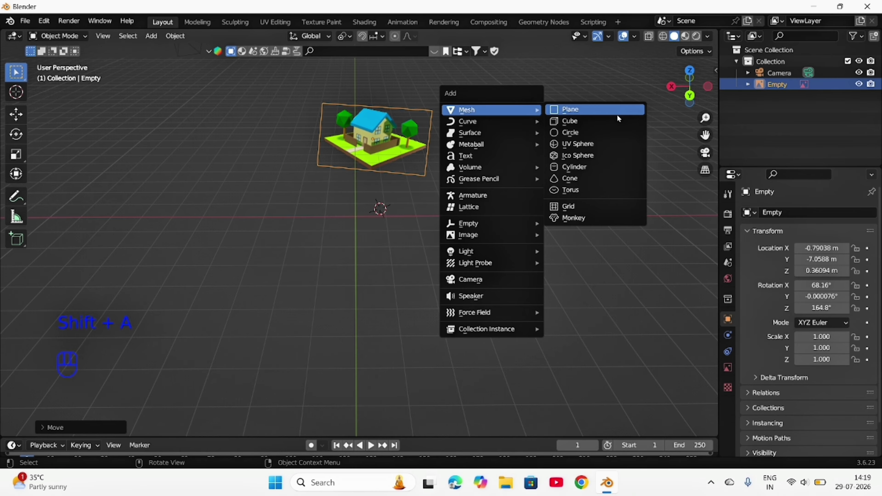
click(613, 121)
mouse_move(629, 132)
middle_down()
mouse_move(597, 149)
mouse_move(636, 130)
middle_up()
middle_drag(538, 177, 597, 139)
key(s)
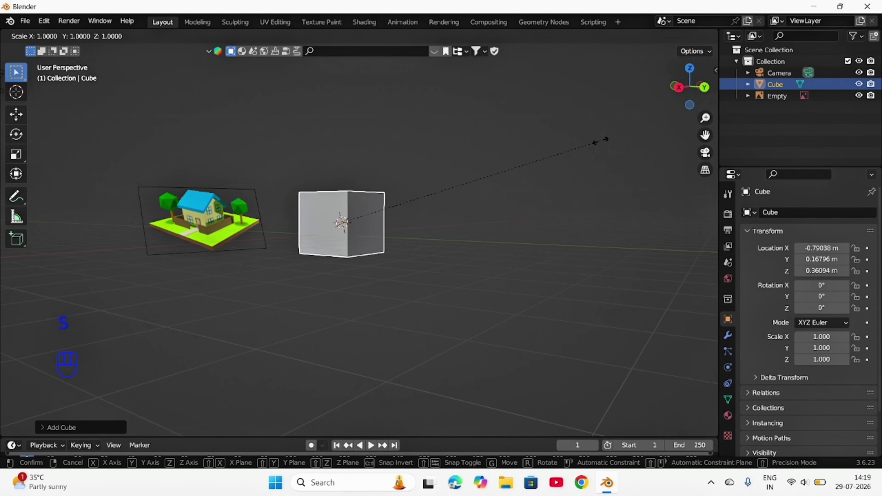
key(z)
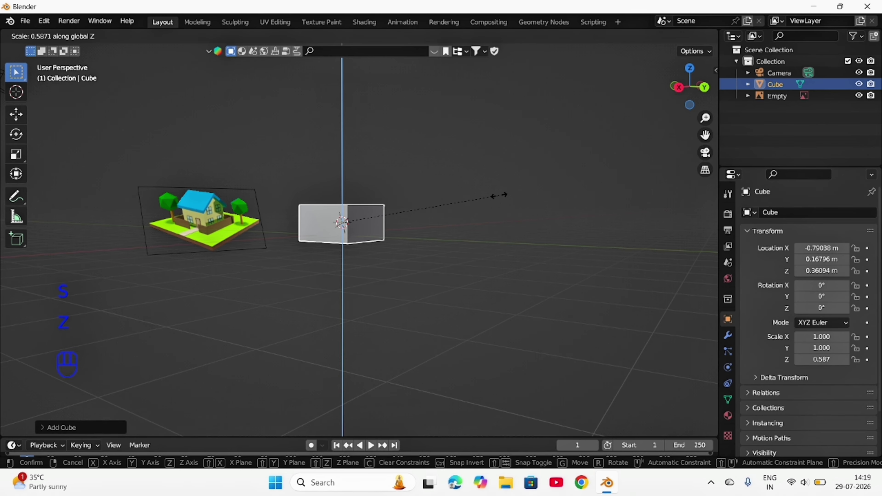
click(400, 221)
Step: Widen the flattened cube into a large slab, scaling it to about 8.5 along X and about 6.6 along Y
middle_drag(425, 211, 406, 218)
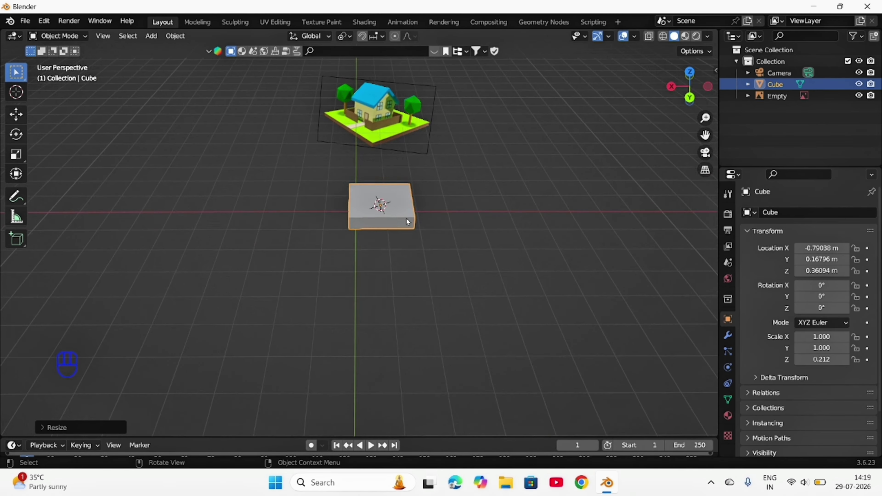
key(s)
key(x)
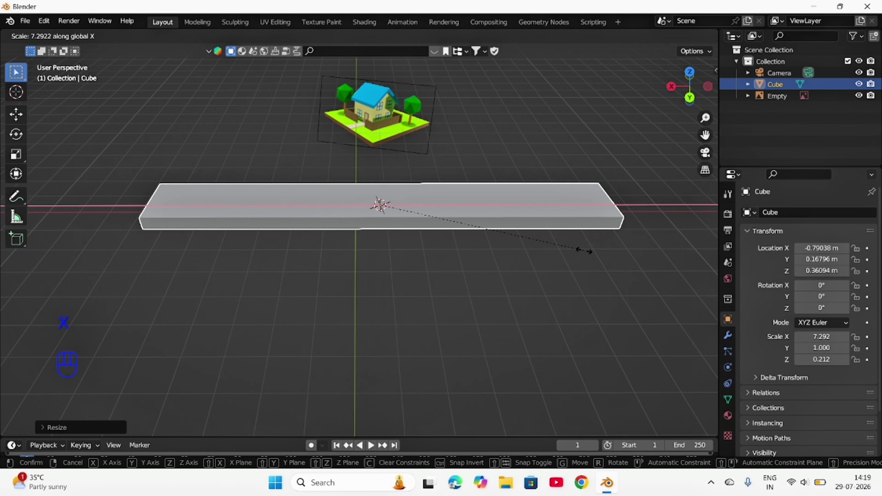
click(619, 255)
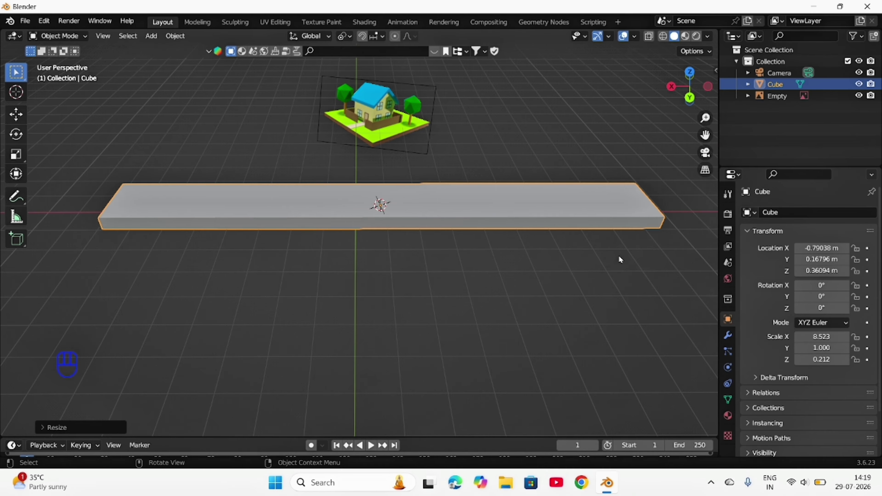
middle_drag(366, 301, 490, 275)
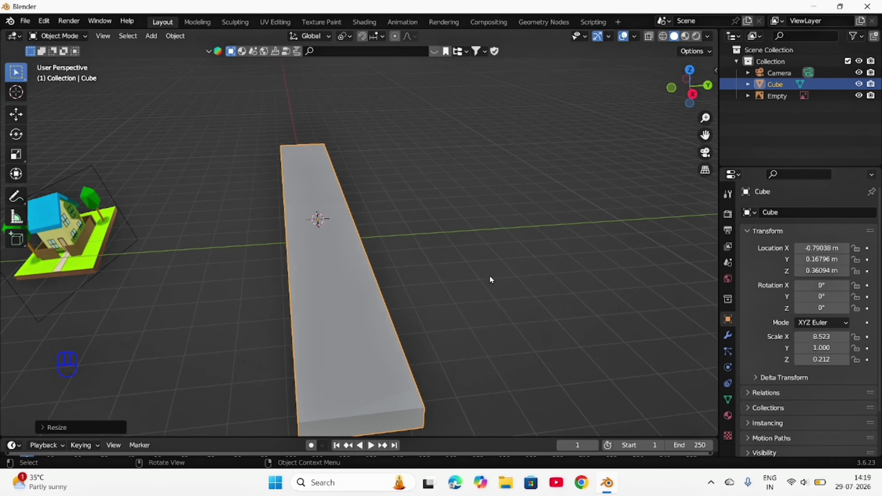
key(s)
key(y)
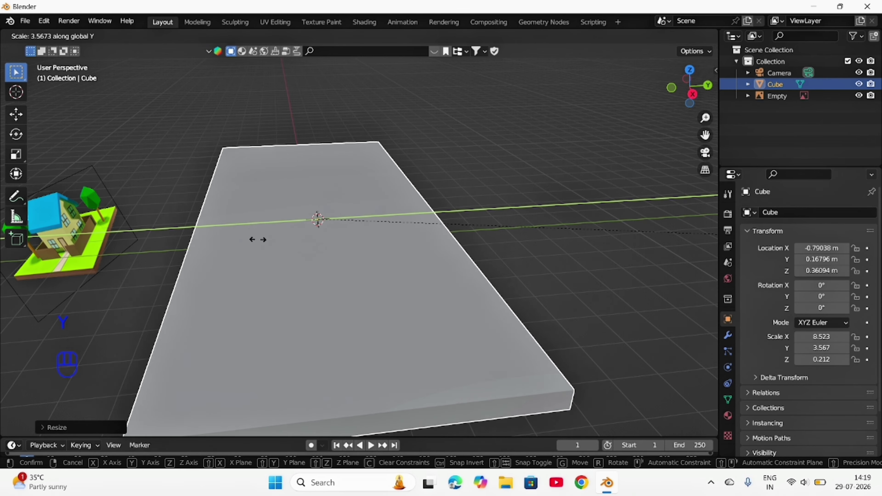
click(87, 245)
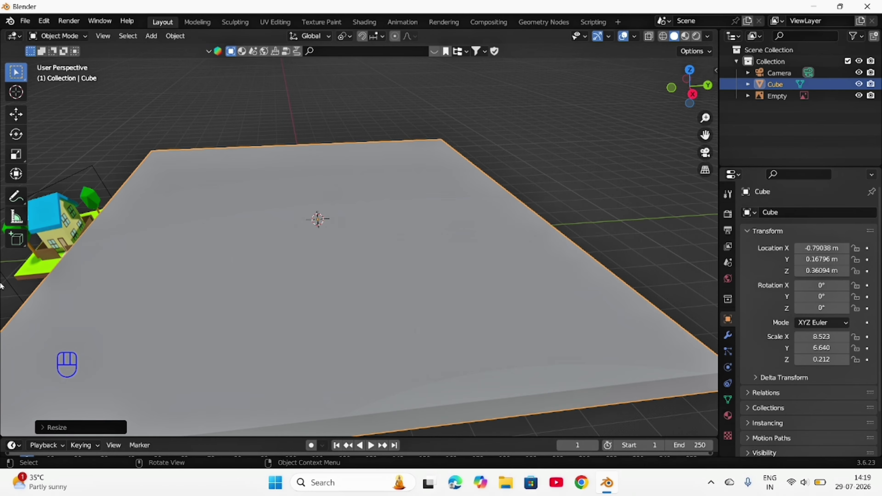
Step: Rename the slab object as ground
scroll(2, 282, down, 4)
middle_drag(205, 263, 8, 295)
mouse_move(430, 404)
middle_down()
mouse_move(430, 394)
mouse_move(428, 417)
middle_up()
double_click(780, 83)
key(BackSpace)
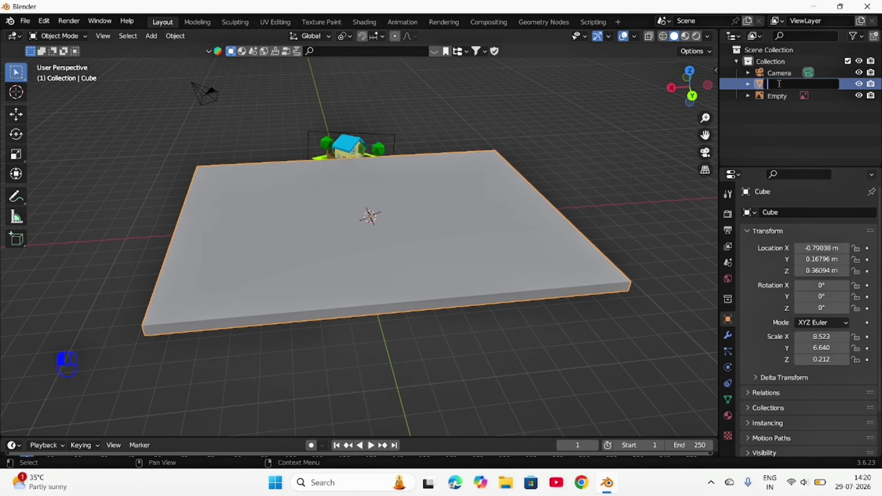
text(ground)
key(Return)
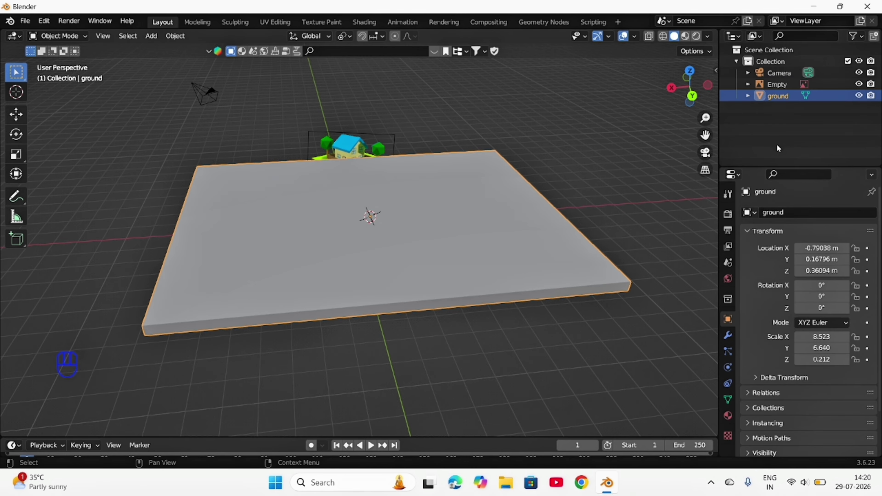
Step: Add a second cube mesh and raise it about 1.35 m along global Z above the ground slab
key(shift+a)
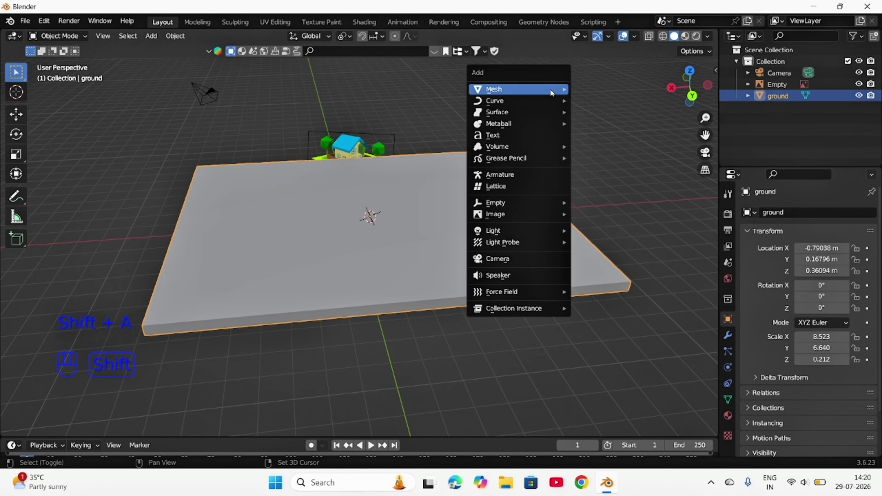
mouse_move(550, 89)
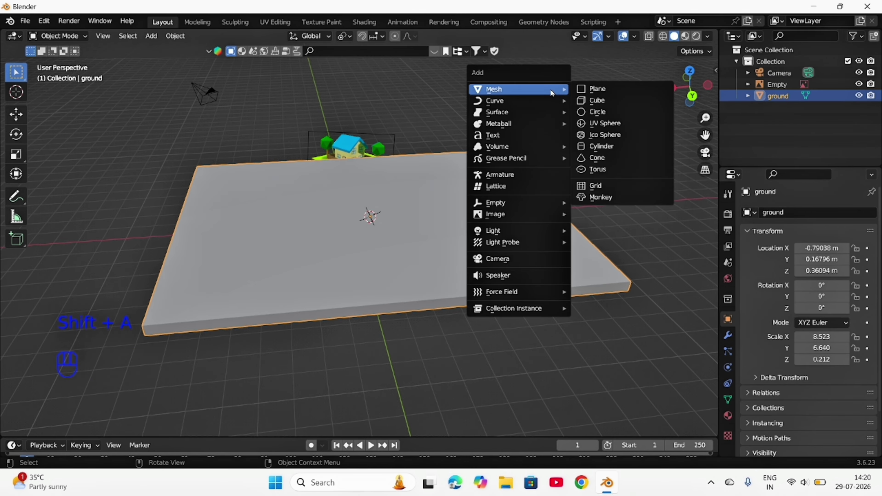
click(619, 105)
middle_drag(619, 105, 594, 116)
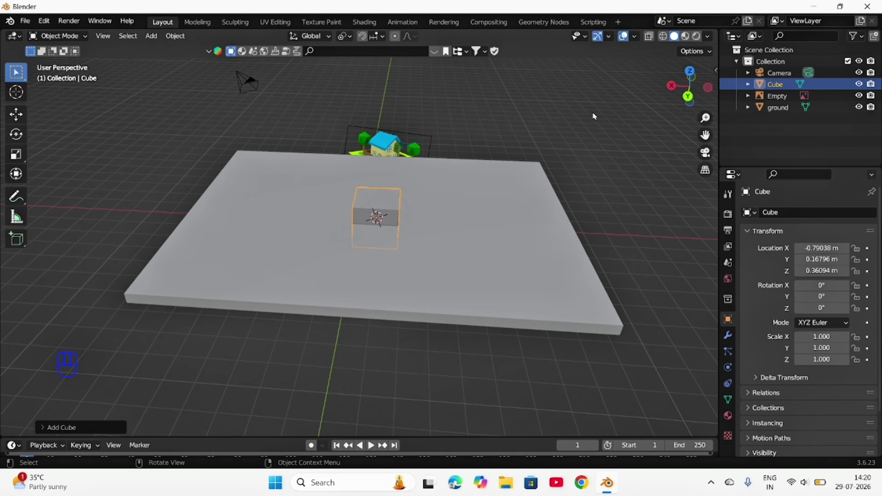
key(g)
key(z)
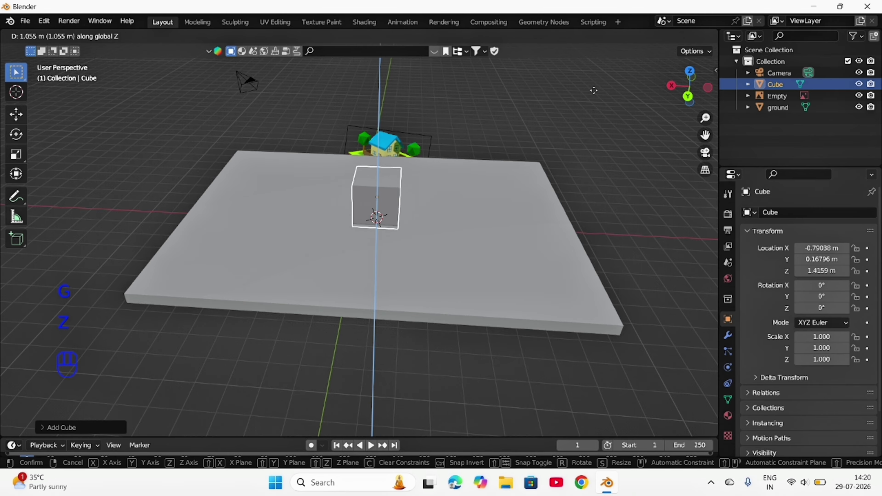
click(594, 87)
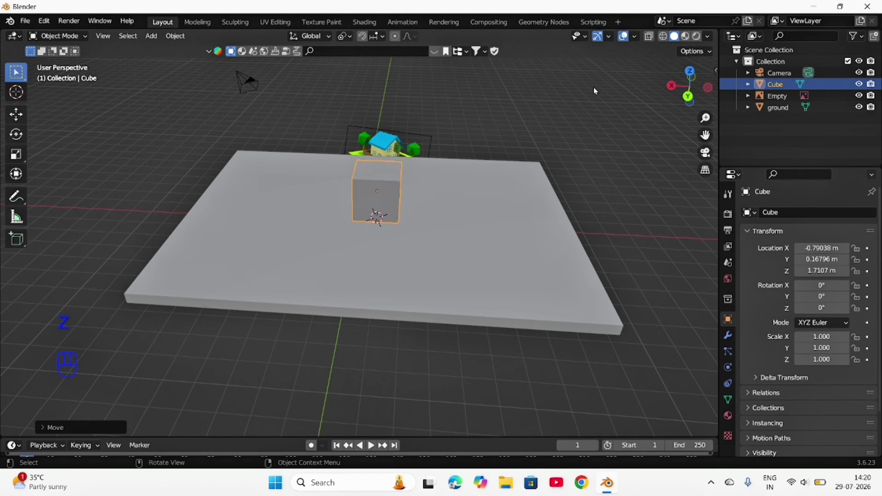
Step: Lengthen the new cube along global X to a scale of about 3.1
mouse_move(594, 87)
middle_down()
mouse_move(658, 100)
mouse_move(601, 89)
middle_up()
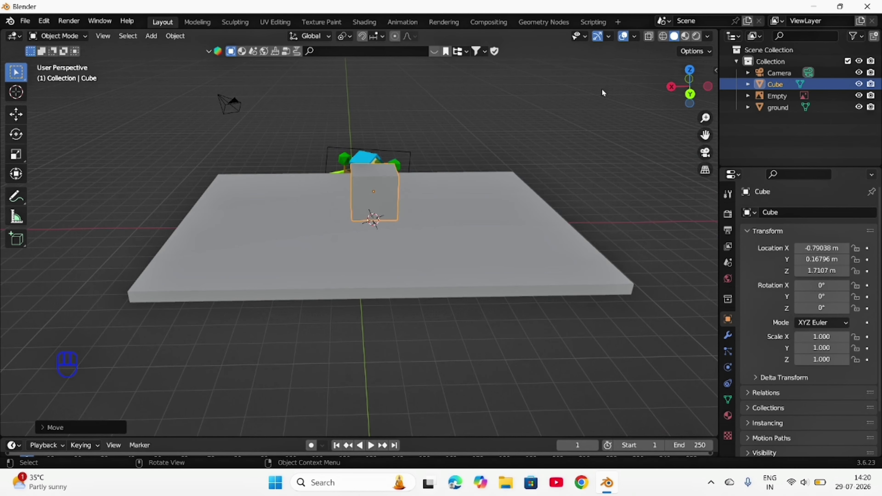
key(s)
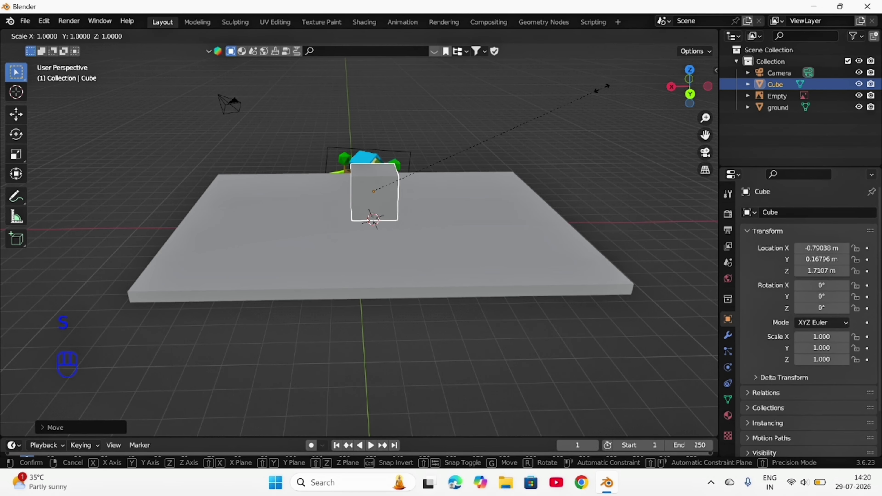
key(y)
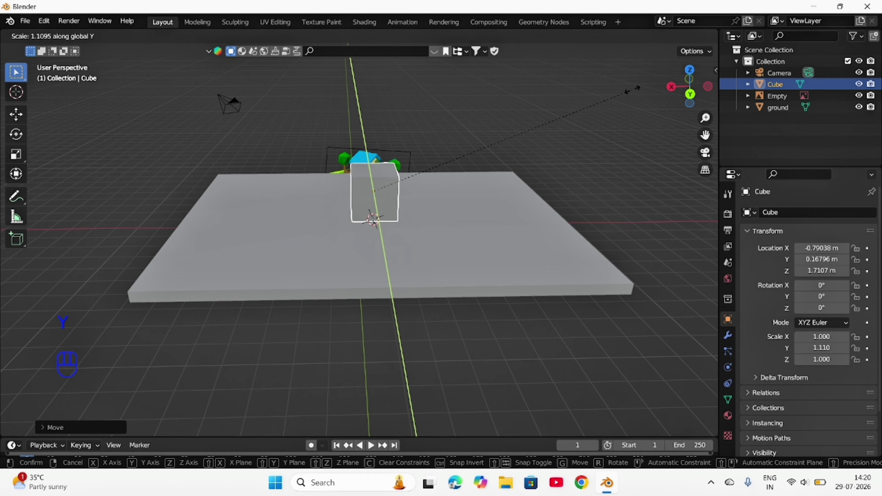
key(s)
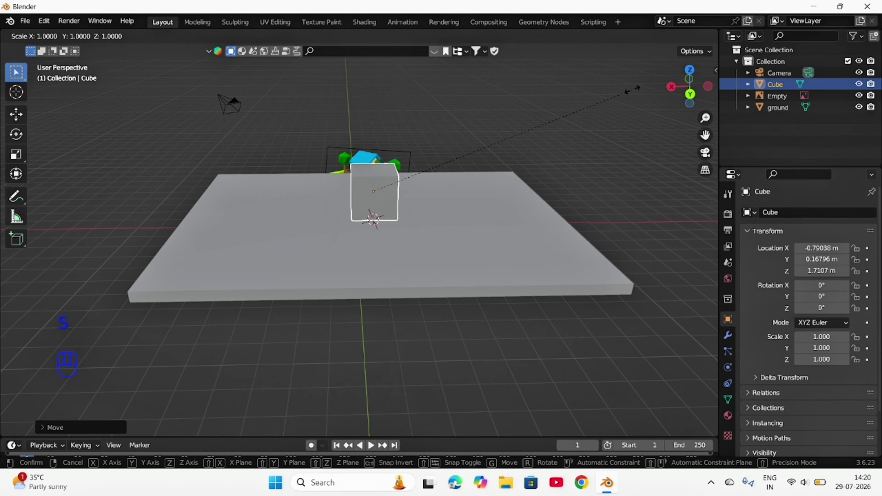
key(x)
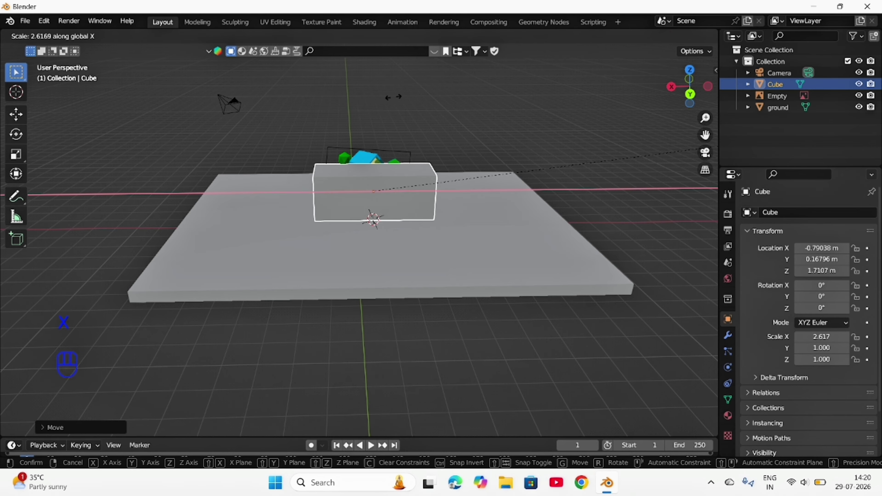
click(545, 114)
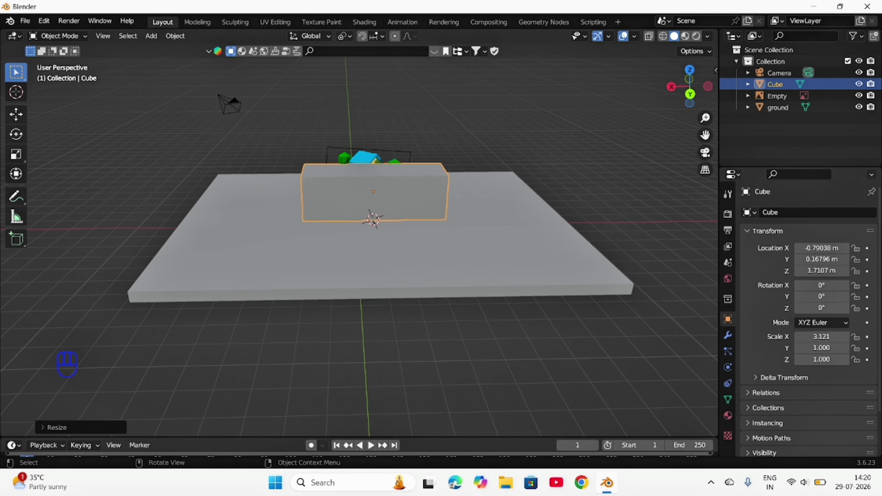
Step: Thin the lengthened cube along global Y to a scale of about 0.18 to form a wall
middle_drag(347, 125, 386, 147)
key(s)
key(y)
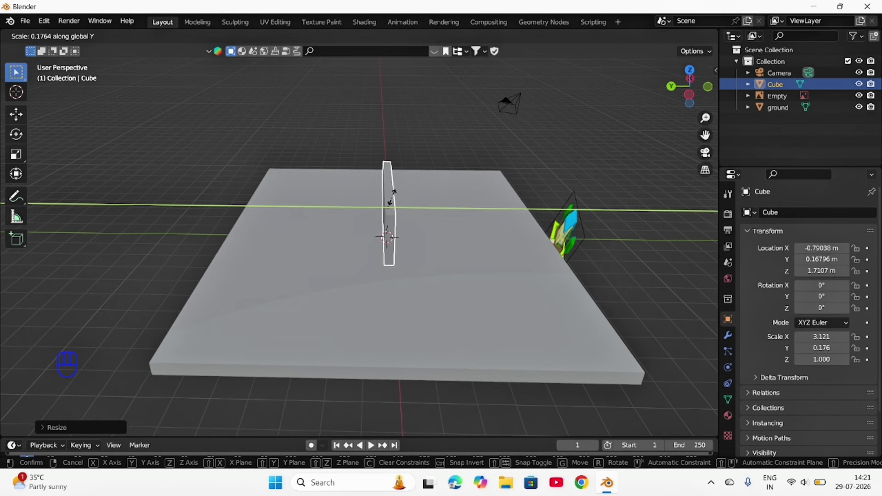
click(392, 199)
Step: Heighten the wall along global Z to a scale of about 2.48 and raise it about 1.39 m so it stands on the slab
middle_drag(360, 229, 487, 156)
key(s)
key(z)
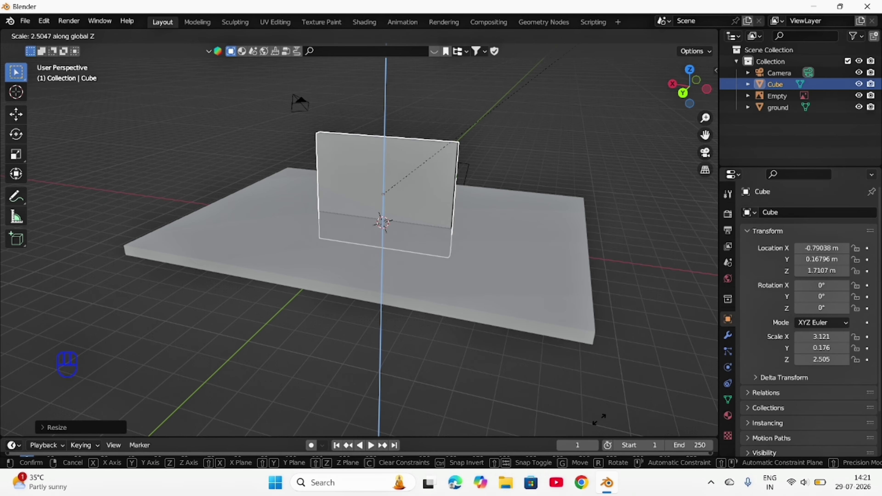
click(597, 417)
key(g)
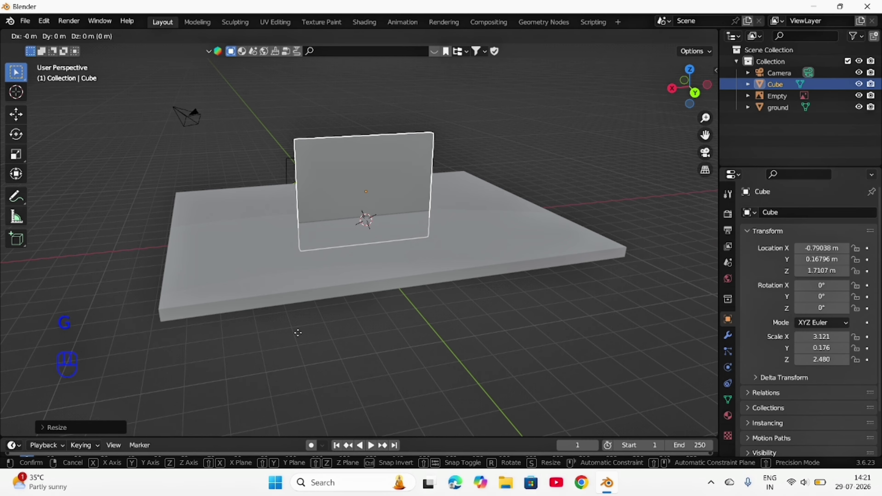
key(z)
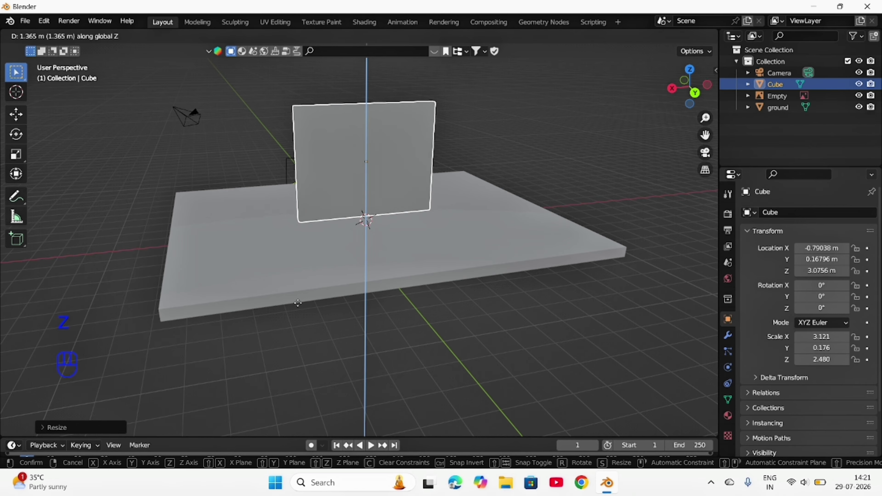
click(297, 304)
Step: Move the wall about 3.52 m along negative global Y towards the back of the ground slab
middle_drag(298, 305, 339, 312)
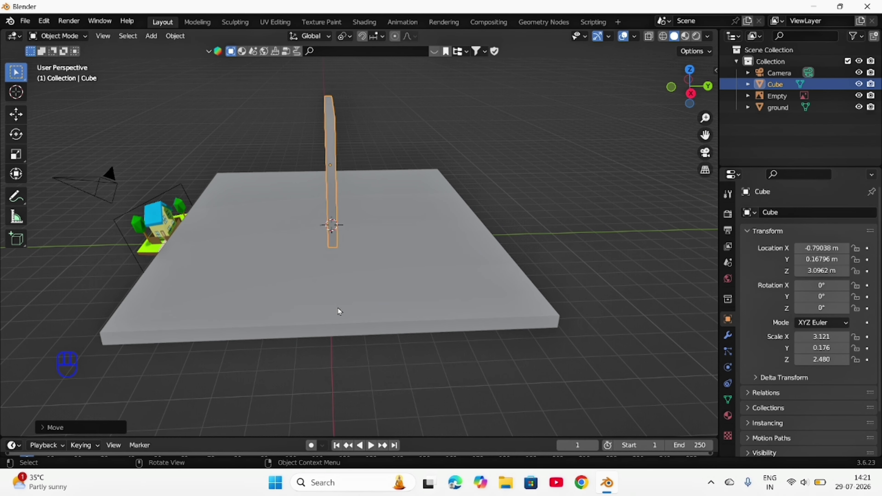
key(g)
key(y)
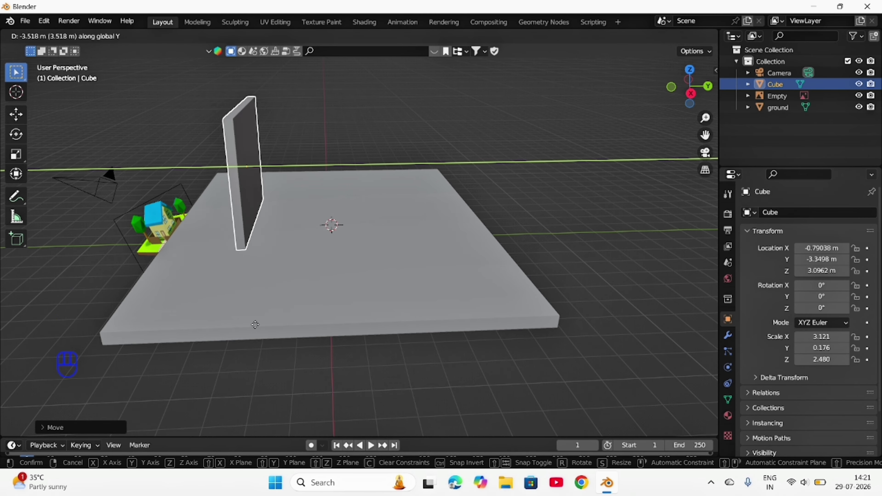
click(255, 324)
Step: Rename the wall cube as b side wall
middle_drag(412, 292, 330, 188)
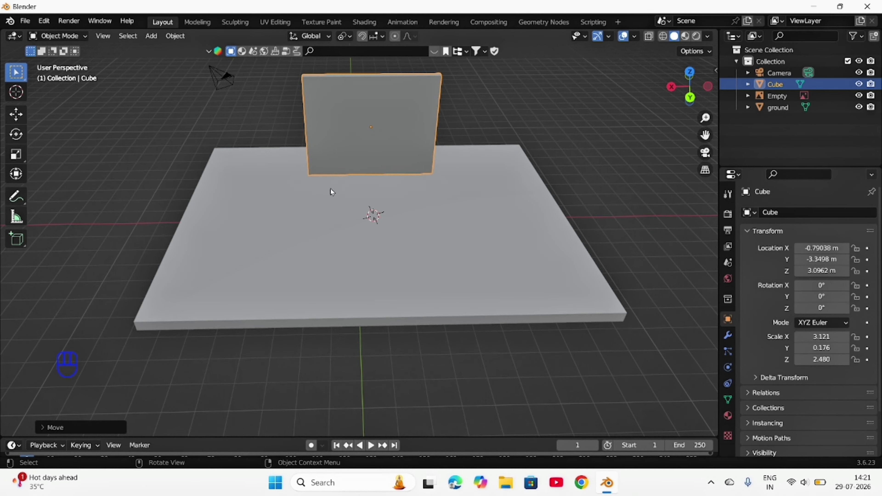
double_click(775, 84)
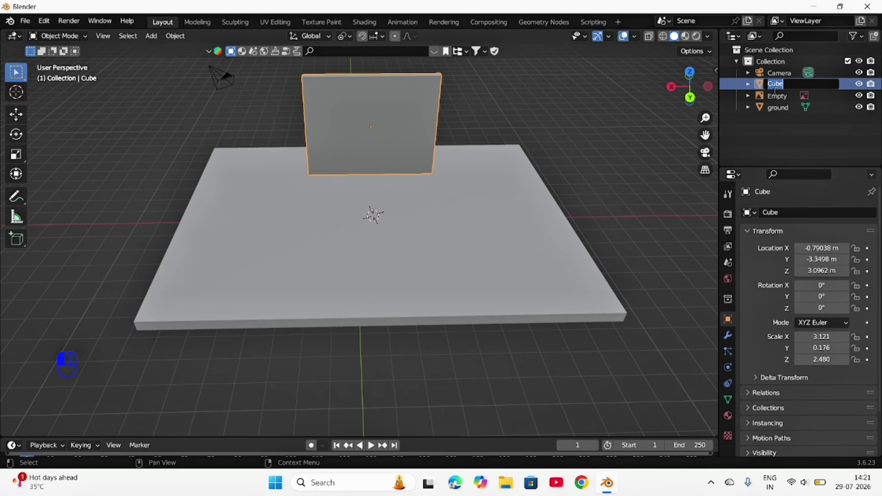
text(b side wall)
key(Return)
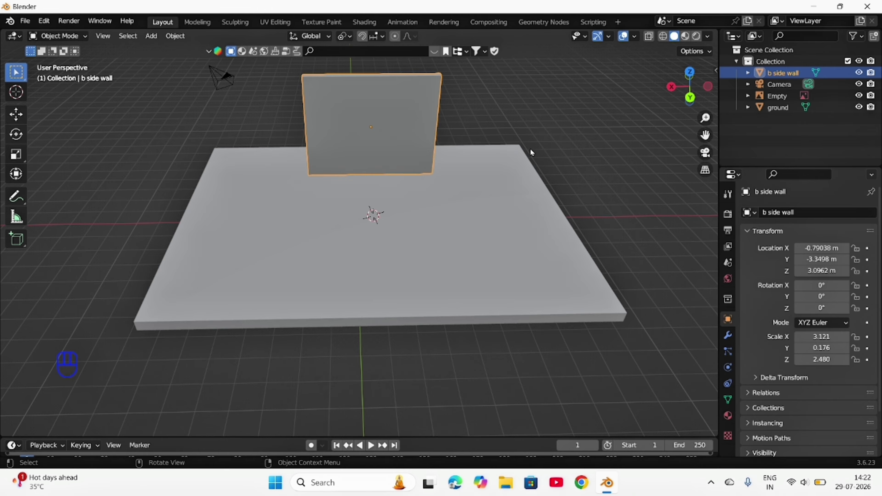
Step: Duplicate the back wall and place the copy about 6.08 m along positive global Y
key(shift+d)
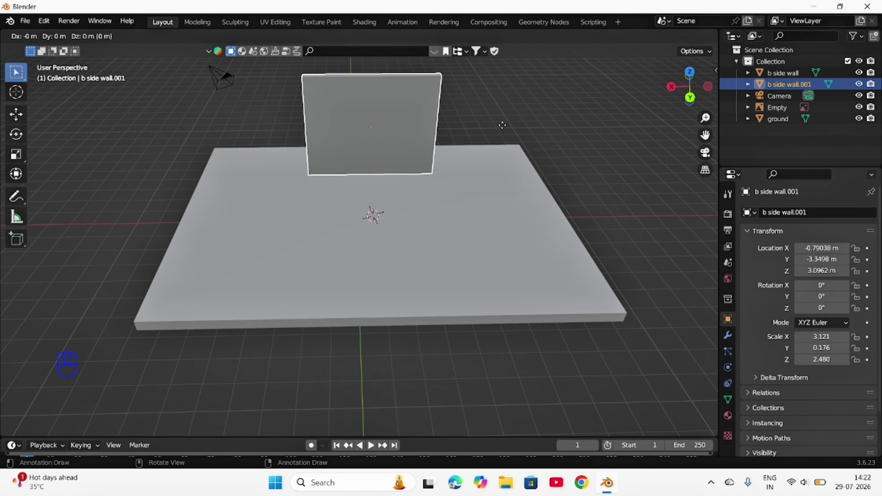
key(y)
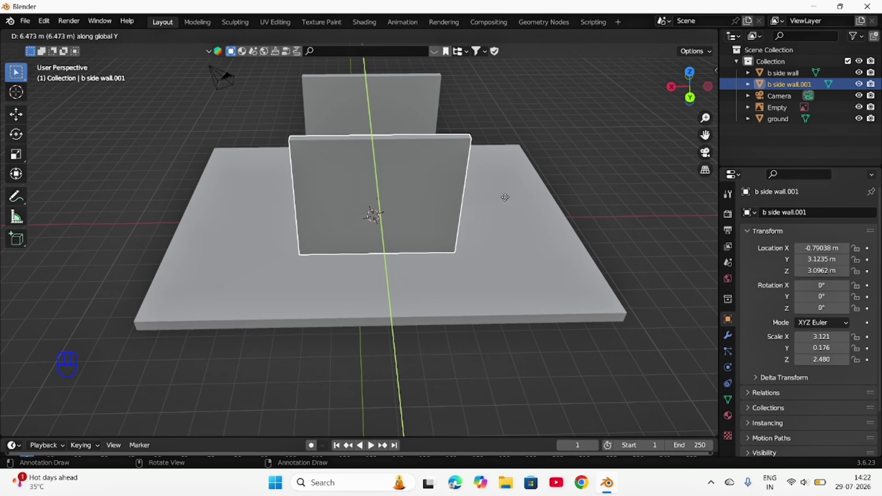
click(505, 193)
Step: Rename the duplicated front wall as f side wall
middle_drag(505, 194, 459, 178)
double_click(773, 84)
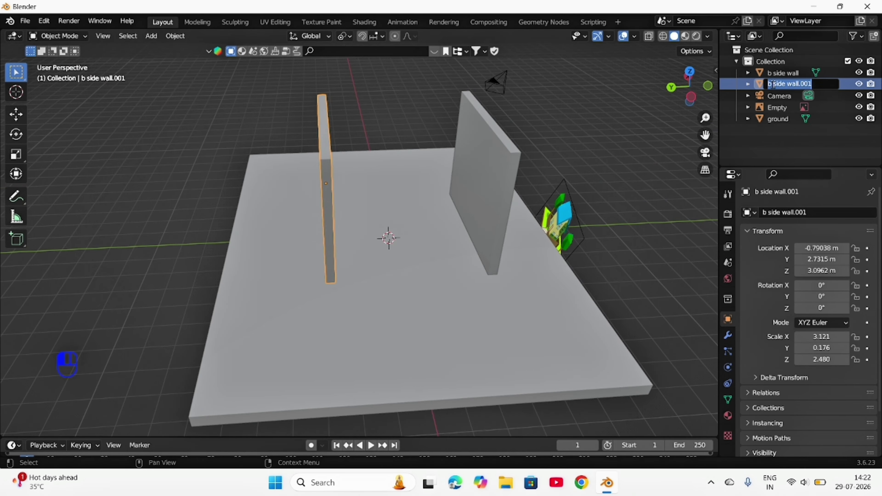
text(f)
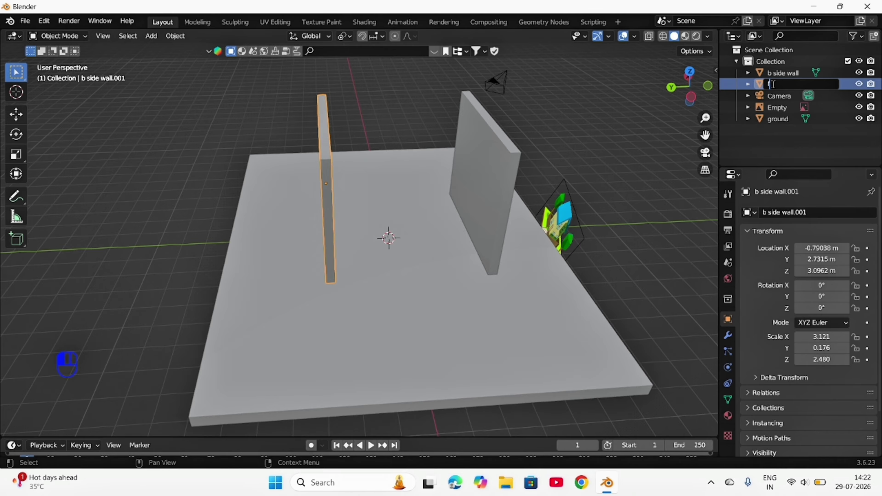
text( side wall)
key(Return)
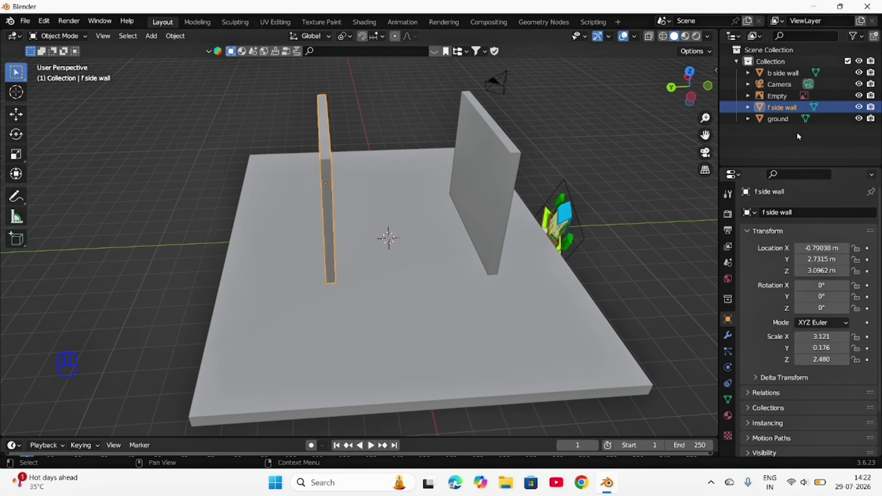
Step: Duplicate the front wall and rotate the copy 90 degrees around global Z
middle_drag(354, 201, 458, 195)
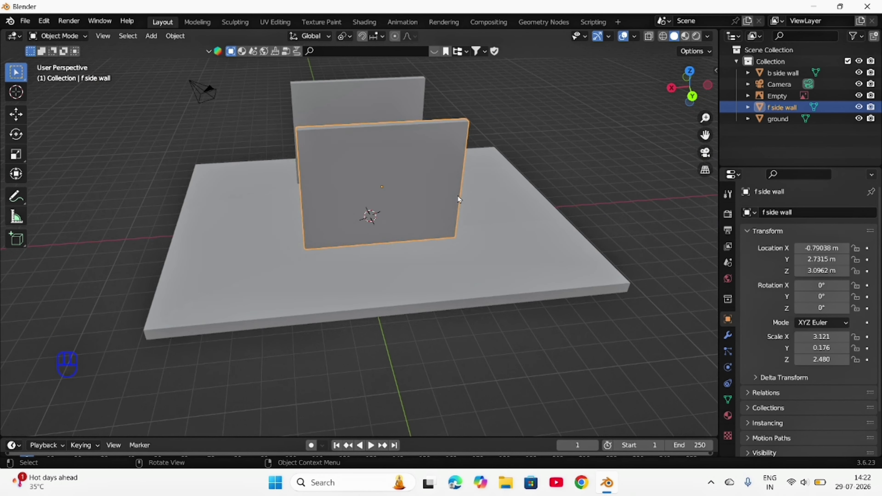
key(shift+d)
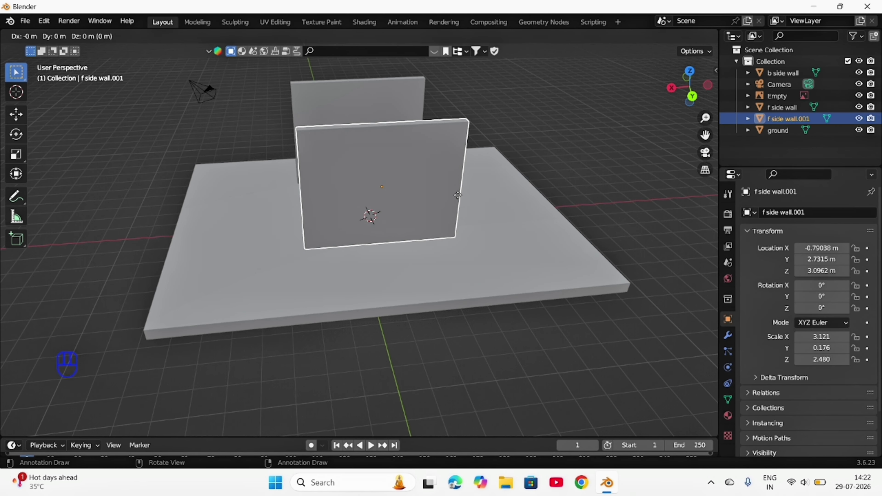
key(r)
key(z)
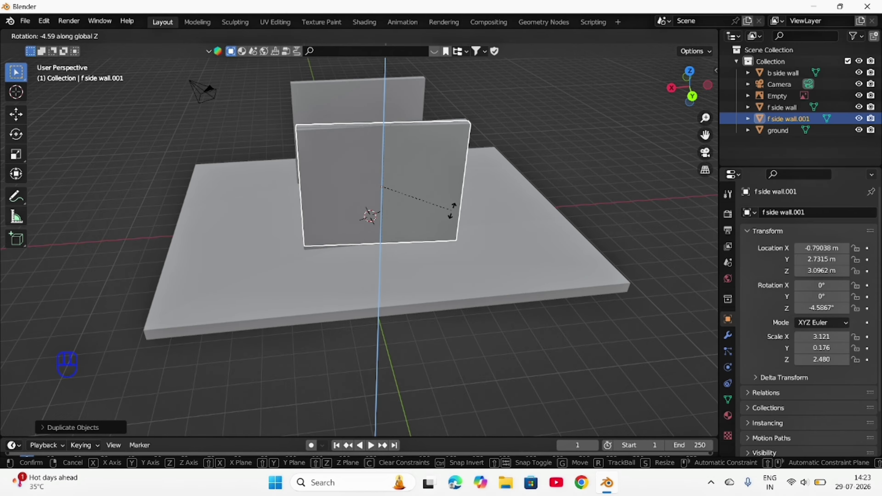
text(90)
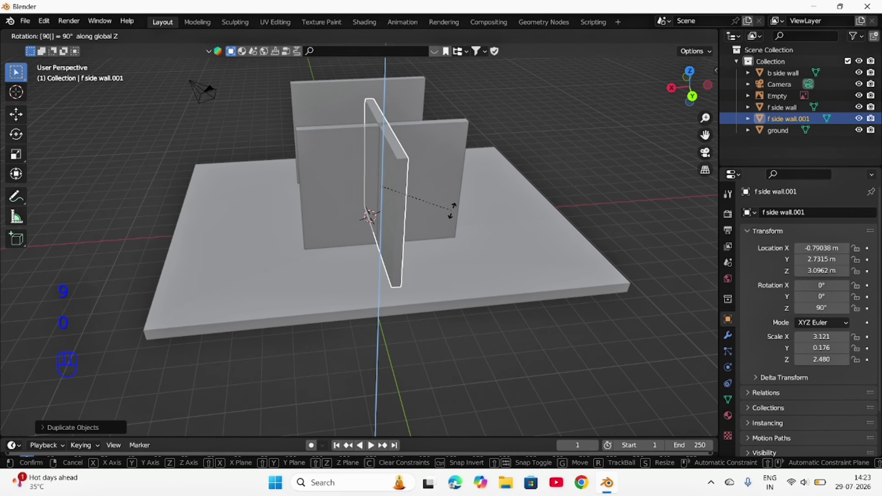
key(Return)
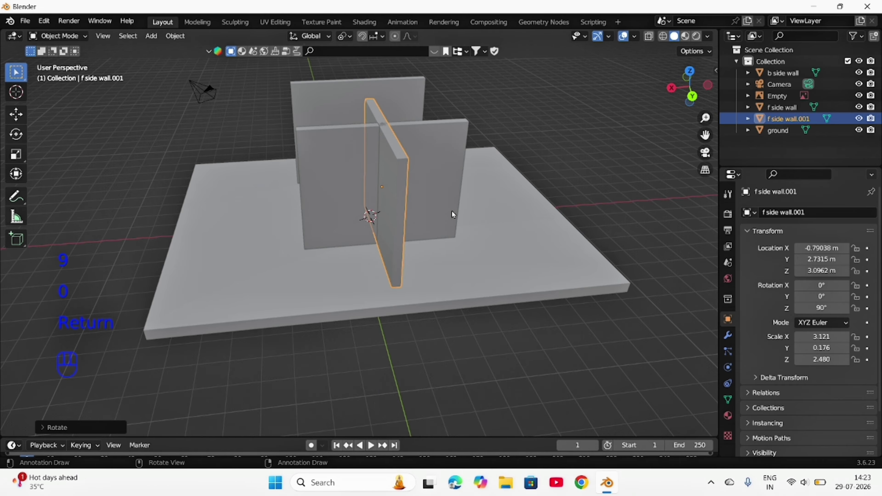
Step: Position the rotated wall between the front and back walls at their positive-X end, at about X 2.5 m and Y -0.43 m
middle_drag(451, 210, 355, 407)
key(g)
key(y)
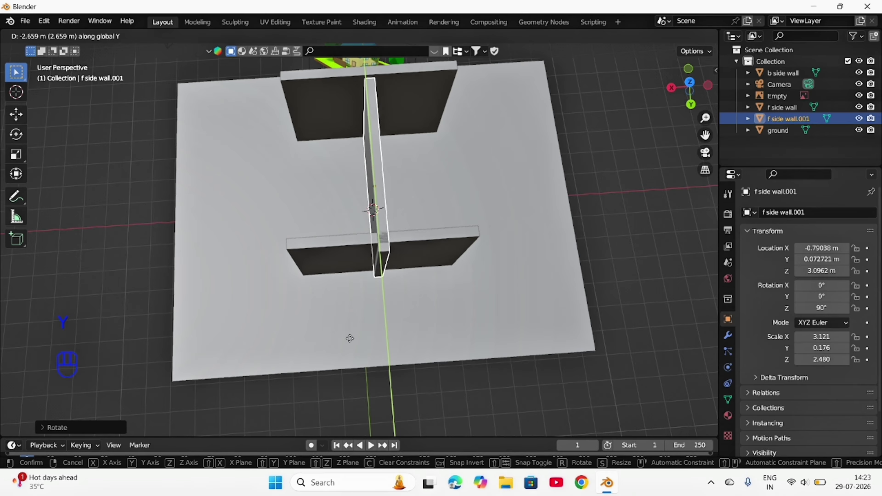
click(350, 330)
key(g)
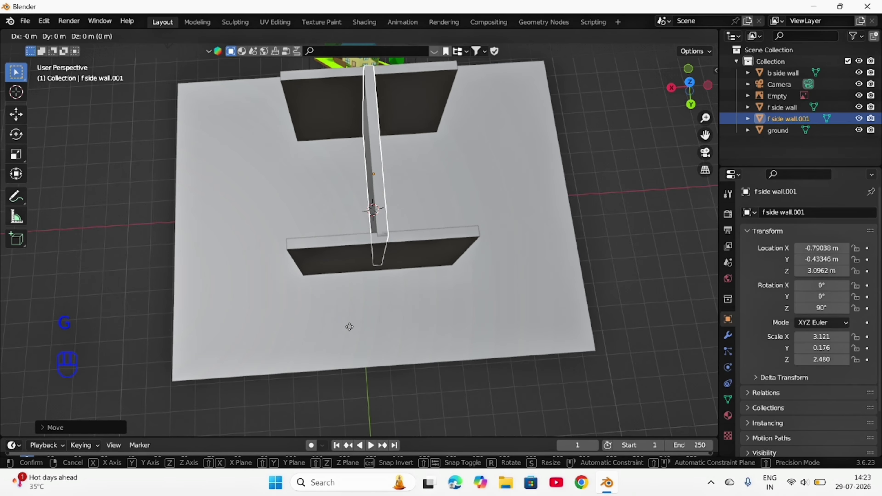
key(x)
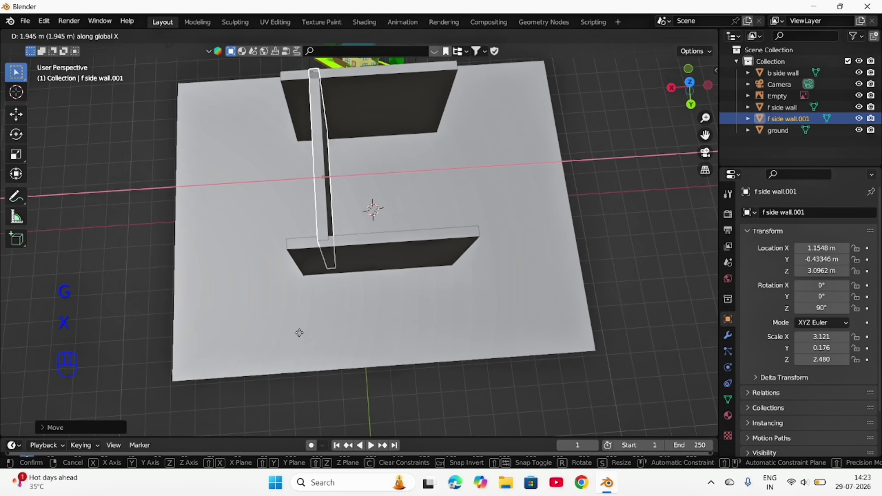
click(261, 334)
Step: Rename the rotated wall as l side wall
middle_drag(261, 333, 549, 189)
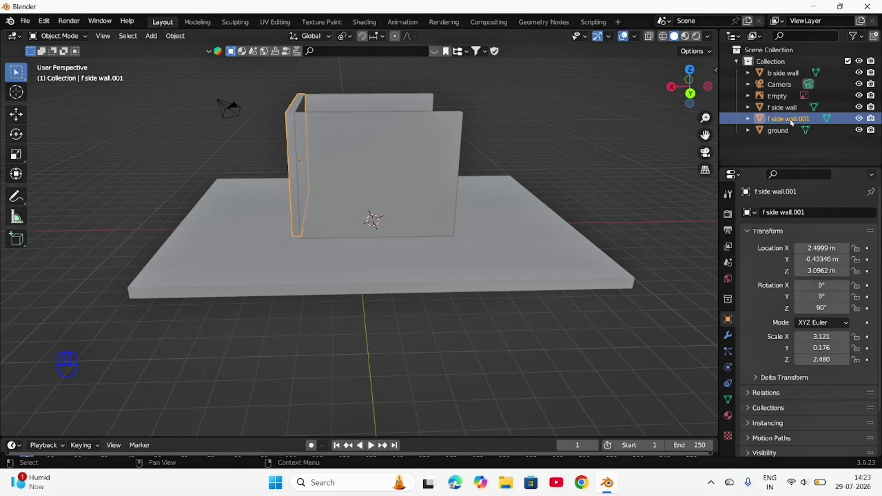
double_click(791, 119)
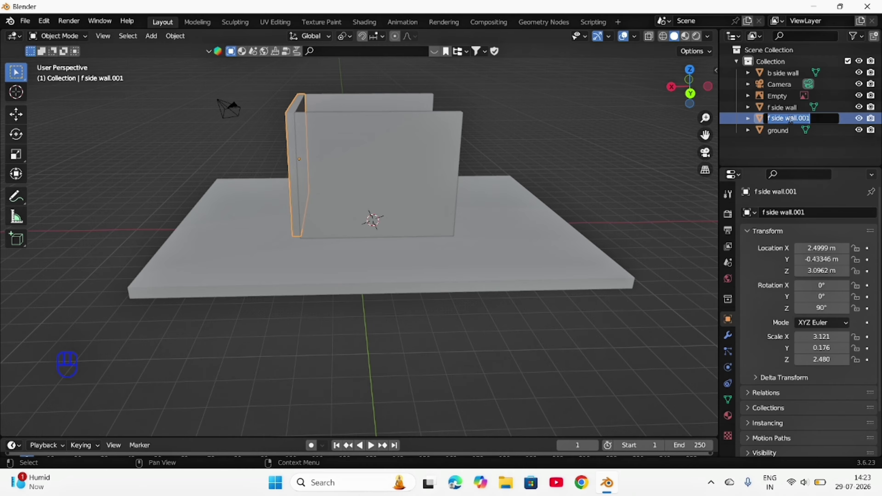
key(BackSpace)
text(l)
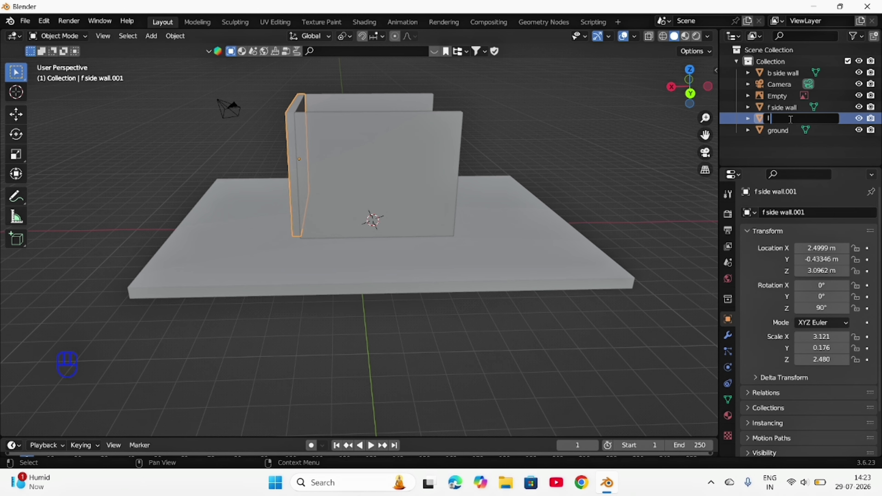
text( side wall)
key(Return)
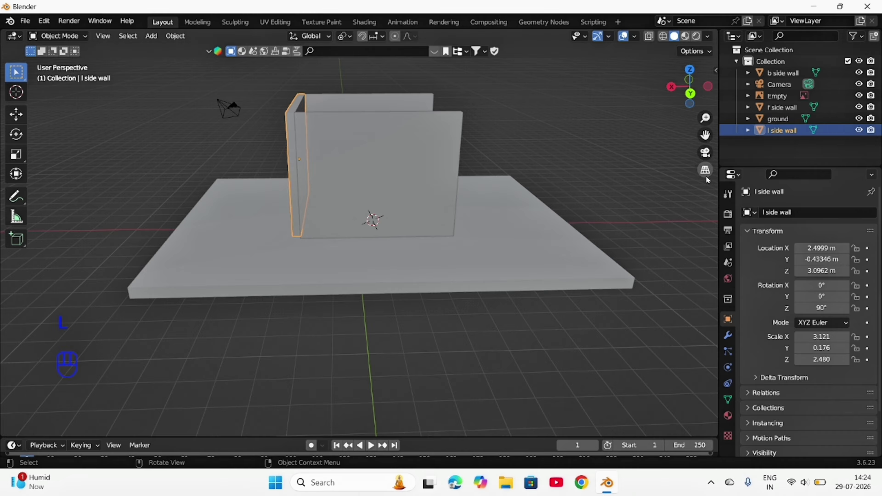
Step: Duplicate the l side wall and place the copy about 6.33 m along negative global X at the opposite end
key(shift+d)
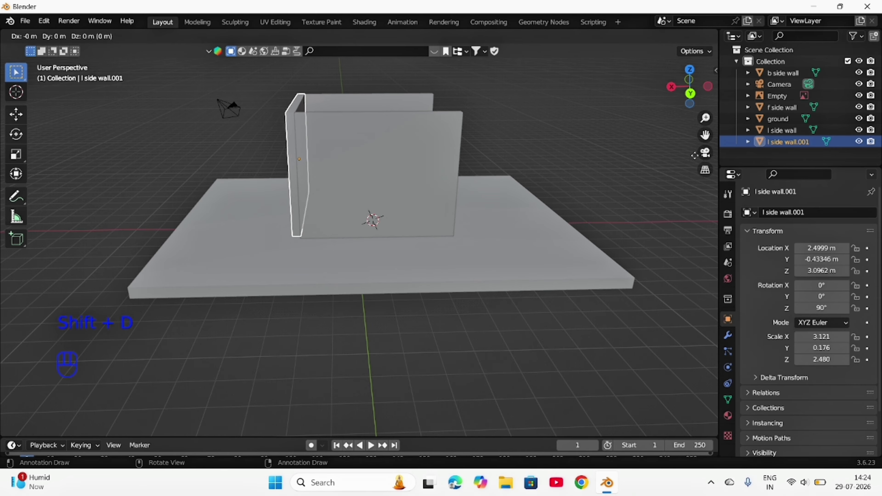
key(x)
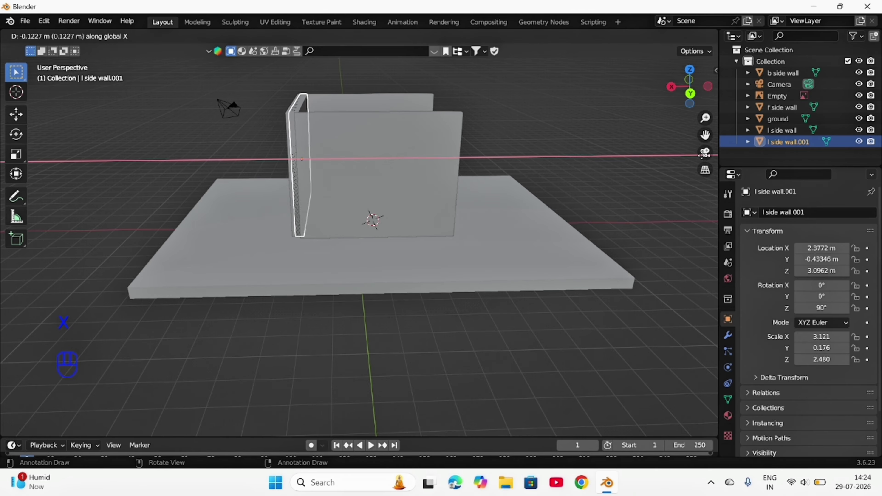
click(120, 153)
Step: Rename the copied side wall as r side wall
middle_drag(124, 157, 159, 158)
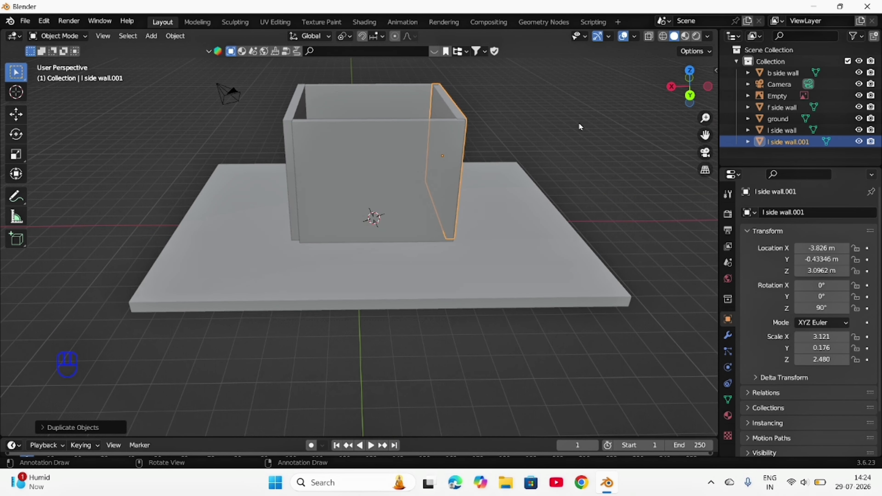
double_click(787, 142)
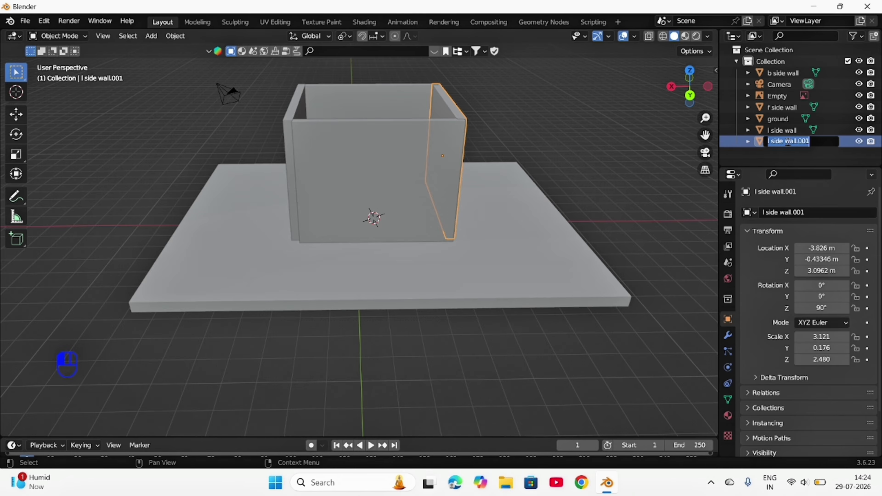
key(BackSpace)
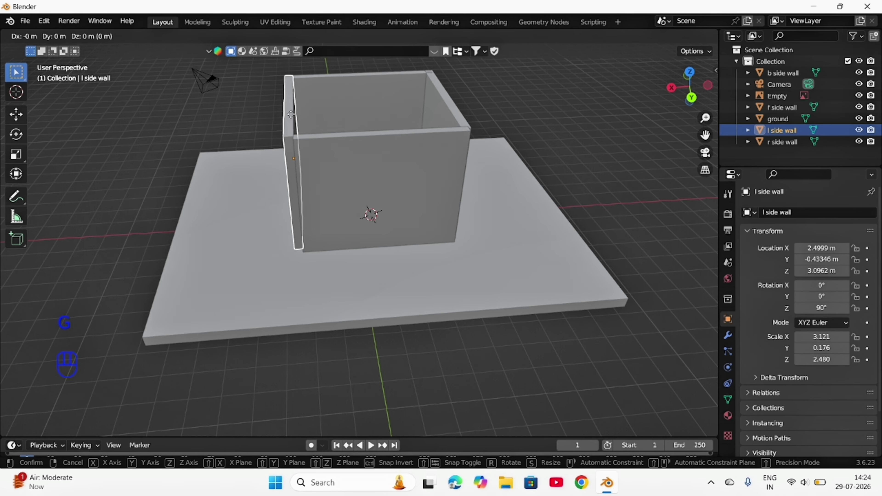
Step: Shift the l side wall about 0.34 m and the r side wall about 0.13 m inward along global X to align with the front wall's ends
key(x)
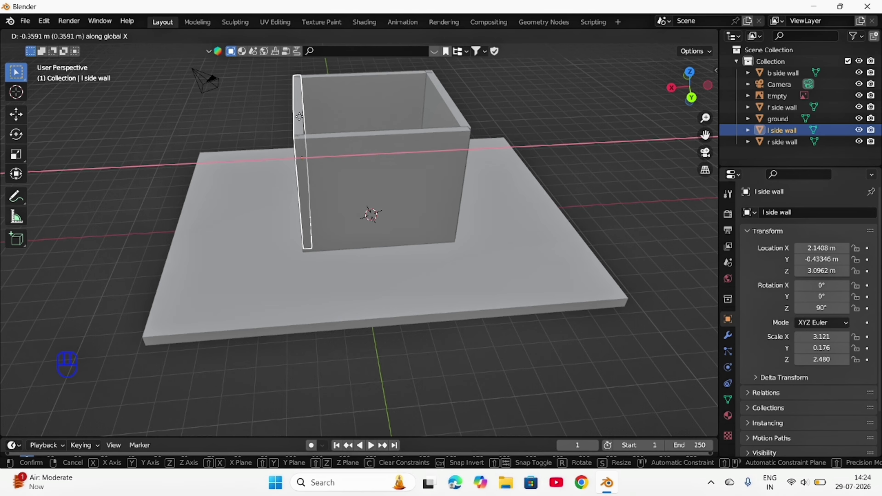
click(299, 117)
middle_drag(463, 138, 446, 126)
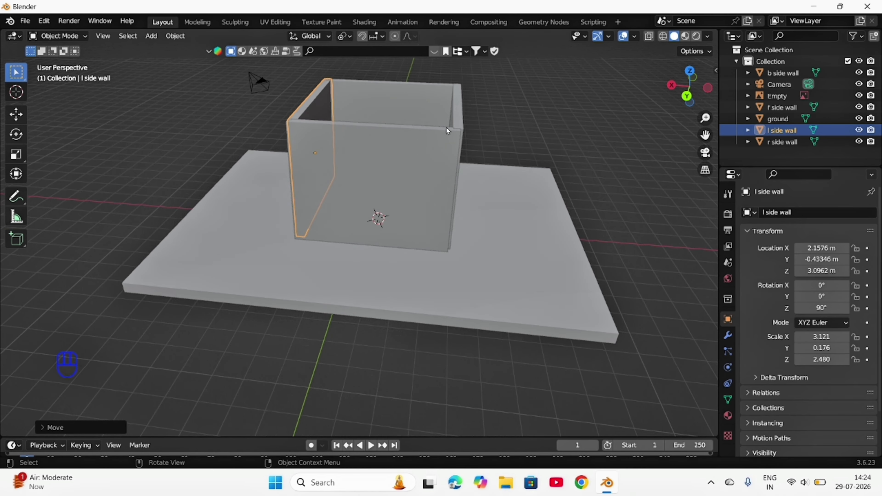
click(460, 111)
key(g)
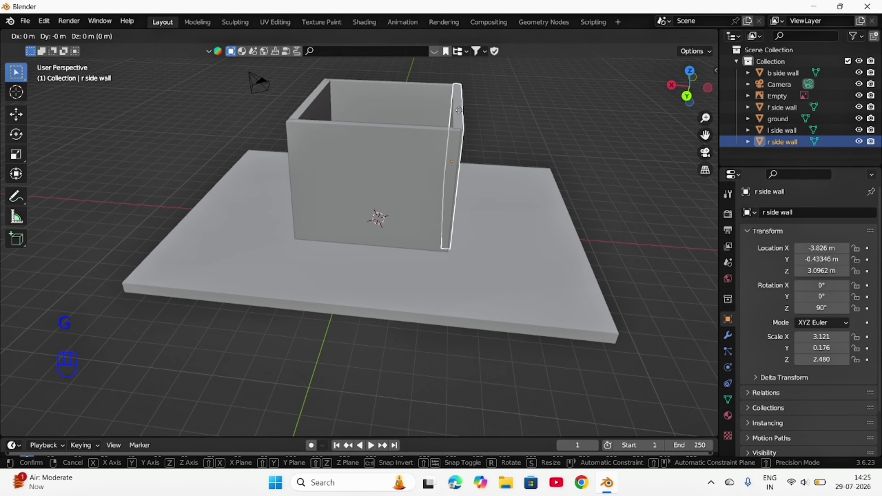
key(x)
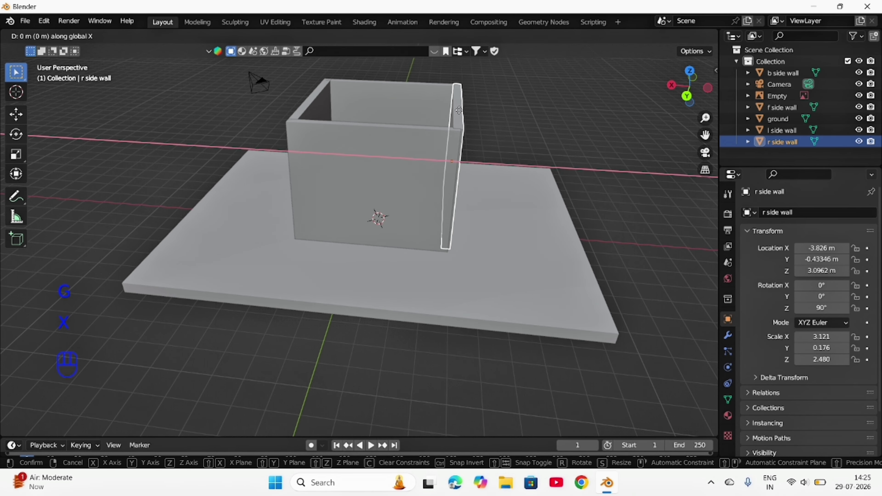
click(455, 112)
middle_drag(456, 113, 574, 217)
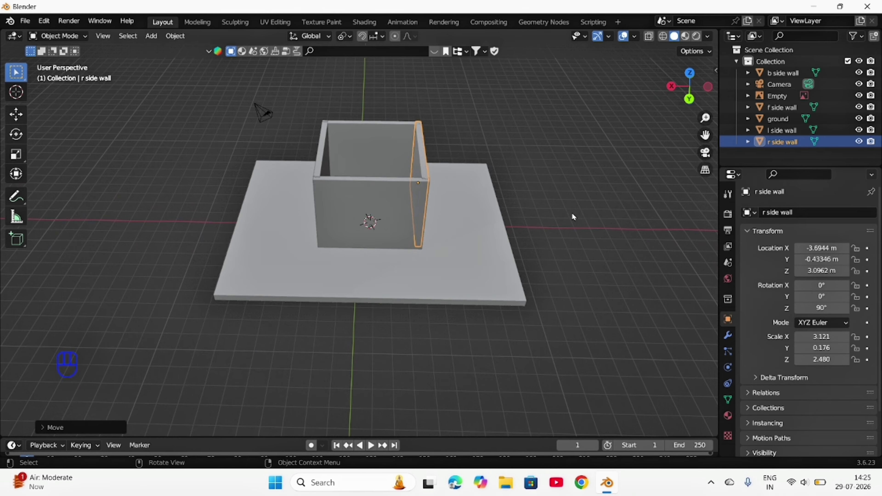
Step: Add a plane, scale it to about 3.141 and centre it within the four walls at about X -0.79 m, Y -0.21 m
middle_drag(518, 207, 522, 188)
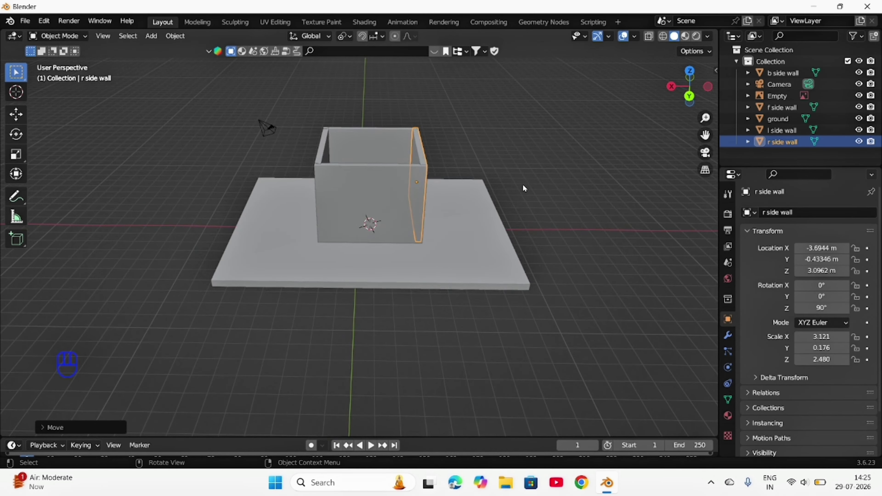
scroll(523, 181, up, 2)
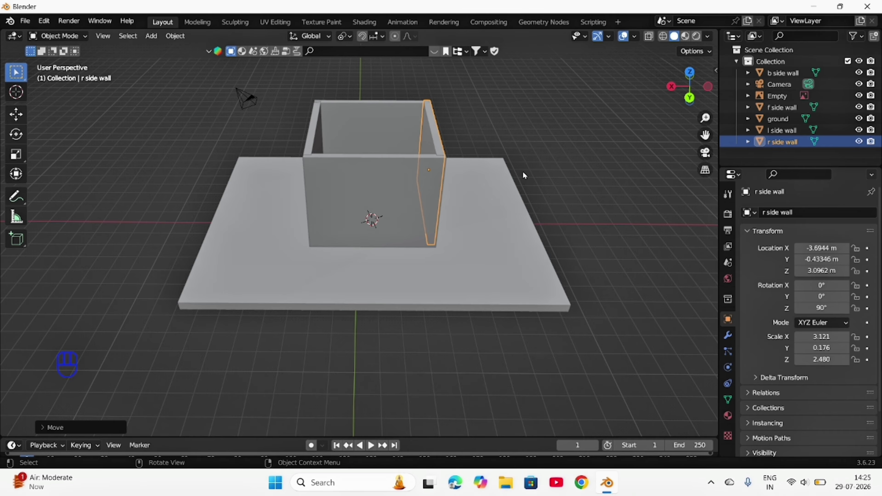
key(shift+a)
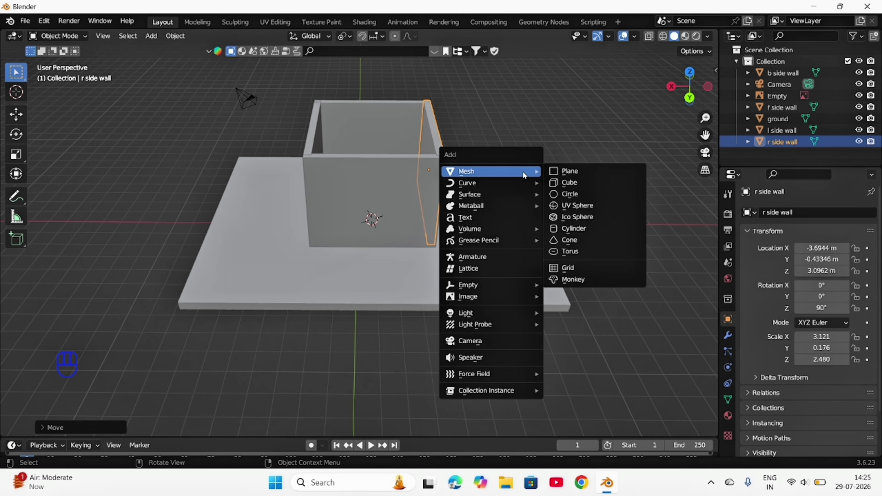
click(569, 171)
key(s)
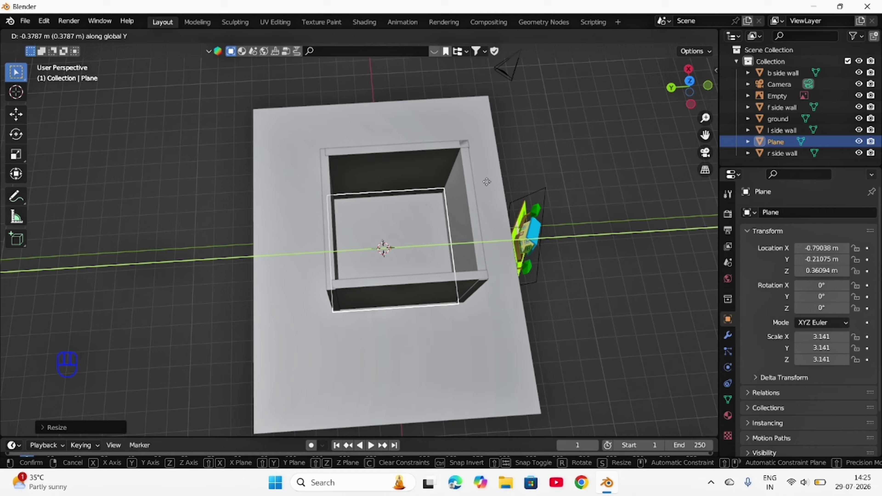
click(442, 236)
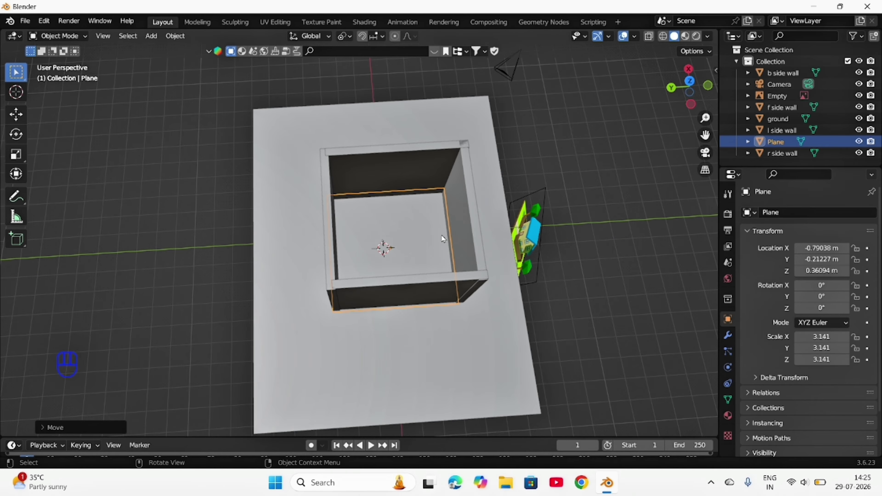
Step: Raise the plane about 5.59 m along global Z to just above the tops of the walls
middle_drag(441, 235, 532, 177)
key(g)
key(z)
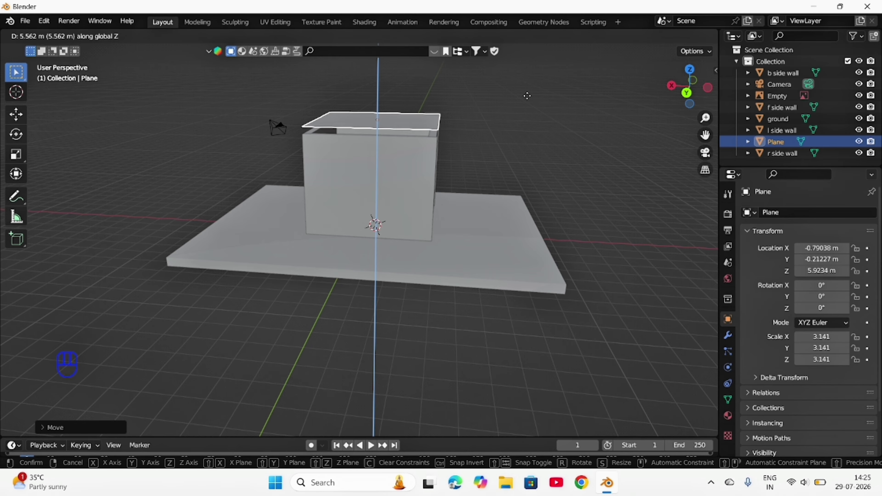
click(506, 152)
middle_drag(506, 152, 533, 180)
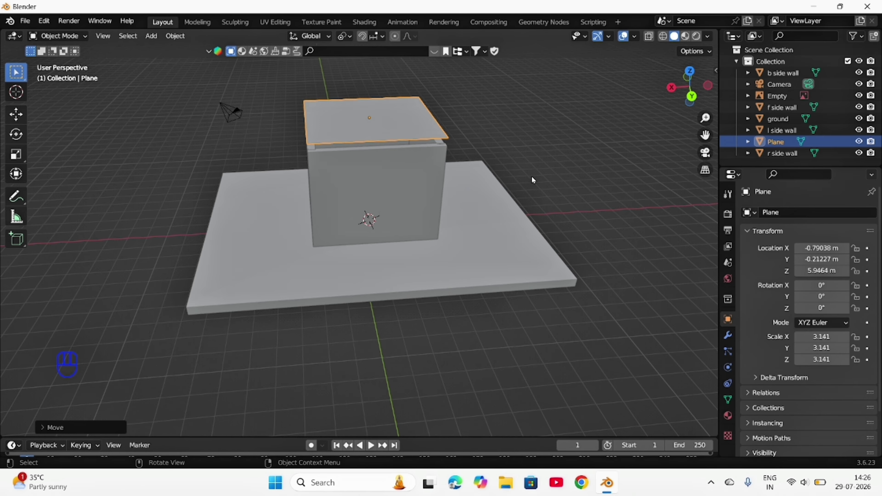
Step: Move the plane about 3.14 m along global X and tilt it 40° about global Y as a roof slope
key(g)
key(x)
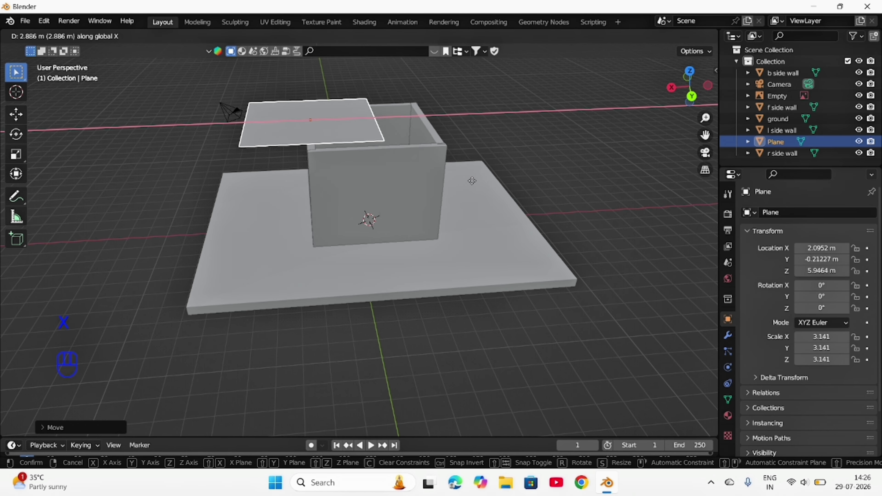
key(r)
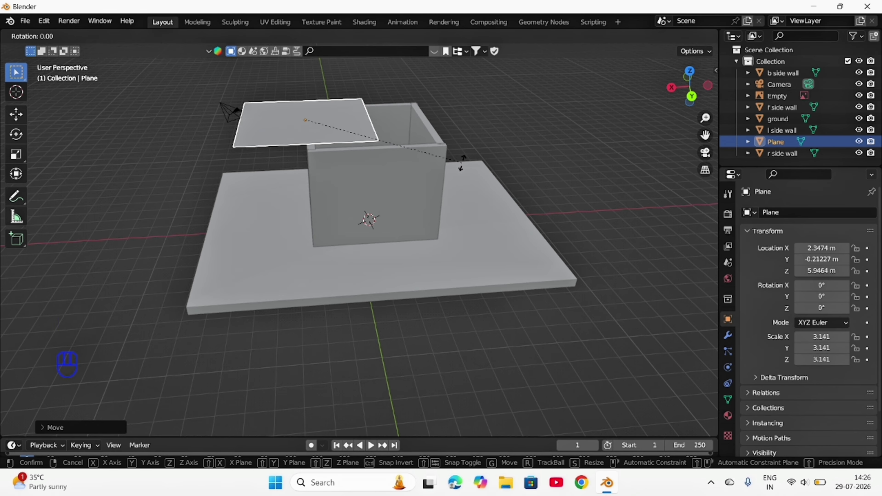
key(y)
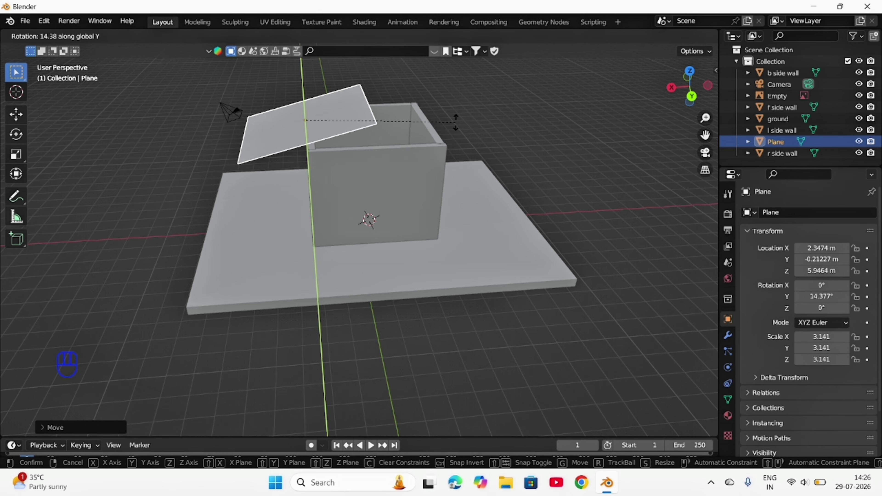
key(4)
key(0)
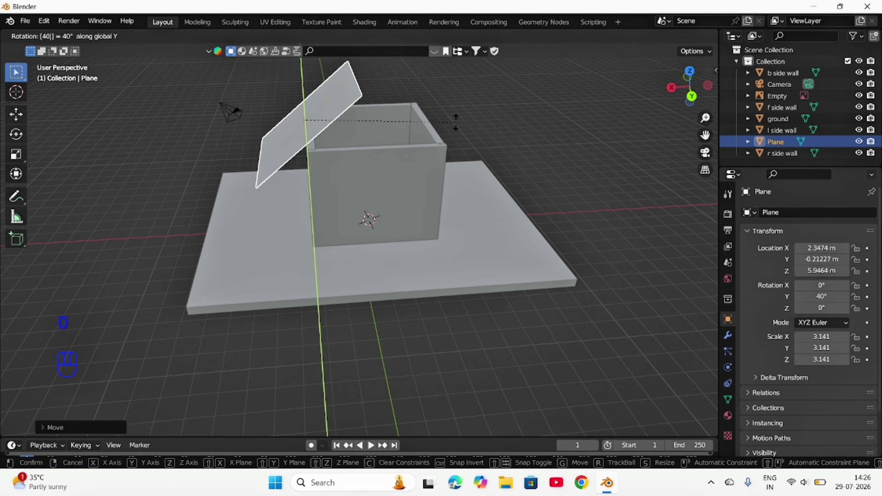
click(456, 123)
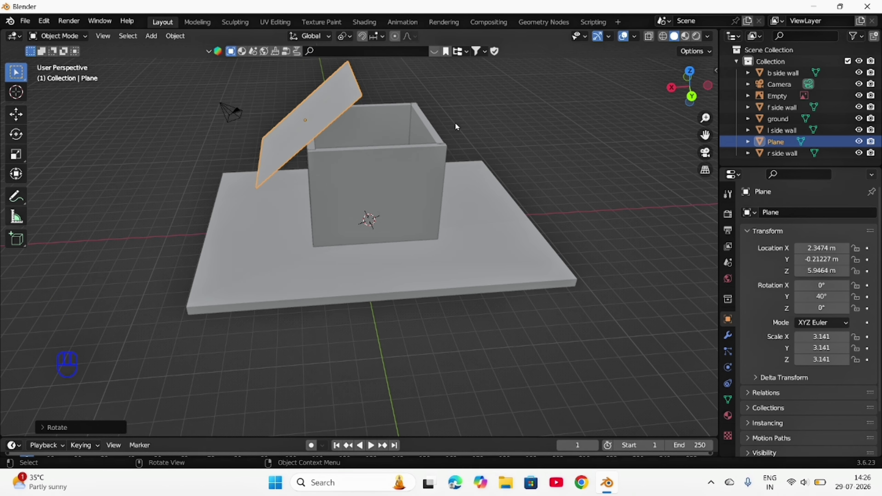
Step: Shift the tilted roof plane about 0.35 m along negative global X, back toward the walls
key(g)
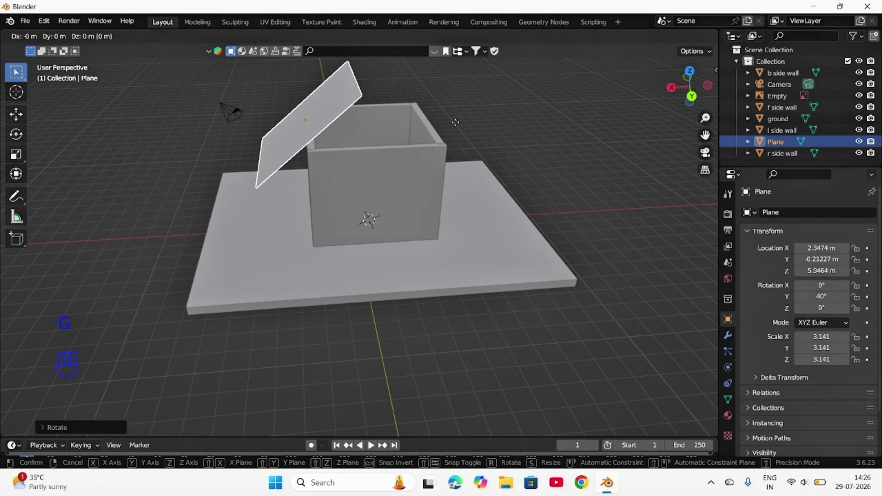
key(x)
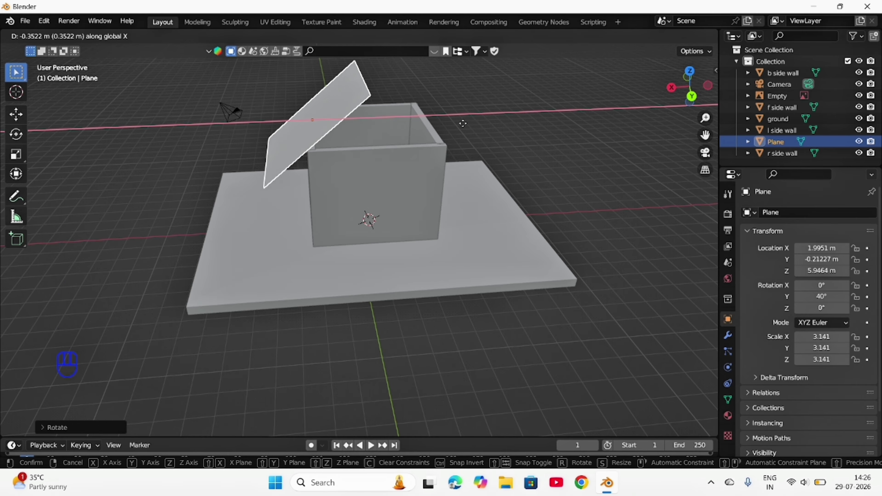
click(463, 123)
Step: Duplicate the tilted roof plane and place the copy about 4.69 m along negative global X
middle_drag(463, 123, 541, 161)
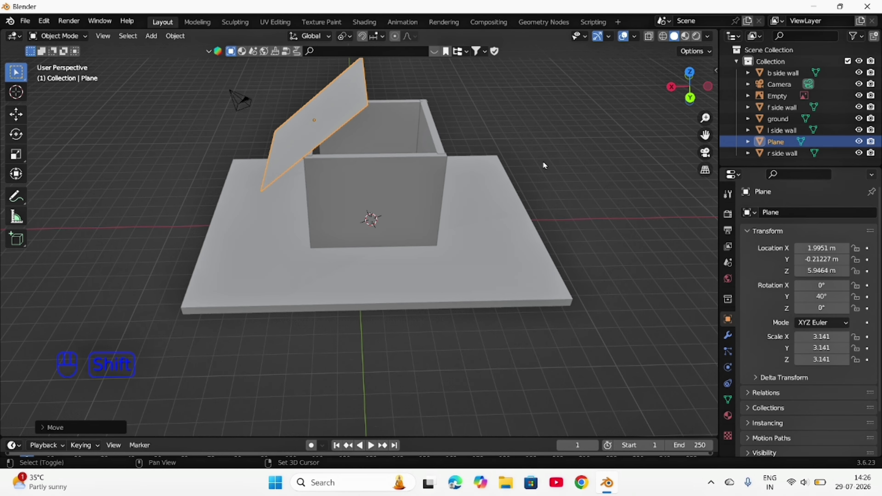
key(shift+d)
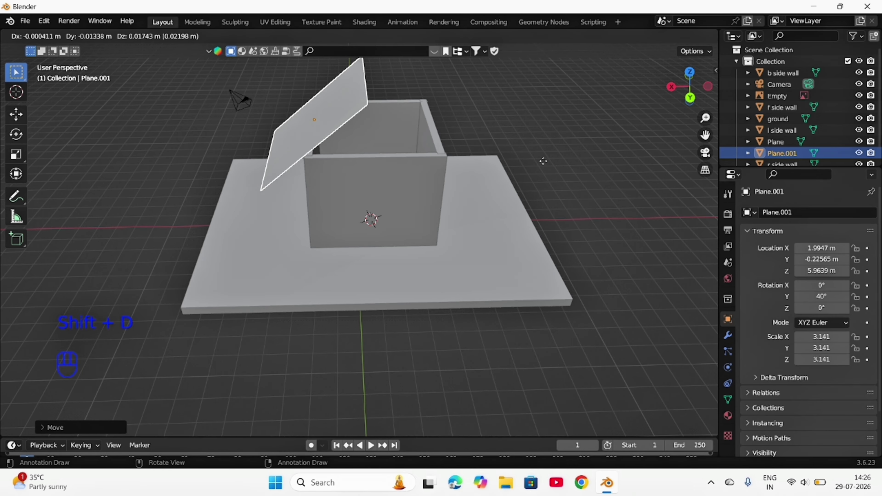
key(g)
key(x)
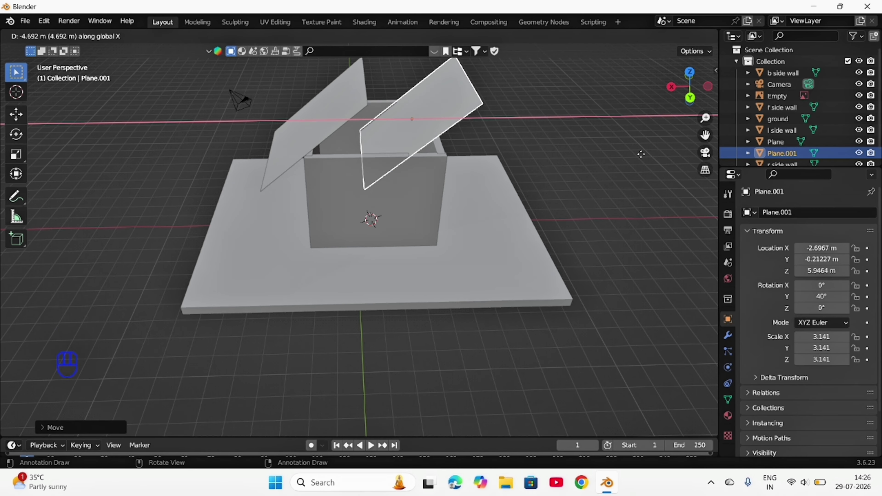
click(641, 155)
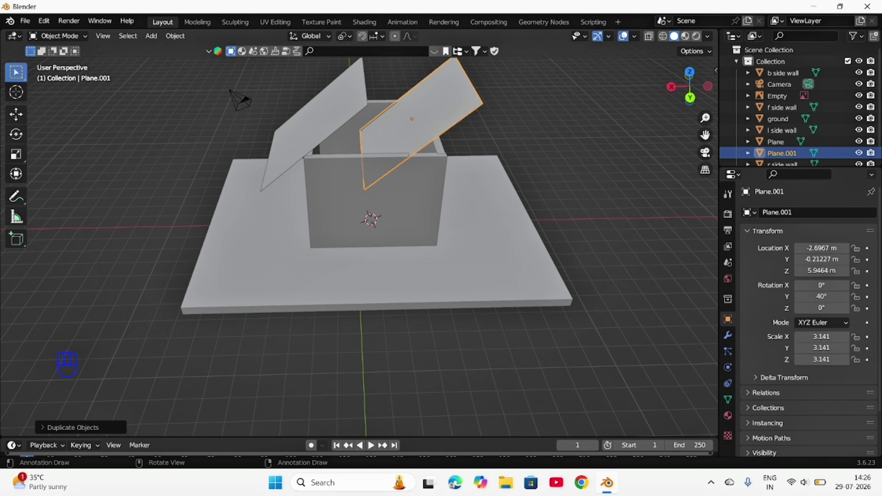
Step: Rotate the copied roof plane about global Y to about 144.3° so it slopes opposite the first one
key(r)
text(y)
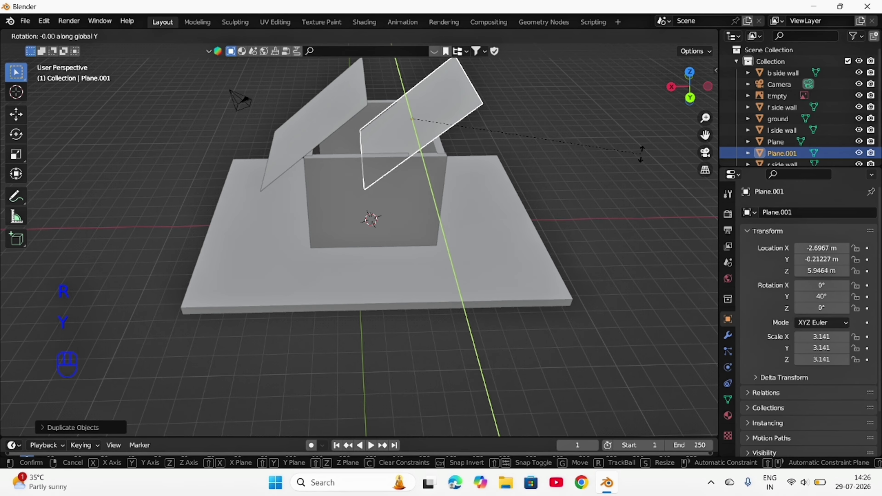
text(40)
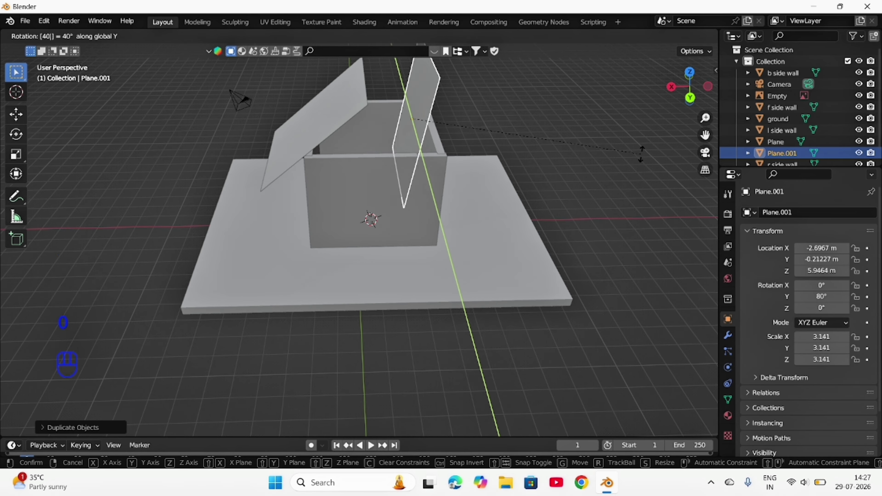
key(Return)
text(ry)
text(45)
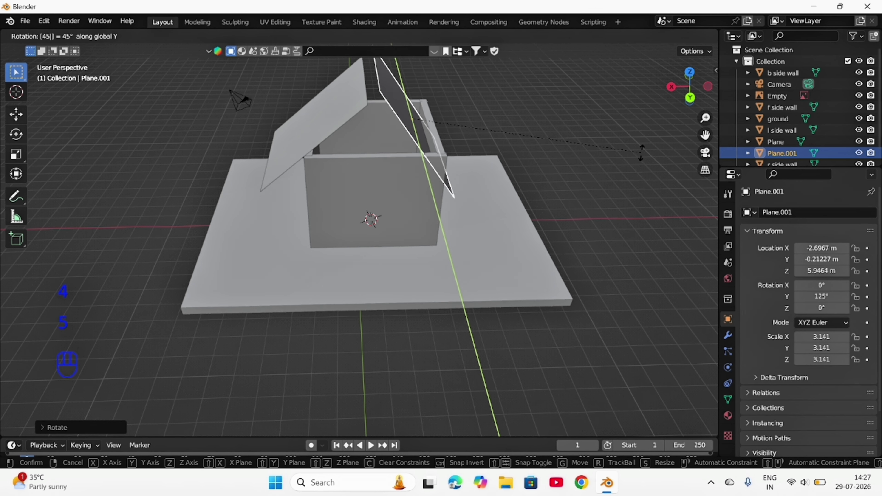
key(Return)
key(r)
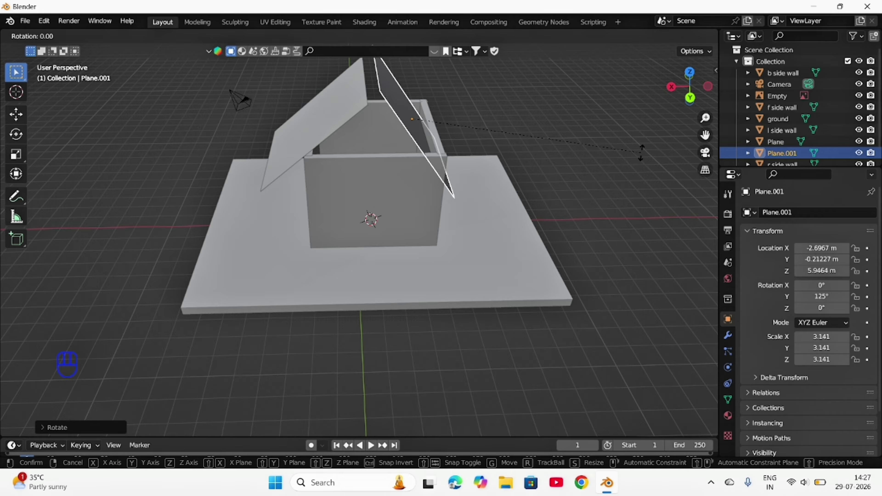
text(y)
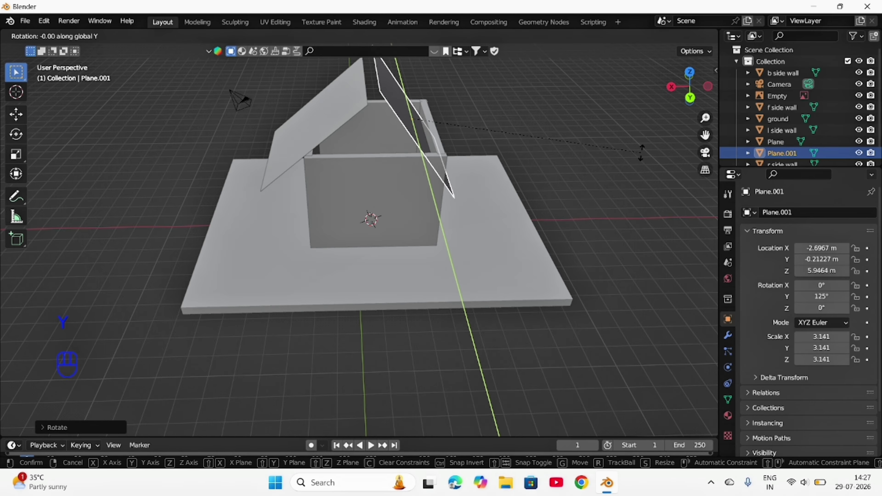
text(5)
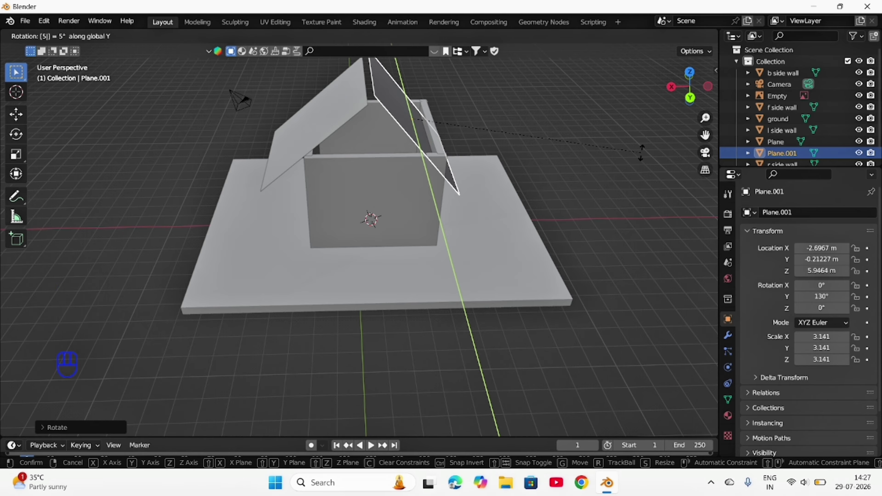
key(BackSpace)
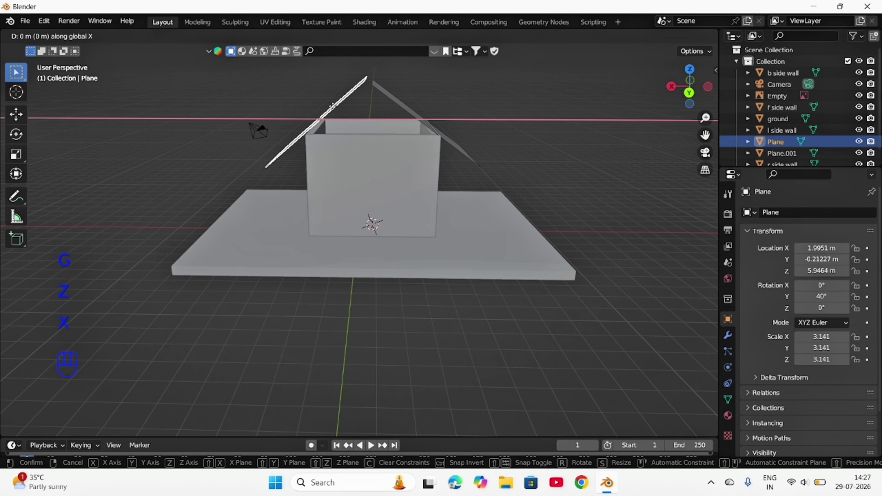
Step: Shift the first roof plane about 0.38 m along negative global X and raise the planes to meet at the ridge, the copy at Z about 6.22 m
click(341, 109)
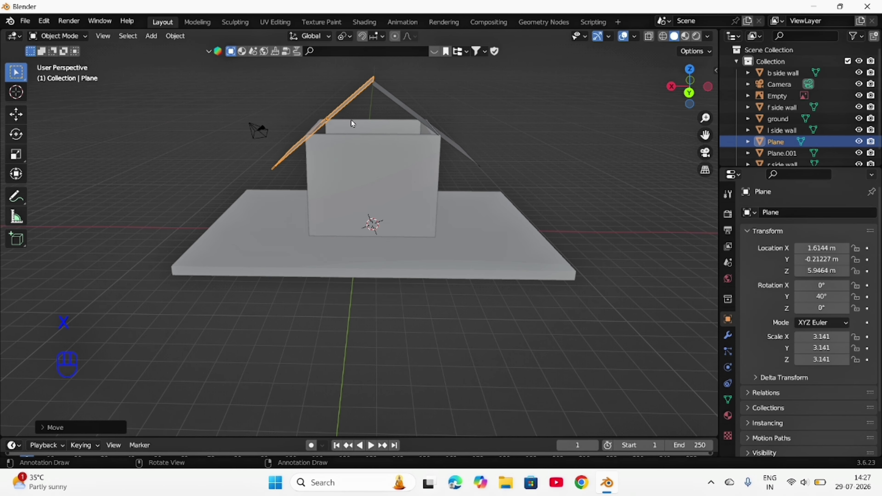
key(g)
key(z)
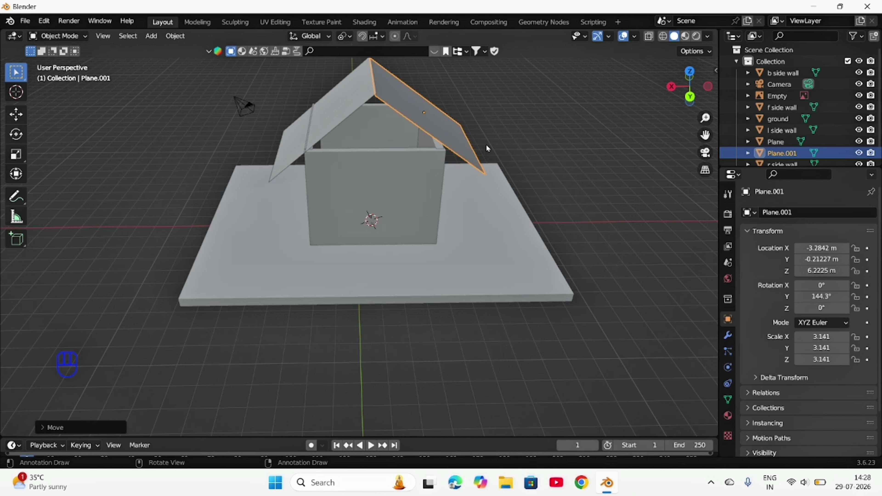
middle_drag(397, 178, 393, 166)
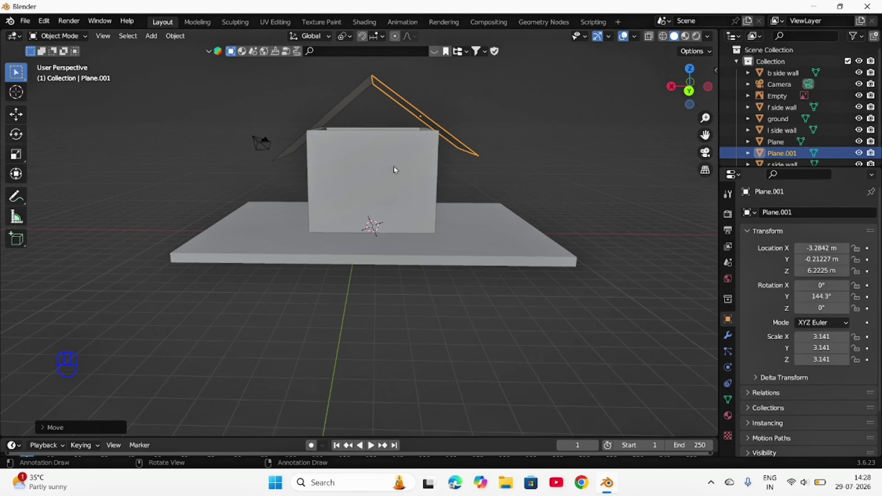
key(Tab)
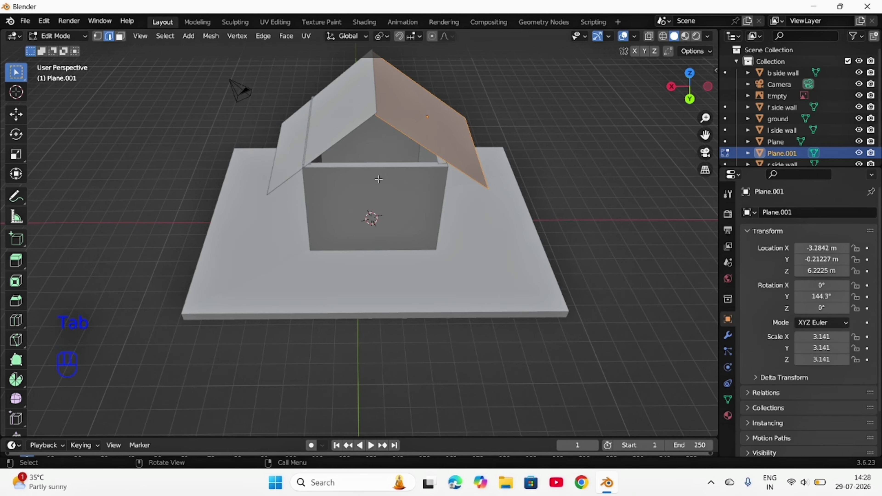
middle_drag(378, 180, 380, 152)
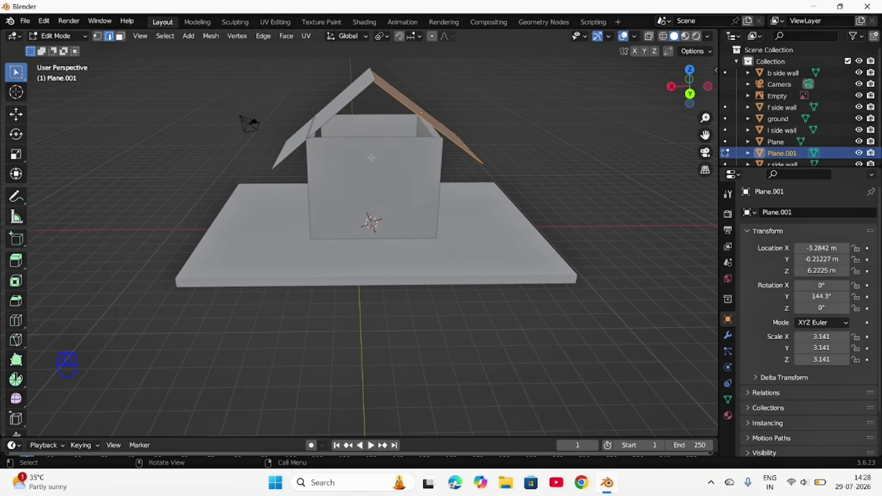
key(ctrl+r)
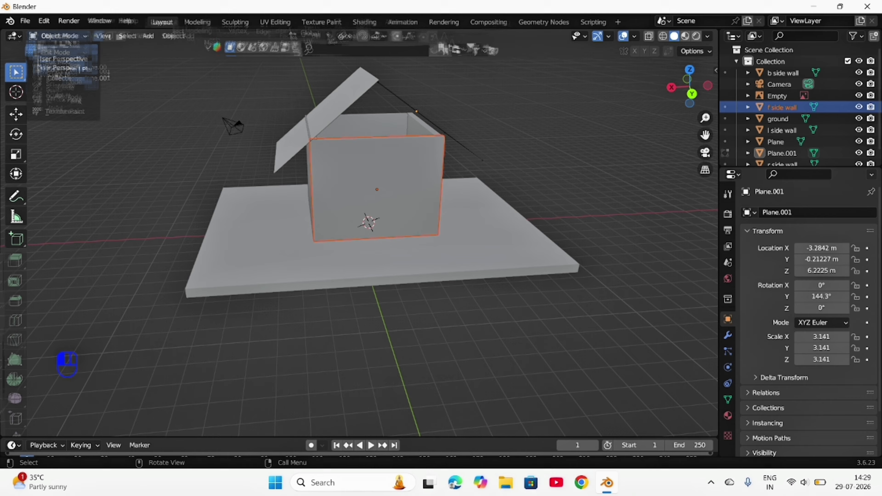
click(57, 48)
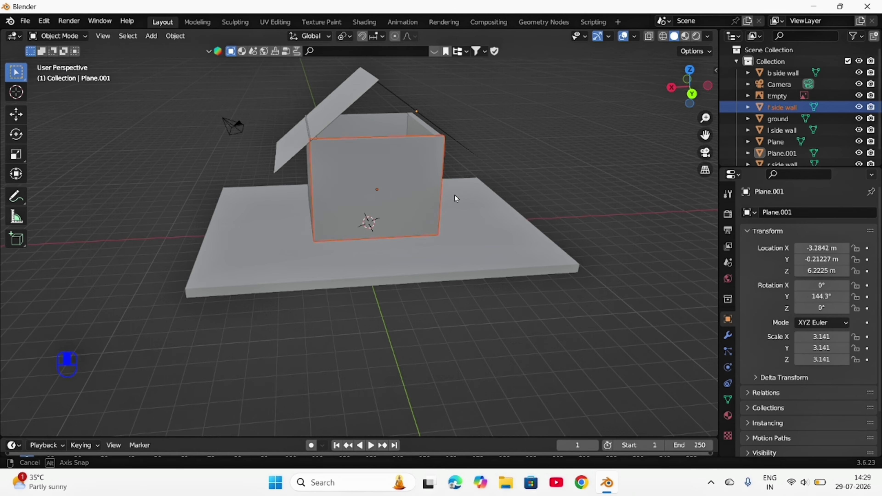
Step: Add a centred vertical loop cut through the front wall (f side wall)
middle_drag(454, 197, 548, 151)
click(556, 142)
click(371, 177)
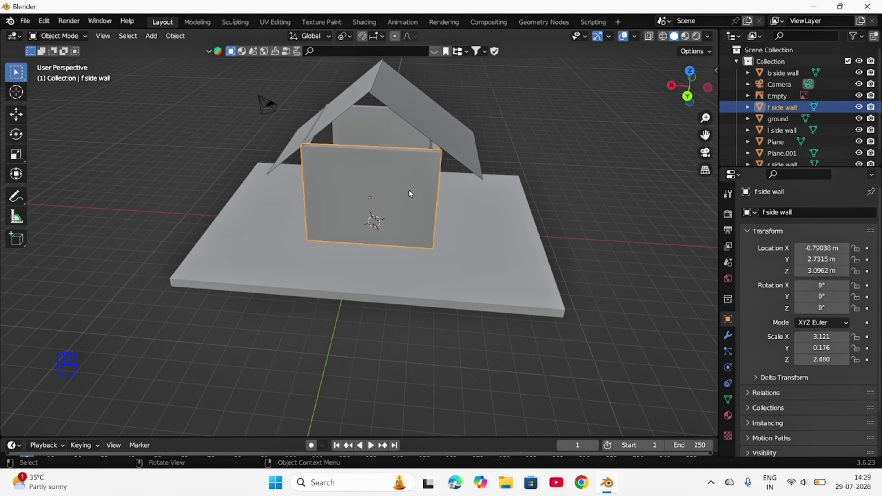
key(Tab)
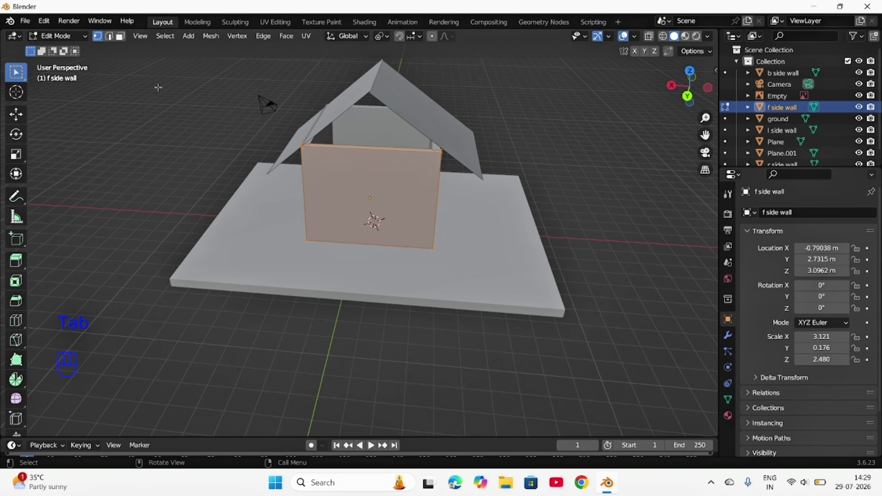
middle_drag(405, 190, 398, 194)
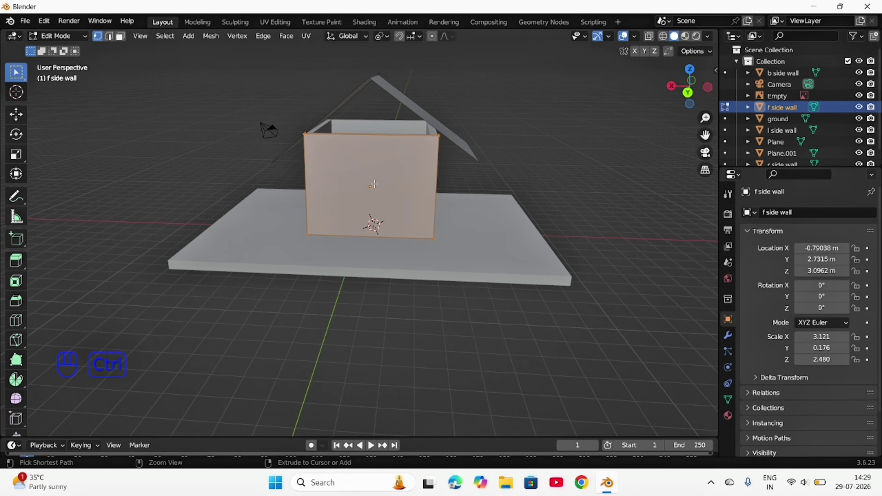
key(ctrl+r)
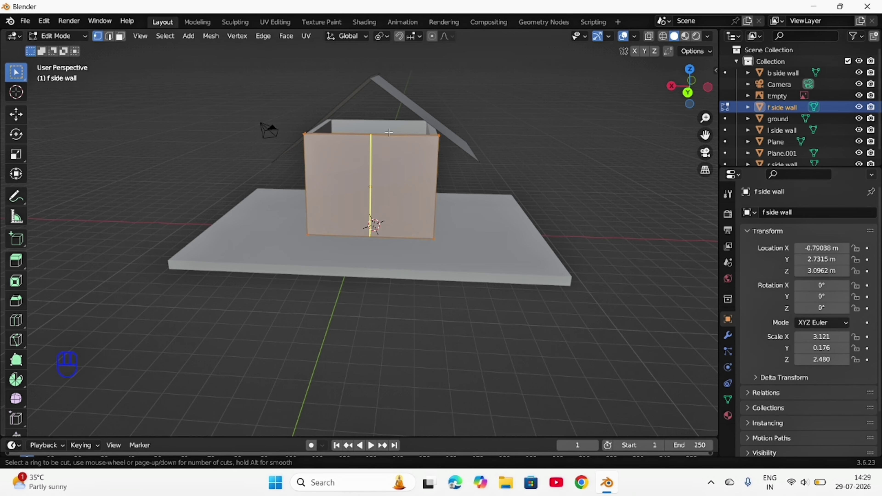
click(384, 133)
click(385, 133)
scroll(533, 73, up, 1)
middle_drag(534, 72, 545, 95)
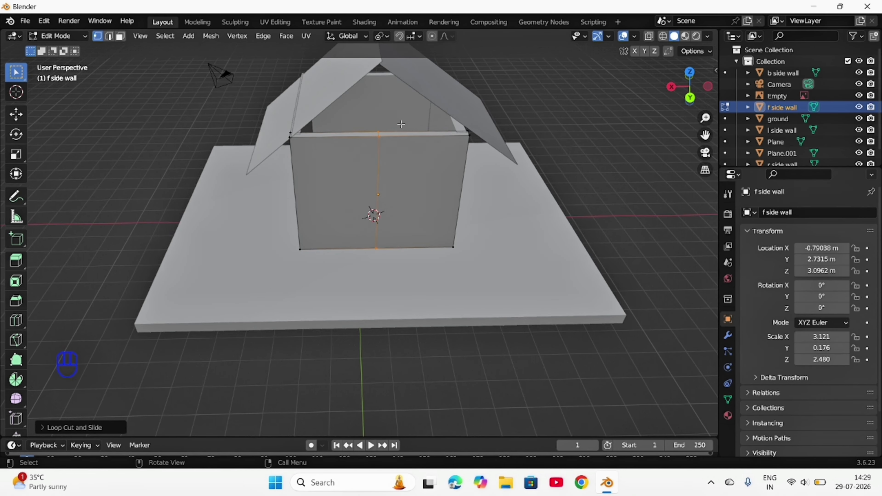
Step: Raise the front wall's top midpoint about 2 m along Z into a gable peak under the roof ridge, and return to Object Mode
click(379, 136)
middle_drag(378, 136, 382, 133)
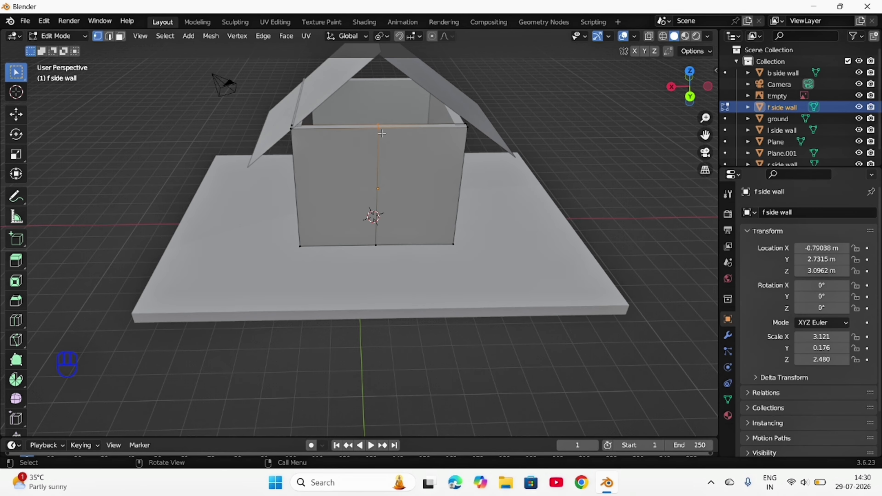
key(g)
key(z)
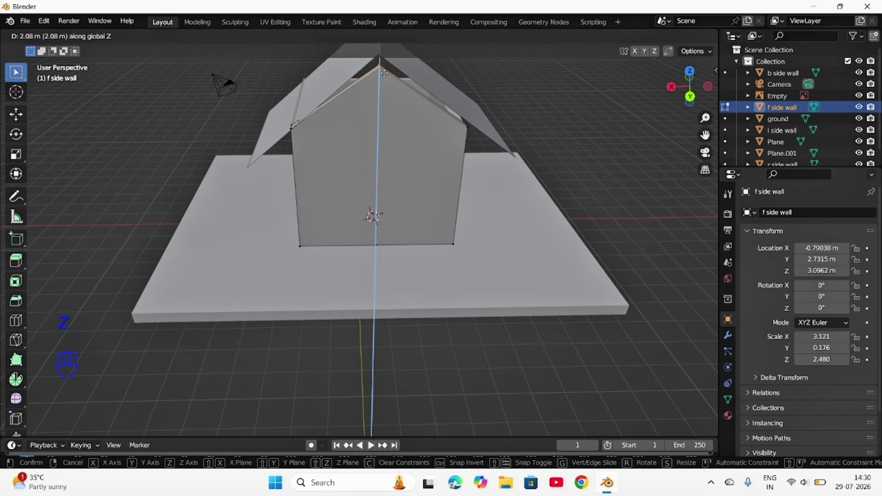
click(378, 69)
middle_drag(378, 70, 526, 83)
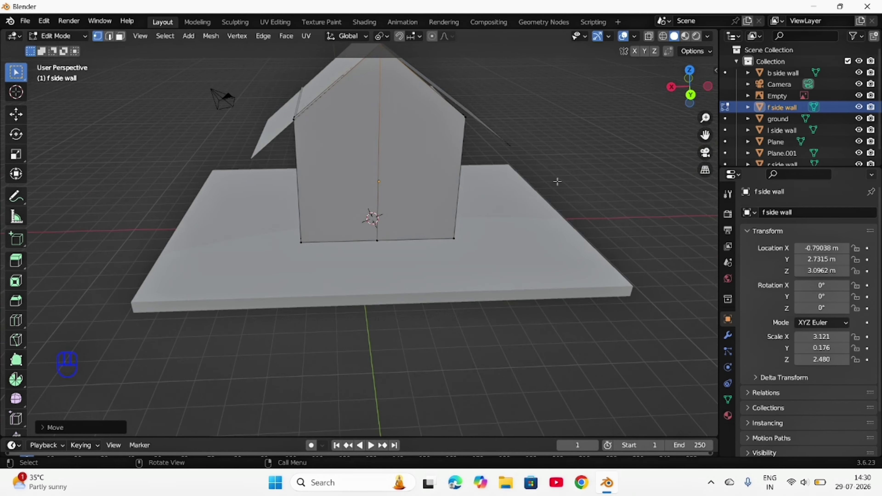
middle_drag(557, 181, 506, 165)
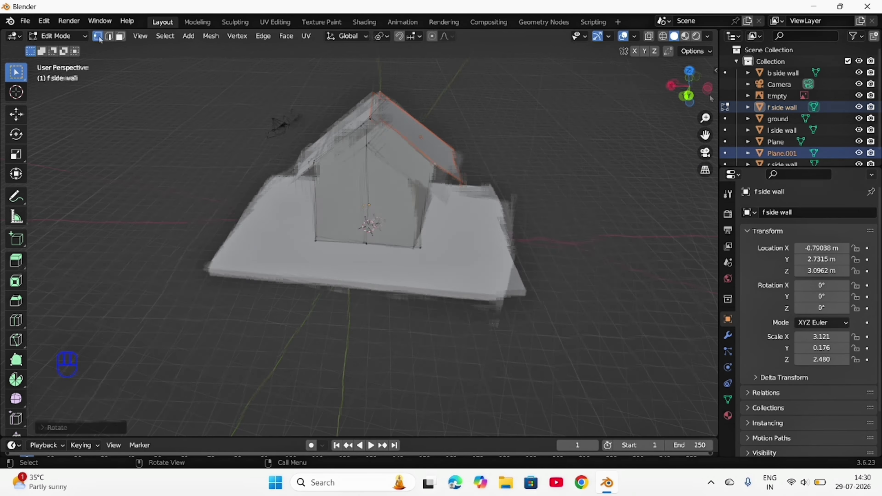
click(77, 37)
click(57, 49)
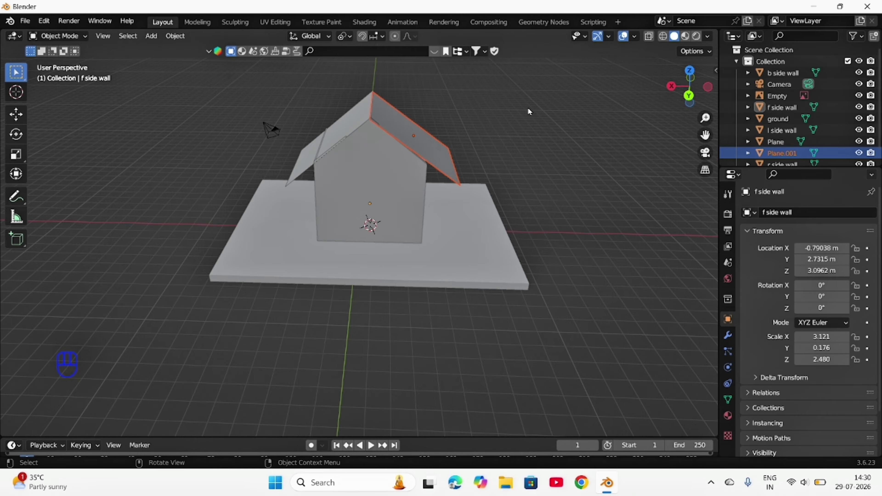
Step: Add a centred vertical loop cut through the back wall (b side wall)
middle_drag(528, 113, 496, 124)
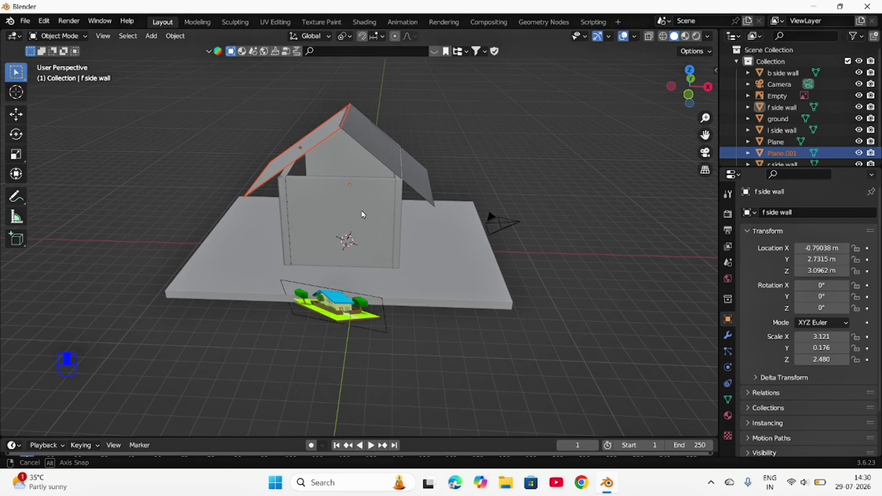
middle_drag(363, 213, 360, 191)
click(356, 184)
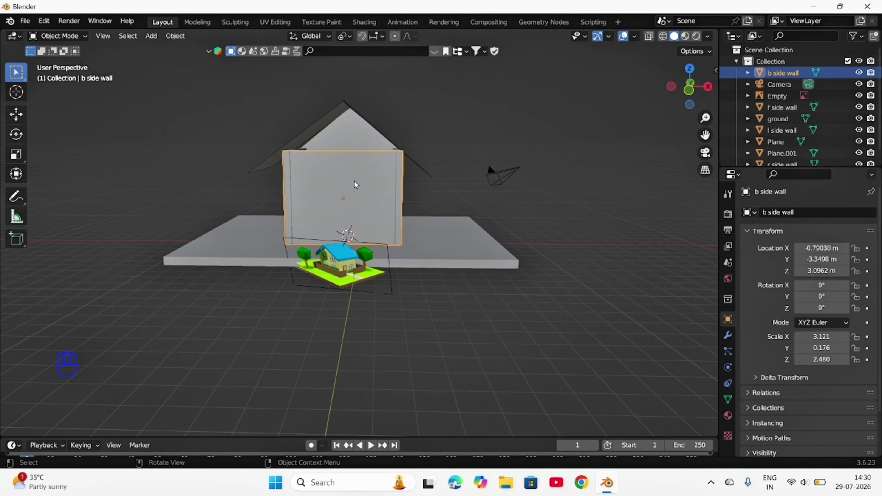
click(62, 37)
click(63, 62)
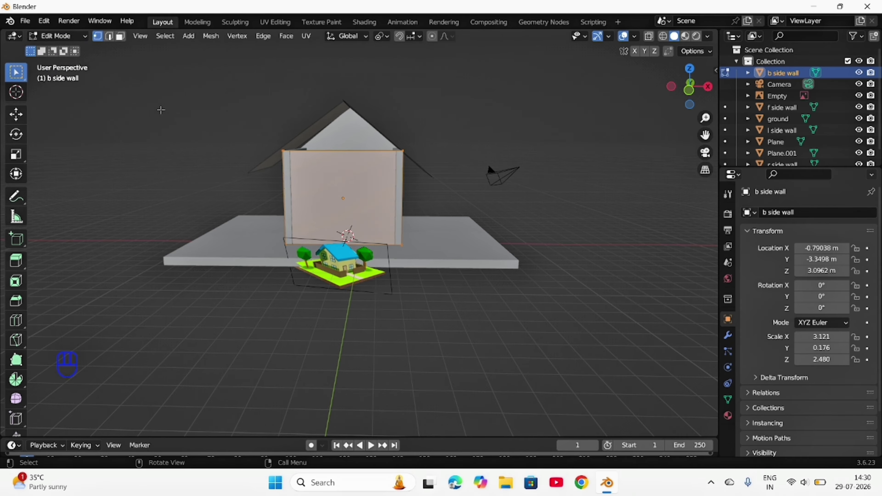
middle_drag(160, 109, 169, 129)
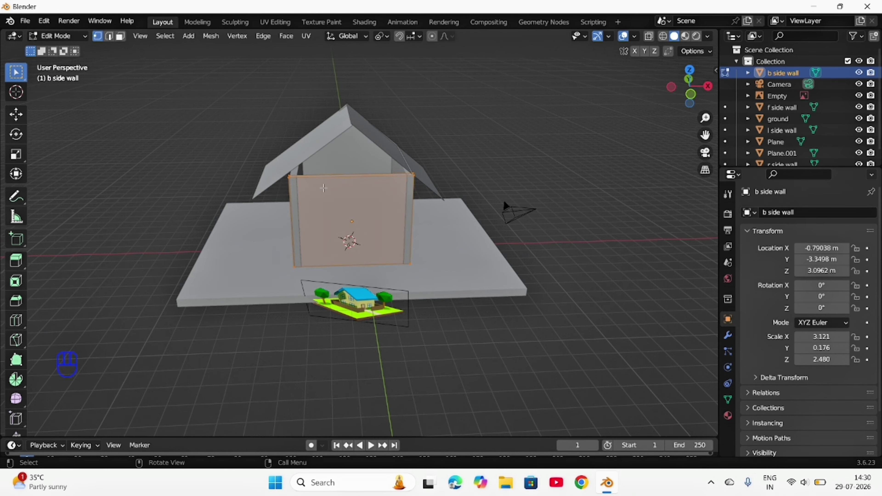
key(ctrl+r)
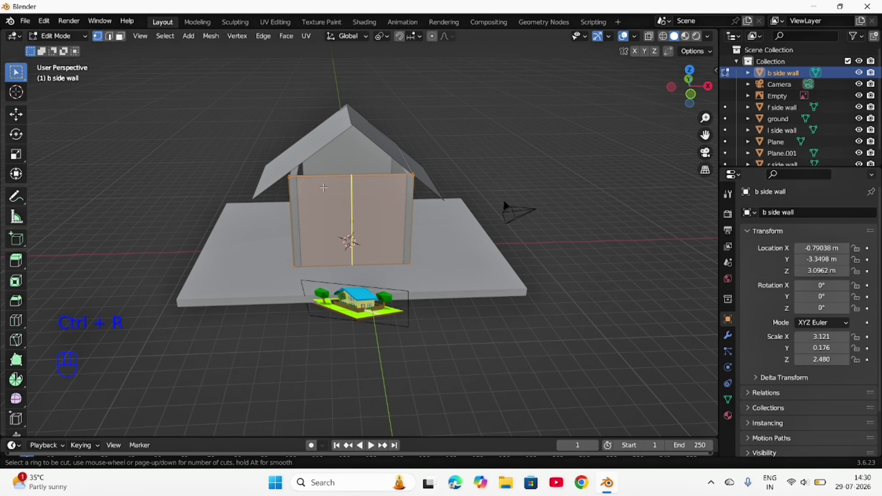
click(323, 188)
click(323, 188)
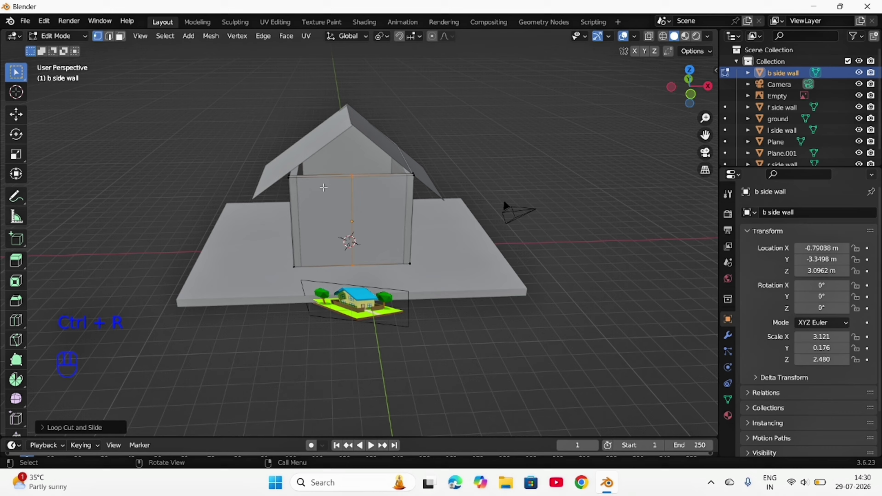
Step: Raise the back wall's top midpoint along Z into a gable peak under the roof ridge, and return to Object Mode
click(441, 125)
click(351, 174)
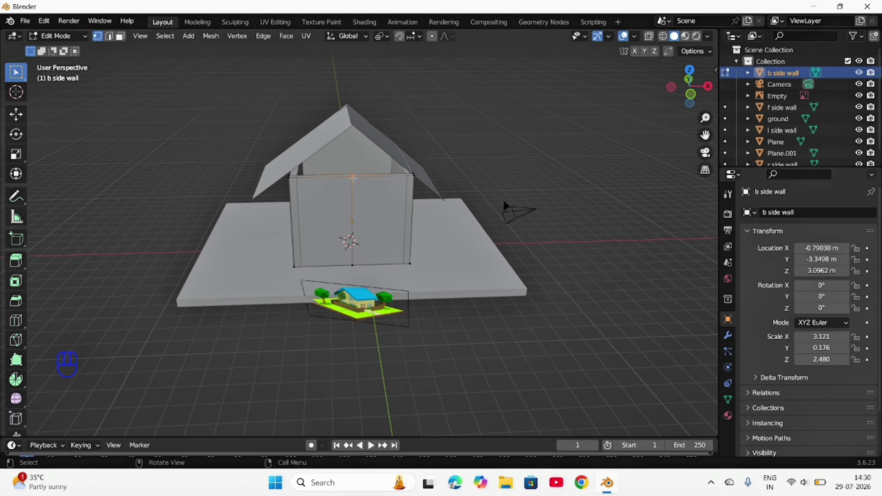
key(g)
key(z)
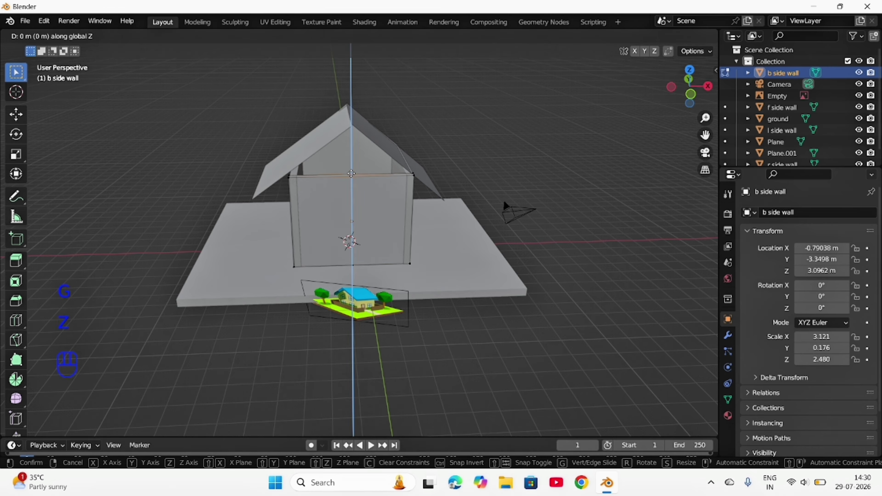
click(351, 124)
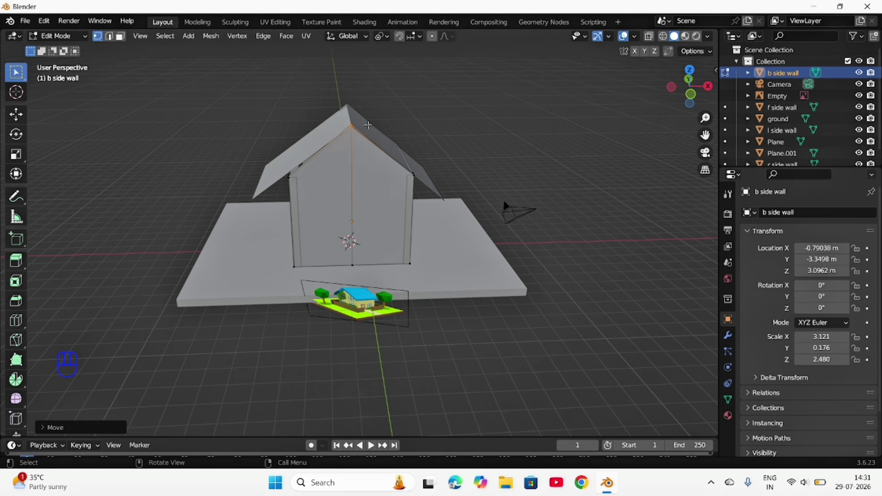
middle_drag(351, 123, 367, 147)
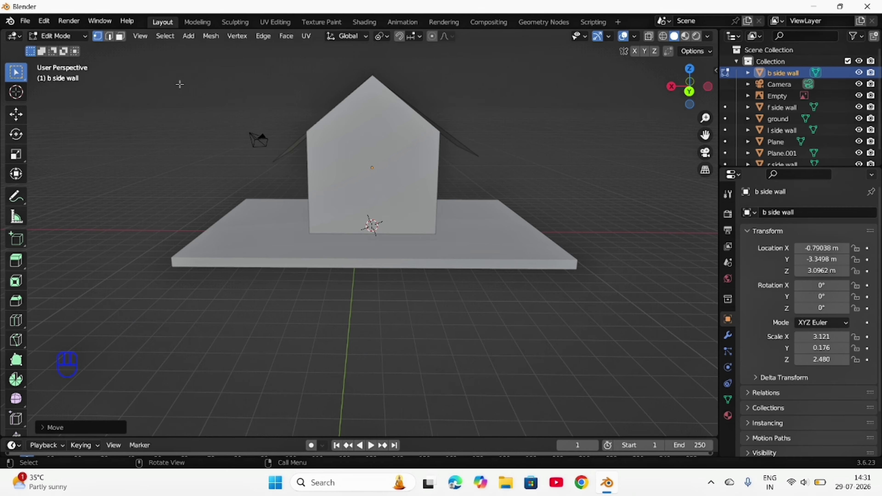
key(KP_1)
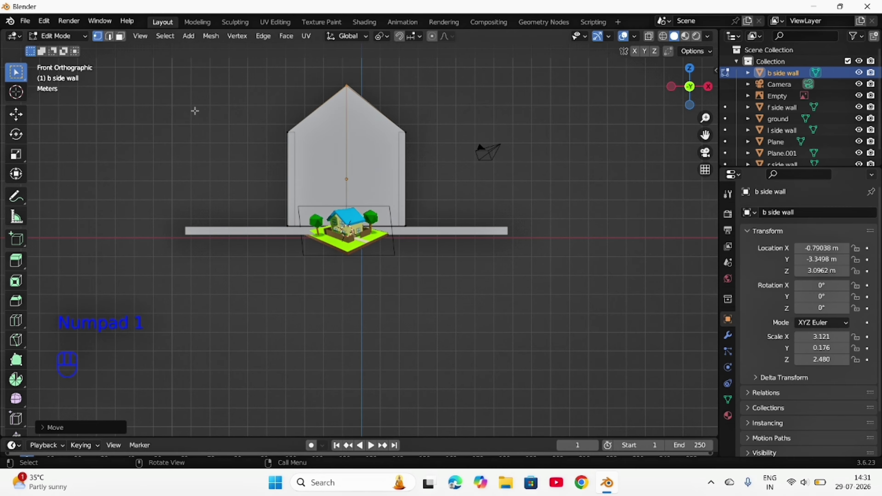
middle_drag(487, 97, 492, 135)
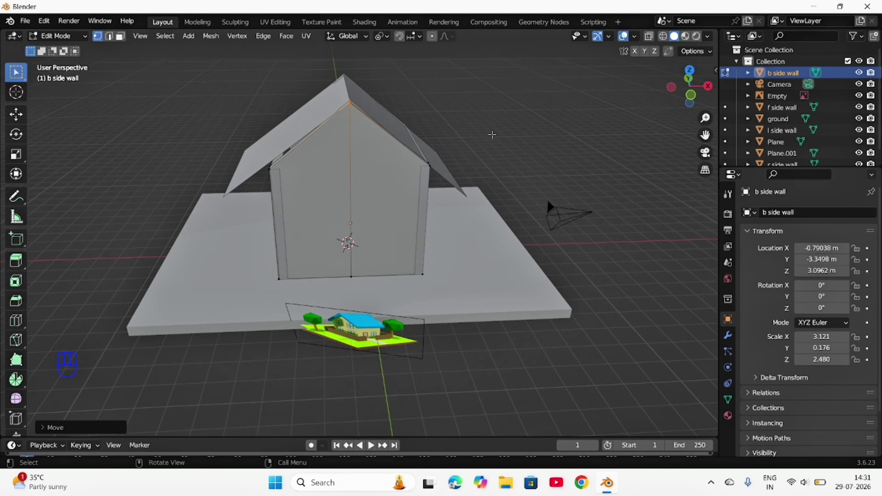
key(KP_1)
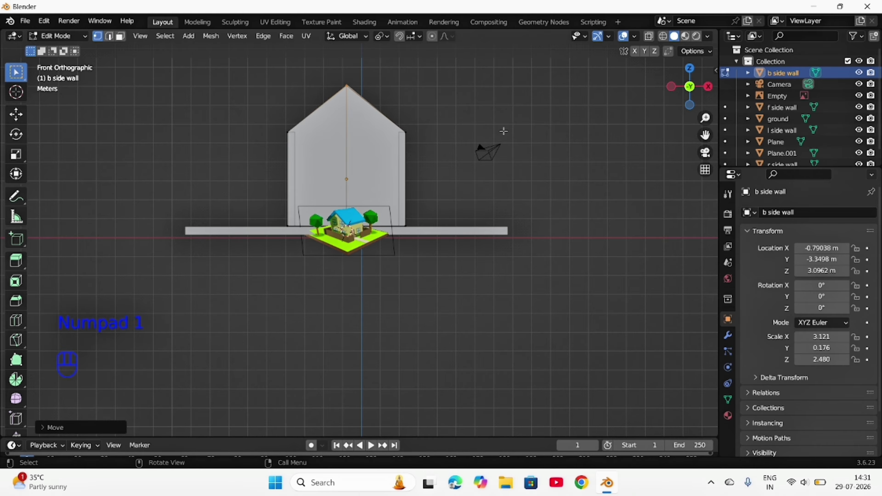
middle_drag(515, 113, 526, 136)
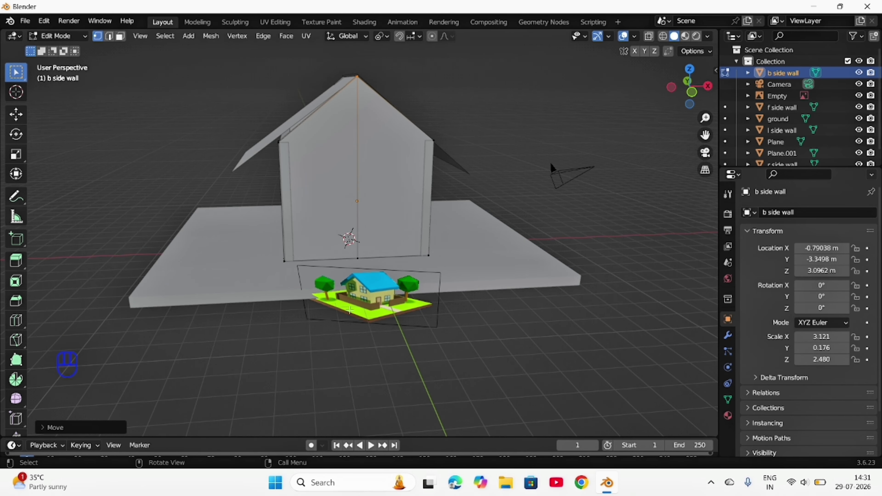
key(Tab)
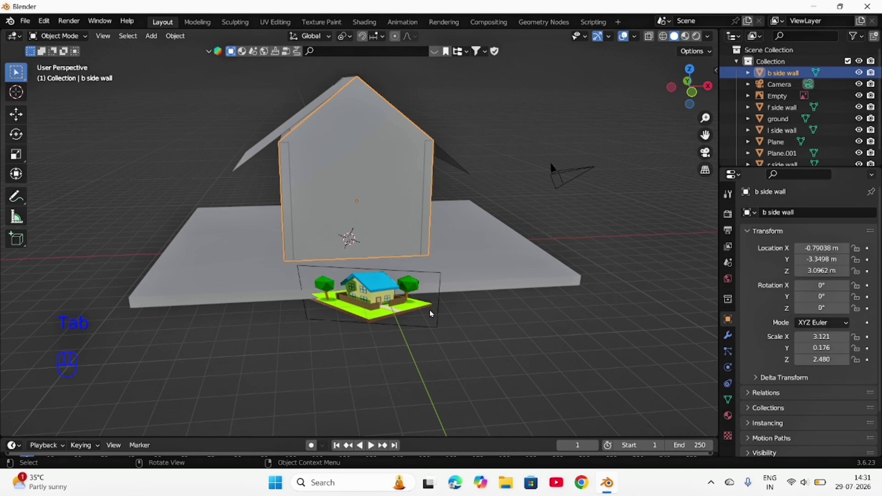
Step: Move the house reference image from in front of the back wall to beyond the ground slab's -X side
click(378, 301)
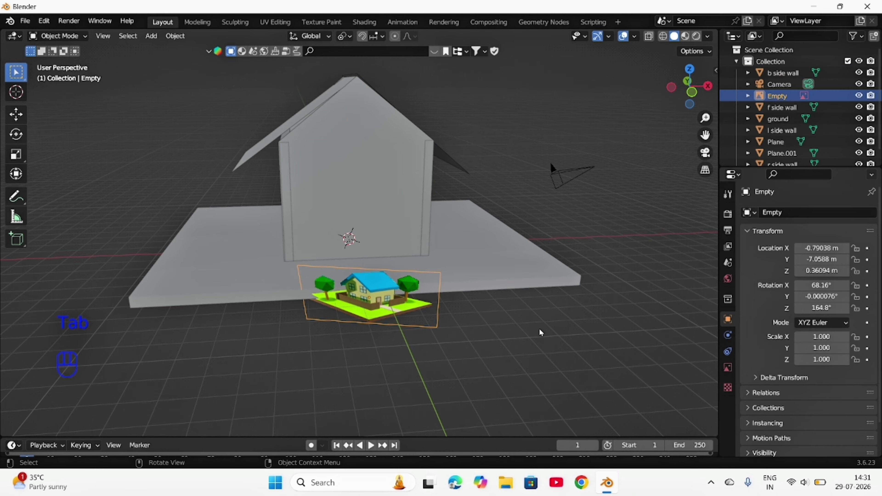
key(x)
key(g)
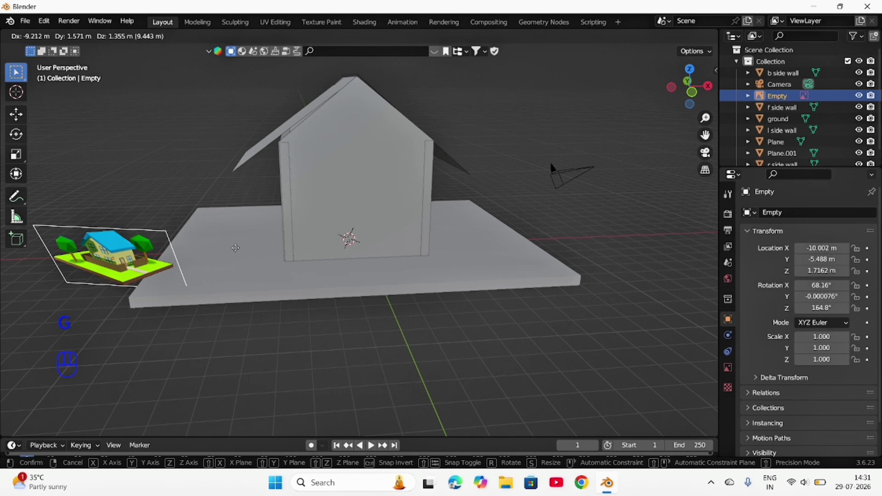
click(282, 256)
Step: In Edit Mode, add a vertical loop cut to the back wall (b side wall), slid close to its +X edge
mouse_move(509, 264)
middle_down()
mouse_move(469, 284)
mouse_move(508, 262)
mouse_move(494, 269)
middle_up()
middle_drag(416, 237, 423, 232)
click(346, 173)
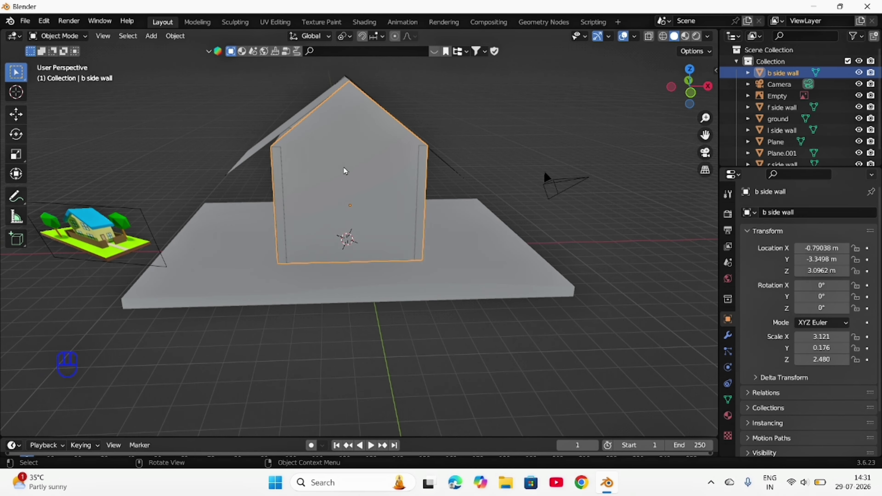
click(80, 37)
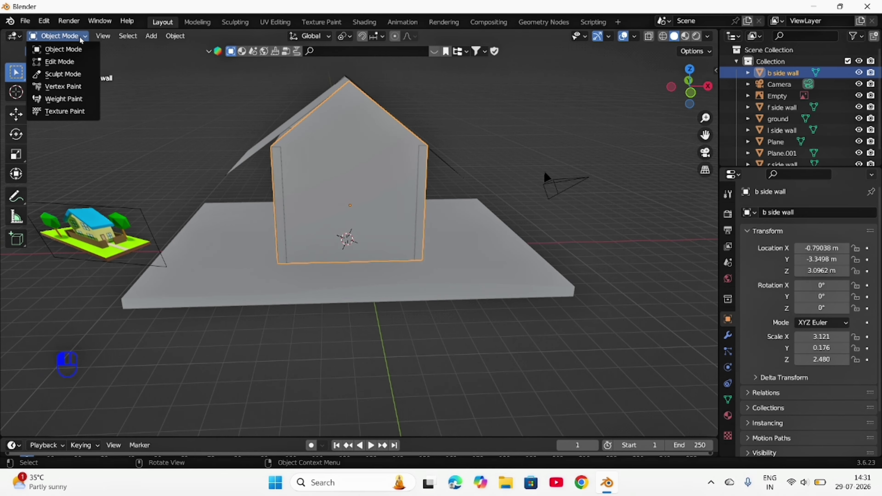
click(84, 62)
middle_drag(383, 177, 382, 175)
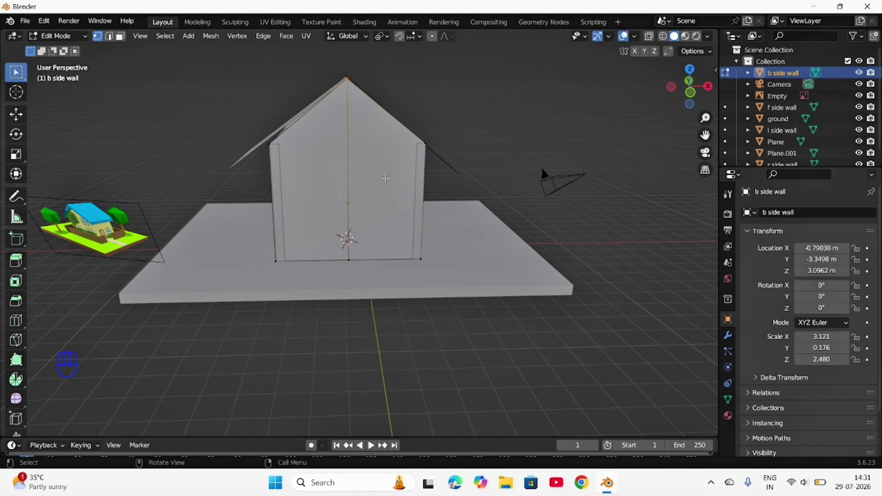
key(ctrl+r)
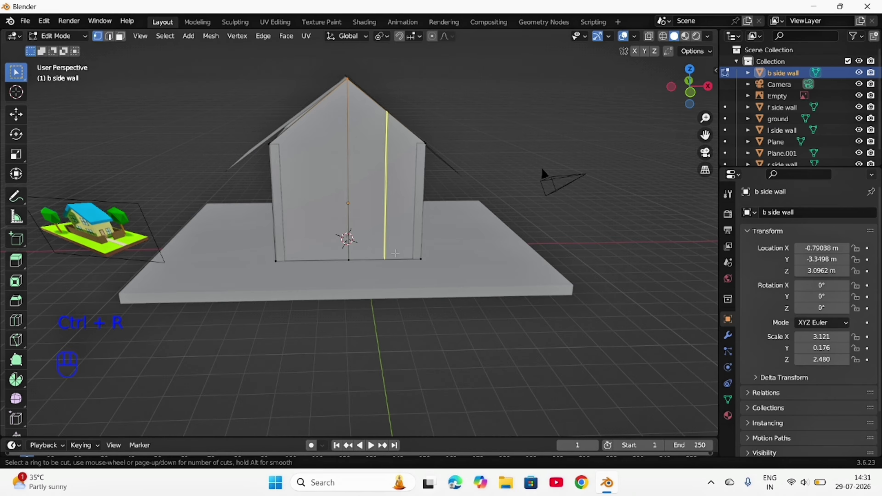
click(395, 253)
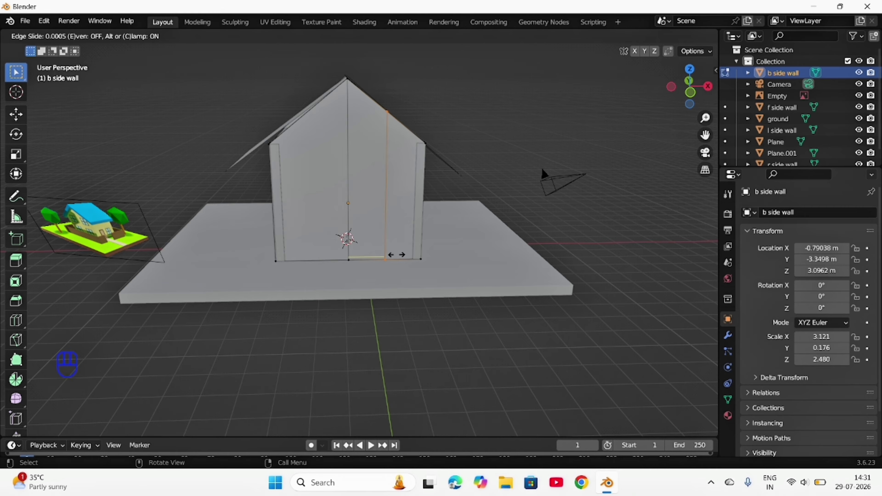
click(409, 257)
Step: Add a horizontal loop cut just below the back wall's eaves and lower its middle point about 1.7 m along Z to level it
key(ctrl+r)
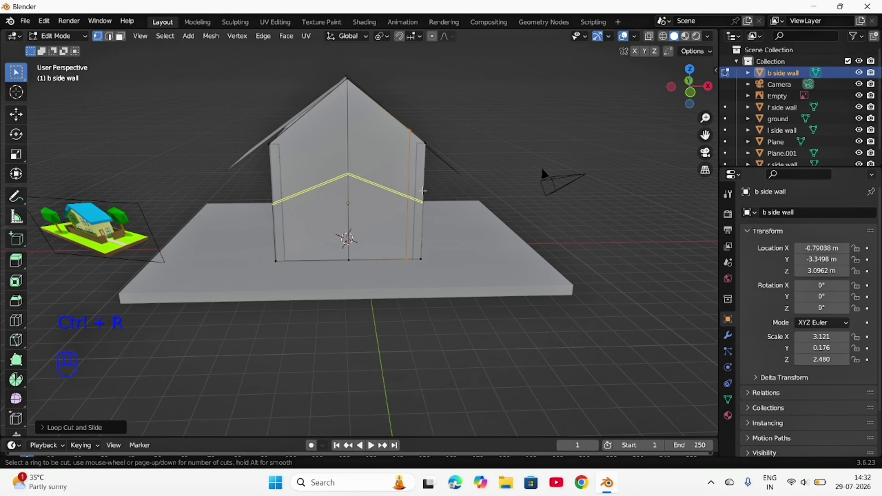
drag(426, 188, 346, 122)
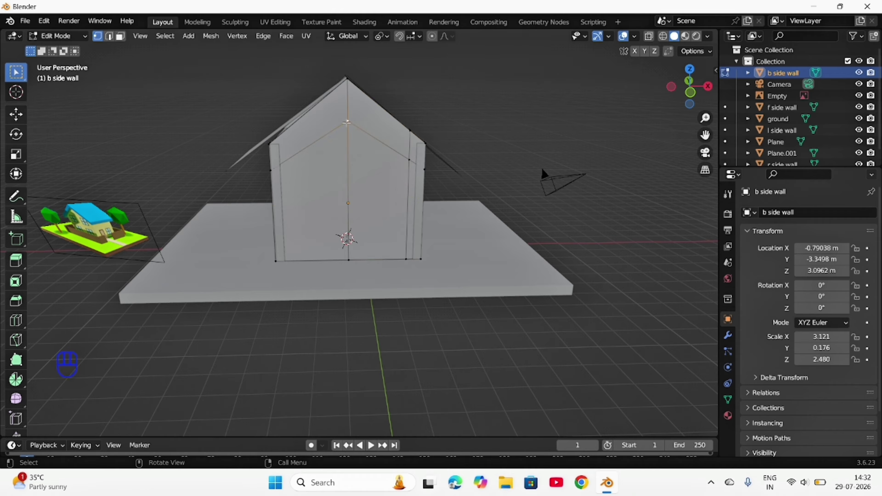
drag(336, 116, 364, 134)
key(g)
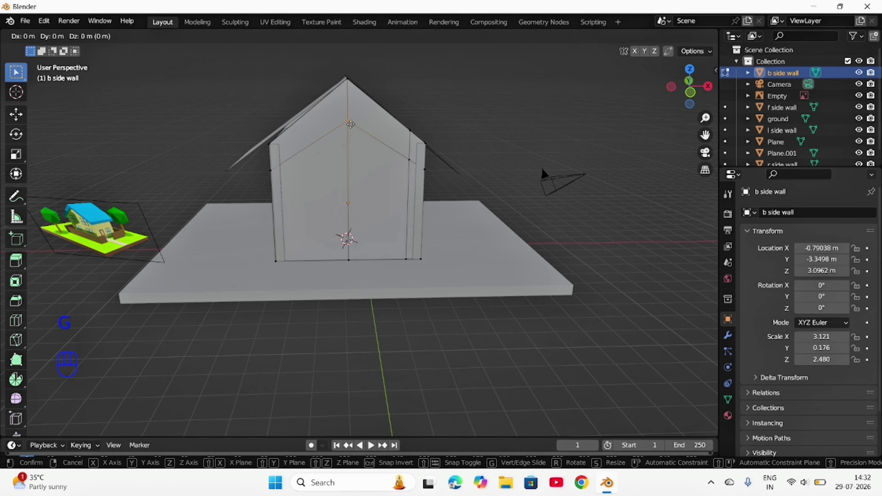
key(z)
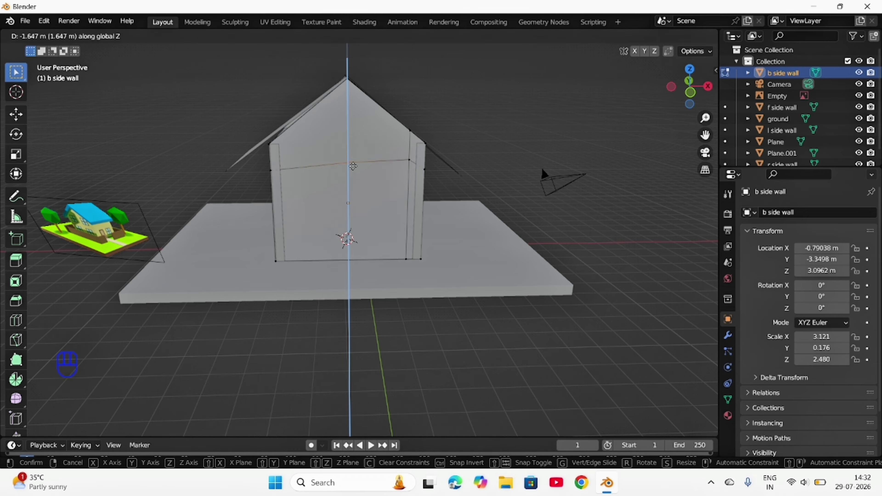
click(354, 168)
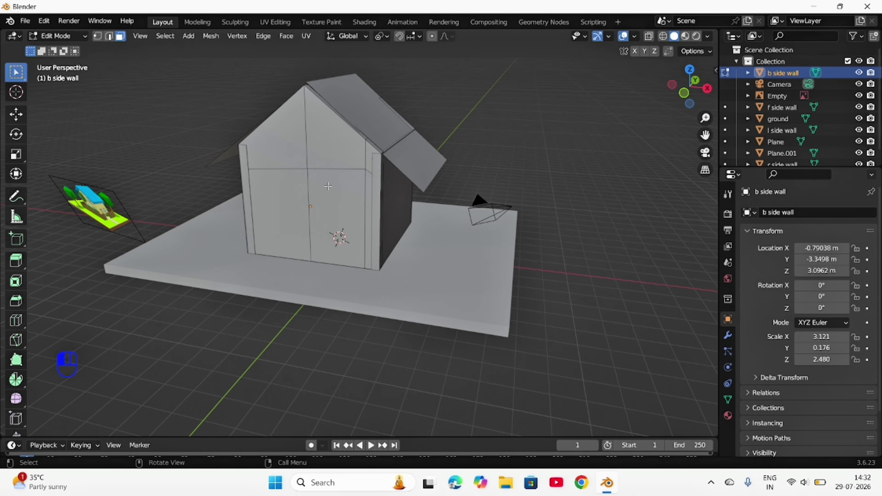
Step: Delete the back wall's outer face below the horizontal cut, between the centre line and the +X vertical cut
click(328, 188)
middle_drag(328, 188, 351, 179)
middle_drag(357, 223, 381, 224)
key(x)
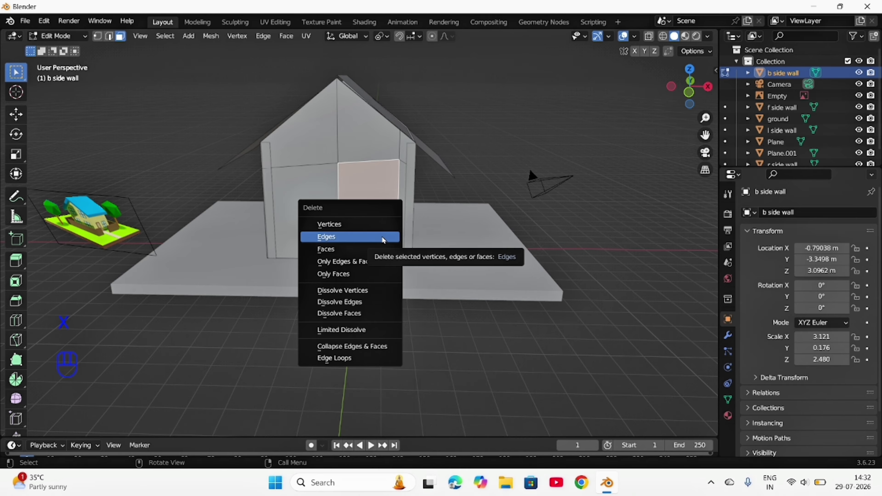
click(384, 252)
middle_drag(509, 247, 519, 225)
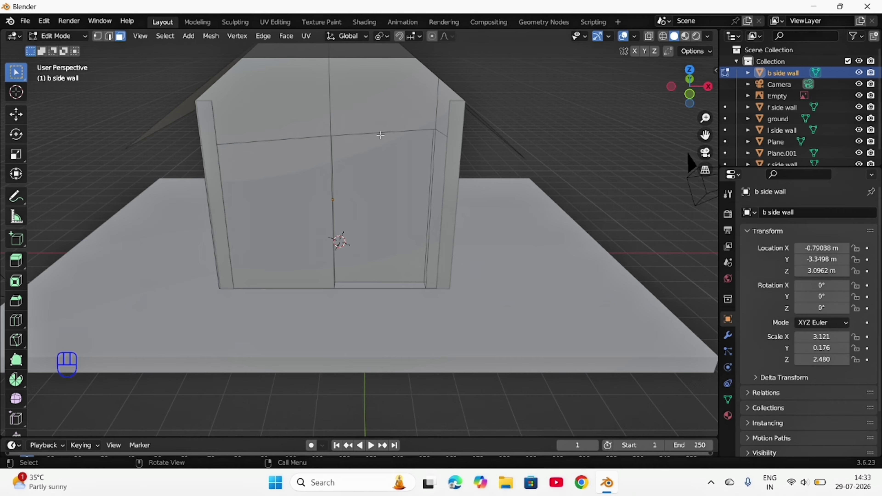
Step: Add a vertical loop cut to the back wall midway between its centre line and the +X cut, and return to Object Mode
key(ctrl+r)
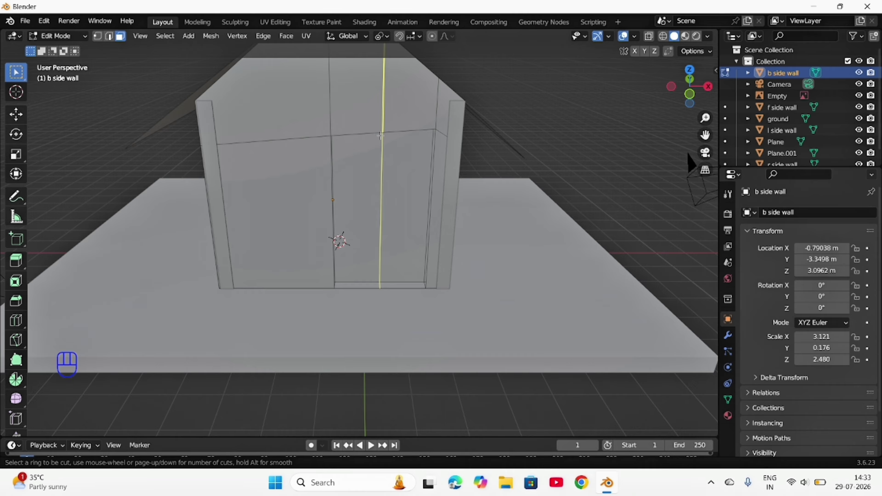
click(381, 136)
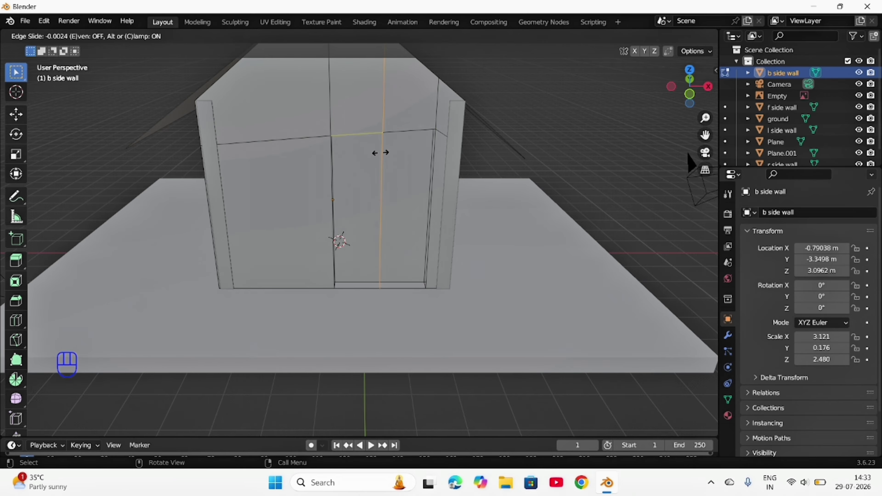
click(385, 199)
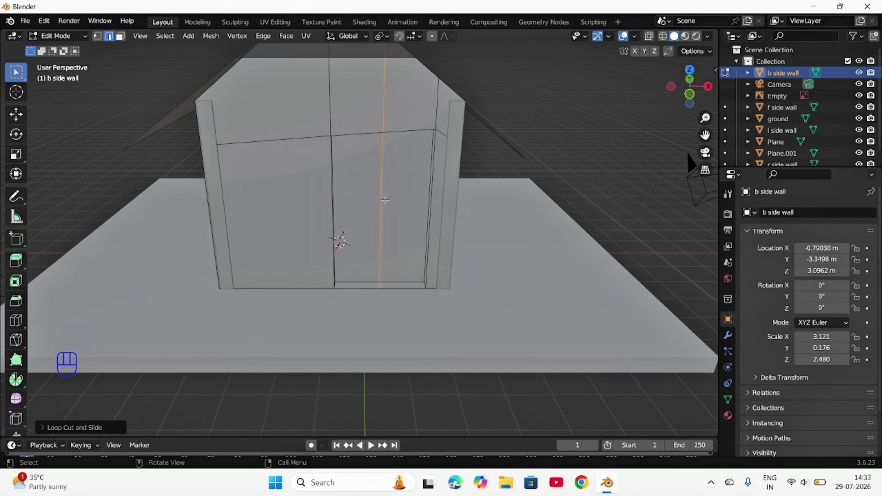
key(ctrl+r)
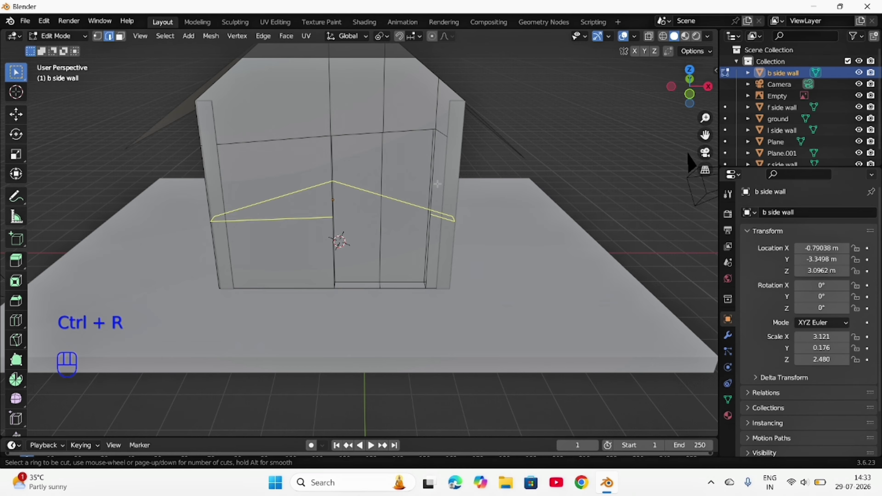
right_click(591, 107)
middle_drag(591, 107, 645, 118)
scroll(574, 114, down, 4)
key(Tab)
middle_drag(516, 109, 560, 109)
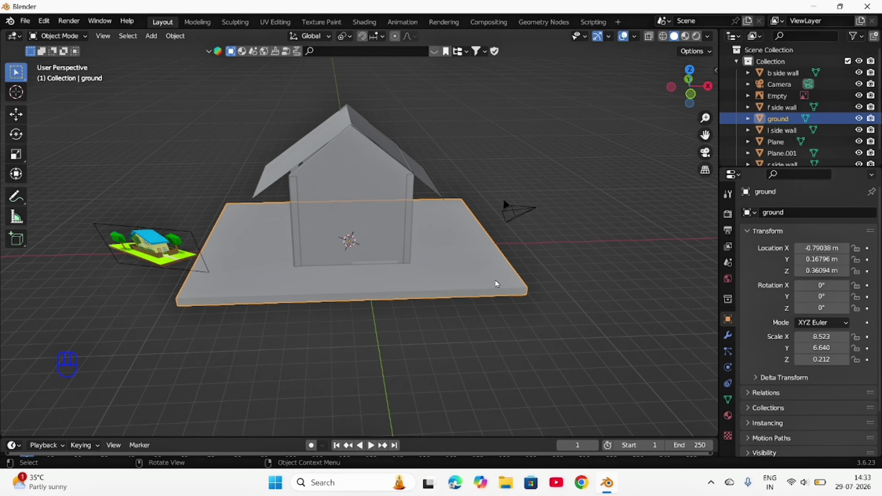
Step: Give the ground slab a new green material with hue 0.287, saturation 0.968 and value 0.363, and switch the viewport to Material Preview shading
click(728, 416)
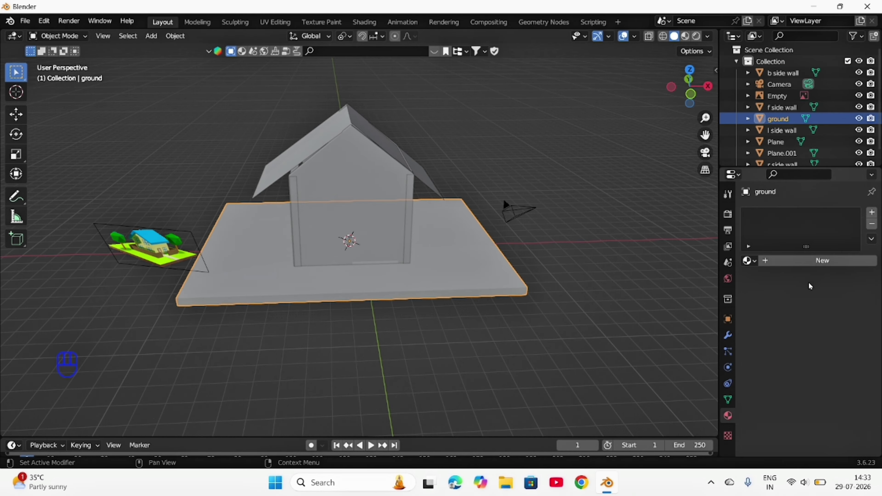
click(807, 262)
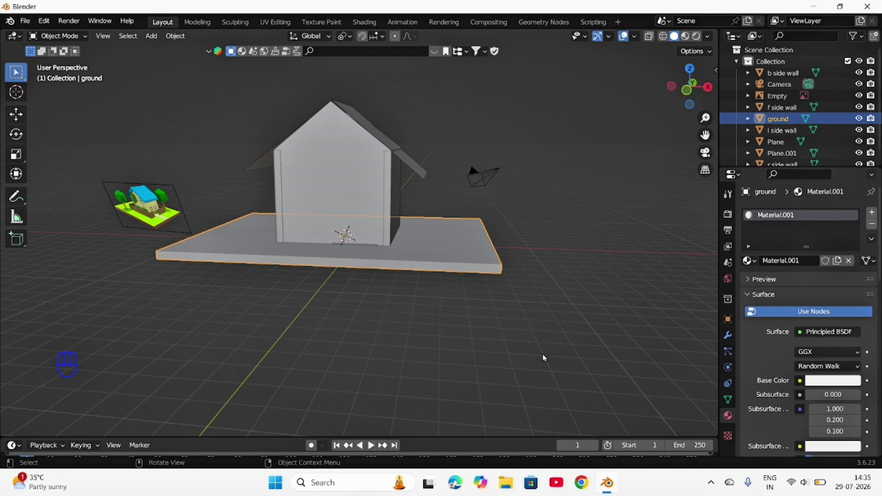
scroll(861, 286, down, 5)
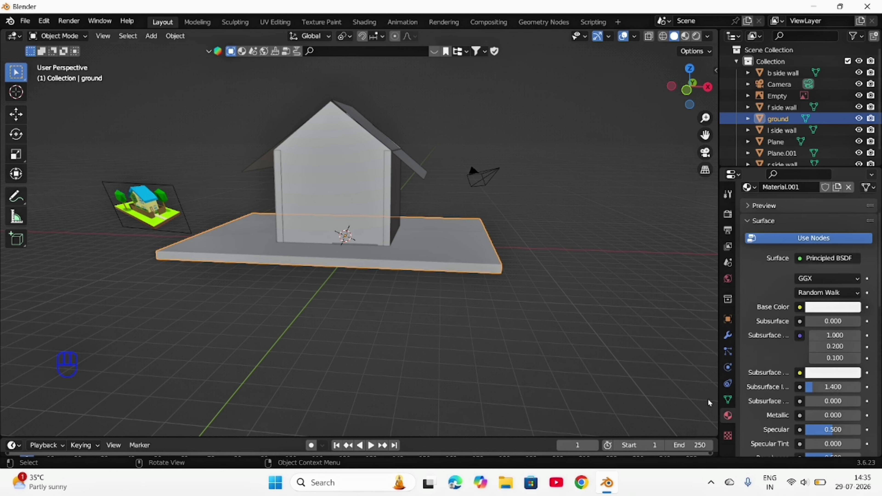
scroll(860, 268, up, 4)
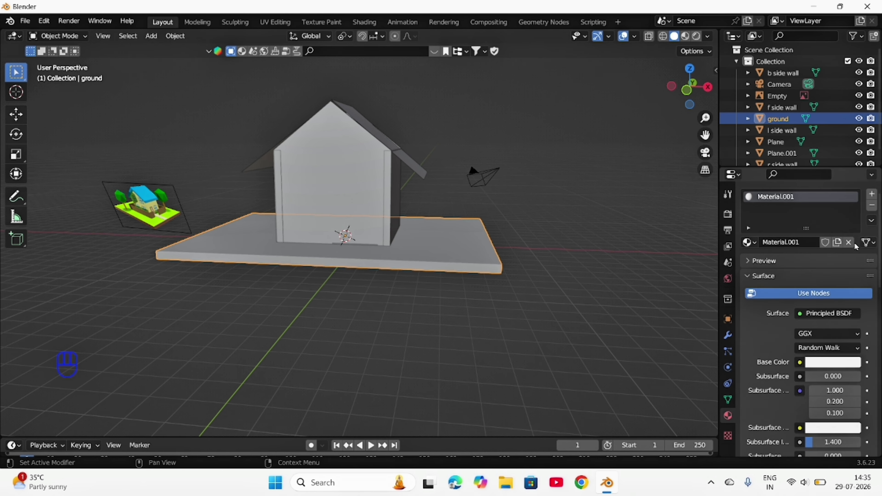
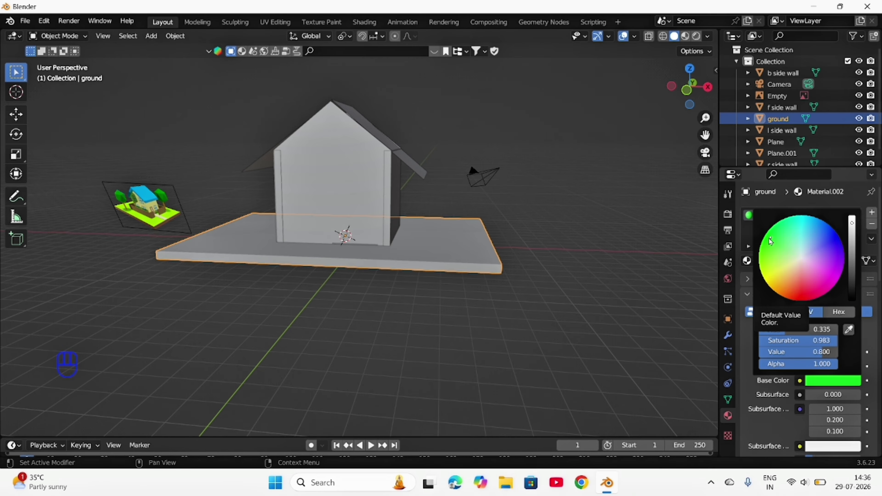
click(685, 36)
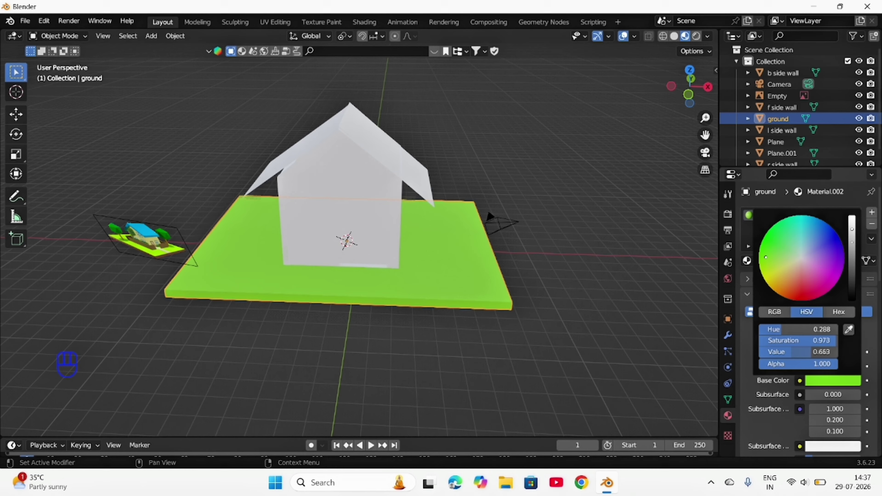
drag(851, 229, 854, 253)
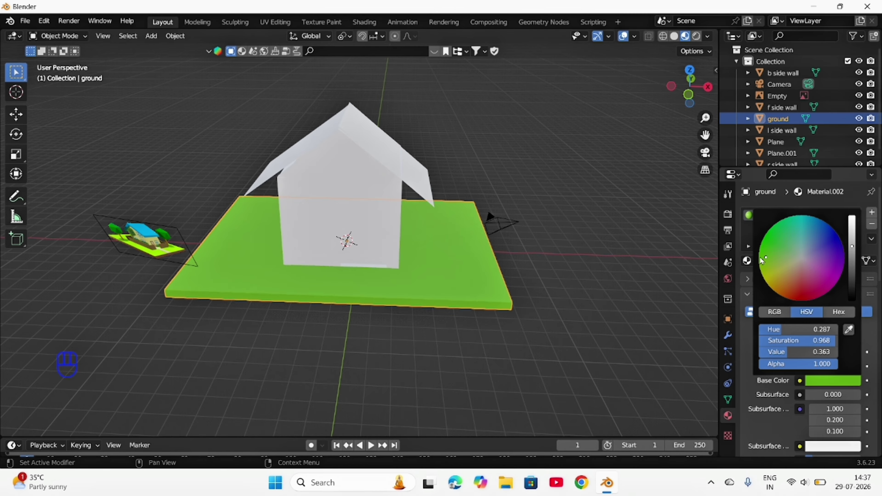
Step: Give the +X roof slope (Plane) a new material with a sky-blue base colour
click(775, 141)
click(808, 260)
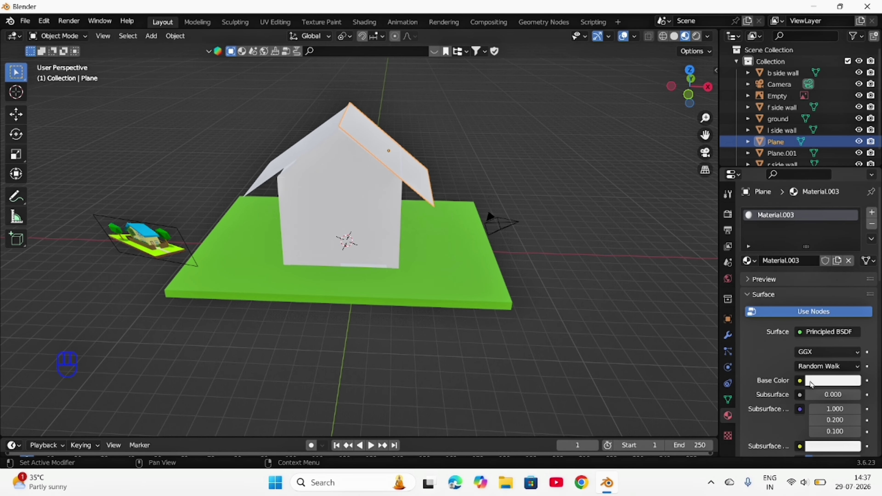
scroll(810, 377, down, 1)
click(814, 363)
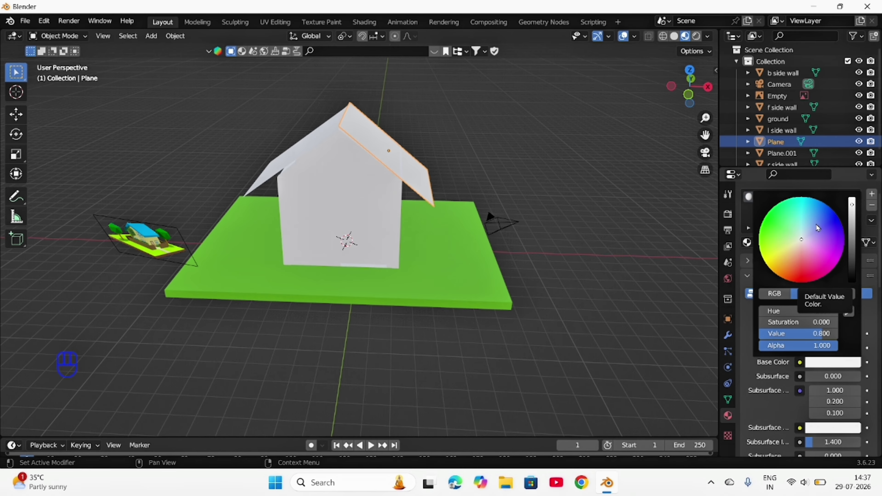
click(759, 241)
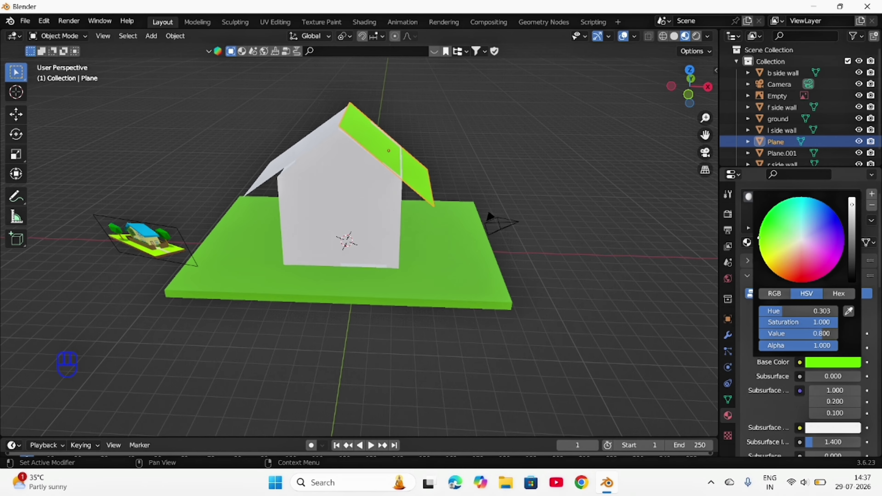
click(833, 219)
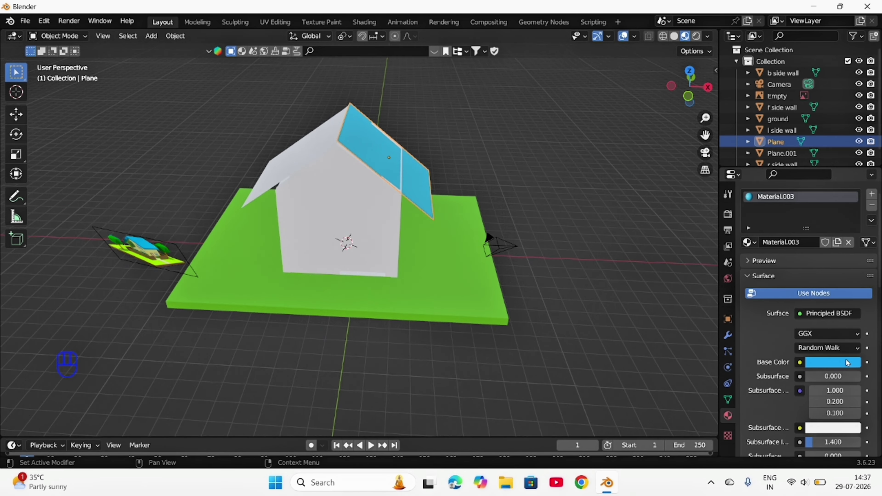
Step: Set the roughness of the +X roof slope's blue material to 0.574, keeping Metallic at 0
scroll(842, 386, down, 6)
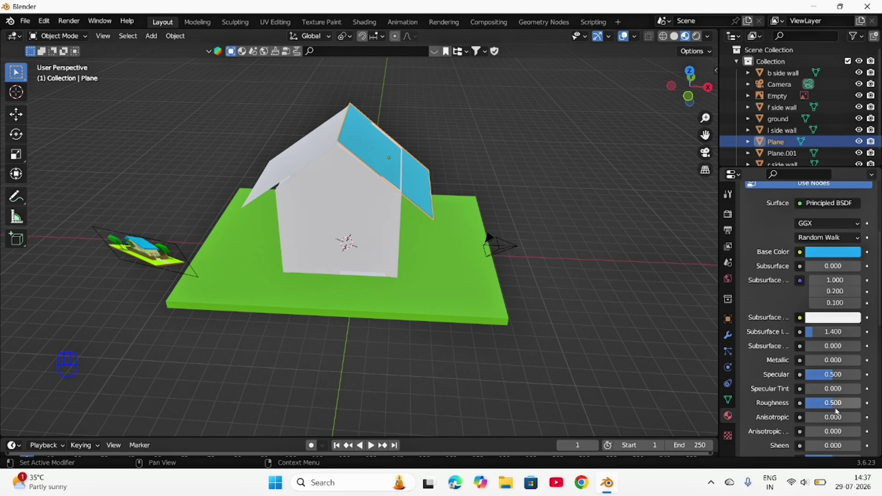
mouse_move(821, 404)
mouse_down()
mouse_move(851, 403)
mouse_move(780, 403)
mouse_move(805, 403)
mouse_up()
text(1)
key(Return)
mouse_move(820, 359)
mouse_down()
mouse_move(859, 360)
mouse_move(805, 360)
mouse_up()
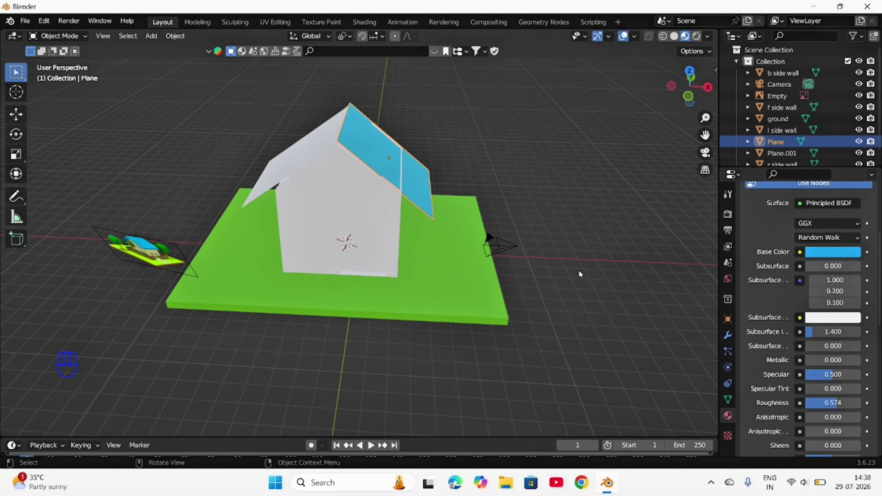
Step: Set the roughness of the ground slab's green material to 0.607
click(449, 293)
scroll(829, 364, down, 4)
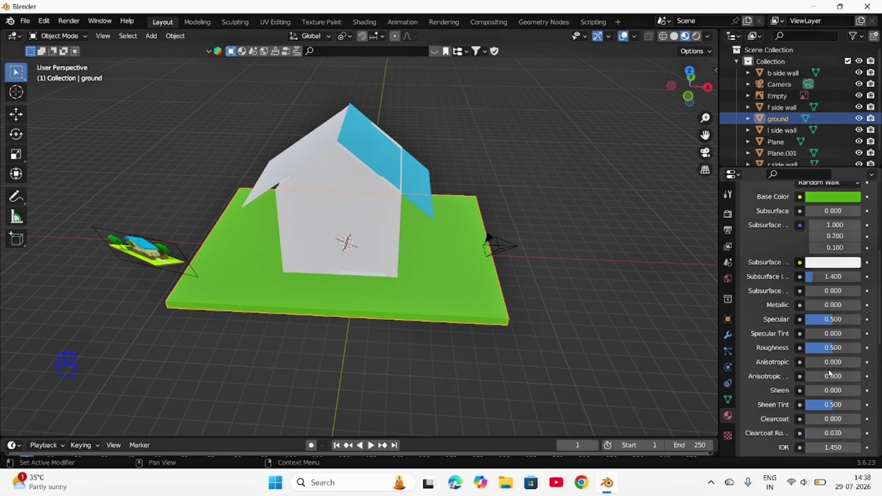
mouse_move(833, 348)
mouse_down()
mouse_move(862, 348)
mouse_move(811, 347)
mouse_move(855, 348)
mouse_move(839, 348)
mouse_up()
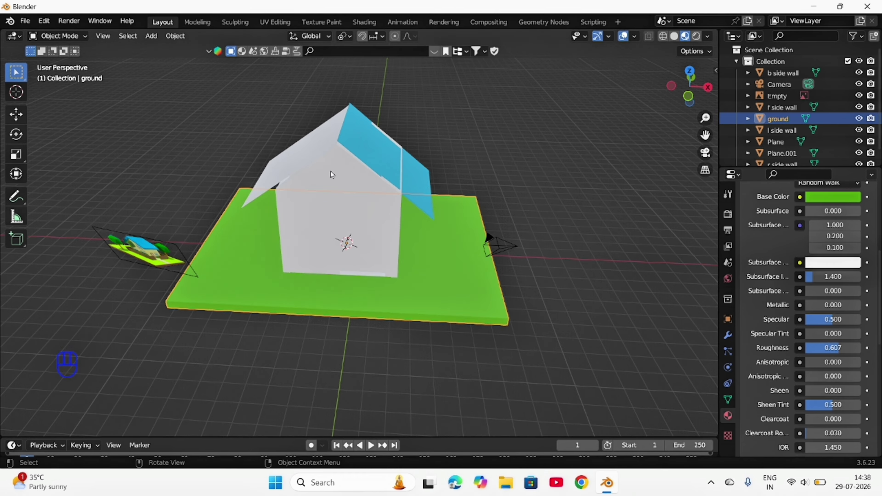
Step: Give the -X roof slope (Plane.001) a new material with a sky-blue base colour to match the other slope
click(305, 152)
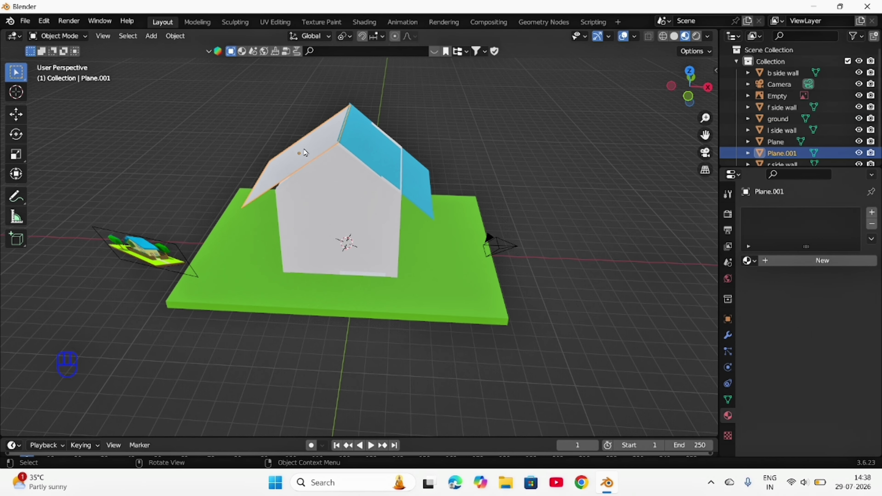
click(791, 261)
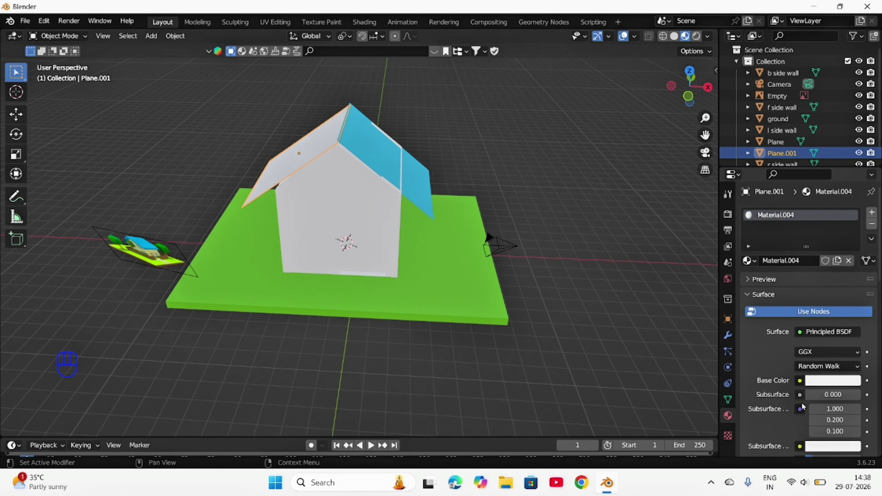
click(829, 381)
click(812, 232)
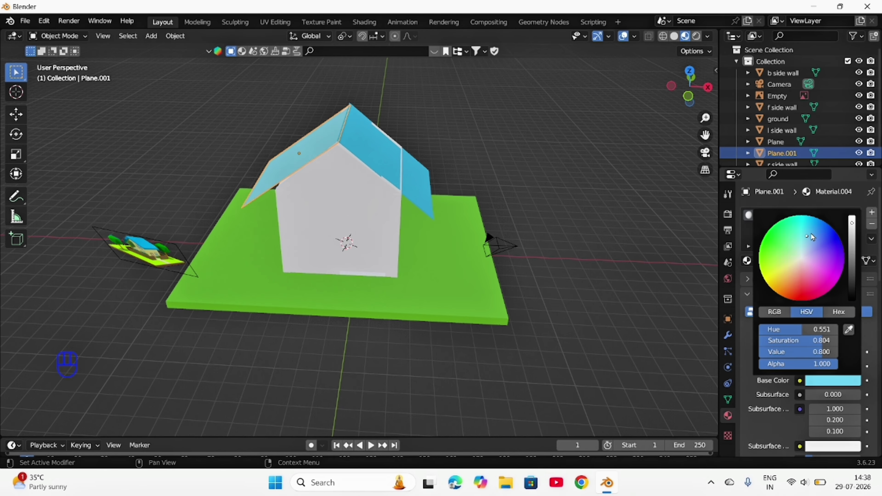
Step: Give the b side wall a new material with a yellow base colour of hue 0.180, saturation 0.920 and value 0.800
click(783, 72)
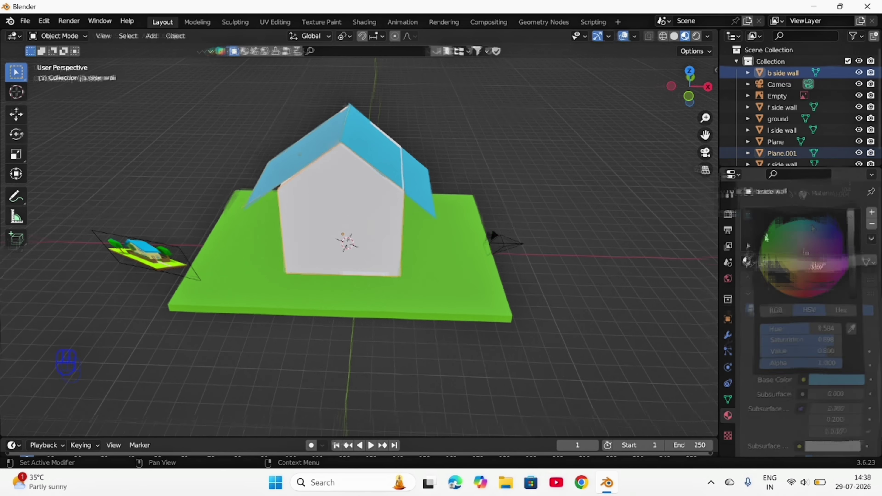
click(788, 261)
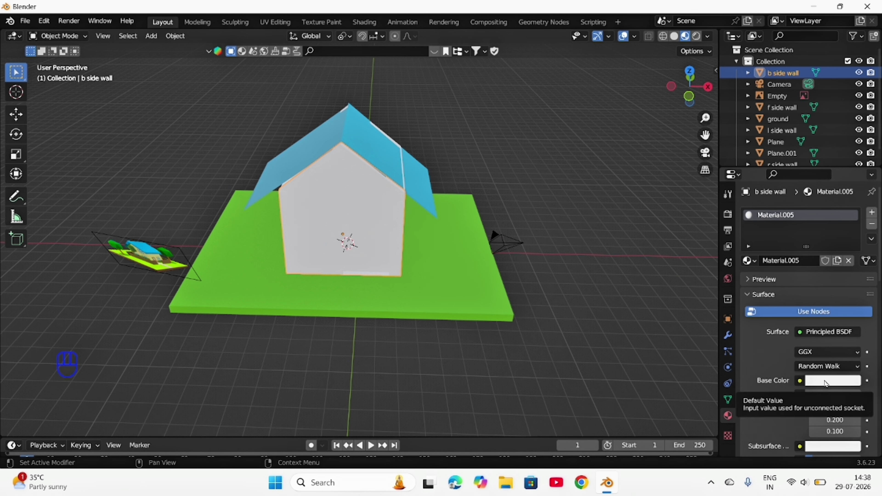
click(833, 381)
click(786, 275)
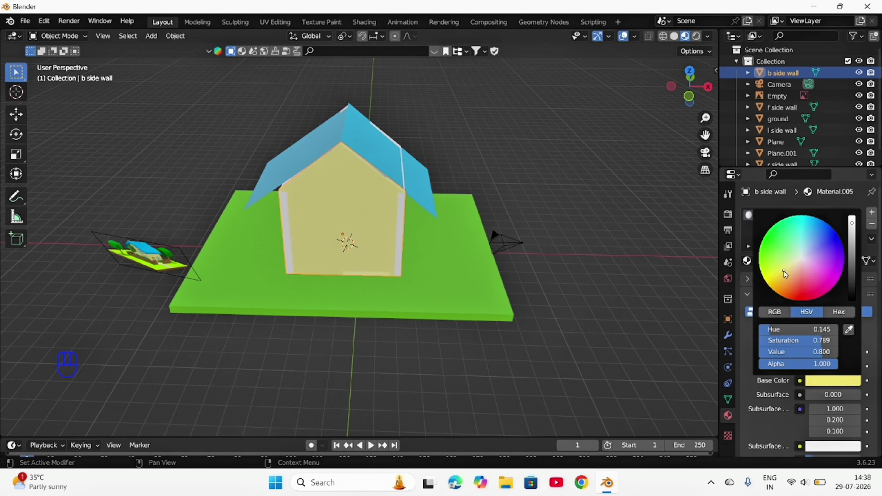
click(780, 271)
click(775, 272)
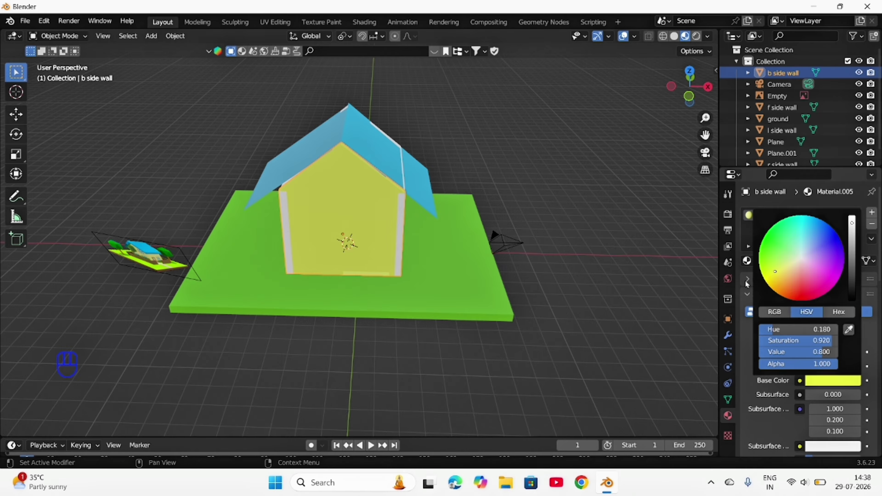
Step: Give the l side wall a new material with a yellow base colour matching the back wall
click(401, 233)
middle_drag(495, 218, 577, 190)
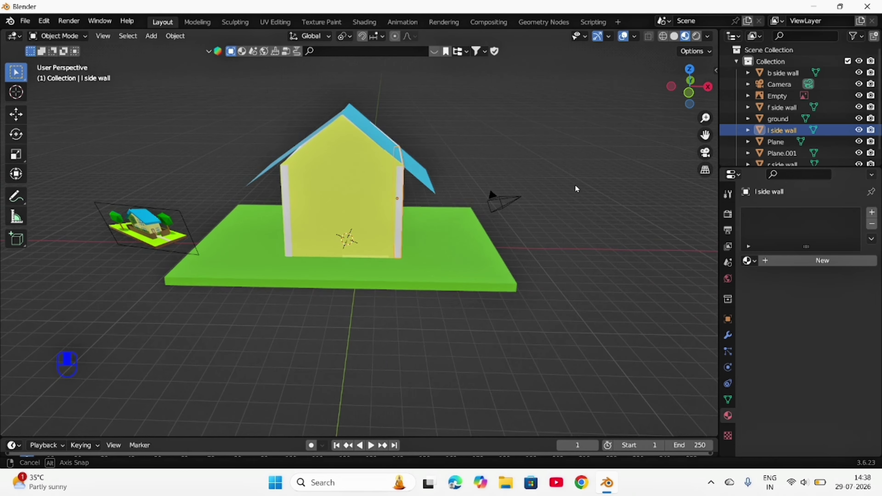
click(823, 260)
Step: Give the f side wall a new material with a yellow base colour
click(631, 226)
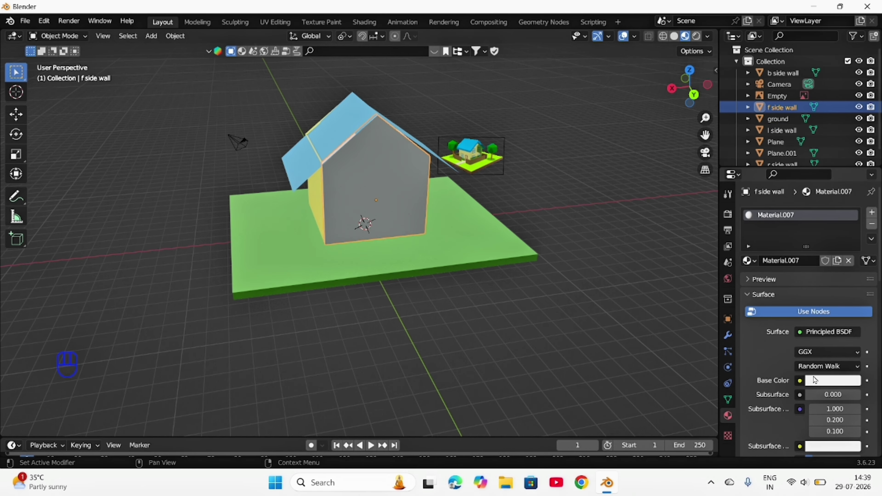
click(810, 378)
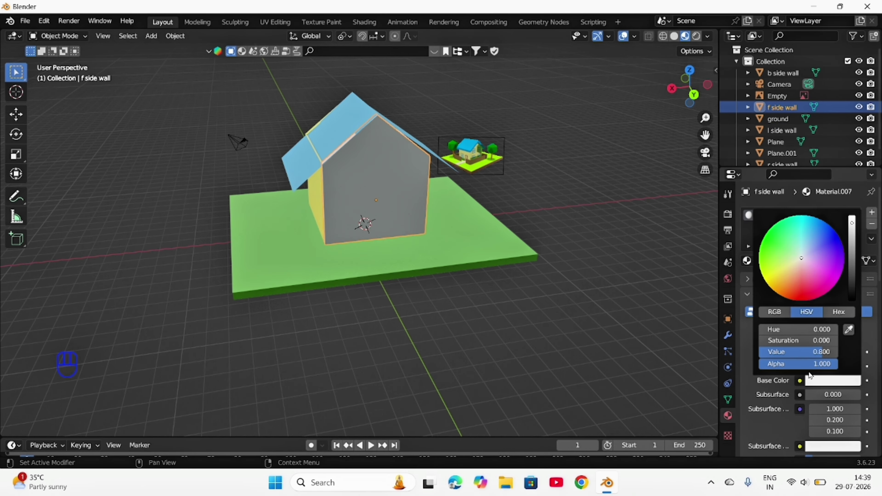
click(779, 272)
Step: Give the r side wall a new material with a yellow base colour, completing the matching set of walls
middle_drag(639, 268, 433, 235)
click(420, 229)
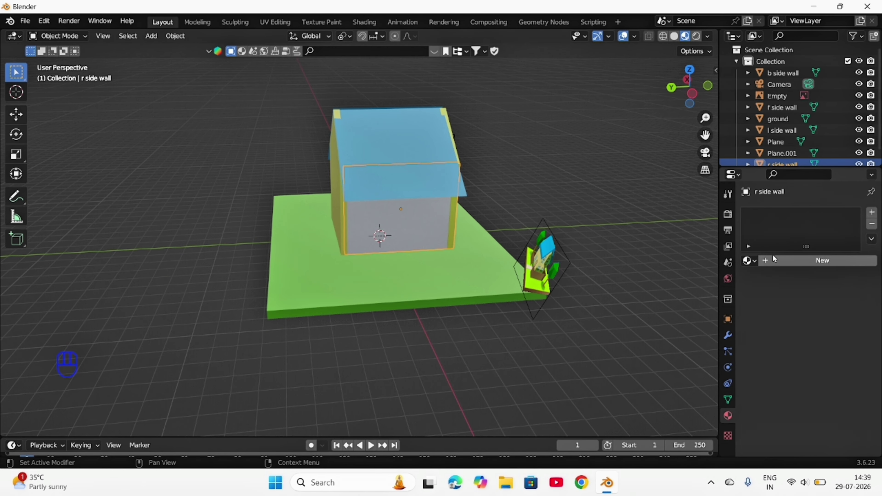
click(776, 263)
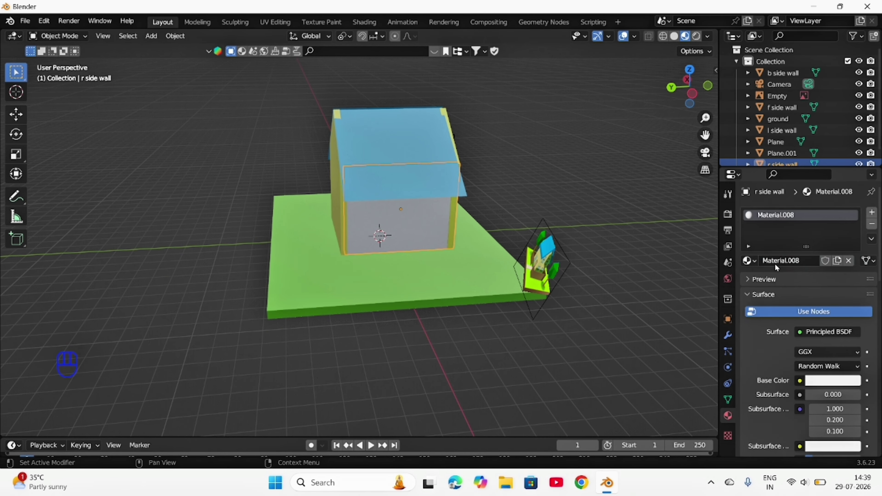
click(806, 380)
click(819, 382)
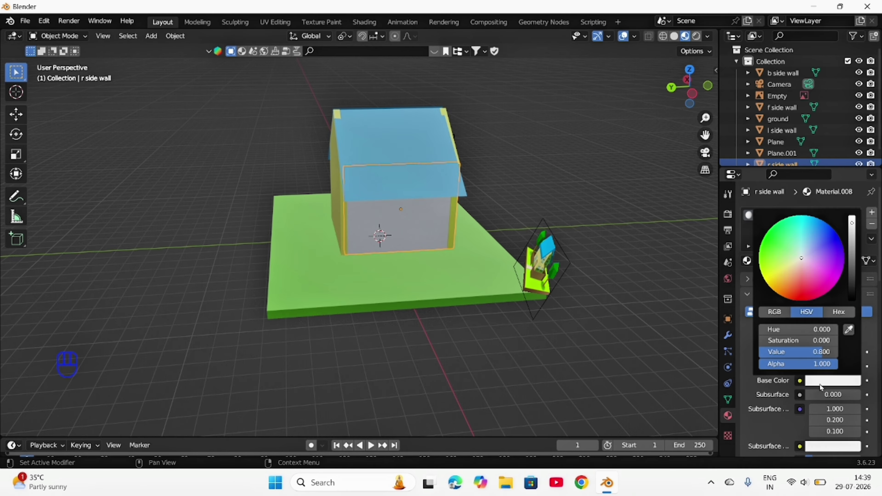
click(783, 270)
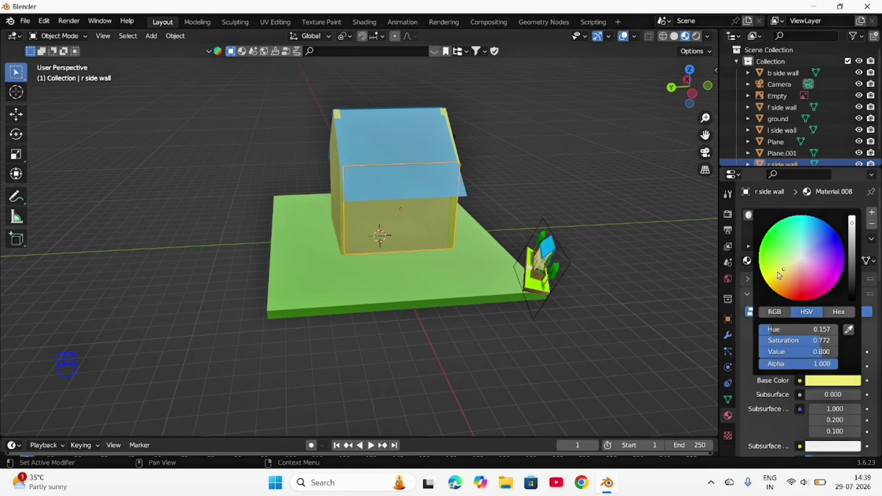
Step: In Edit Mode on the b side wall, delete the two adjacent tall lower faces on the +X half to cut a doorway
key(Tab)
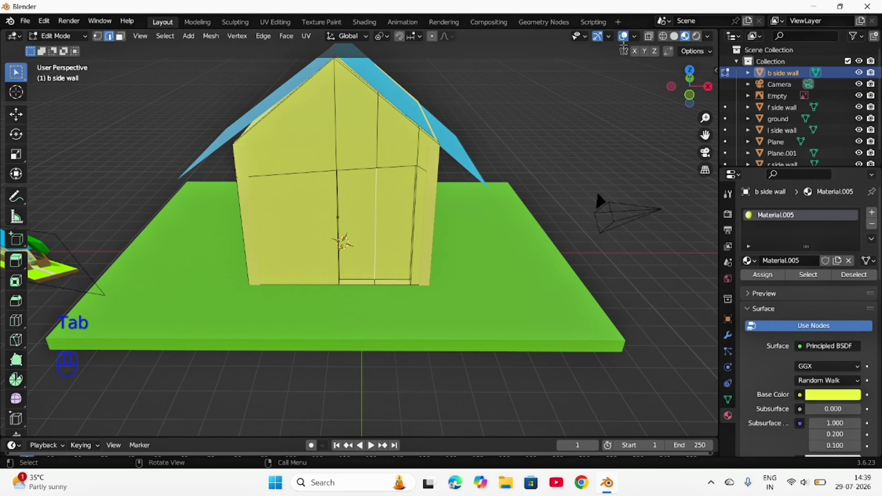
click(673, 37)
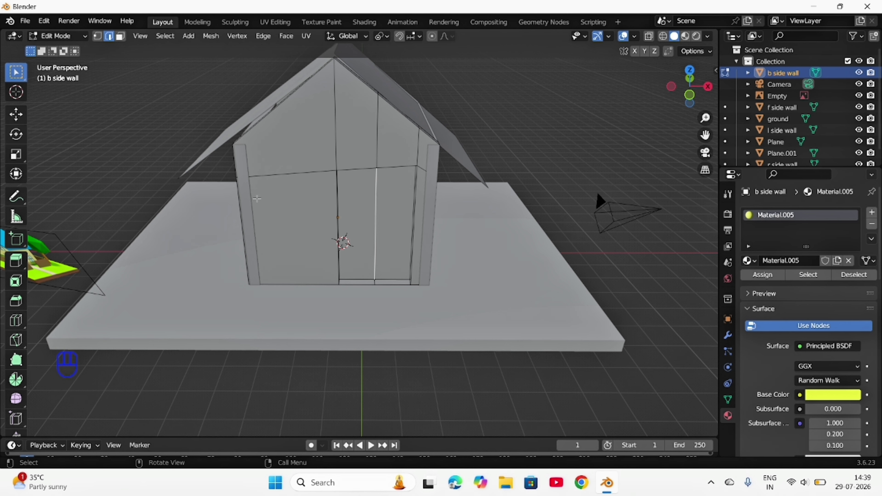
click(120, 36)
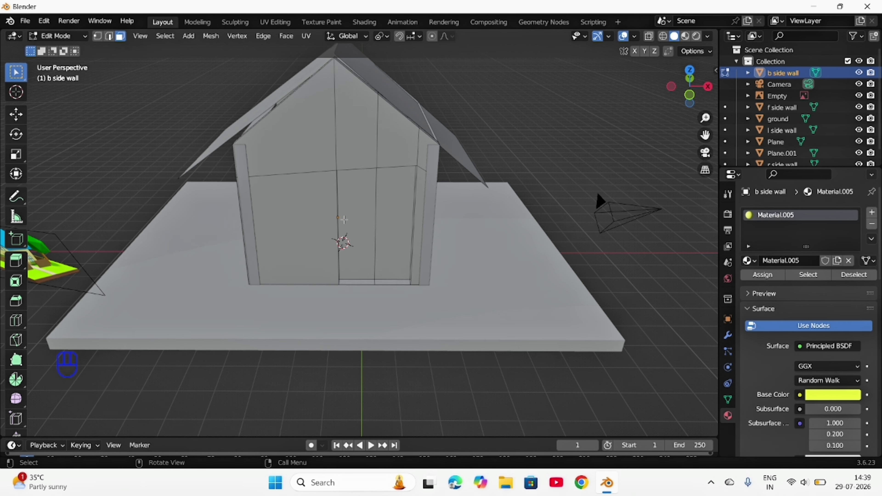
click(385, 223)
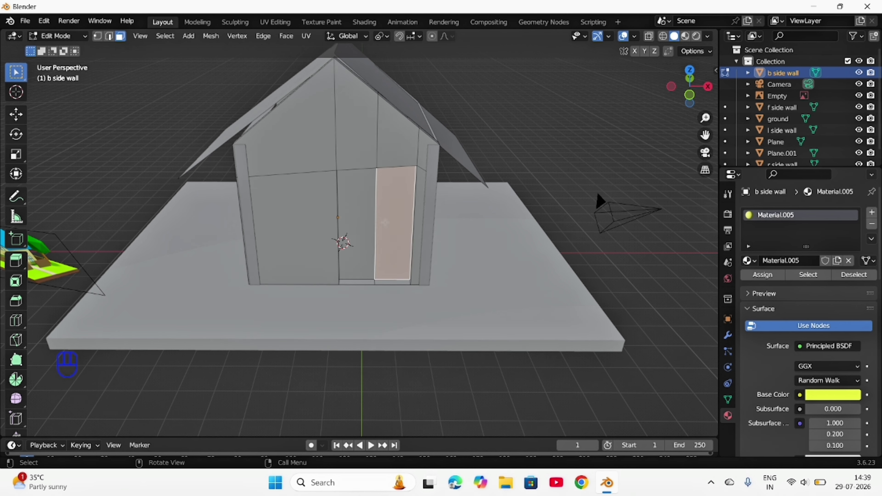
key(shift)
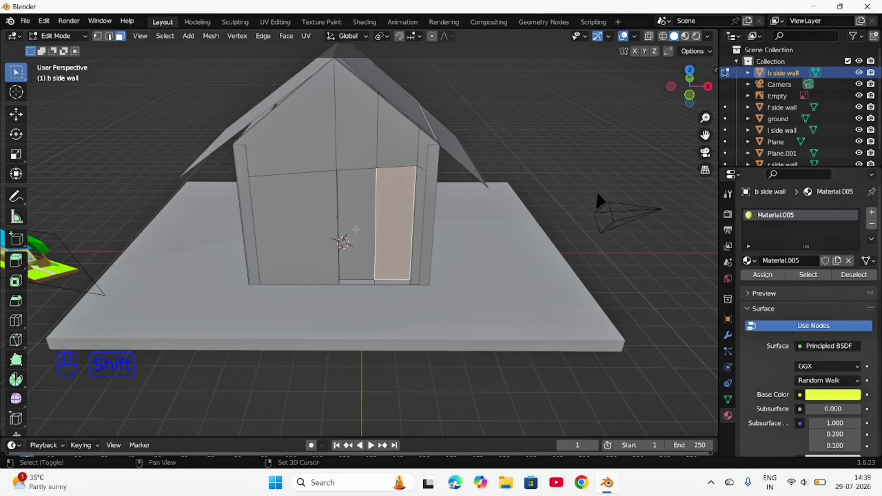
shift+click(356, 229)
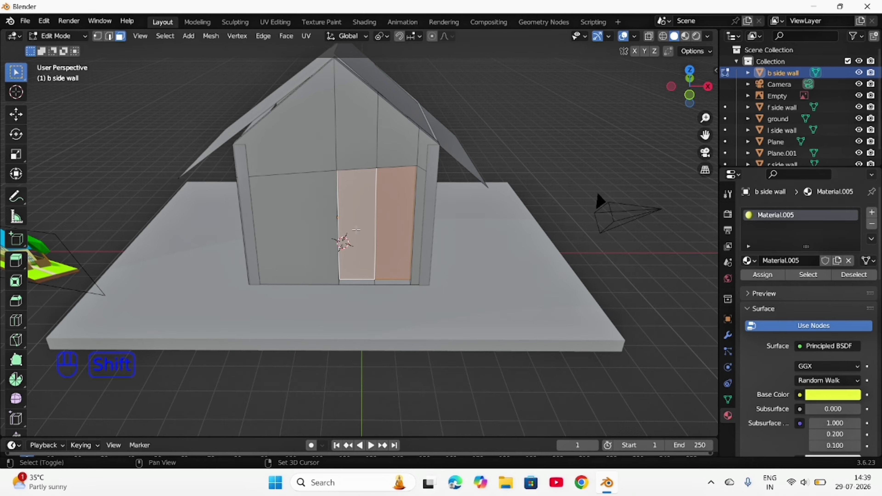
key(x)
click(517, 241)
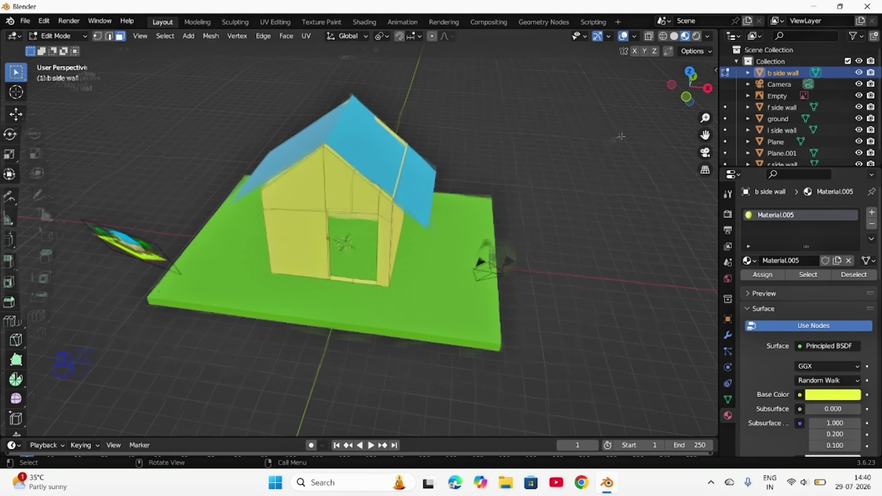
Step: Lower the doorway's upper +X corner vertex along Z, level with the opposite upper corner
middle_drag(621, 136, 583, 134)
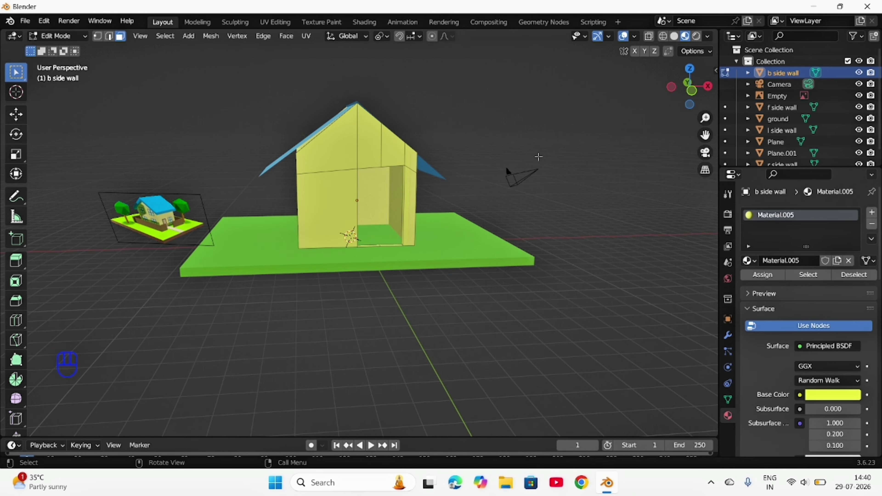
scroll(469, 197, up, 2)
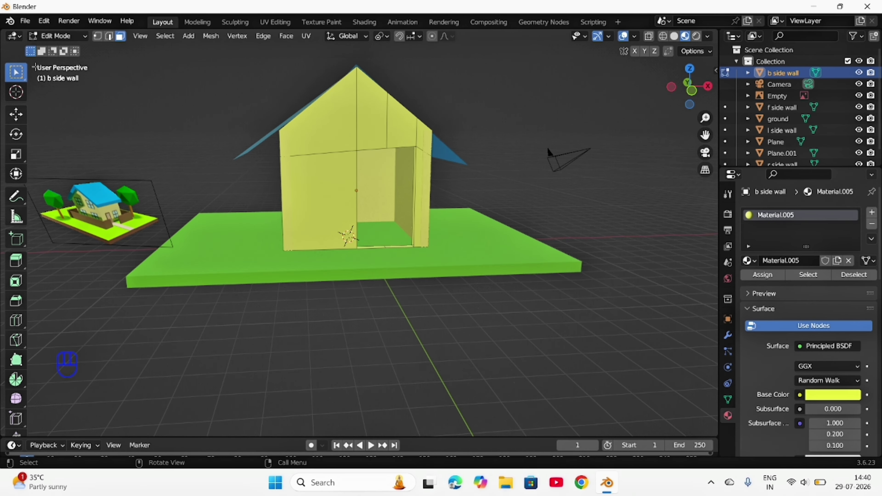
click(97, 36)
middle_drag(627, 115, 614, 149)
scroll(614, 149, up, 3)
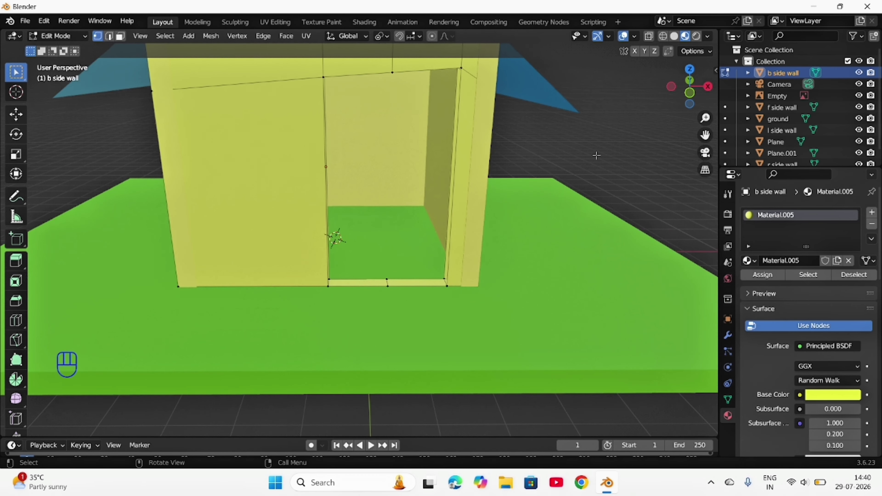
scroll(480, 115, down, 1)
drag(416, 99, 440, 119)
key(g)
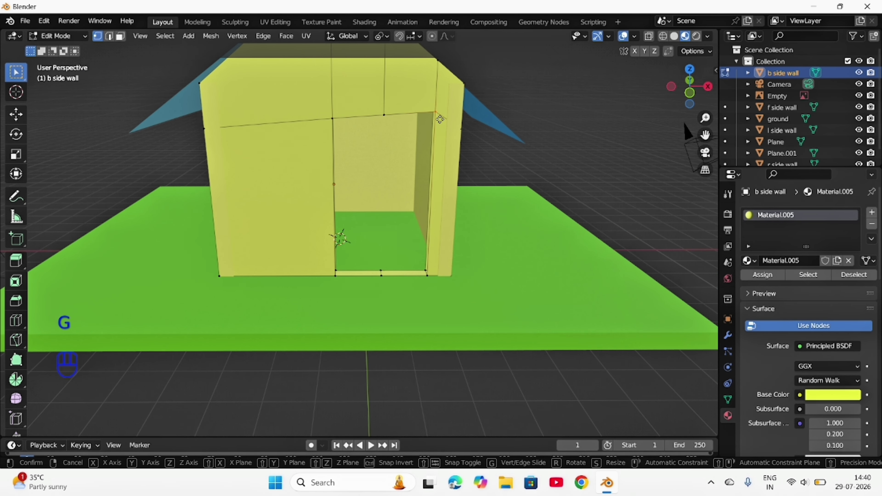
key(z)
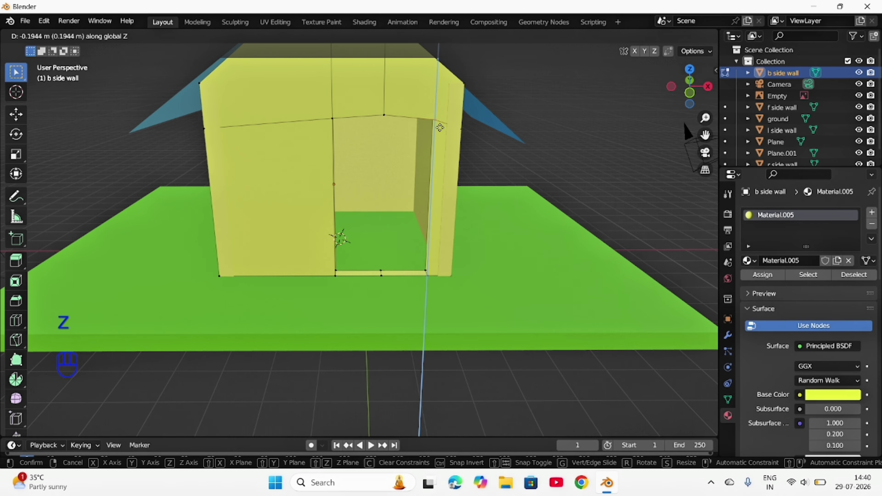
click(439, 126)
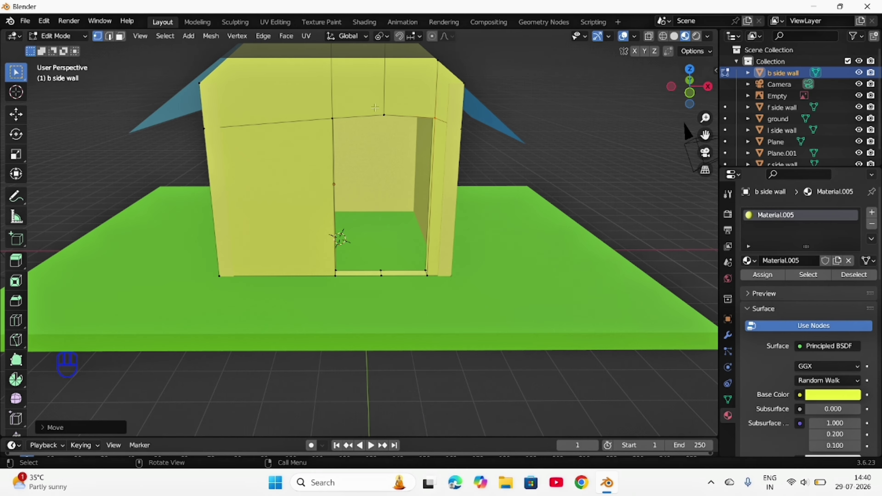
Step: Lower the middle vertex of the doorway's top edge about 0.054 m along Z to straighten the edge
click(390, 118)
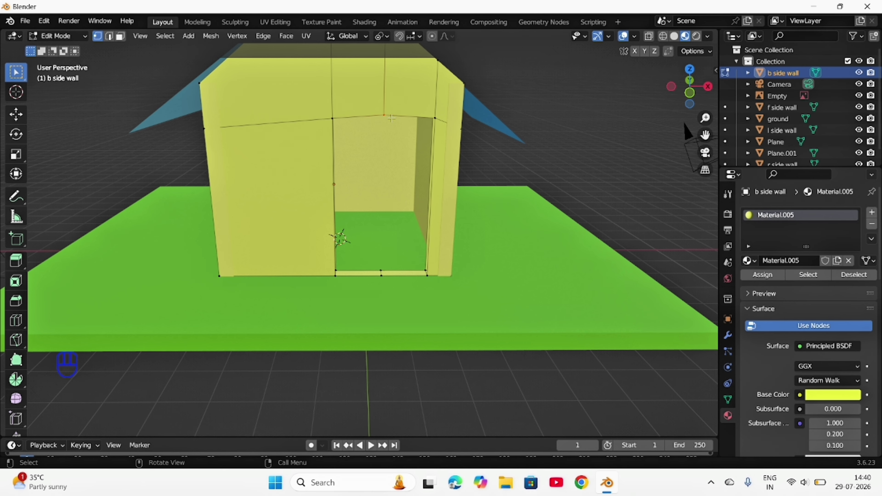
key(g)
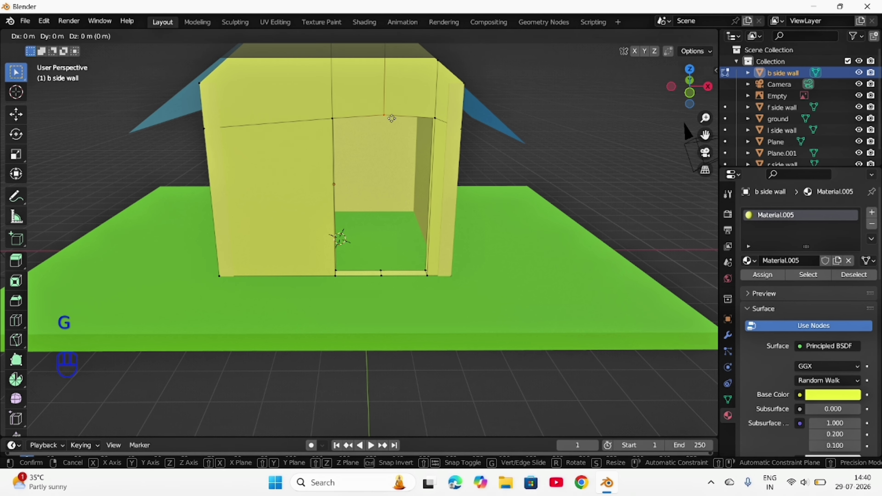
key(g)
click(391, 118)
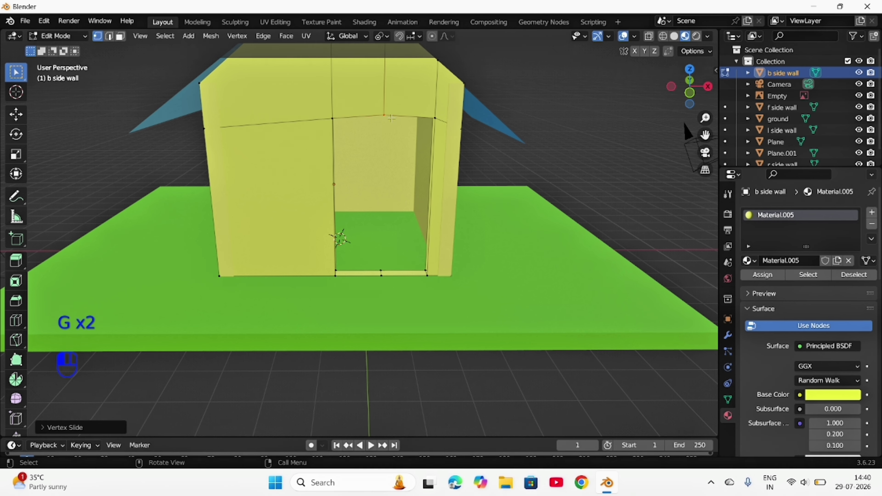
key(g)
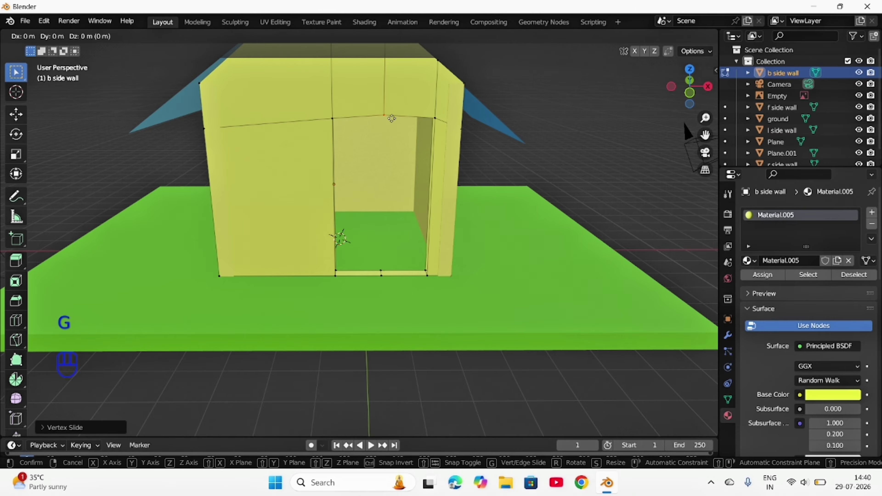
key(z)
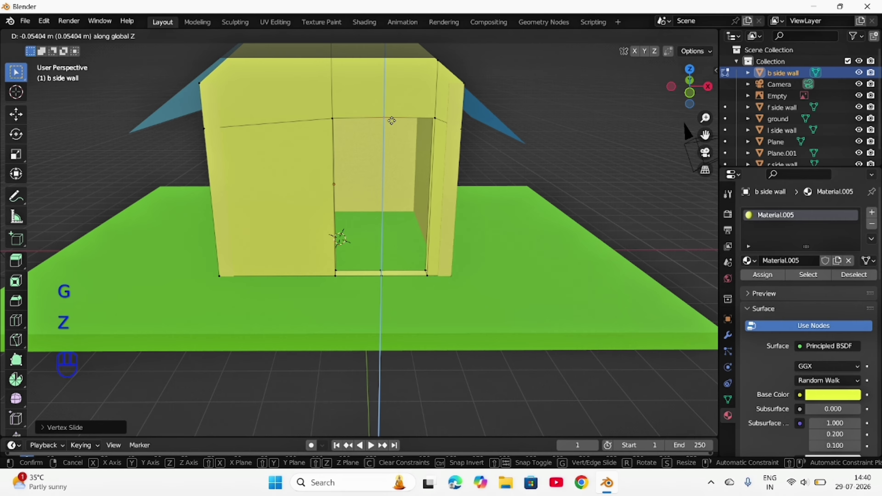
click(391, 121)
Step: Examine the doorway and the coloured house from several angles and distances
mouse_move(596, 191)
middle_down()
mouse_move(588, 172)
mouse_move(589, 201)
middle_up()
scroll(589, 180, down, 2)
scroll(589, 201, up, 3)
scroll(575, 170, down, 4)
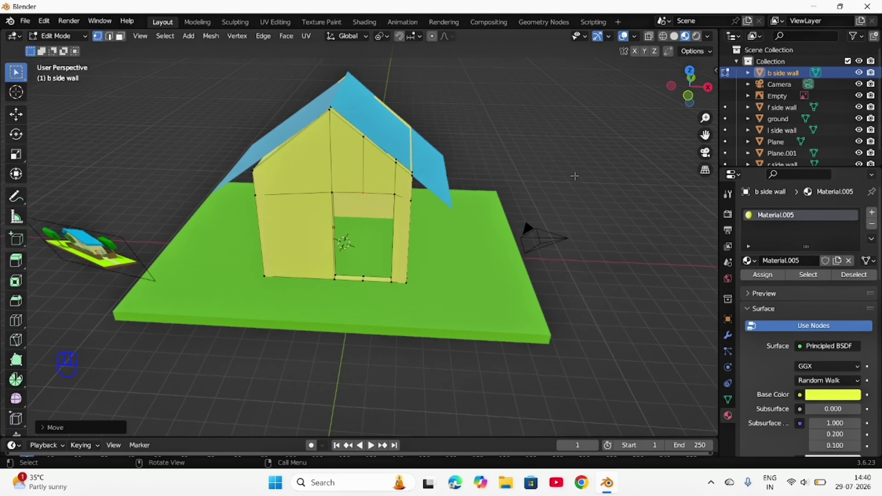
scroll(595, 156, down, 1)
middle_drag(596, 156, 566, 155)
scroll(596, 177, up, 2)
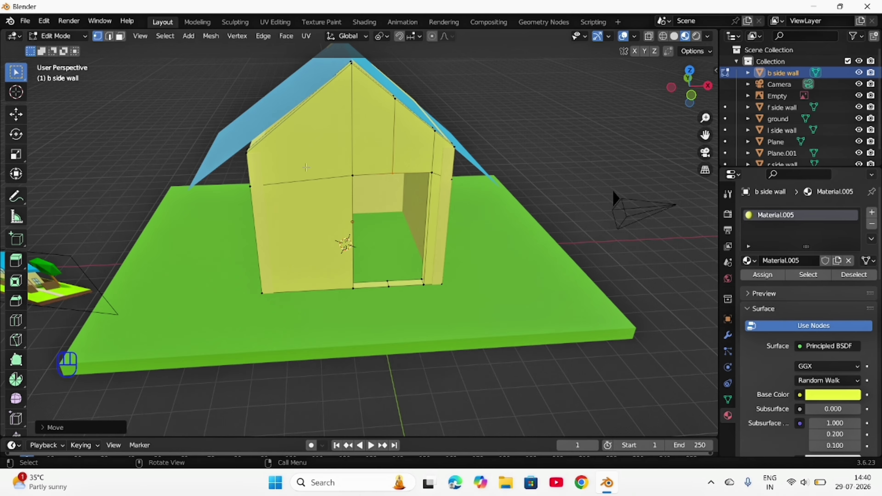
scroll(480, 201, down, 2)
middle_drag(193, 244, 528, 274)
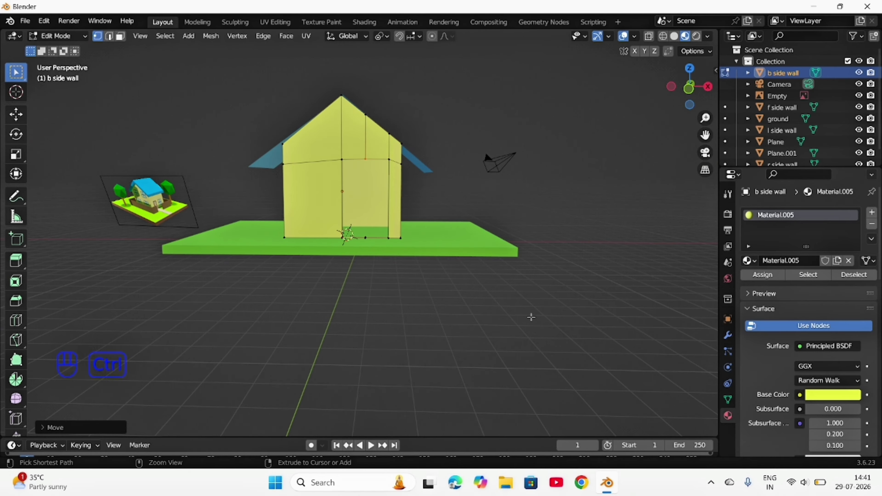
Step: Save the house scene in the Videos folder as "low poly house.blend"
key(ctrl+s)
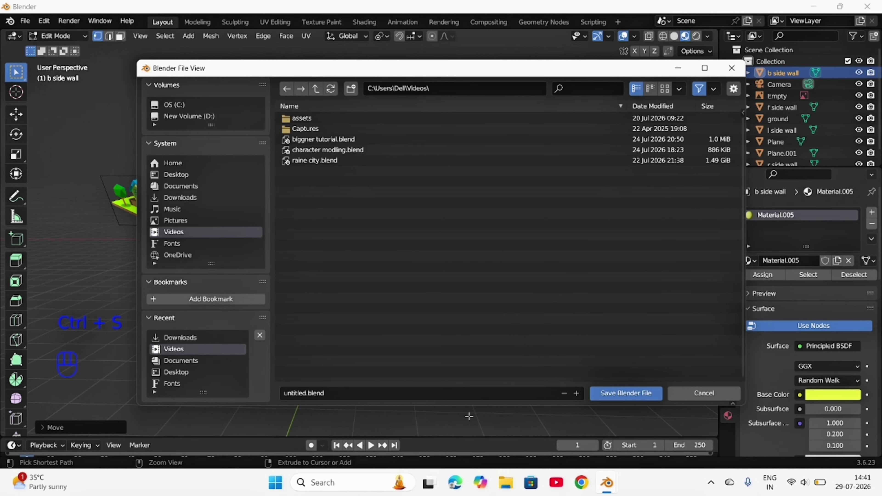
click(446, 397)
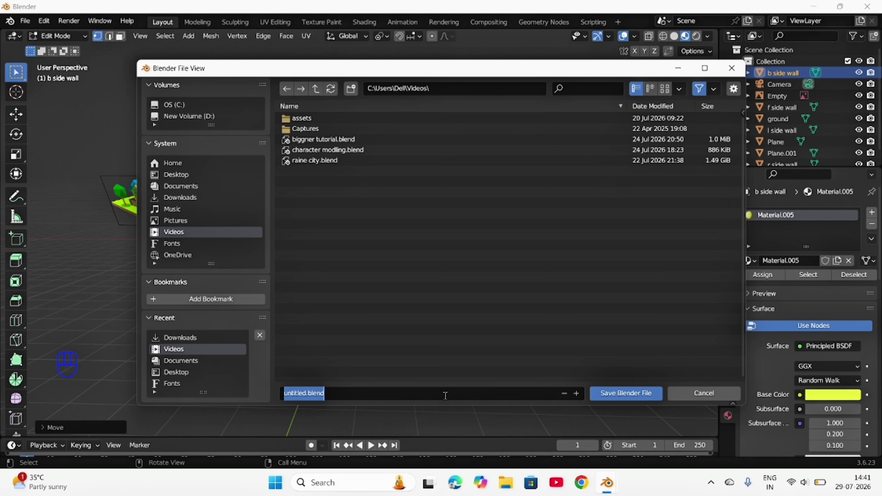
key(BackSpace)
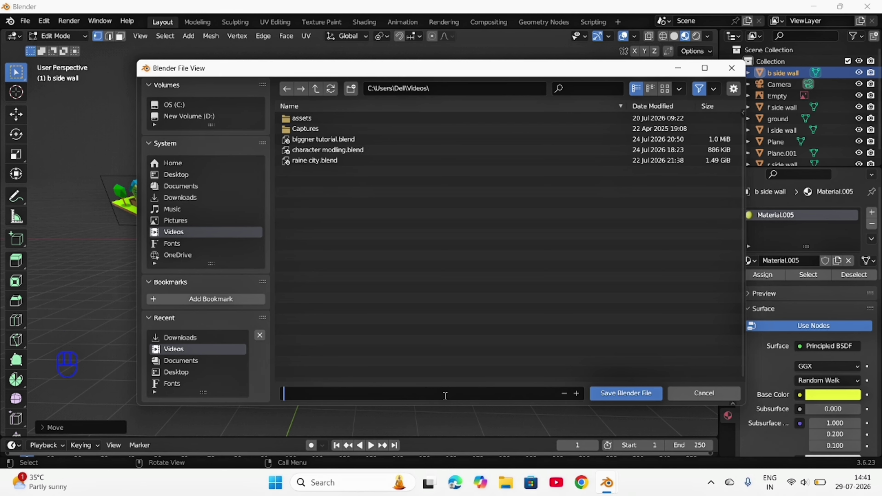
text(low poly house)
key(Return)
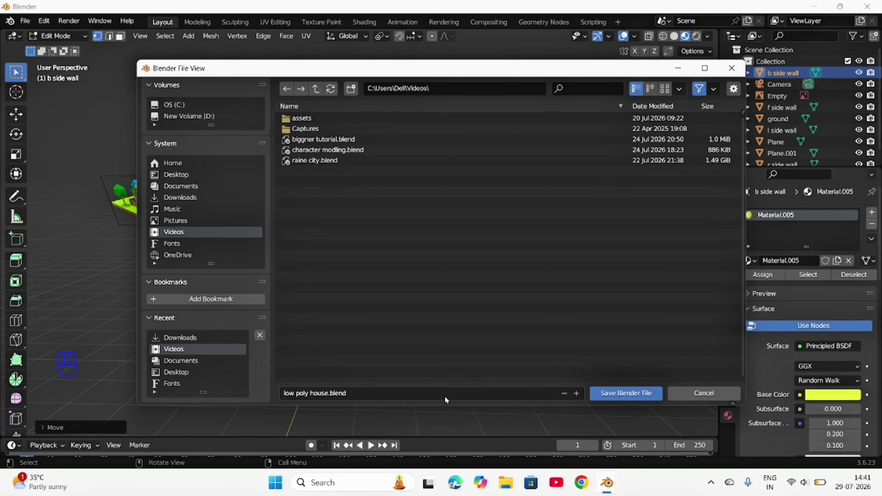
click(608, 397)
middle_drag(600, 265, 614, 300)
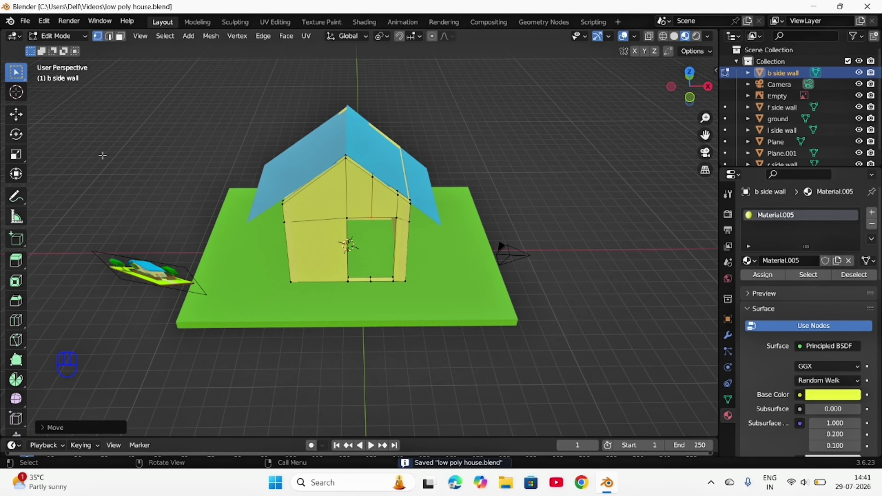
Step: Leave Edit Mode and delete every object in the scene, including the camera and the reference image
key(Tab)
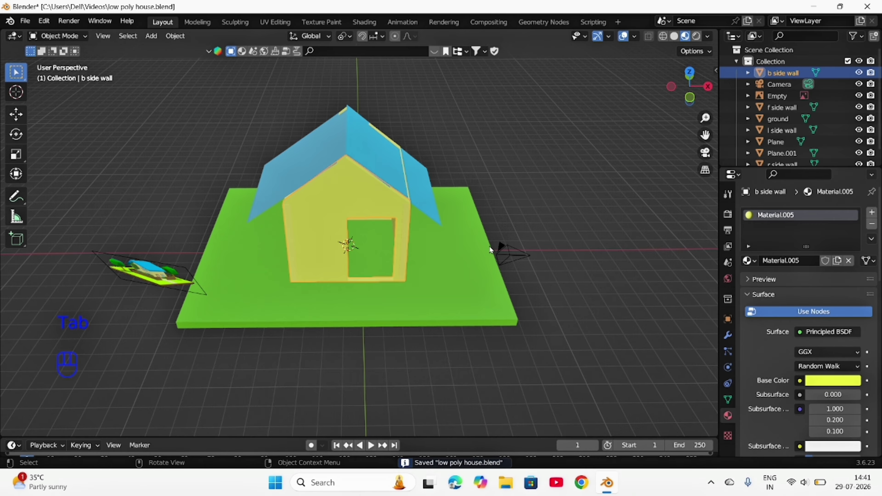
middle_drag(490, 246, 469, 223)
drag(102, 144, 600, 308)
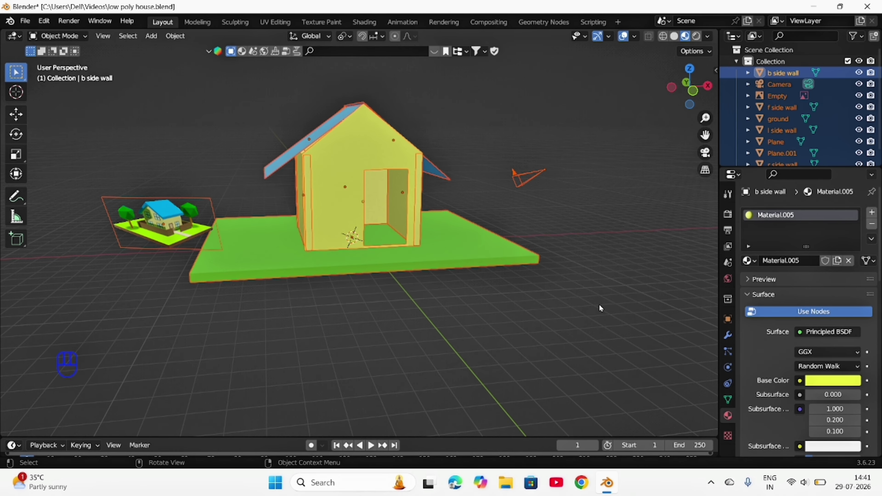
key(x)
click(601, 304)
middle_drag(629, 260, 611, 292)
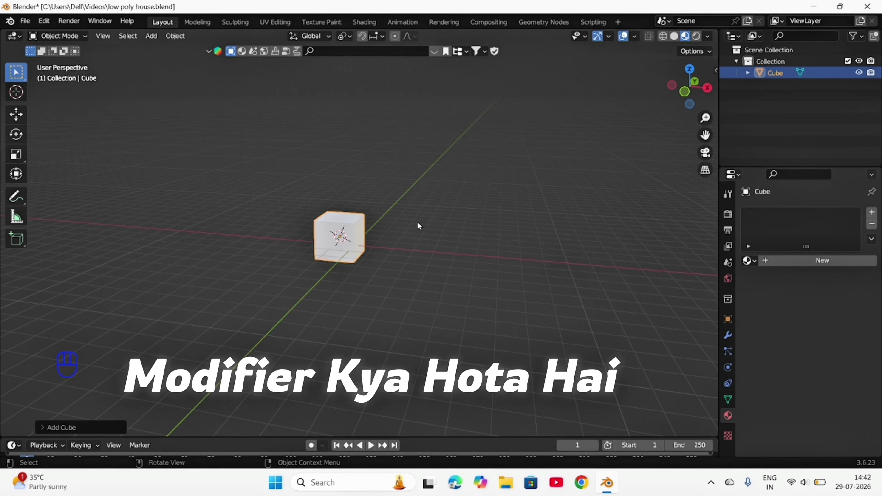
Step: In Edit Mode, add one centred vertical loop cut splitting the cube into -X and +X halves
middle_drag(426, 227, 446, 229)
scroll(445, 228, up, 4)
mouse_move(379, 301)
middle_down()
mouse_move(390, 283)
mouse_move(383, 285)
middle_up()
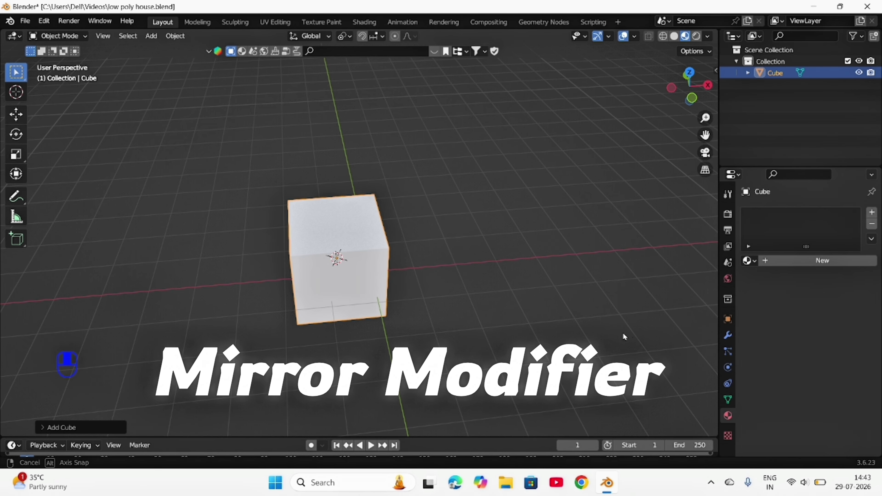
middle_drag(623, 332, 646, 296)
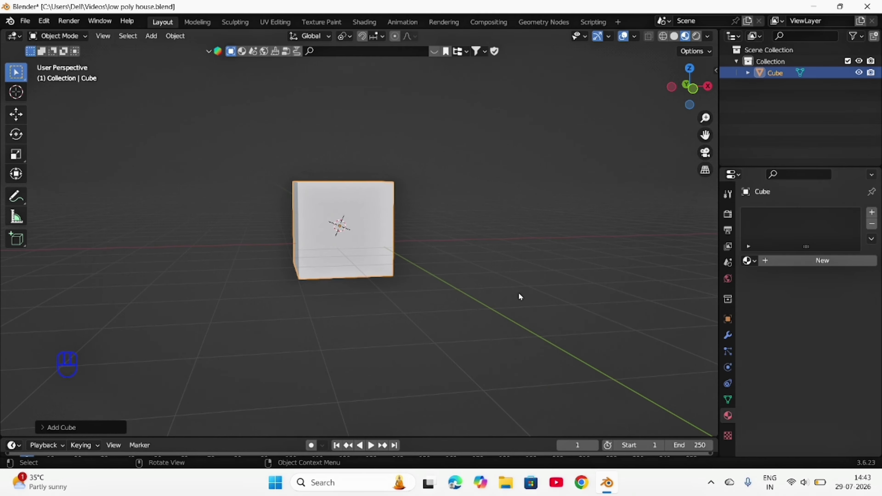
middle_drag(519, 296, 506, 298)
key(Tab)
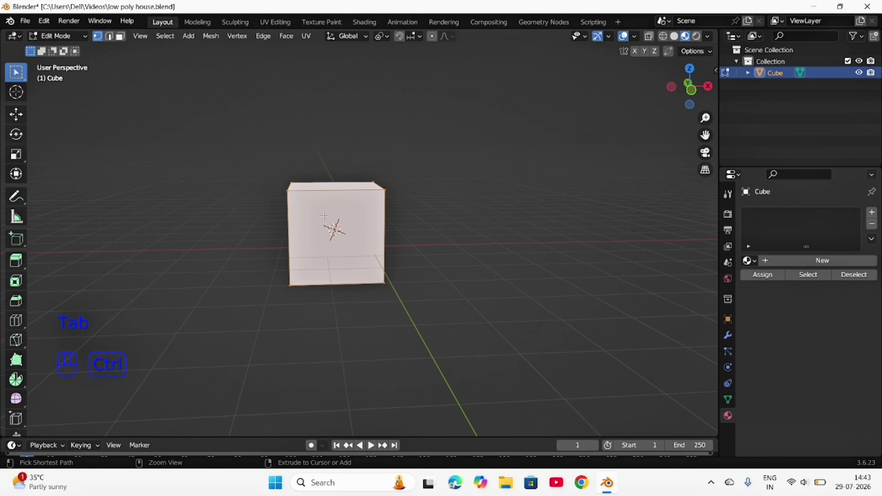
key(ctrl+r)
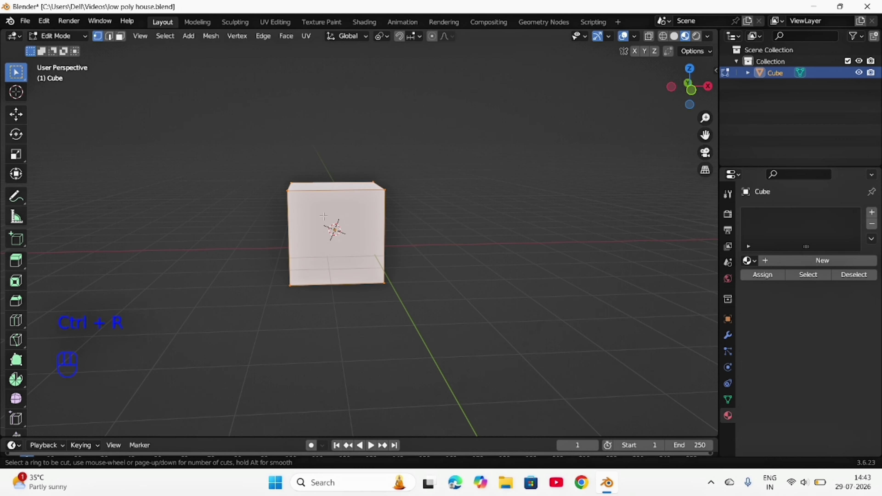
click(338, 187)
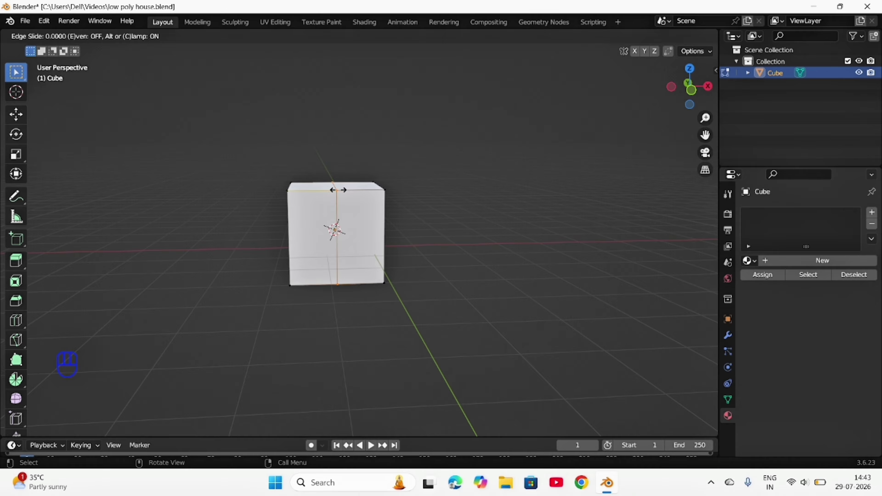
right_click(338, 190)
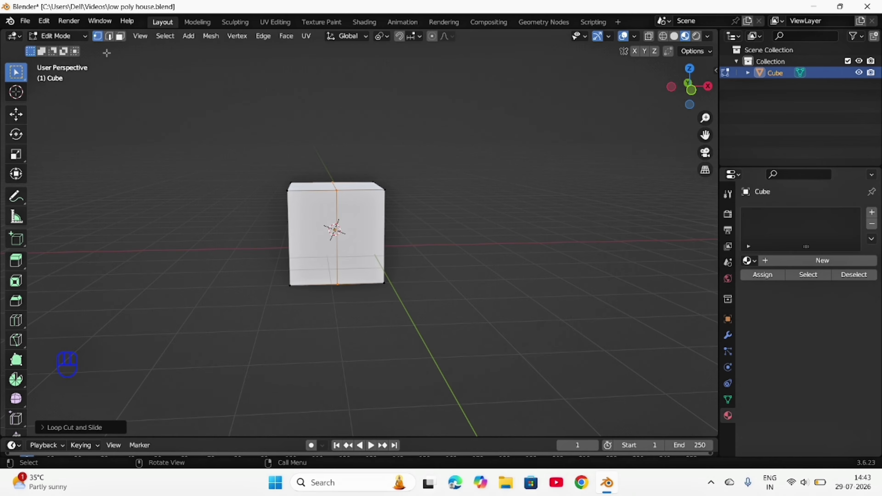
Step: Select the faces of the cube's -X half in face select mode and delete them
click(120, 36)
middle_drag(245, 246, 339, 268)
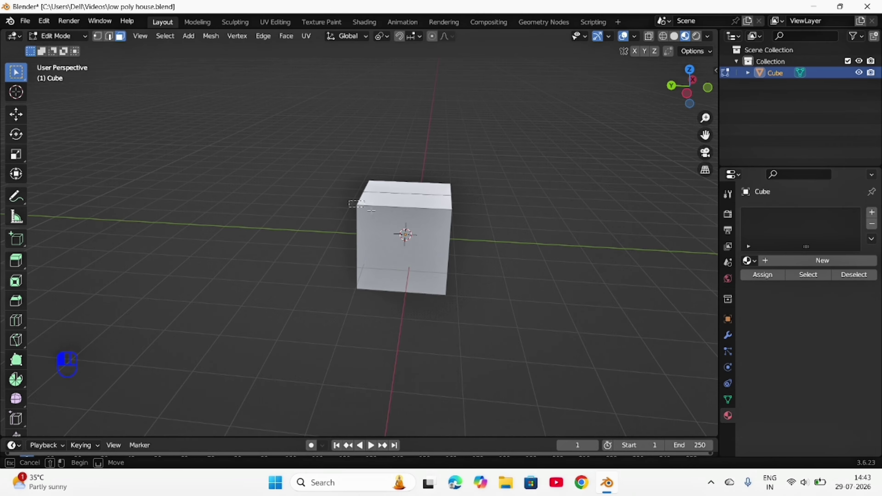
drag(349, 203, 463, 301)
middle_drag(462, 301, 444, 177)
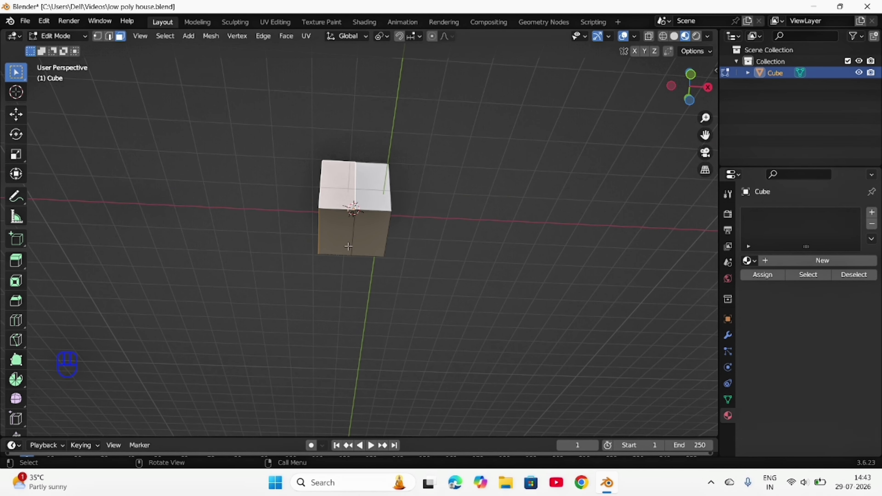
middle_drag(348, 246, 480, 326)
key(x)
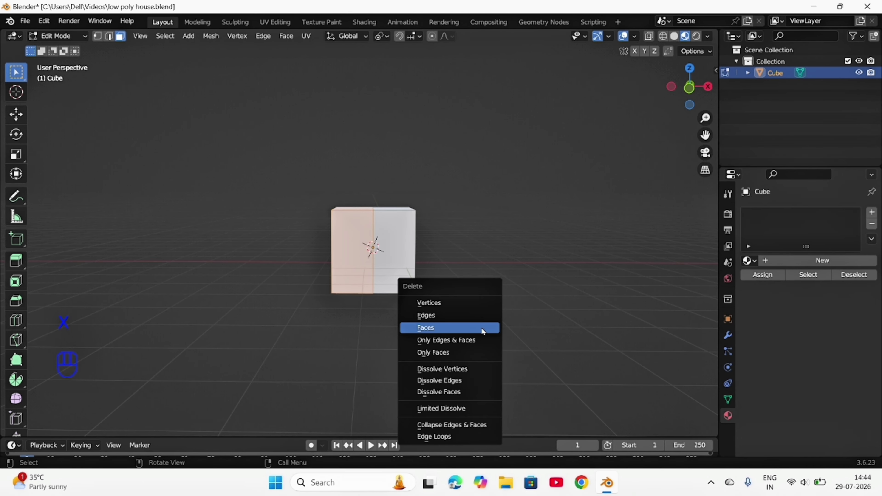
click(481, 327)
mouse_move(518, 271)
middle_down()
mouse_move(559, 315)
mouse_move(517, 307)
mouse_move(609, 274)
mouse_move(567, 301)
mouse_move(508, 286)
mouse_move(521, 283)
middle_up()
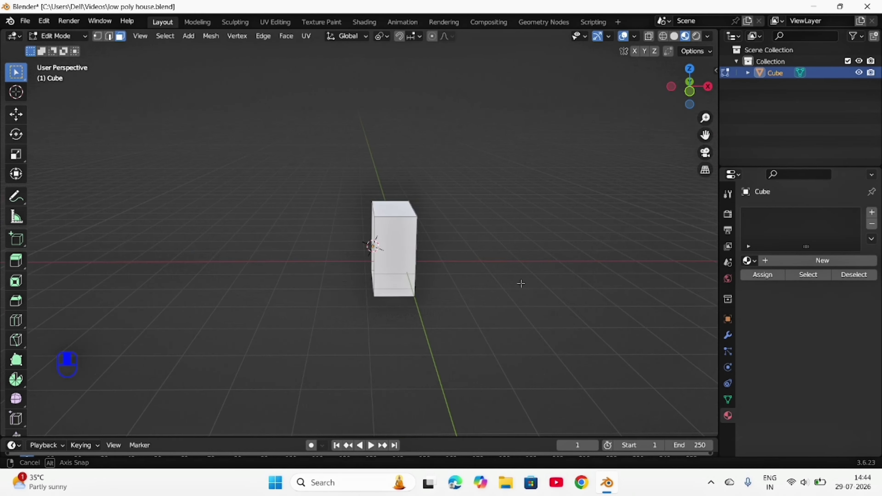
Step: Add a Mirror modifier on the X axis to the half cube and enable Clipping
click(731, 339)
click(765, 214)
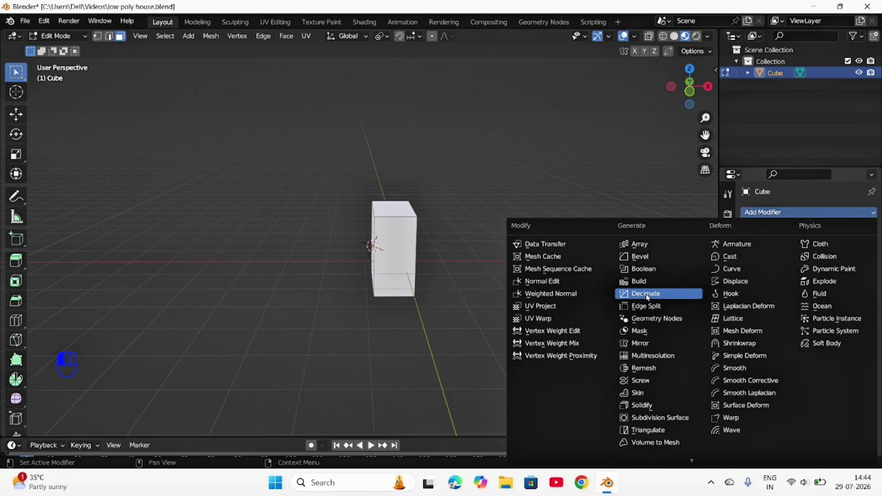
click(652, 338)
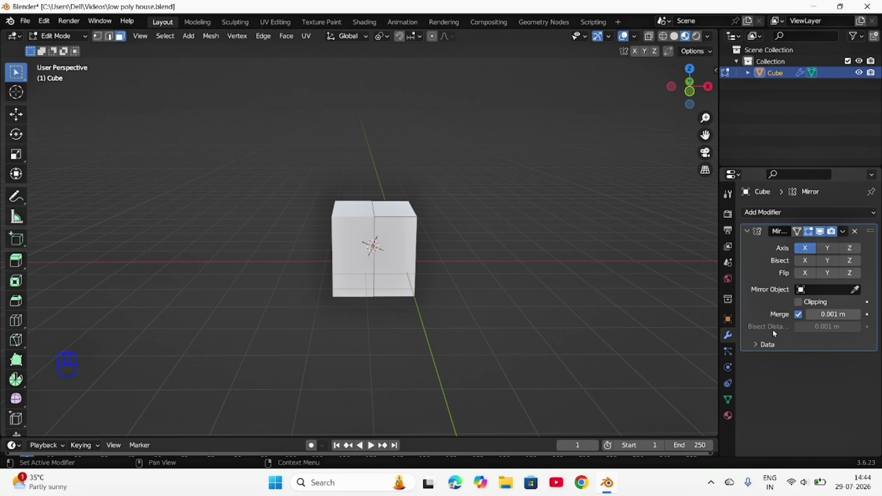
click(803, 305)
Step: Try moving the front face of the cube's +X half freely to test the mirroring, and undo the move
mouse_move(640, 329)
middle_down()
mouse_move(633, 280)
mouse_move(666, 335)
mouse_move(637, 330)
middle_up()
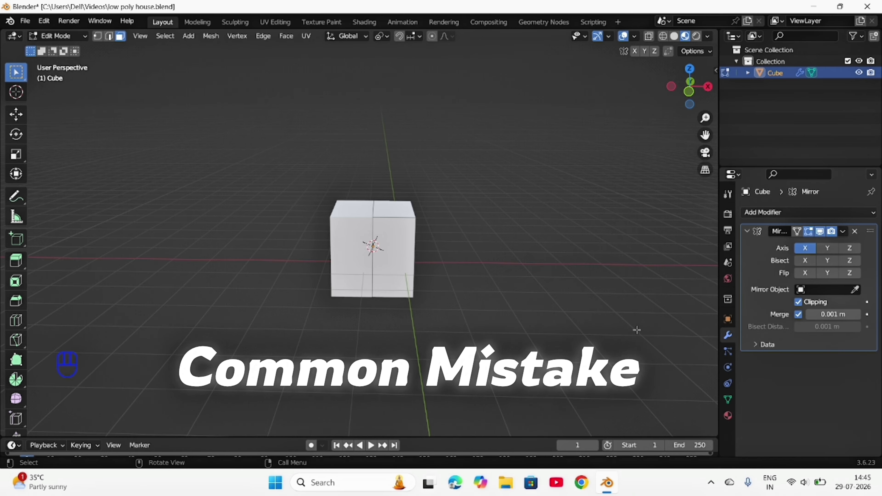
middle_drag(382, 309, 441, 388)
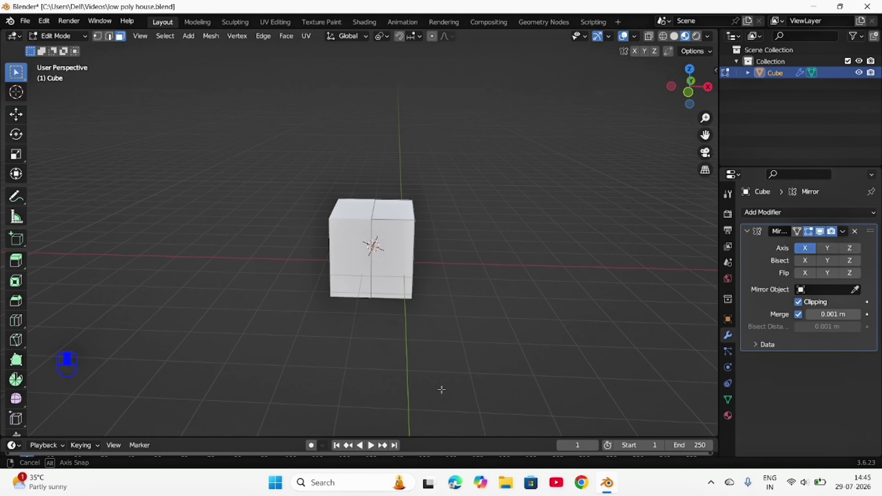
click(410, 228)
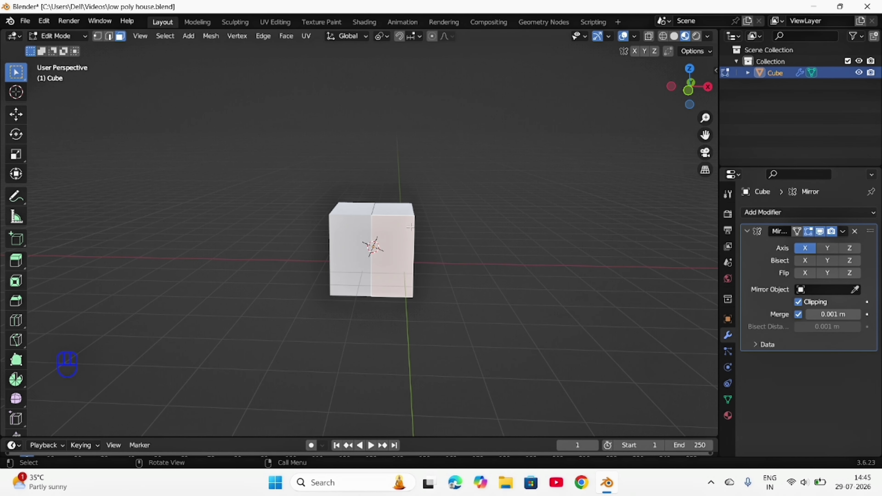
mouse_move(476, 227)
middle_down()
mouse_move(457, 247)
mouse_move(496, 242)
mouse_move(477, 235)
middle_up()
key(g)
key(g)
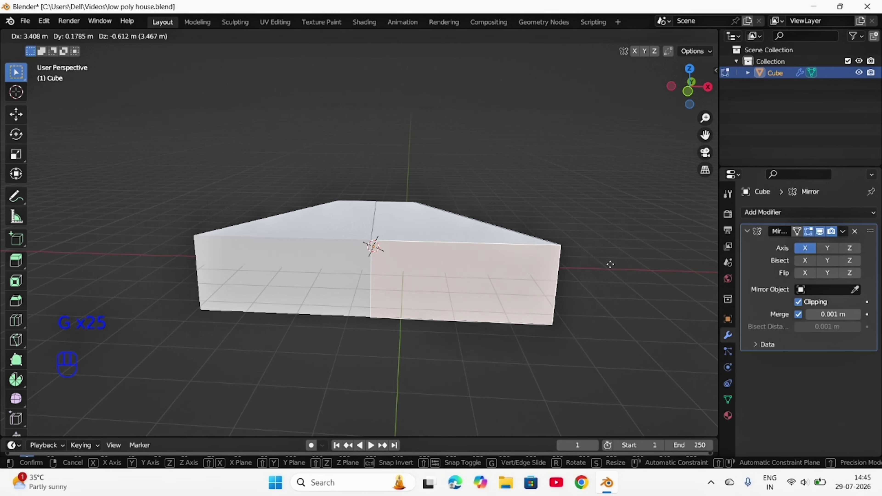
click(500, 235)
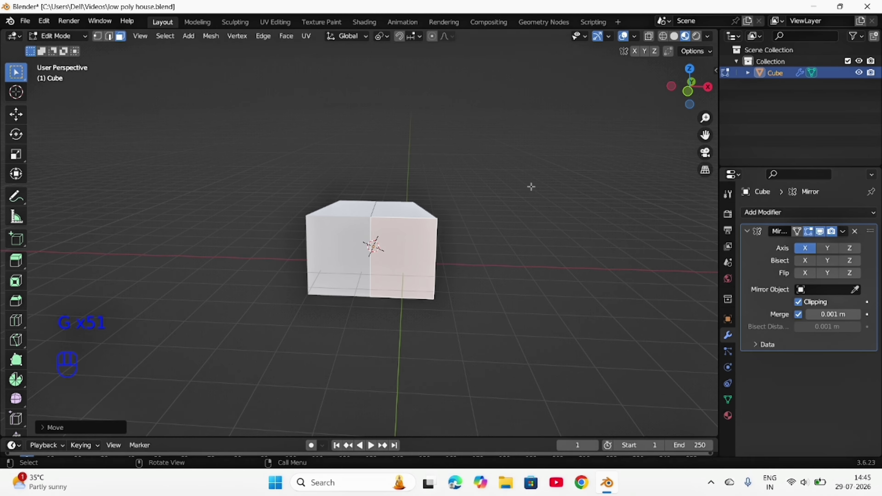
middle_drag(531, 187, 512, 250)
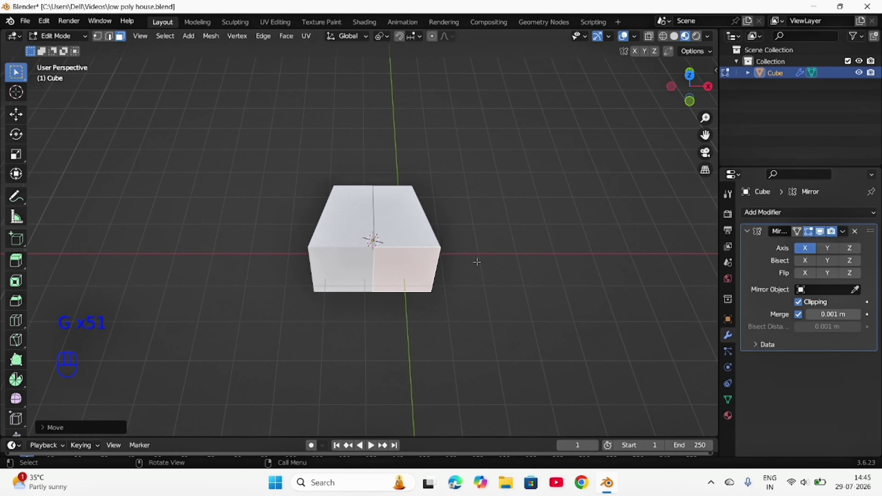
key(ctrl+z)
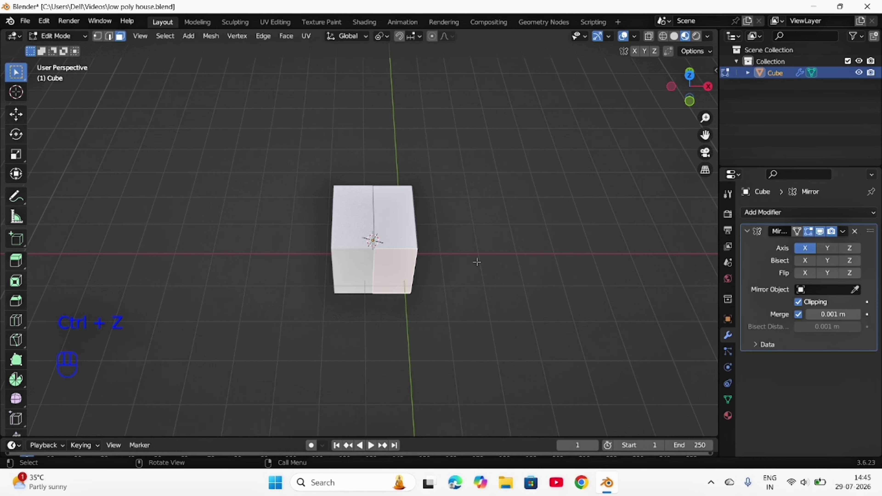
Step: In vertex select mode, raise the +X half's upper front corner vertex and pull its lower front corner vertex downward and outward
middle_drag(477, 262, 485, 229)
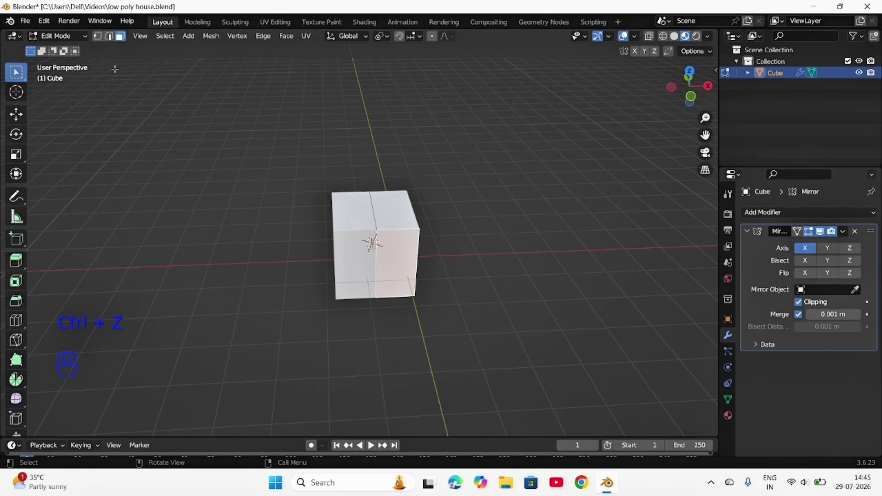
click(100, 40)
middle_drag(541, 164, 471, 206)
click(469, 206)
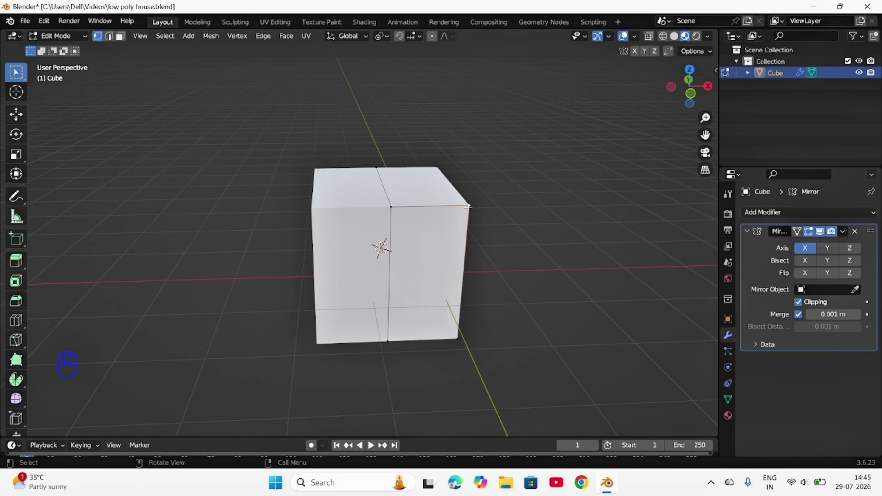
key(g)
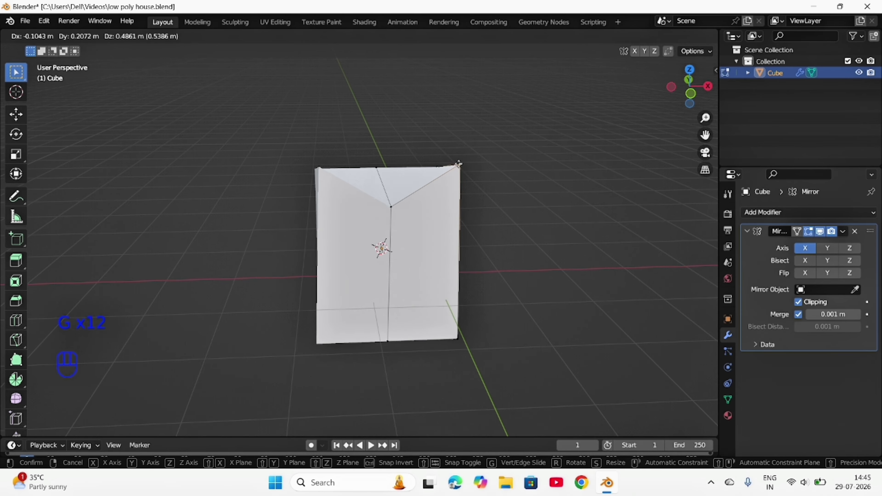
click(457, 145)
click(458, 339)
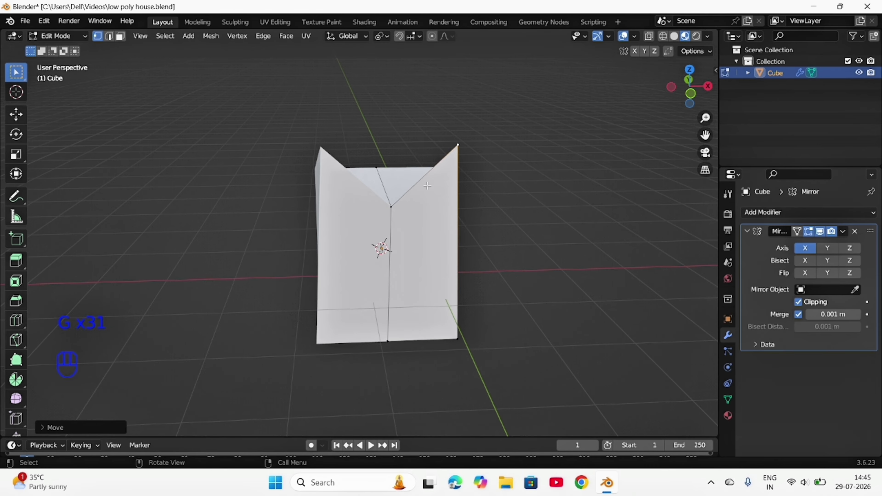
key(g)
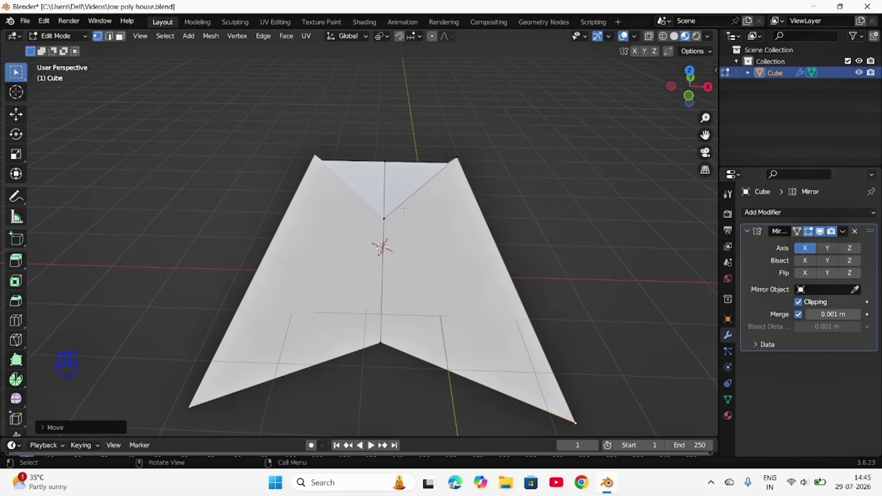
Step: Move the upper front vertex on the mirror seam slightly upward to test Clipping
click(384, 217)
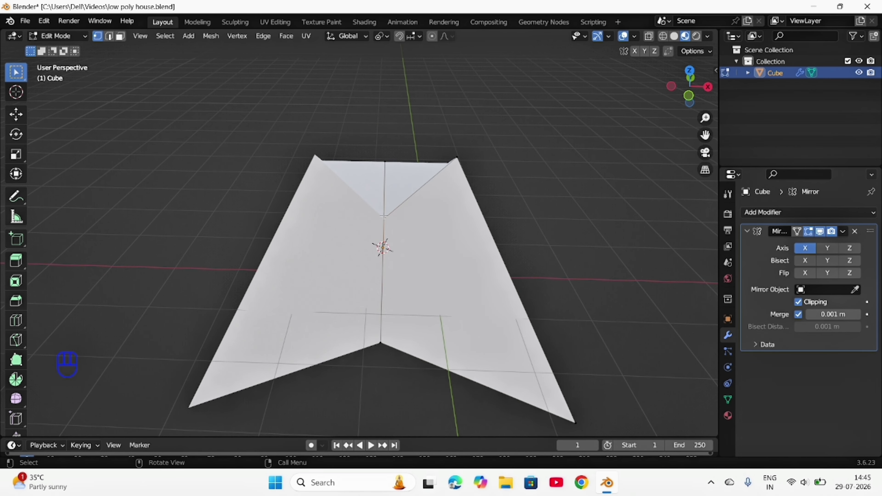
key(g)
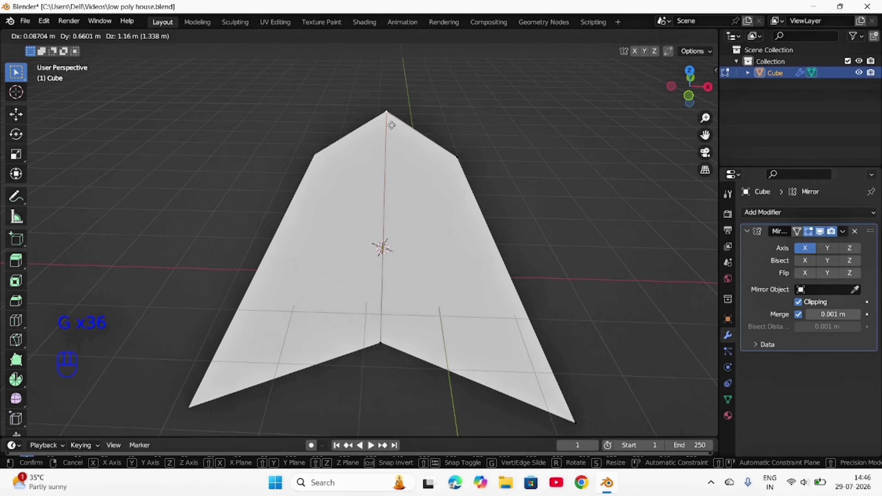
click(386, 198)
mouse_move(540, 192)
middle_down()
mouse_move(429, 258)
mouse_move(554, 189)
middle_up()
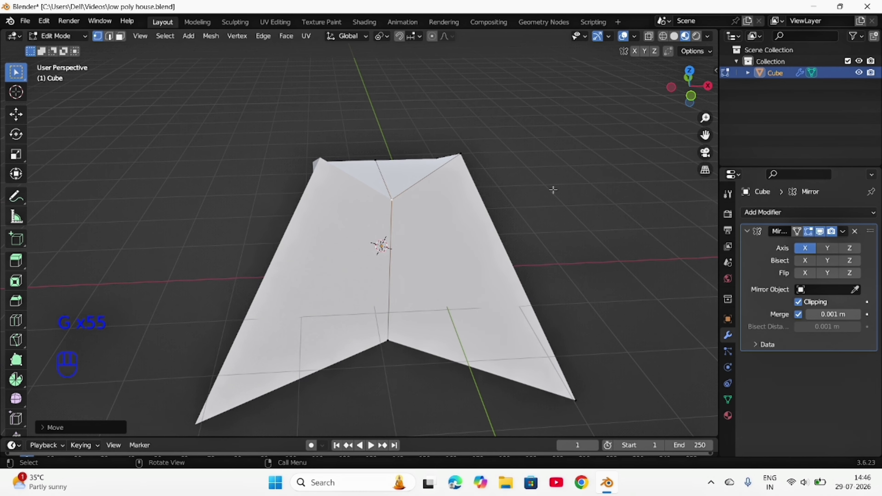
Step: Return to Object Mode, delete the mirrored cube and add a new default cube
key(Tab)
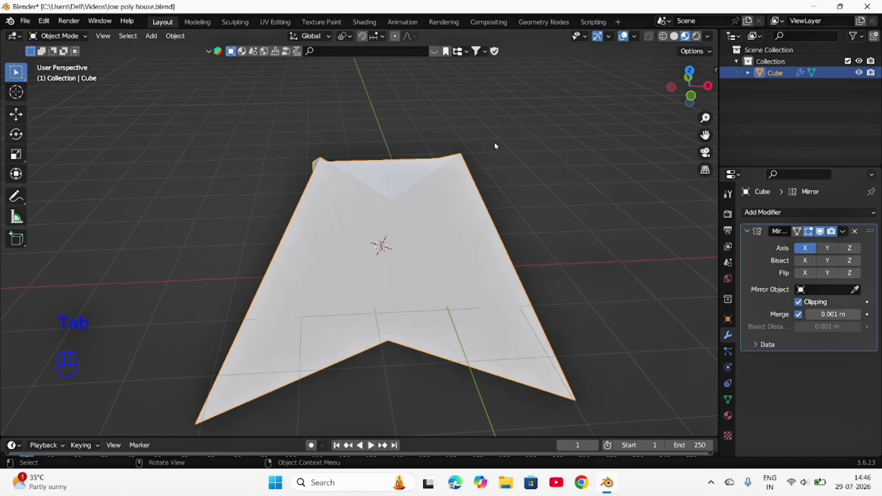
key(x)
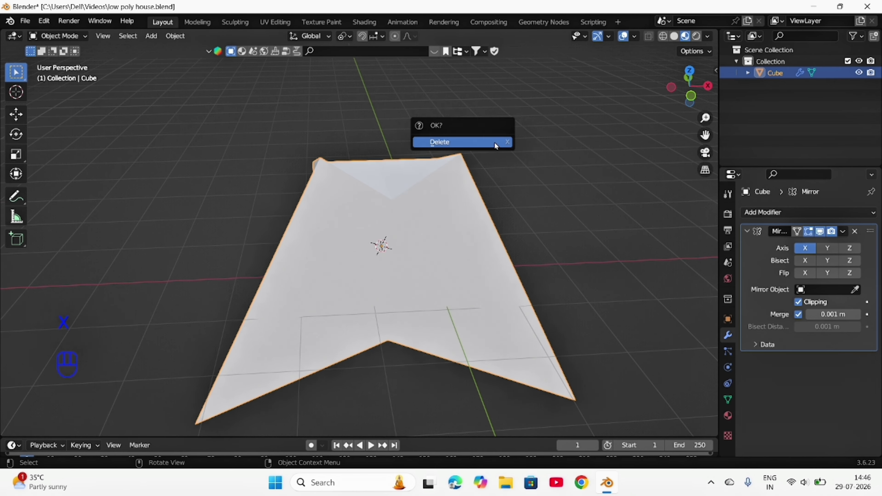
click(494, 142)
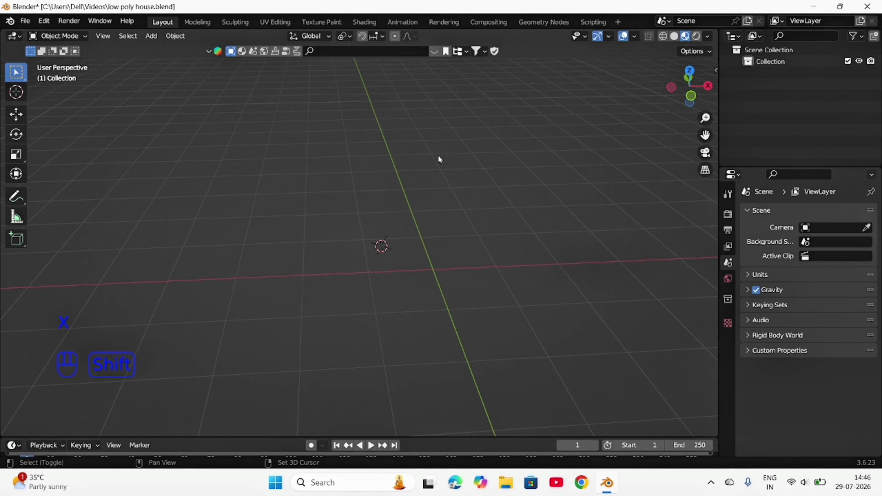
key(shift+a)
mouse_move(439, 156)
click(523, 167)
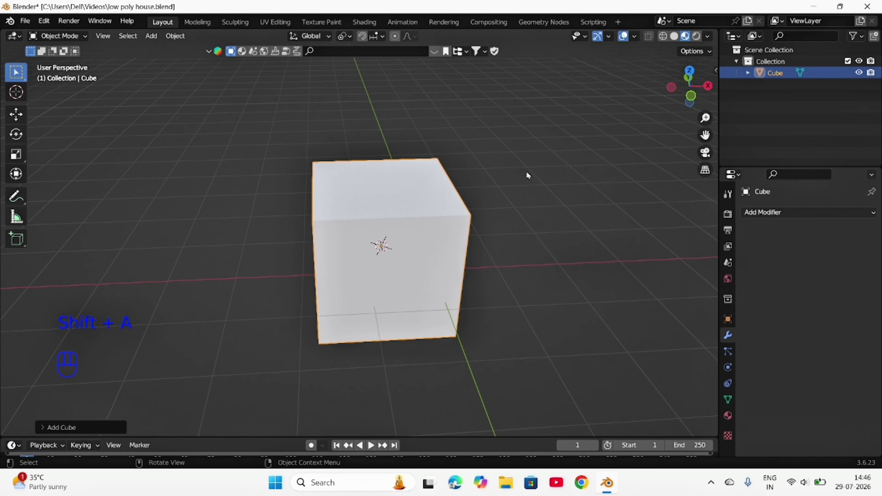
Step: Scale the new cube down uniformly to about 0.36 of its size
scroll(612, 265, down, 2)
middle_drag(610, 265, 575, 232)
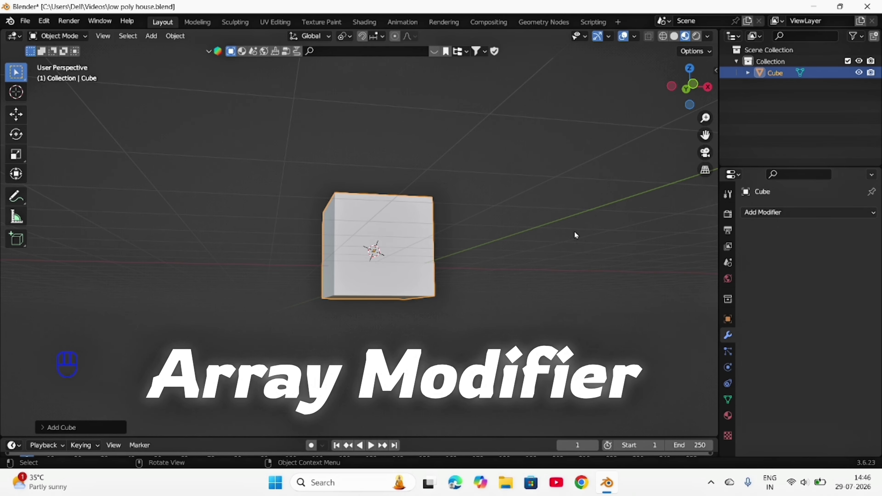
middle_drag(551, 140, 523, 210)
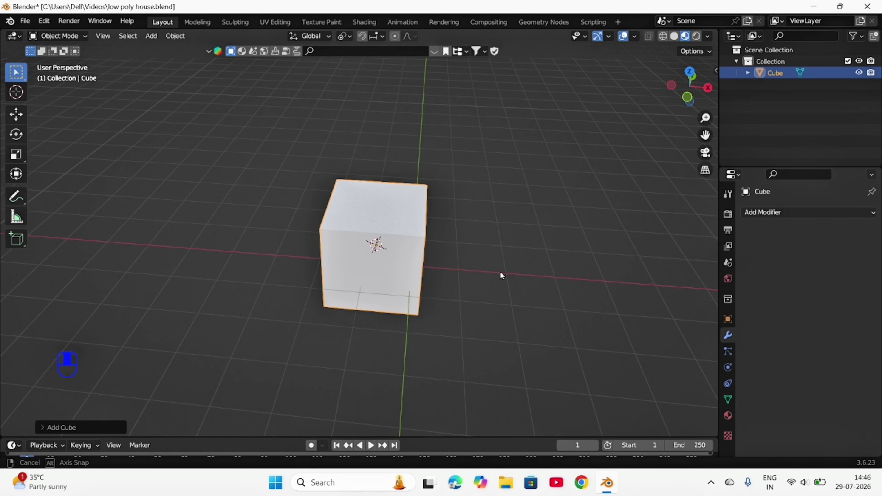
middle_drag(501, 272, 498, 243)
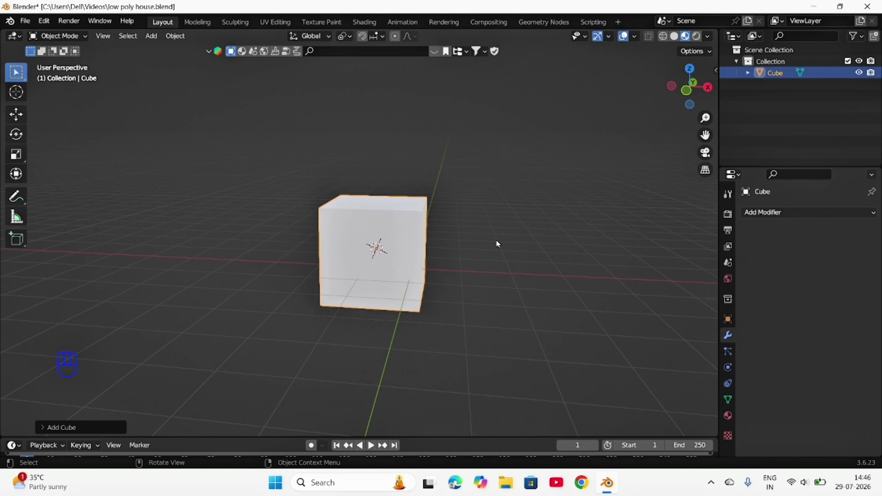
key(s)
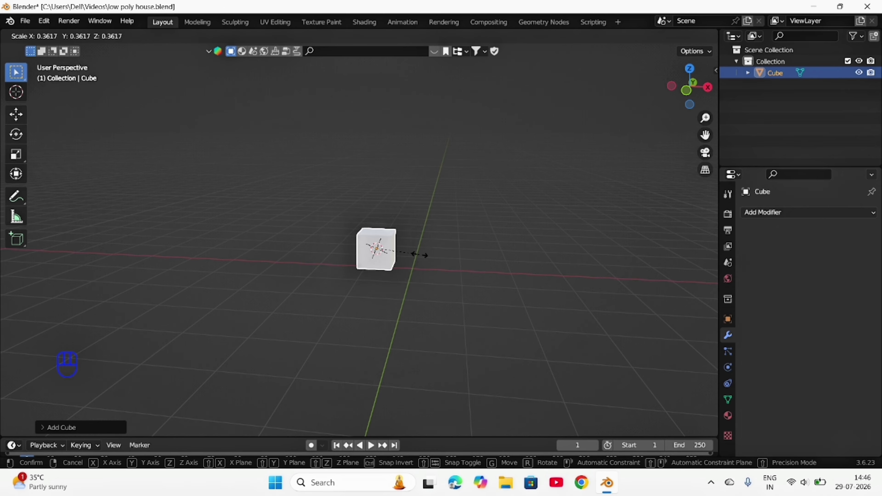
click(419, 255)
Step: Stretch the small cube along the Y axis and flatten it along Z into a long thin slab
middle_drag(453, 221, 346, 224)
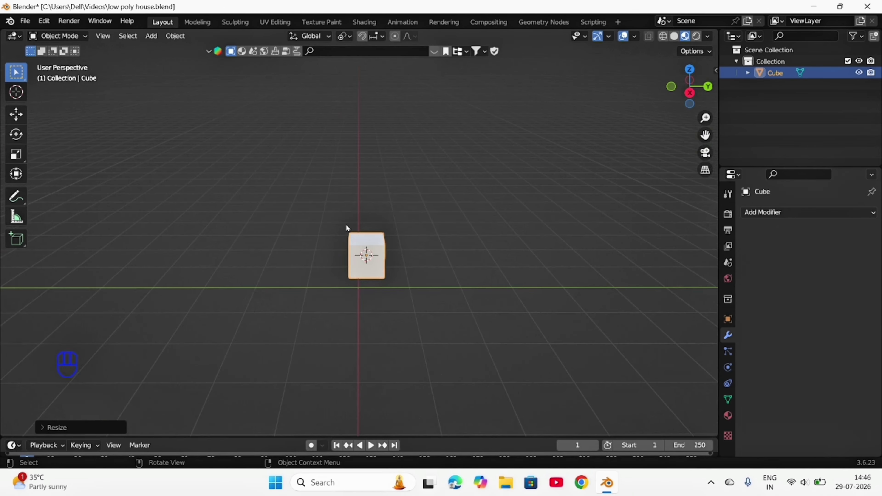
key(s)
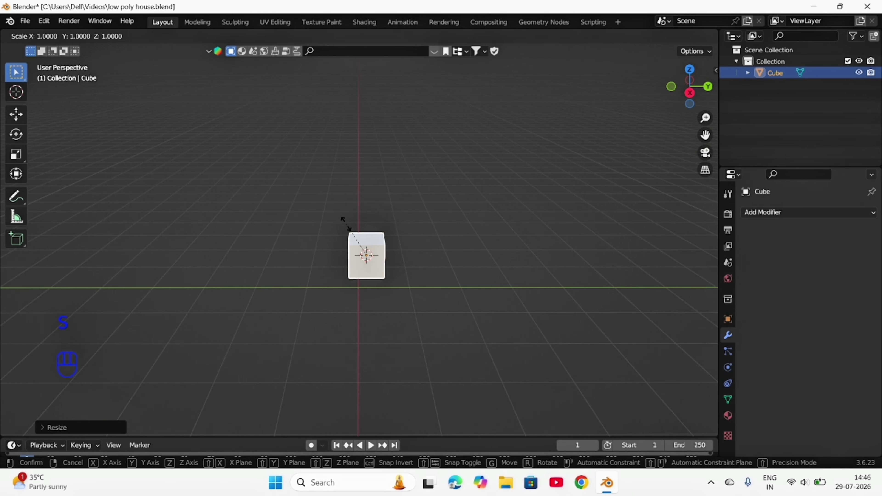
key(y)
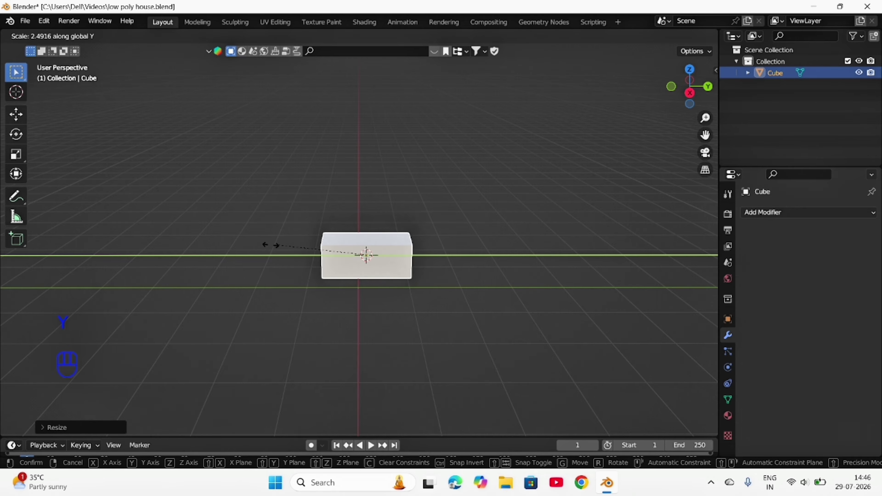
click(158, 244)
middle_drag(146, 287, 284, 270)
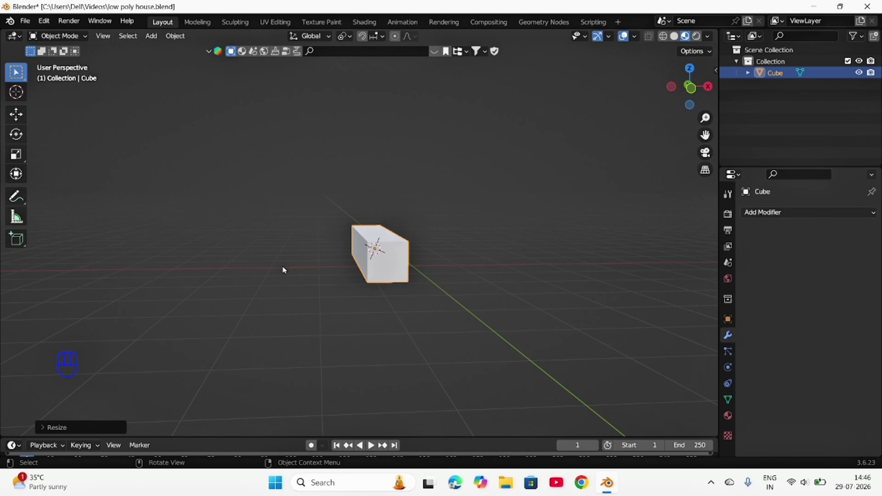
key(s)
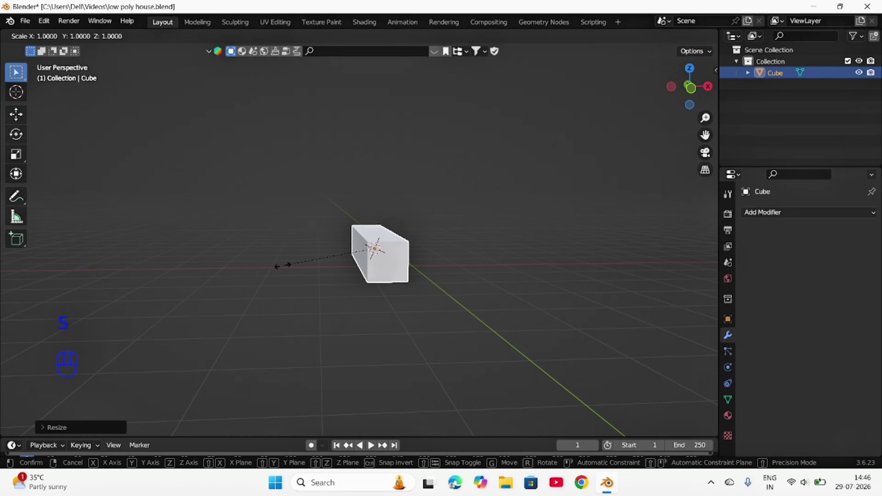
key(z)
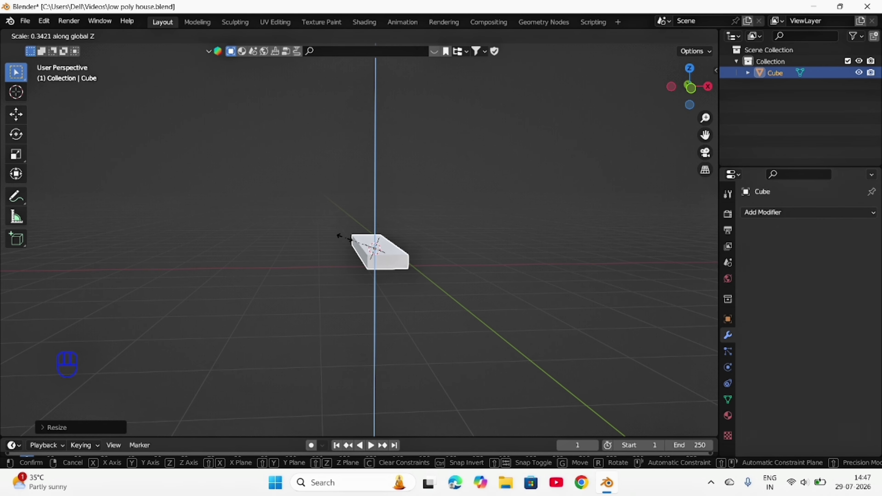
click(359, 252)
Step: Give the slab a new material with a bright yellow base color
mouse_move(553, 282)
middle_down()
mouse_move(430, 317)
mouse_move(449, 228)
mouse_move(540, 292)
mouse_move(566, 278)
middle_up()
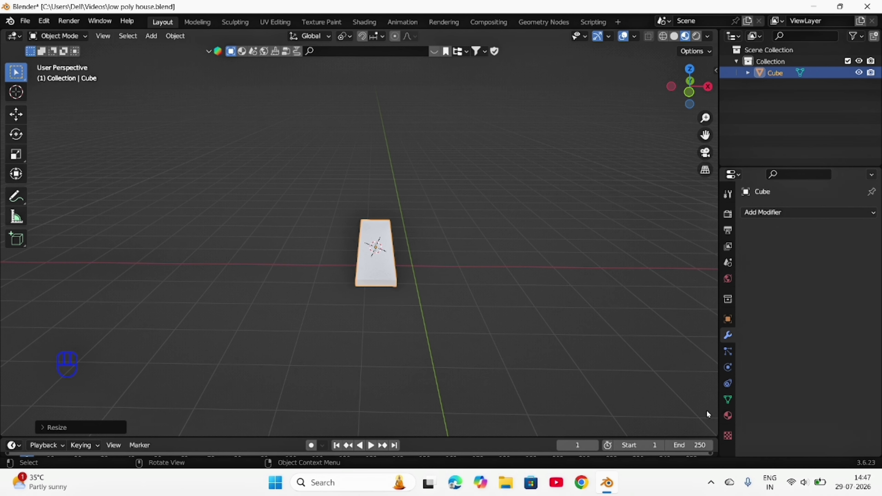
click(728, 415)
click(796, 264)
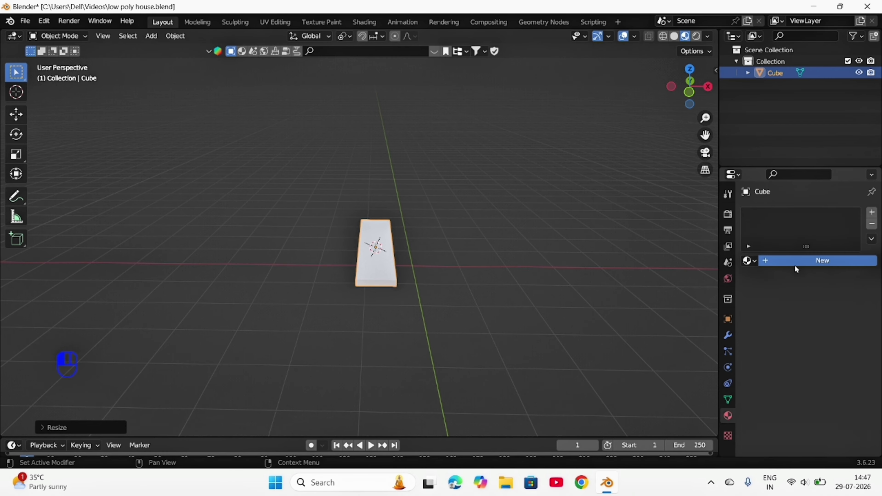
click(825, 383)
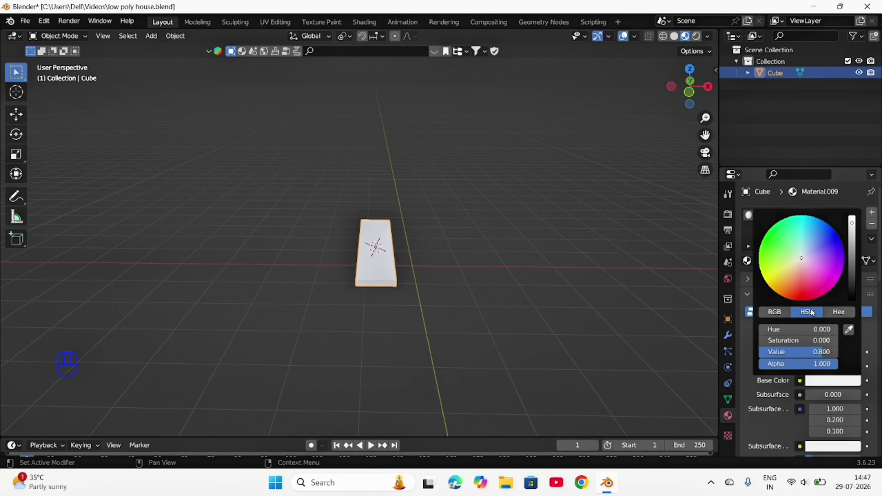
click(777, 269)
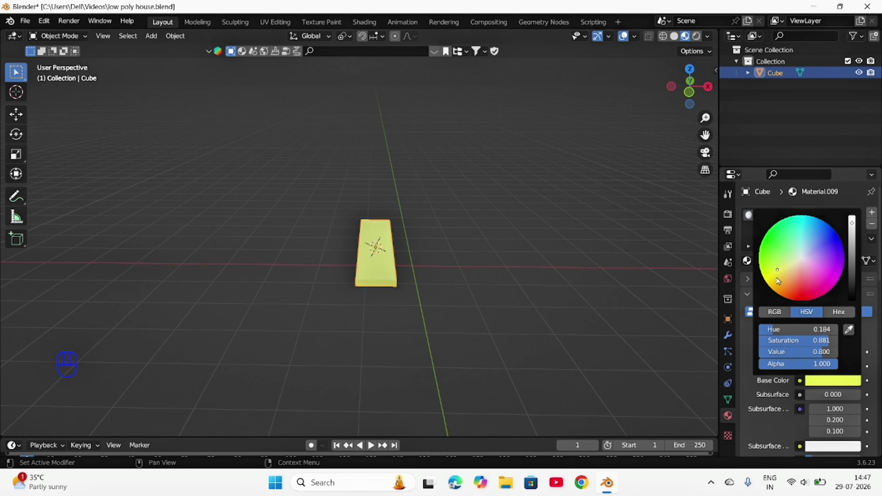
click(779, 281)
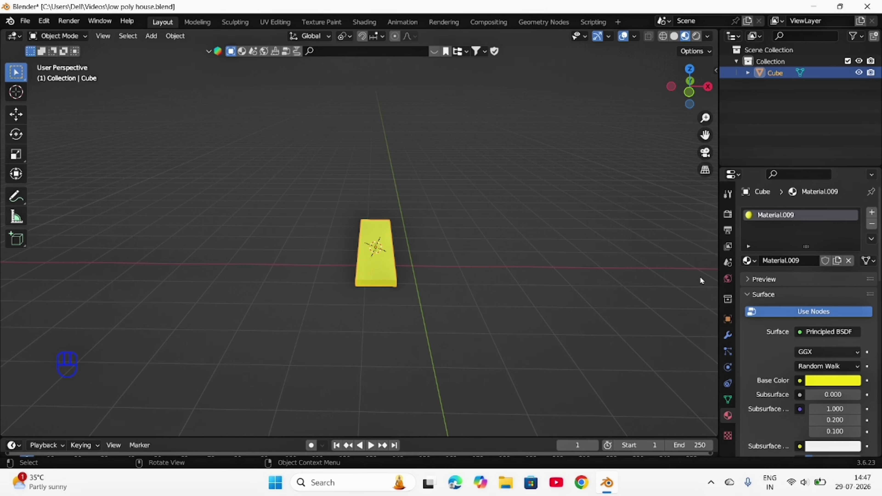
Step: Add an Array modifier to the yellow slab and set its count to 50
middle_drag(700, 276, 671, 303)
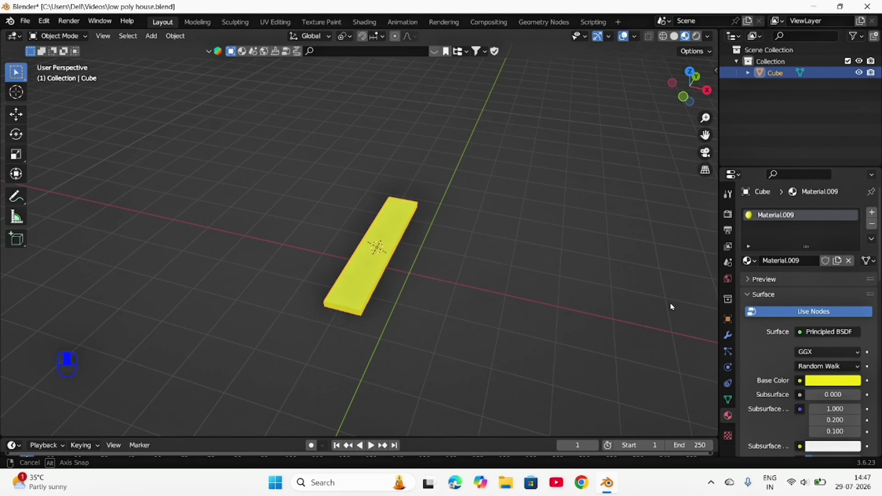
click(728, 340)
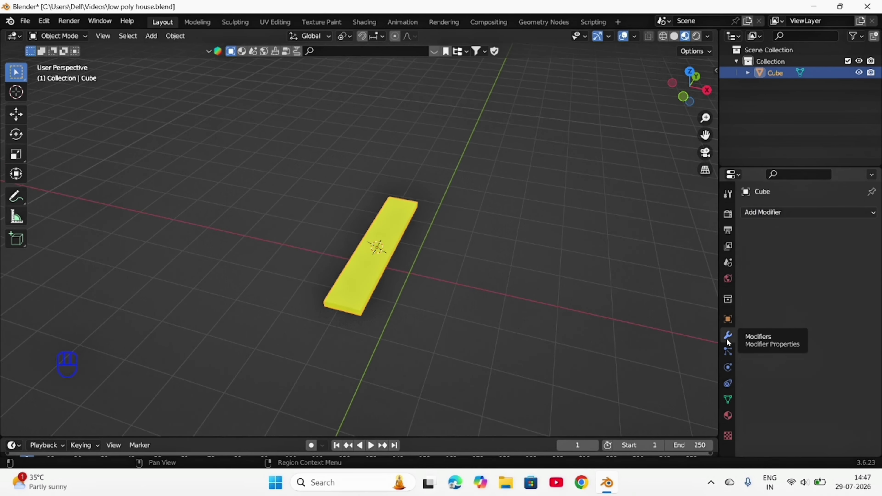
click(791, 212)
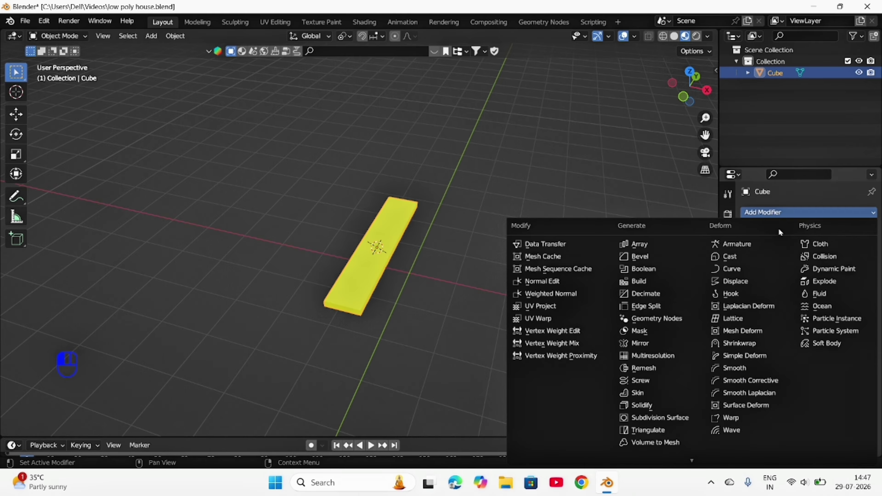
click(668, 245)
mouse_move(667, 246)
middle_down()
mouse_move(529, 256)
mouse_move(660, 258)
middle_up()
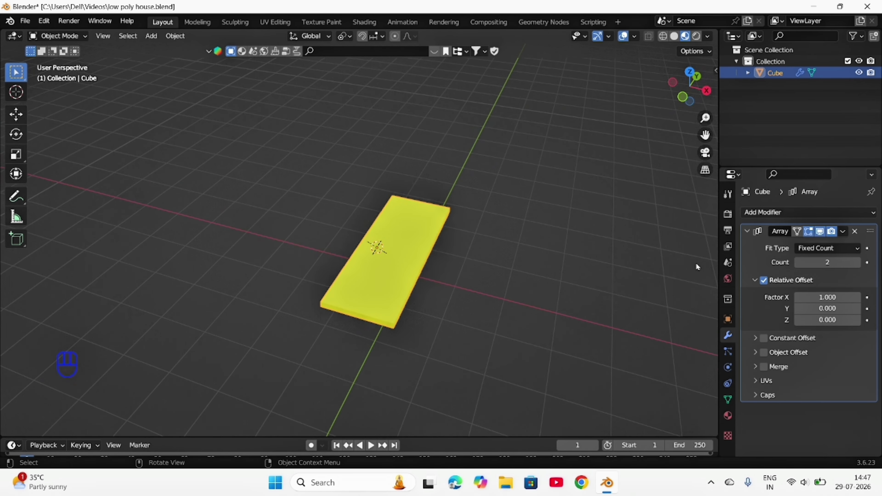
click(826, 262)
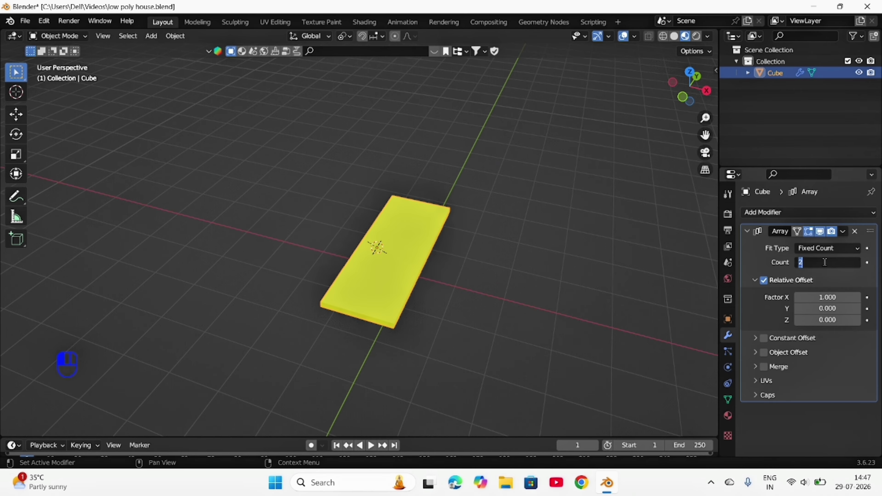
text(50)
key(Return)
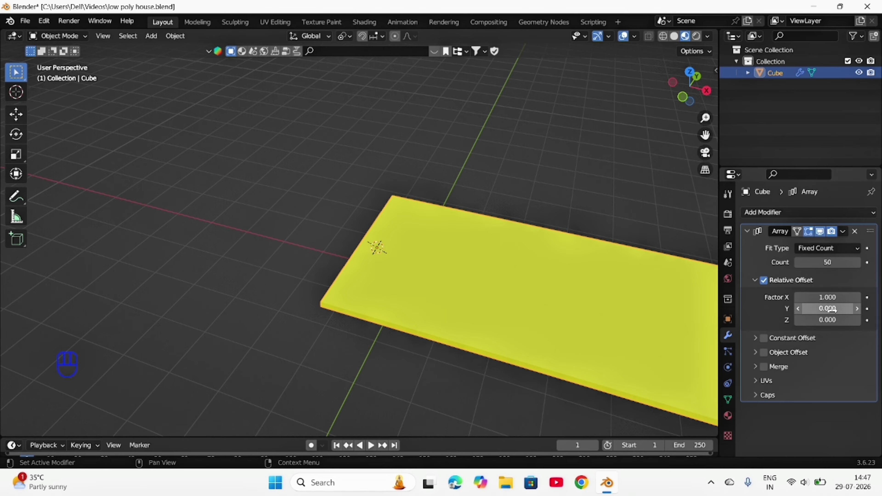
Step: Set the array's relative offset to 1.600 on Y and 0 on X to form a dashed line of spaced slabs
mouse_move(831, 310)
mouse_down()
mouse_move(852, 310)
mouse_move(837, 310)
mouse_up()
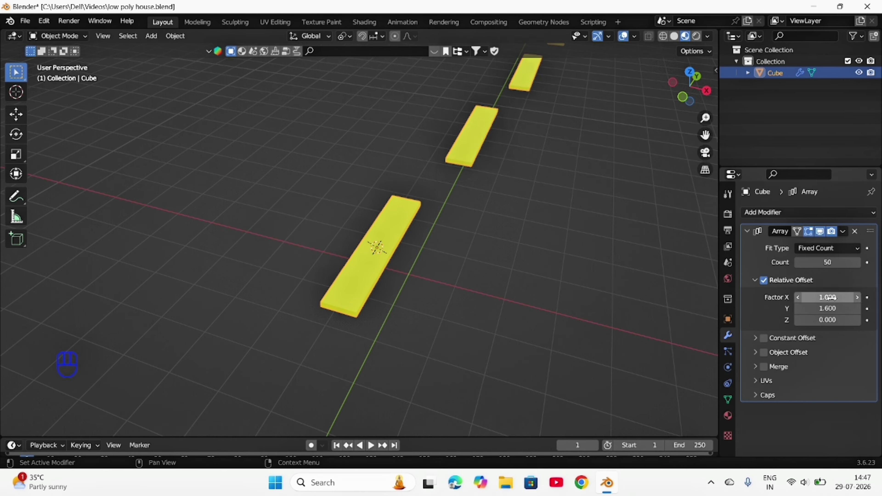
click(832, 298)
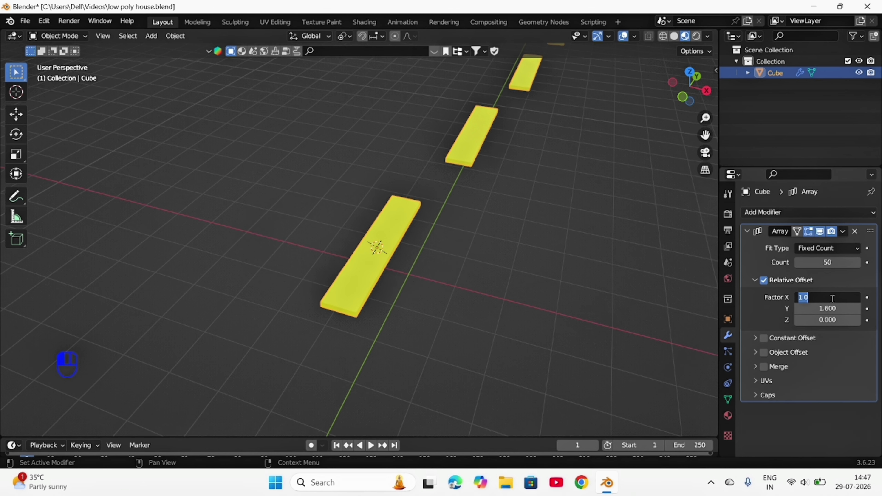
text(0.00)
key(Return)
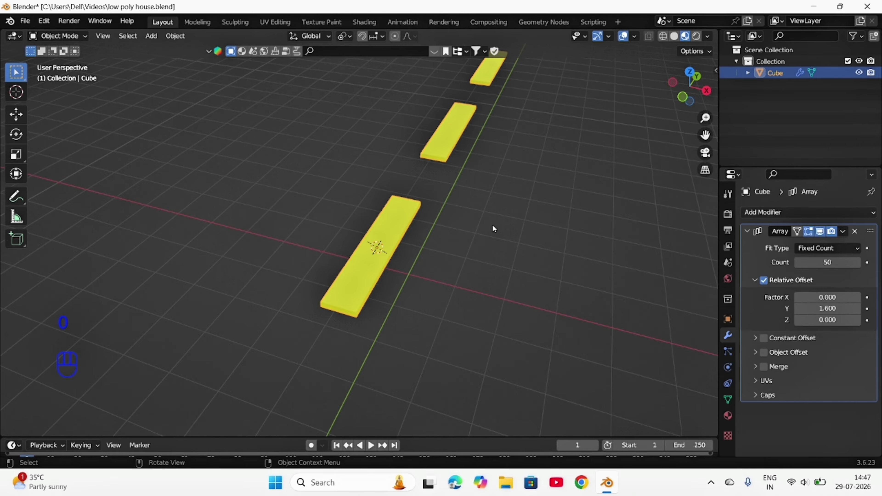
middle_drag(493, 225, 410, 235)
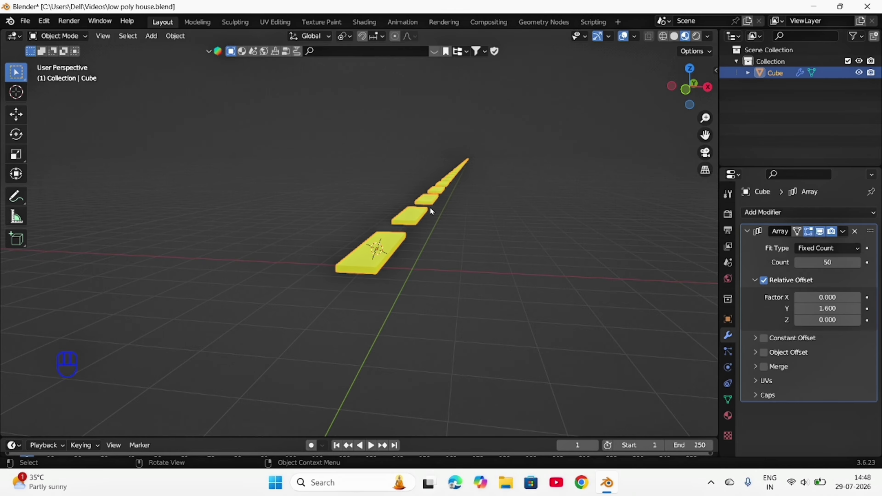
middle_drag(507, 226, 534, 229)
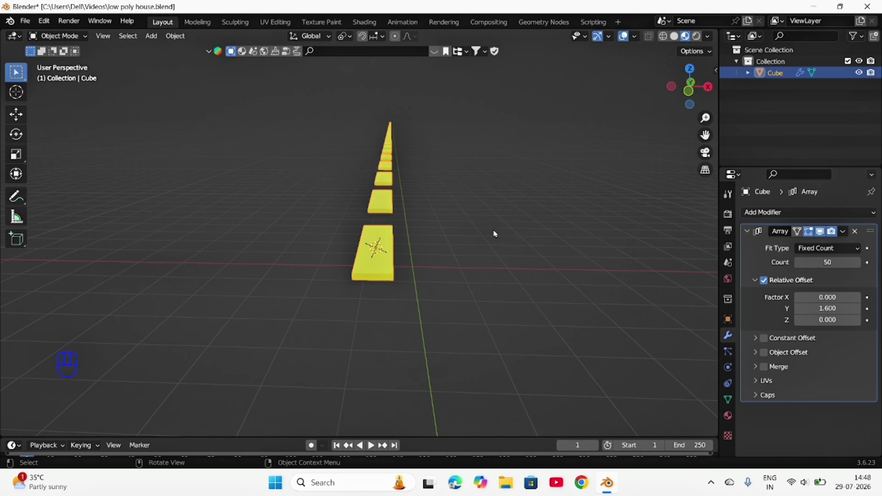
middle_drag(493, 229, 516, 181)
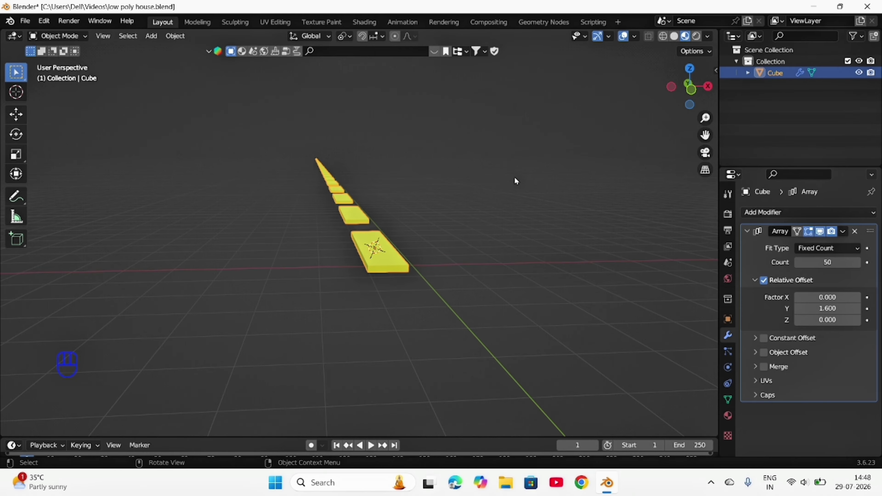
Step: Undo the Array modifier and its settings, and delete the yellow slab to empty the scene
key(ctrl+z)
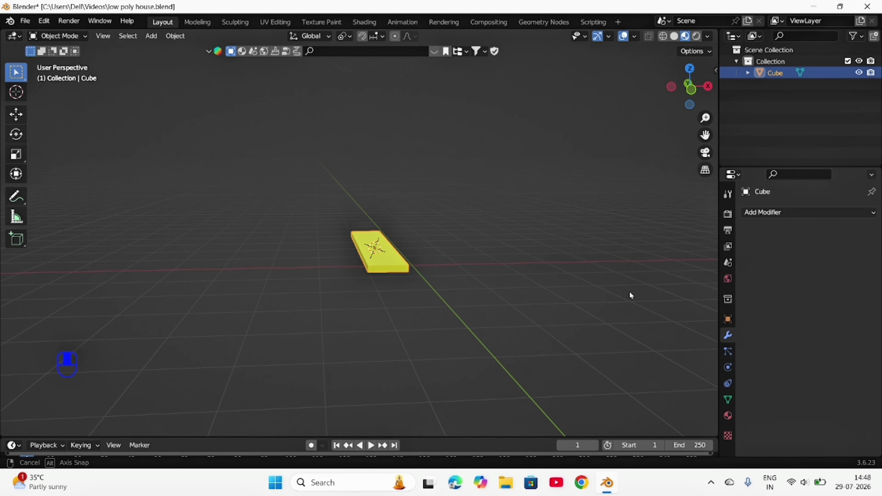
middle_drag(629, 291, 632, 249)
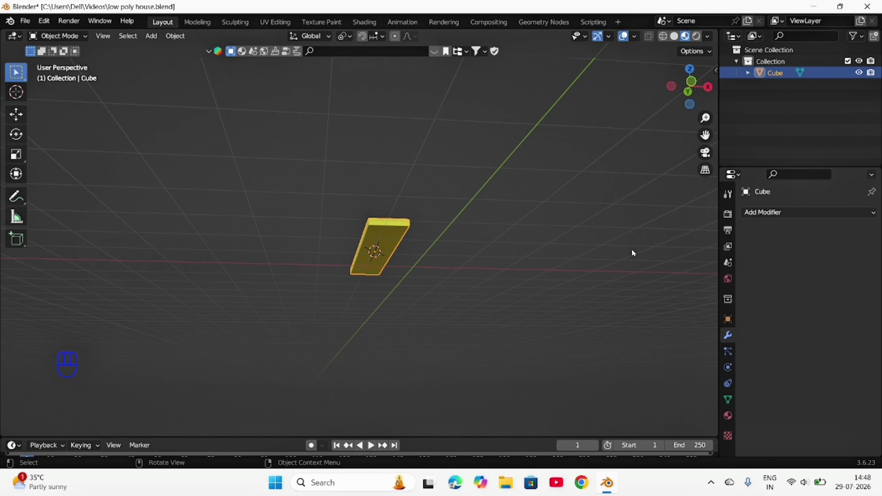
middle_drag(631, 250, 583, 271)
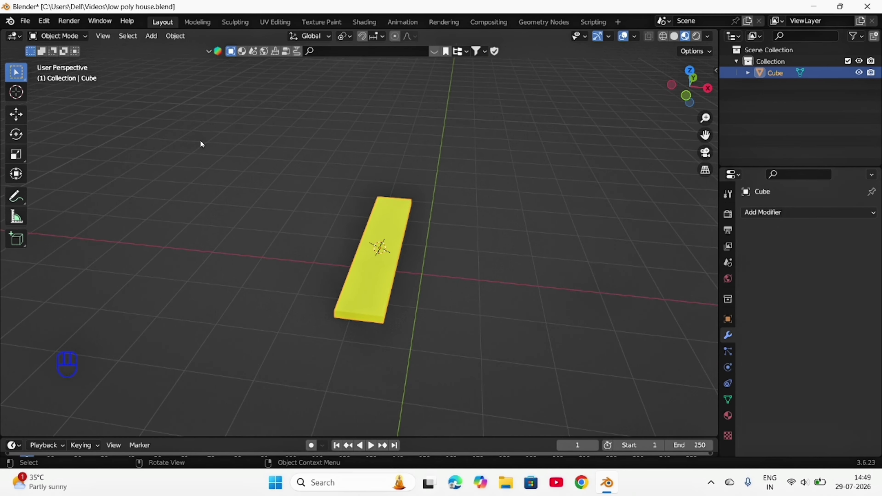
key(x)
click(254, 199)
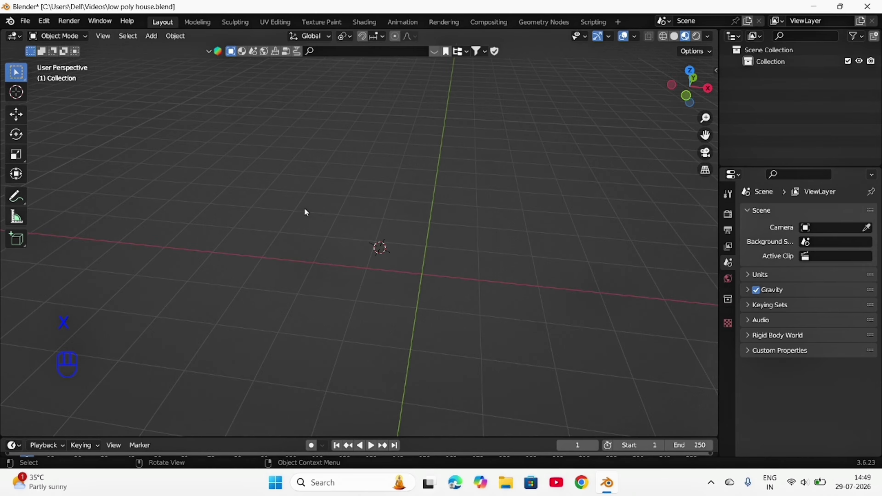
key(shift+a)
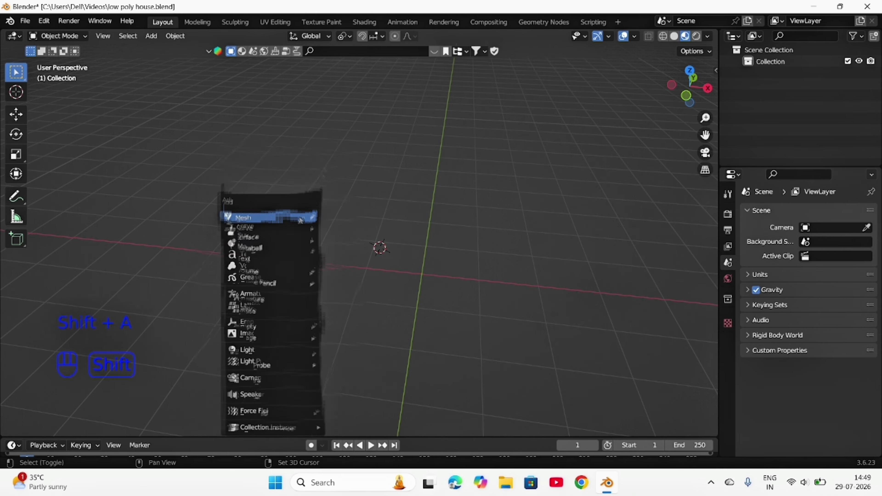
mouse_move(305, 210)
click(374, 208)
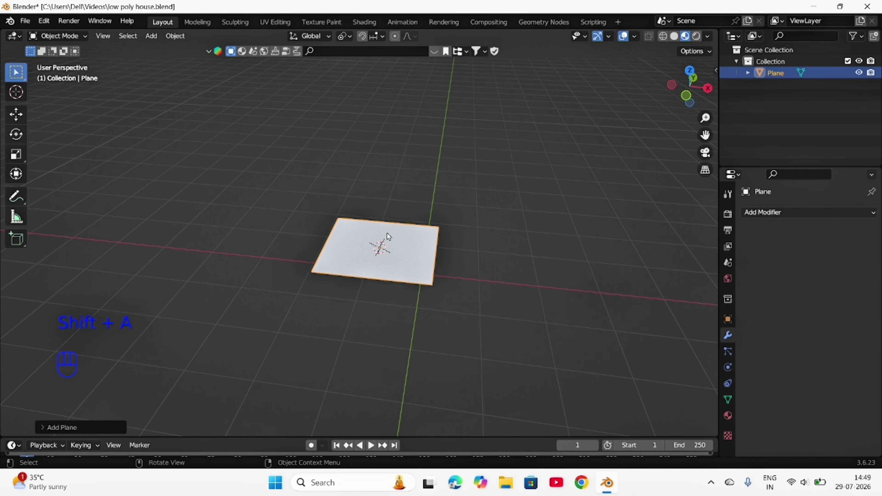
key(x)
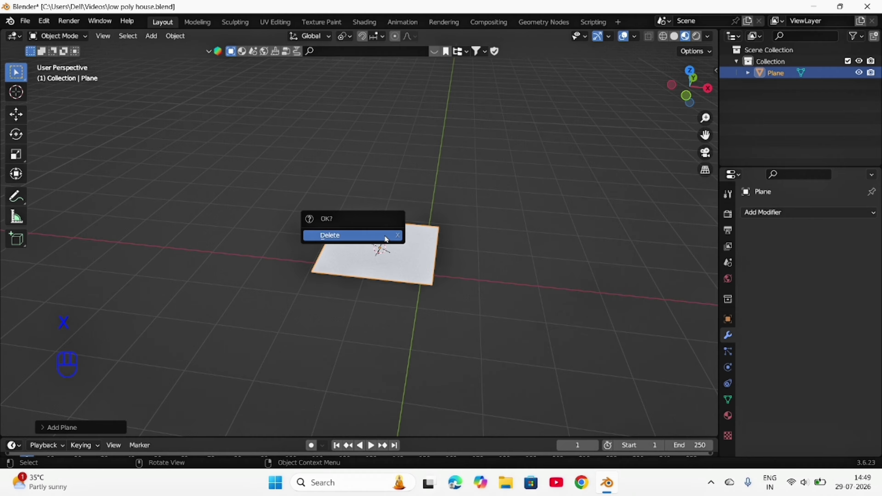
click(386, 239)
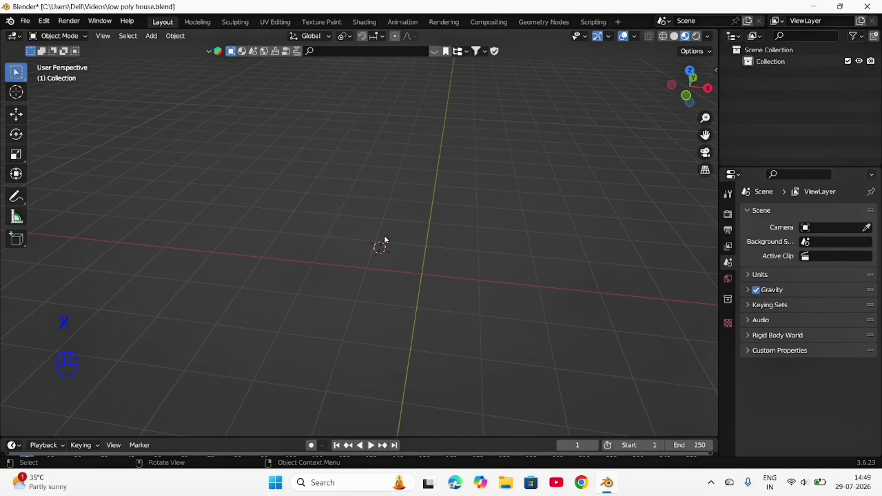
Step: Add a cube mesh at the 3D cursor in the empty scene
key(shift+a)
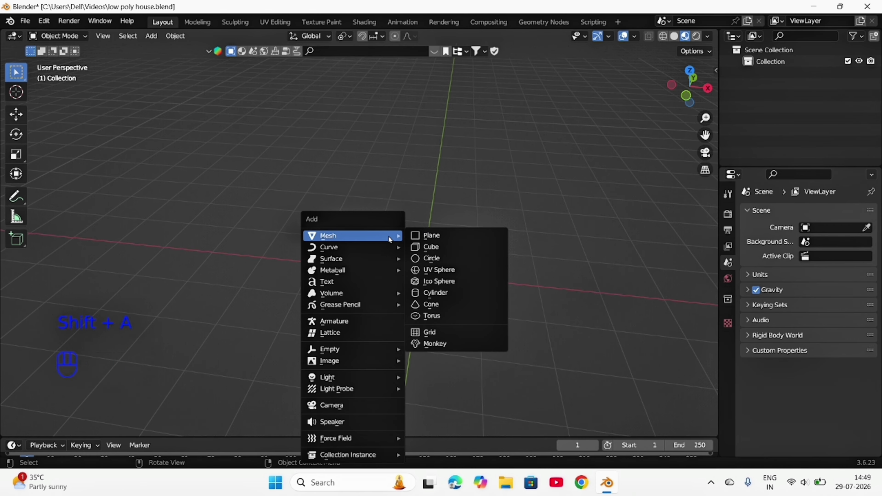
click(423, 247)
middle_drag(489, 304, 510, 283)
Step: Cut eight evenly spaced vertical edge loops across the cube, leaving them centered, and return to Object Mode
key(Tab)
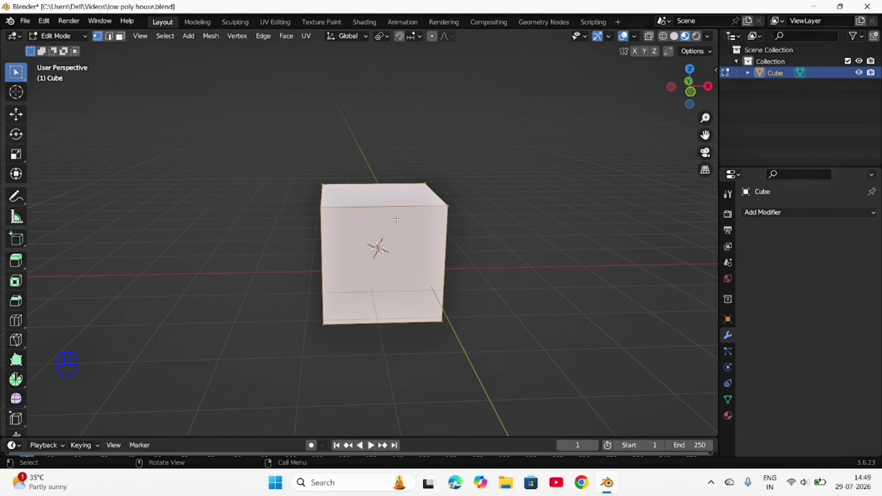
key(ctrl)
key(ctrl+r)
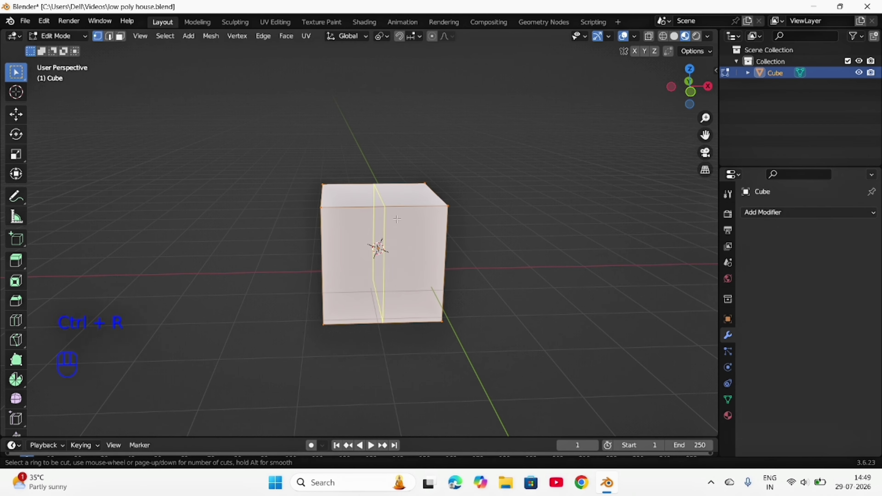
scroll(396, 219, up, 7)
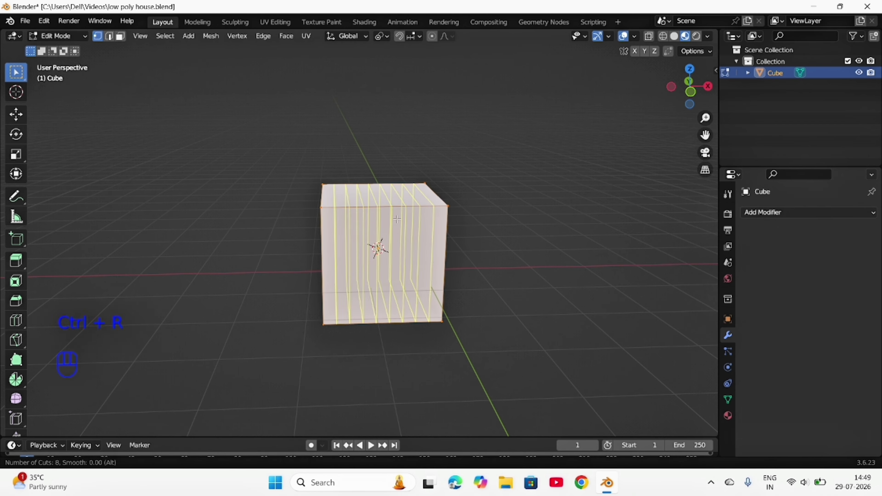
click(397, 219)
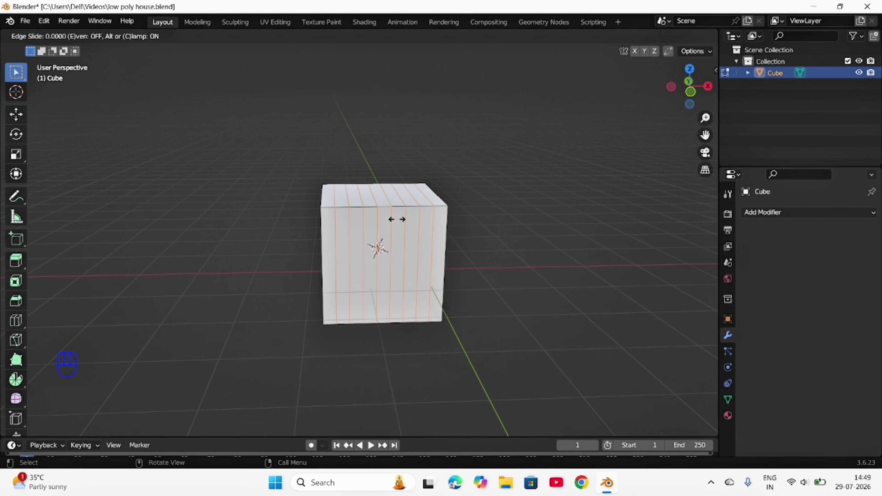
right_click(397, 218)
mouse_move(490, 244)
middle_down()
mouse_move(465, 259)
mouse_move(480, 244)
middle_up()
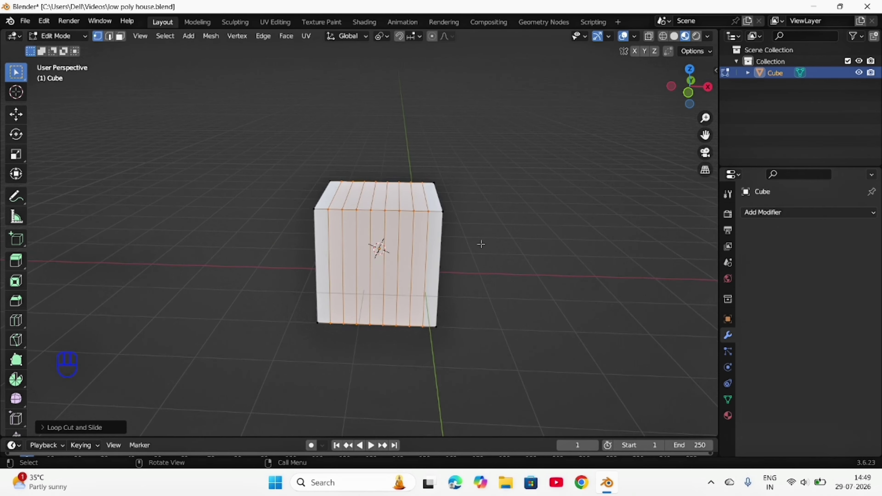
key(Tab)
Step: Add a Bevel modifier to the cube and switch the viewport to Solid shading
mouse_move(466, 273)
middle_down()
mouse_move(476, 256)
mouse_move(477, 275)
middle_up()
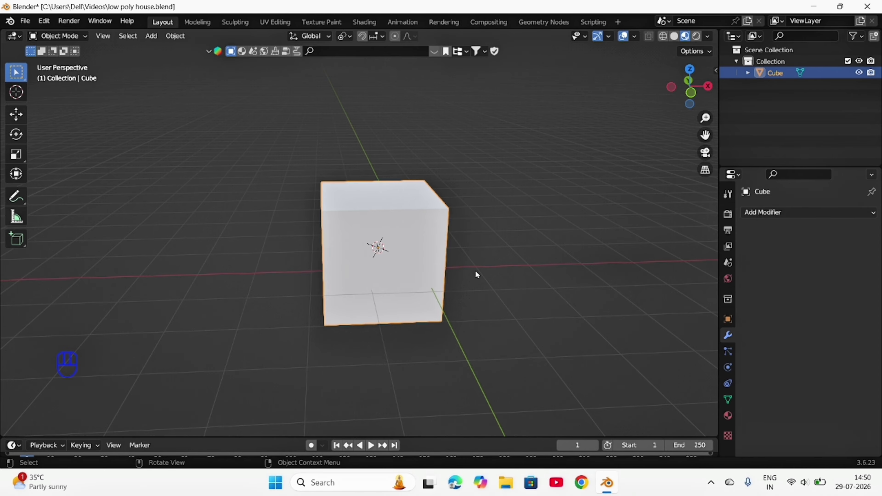
click(796, 213)
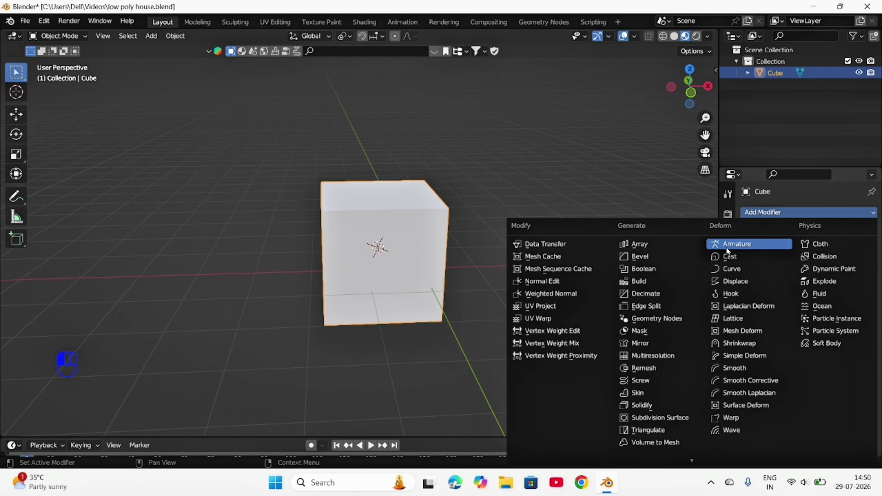
click(661, 259)
middle_drag(658, 265, 632, 248)
click(674, 37)
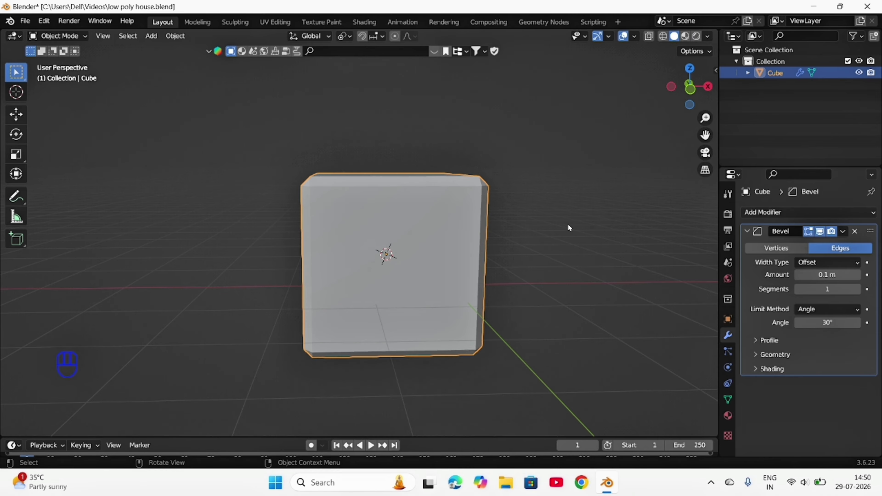
Step: Examine the cube's beveled edges and corners from several angles, up close and from farther away
mouse_move(567, 224)
middle_down()
mouse_move(524, 276)
mouse_move(487, 273)
middle_up()
scroll(543, 262, up, 2)
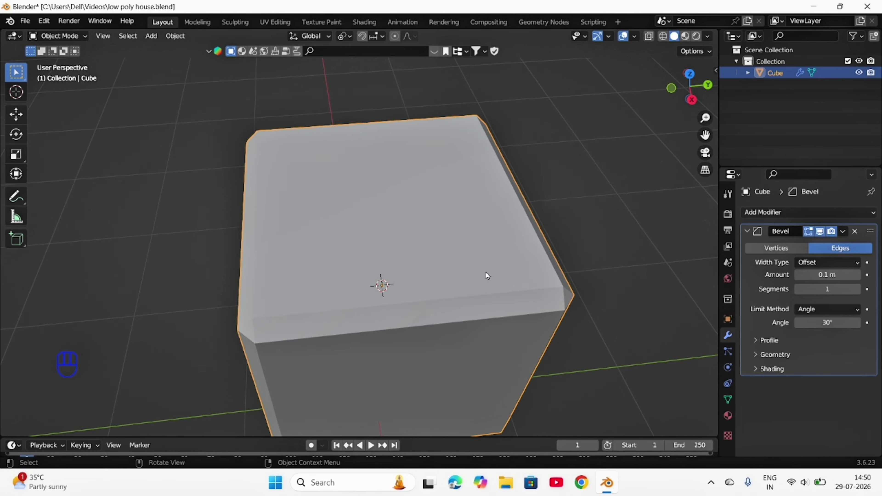
scroll(486, 274, down, 4)
middle_drag(291, 356, 537, 315)
scroll(604, 307, up, 2)
middle_drag(440, 356, 554, 309)
scroll(537, 347, down, 2)
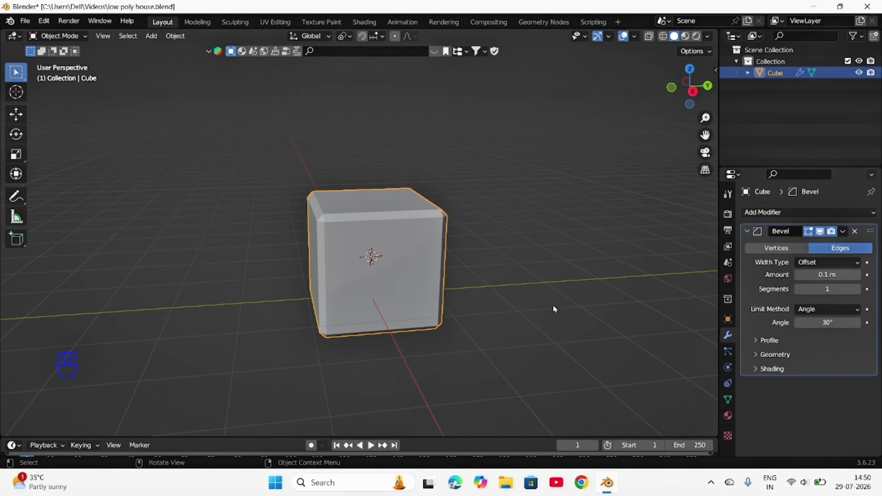
Step: Remove the Bevel modifier and delete the cube to empty the scene
click(855, 232)
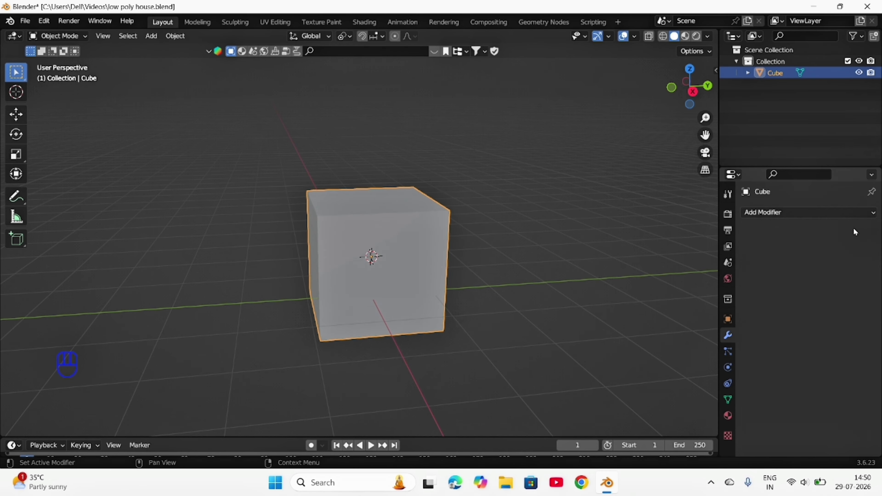
key(x)
click(510, 237)
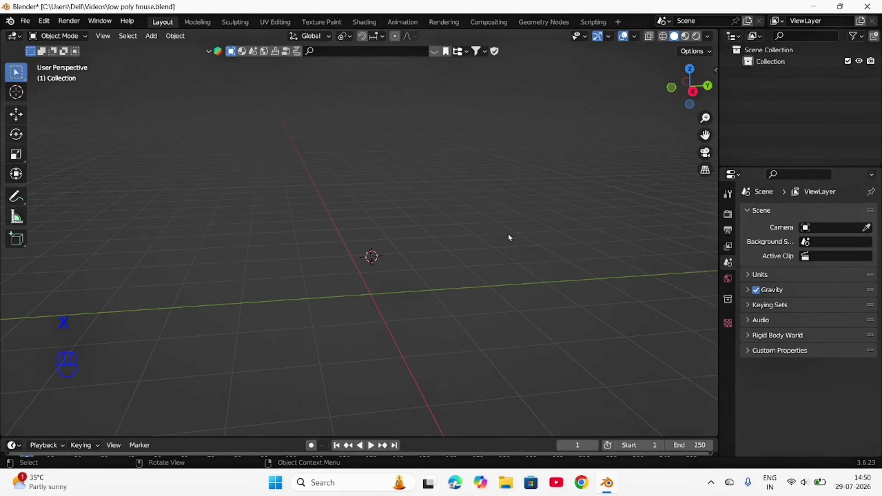
Step: Add a plane mesh and scale it up uniformly to roughly twice its size
key(shift+a)
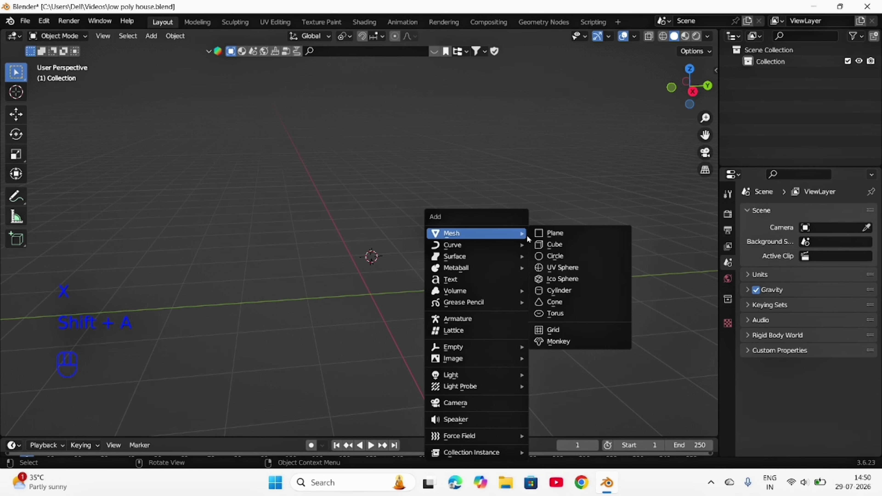
click(554, 233)
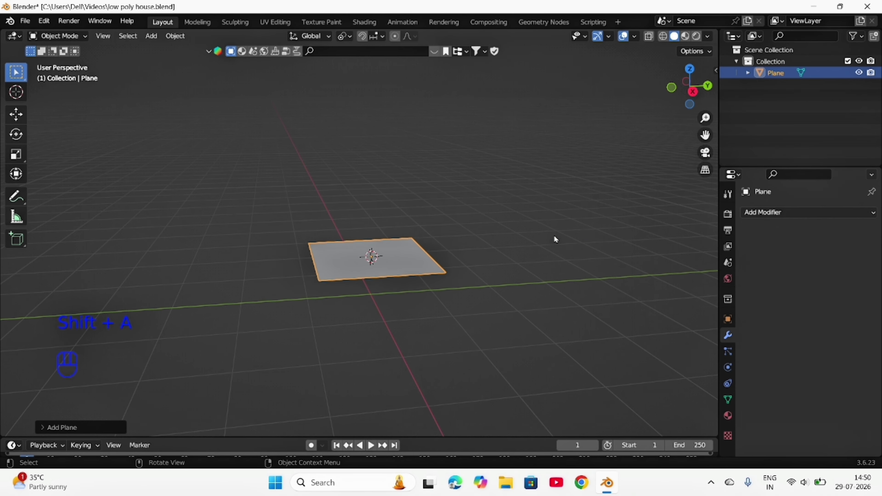
middle_drag(554, 235, 530, 245)
key(s)
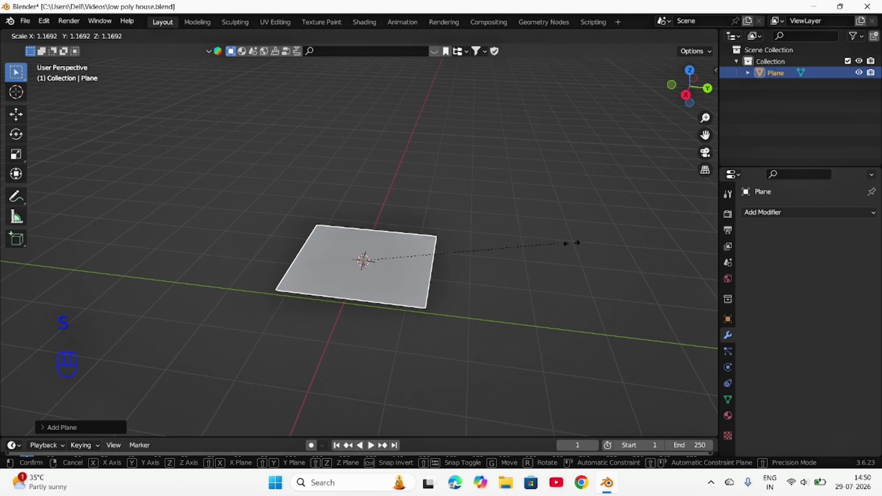
click(677, 248)
mouse_move(574, 296)
middle_down()
mouse_move(576, 286)
mouse_move(581, 299)
middle_up()
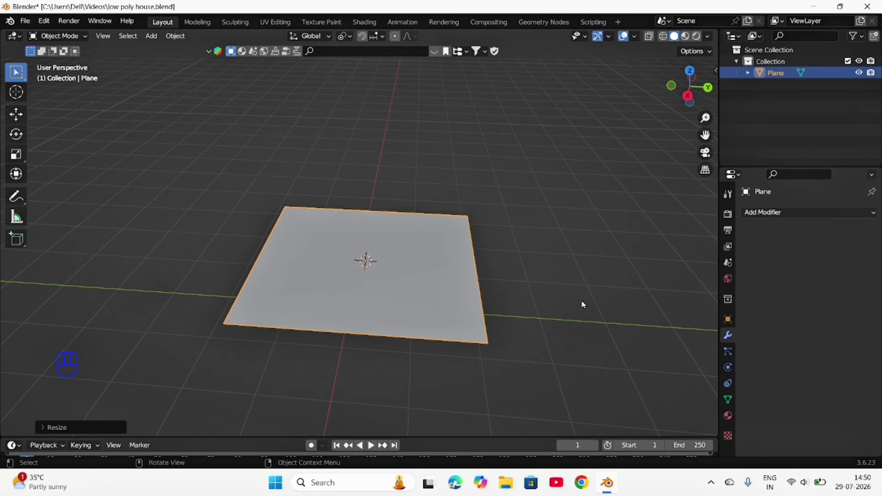
Step: Add a Solidify modifier to the plane and set its thickness to 0.34 m
click(813, 213)
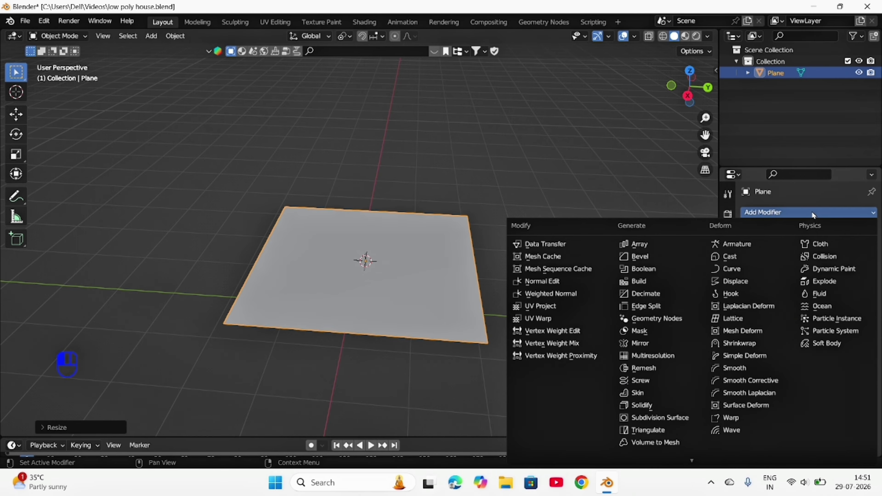
click(641, 405)
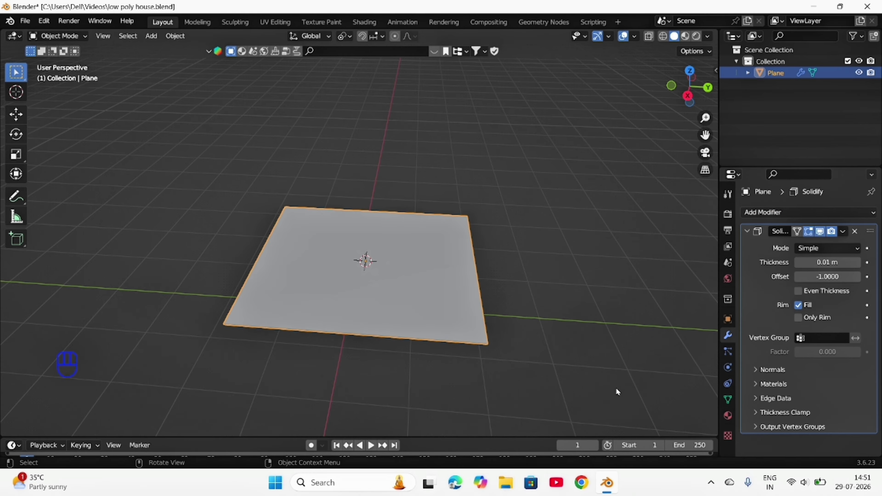
middle_drag(616, 389, 606, 272)
mouse_move(827, 262)
mouse_down()
mouse_move(851, 263)
mouse_move(835, 263)
mouse_up()
click(813, 266)
click(821, 265)
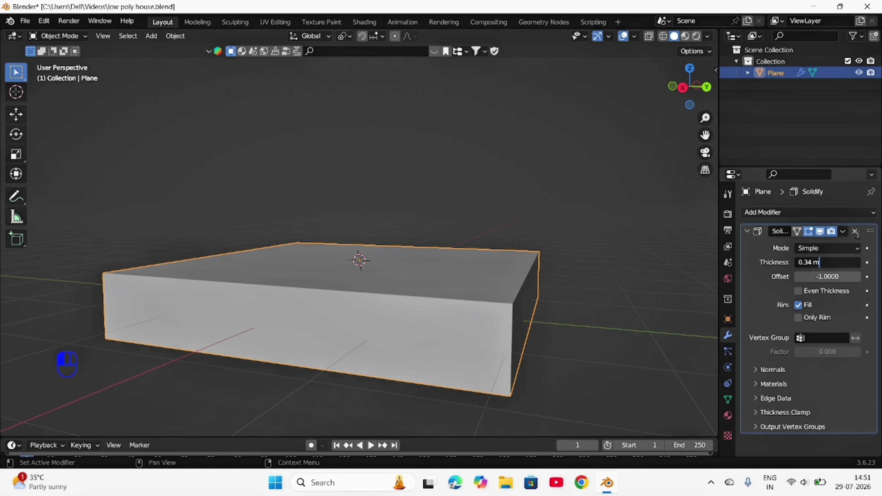
key(Return)
Step: Remove the Solidify modifier and delete the plane to empty the scene
middle_drag(515, 239, 471, 284)
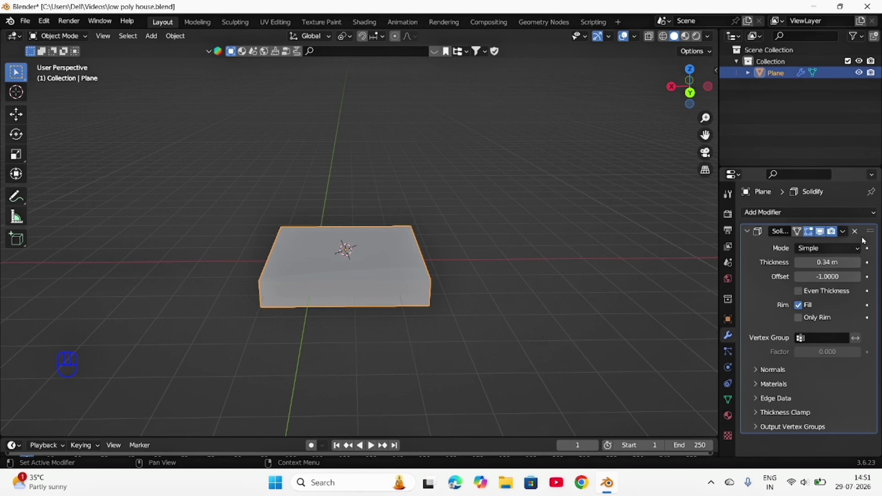
click(855, 232)
key(Delete)
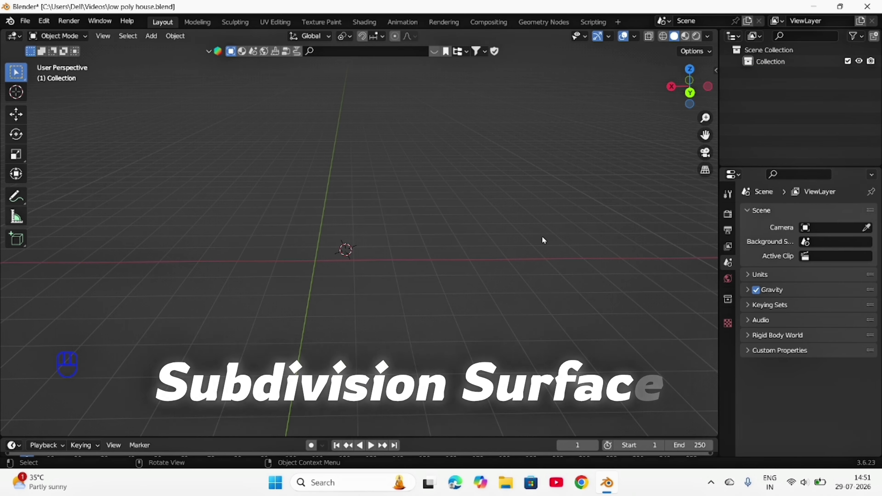
Step: Add a new cube mesh to the emptied scene for the Subdivision Surface example
key(shift+a)
mouse_move(446, 248)
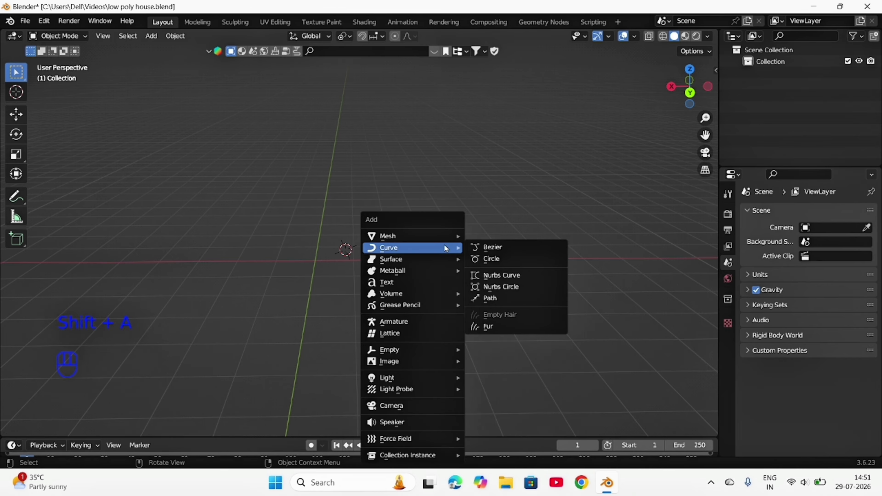
mouse_move(474, 236)
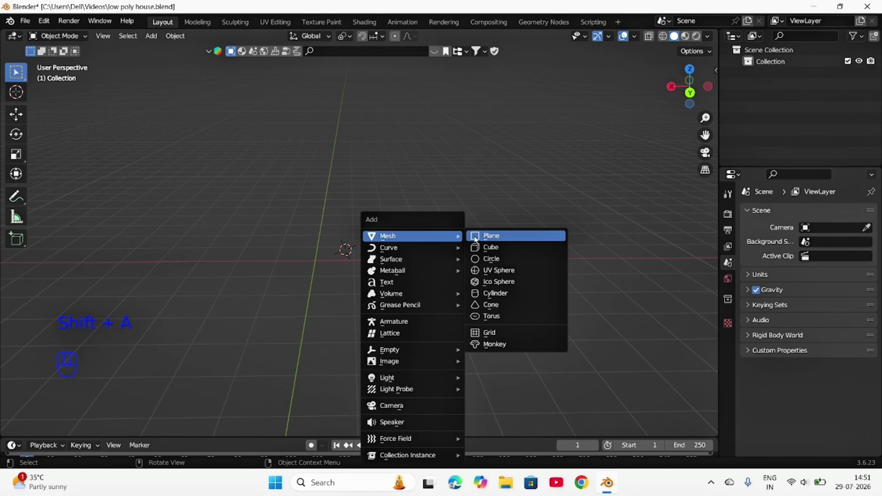
click(502, 249)
middle_drag(555, 274, 464, 290)
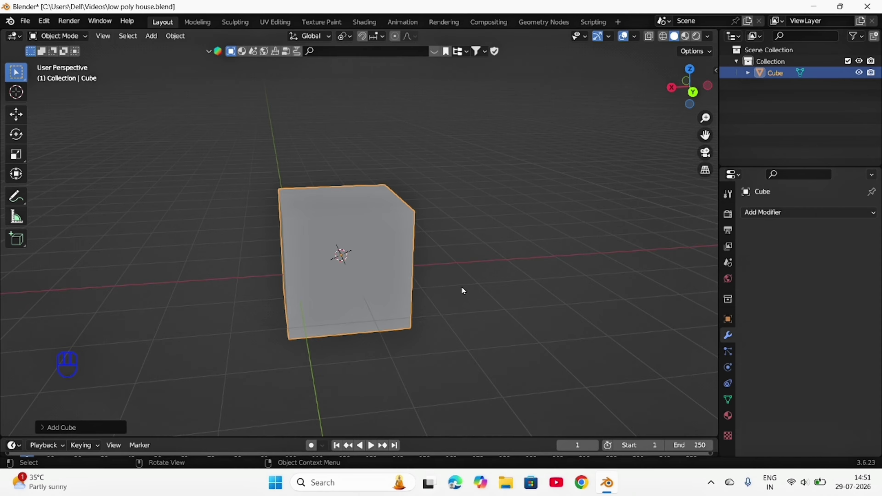
Step: Add a Subdivision Surface modifier to the cube and set its viewport level to 2
click(798, 213)
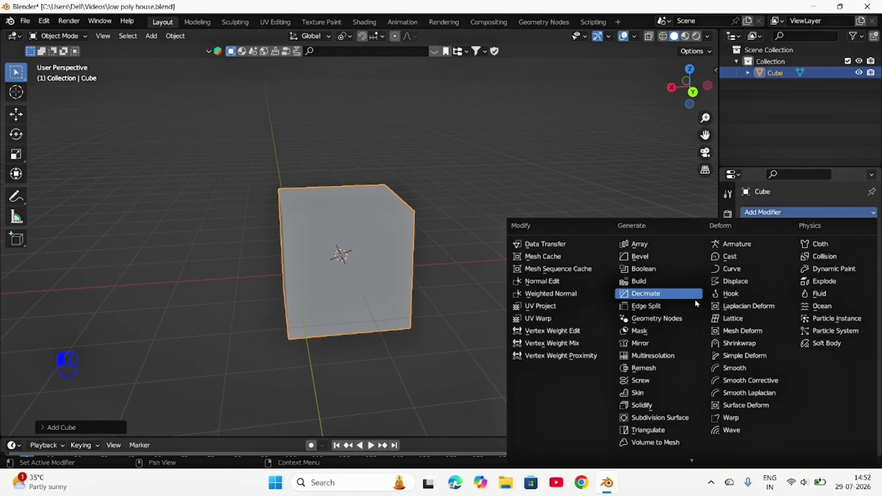
click(699, 421)
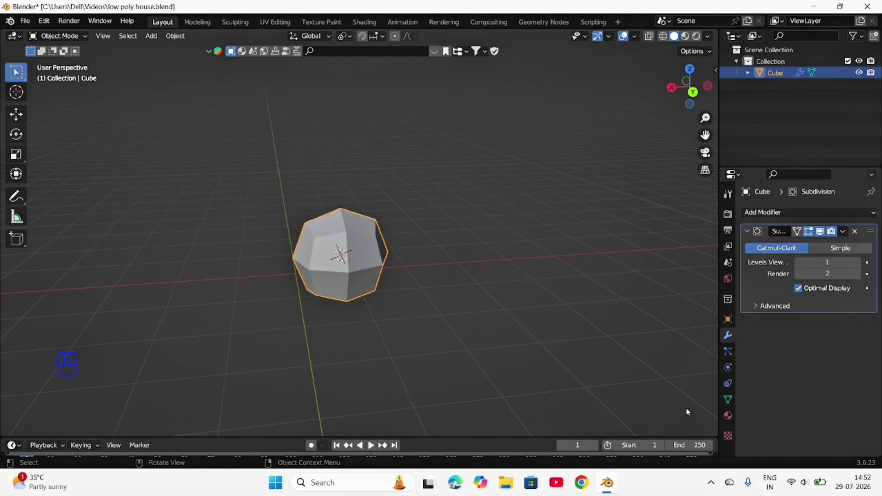
middle_drag(686, 409, 612, 334)
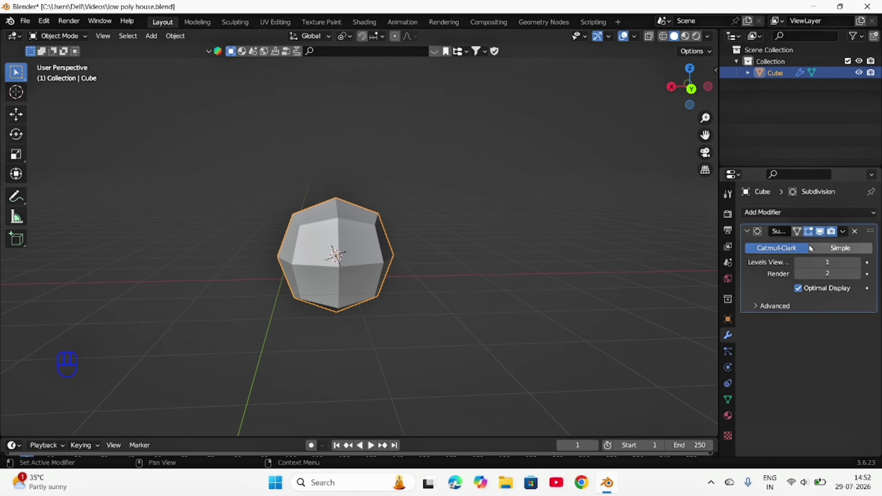
drag(817, 263, 826, 263)
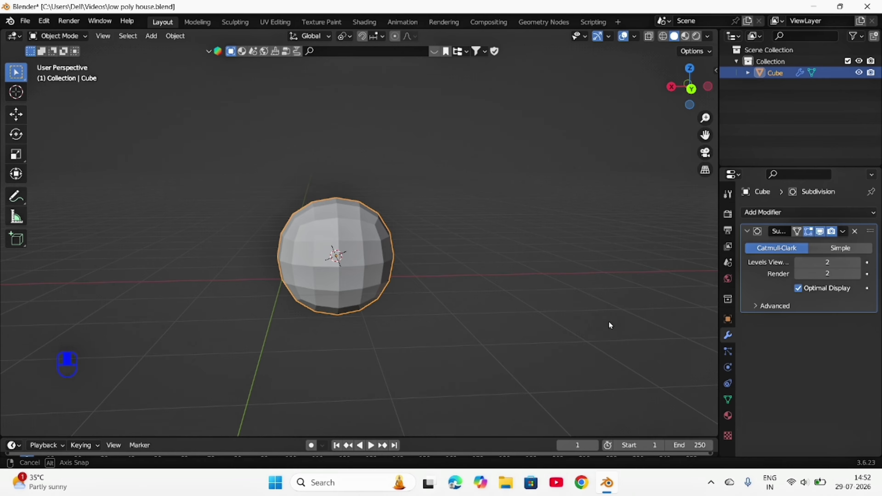
middle_drag(609, 322, 500, 362)
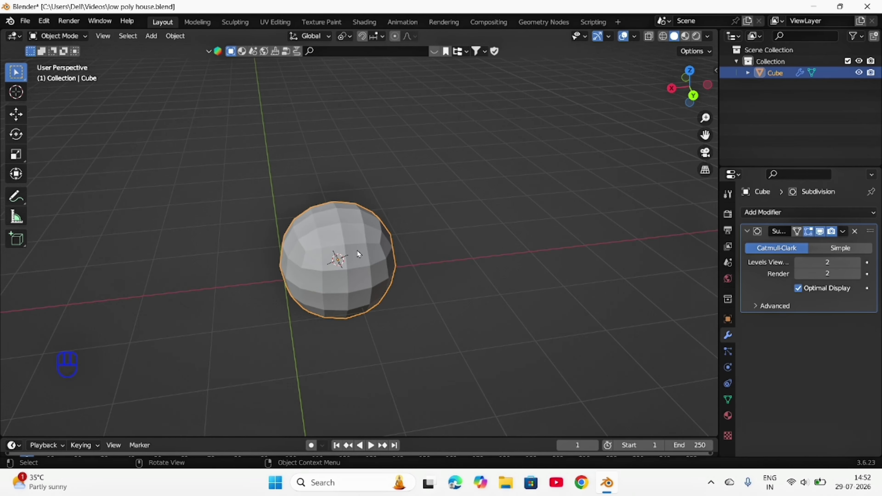
mouse_move(554, 267)
middle_down()
mouse_move(384, 307)
mouse_move(534, 236)
mouse_move(570, 263)
middle_up()
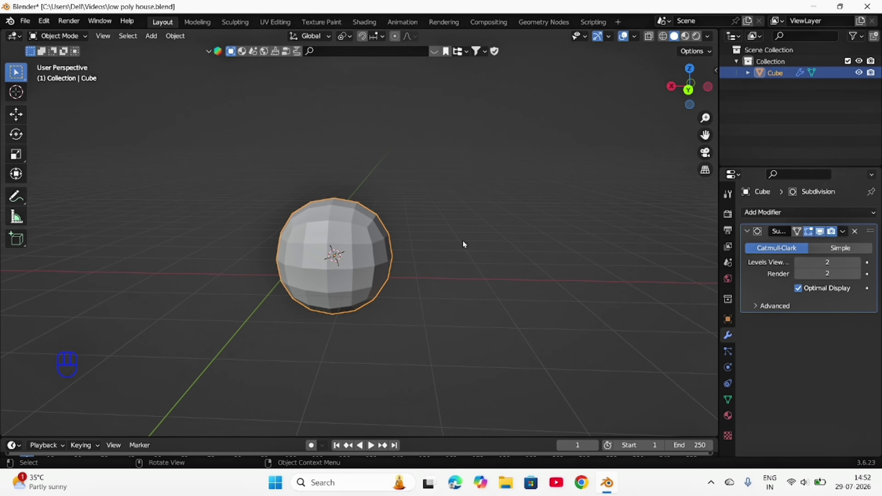
Step: Delete the subdivided cube to empty the scene
scroll(485, 310, up, 3)
mouse_move(485, 324)
middle_down()
mouse_move(398, 305)
mouse_move(303, 334)
mouse_move(571, 325)
mouse_move(557, 300)
mouse_move(492, 329)
mouse_move(491, 317)
middle_up()
scroll(559, 310, down, 3)
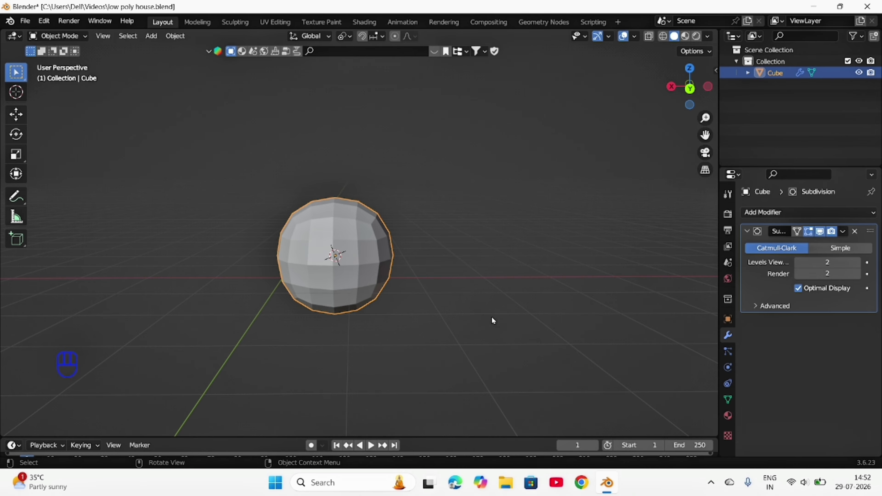
middle_drag(493, 320, 518, 308)
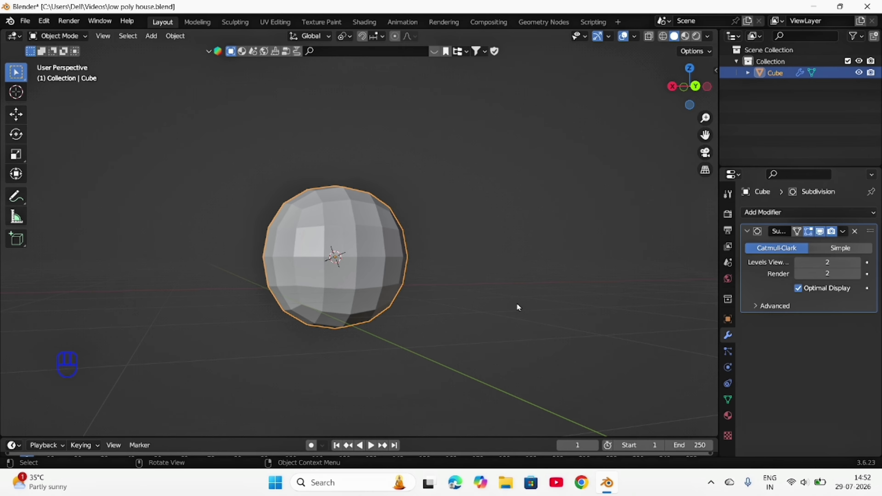
key(x)
click(518, 302)
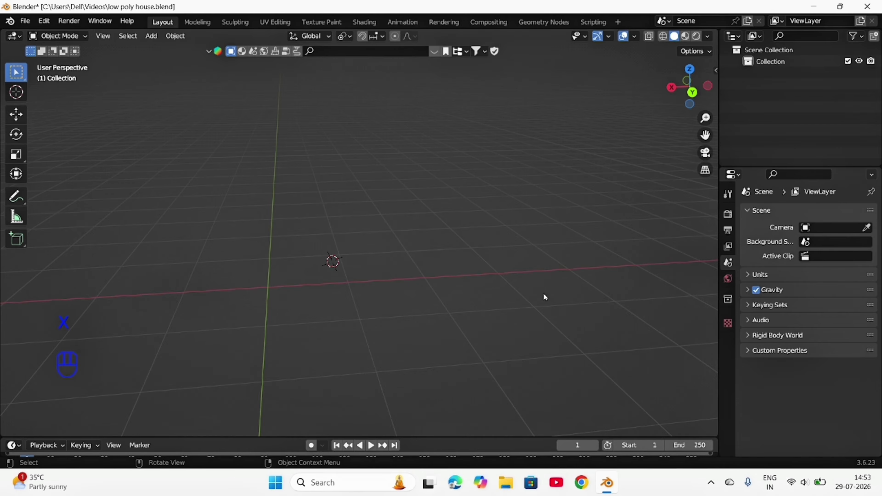
Step: Add a new cube mesh to the empty scene for the lighting example
key(shift+a)
mouse_move(552, 236)
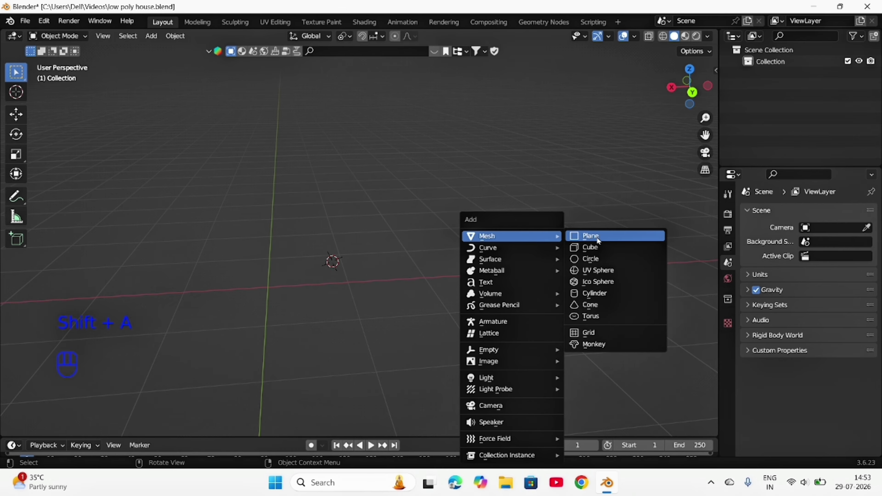
click(590, 247)
middle_drag(553, 278, 528, 270)
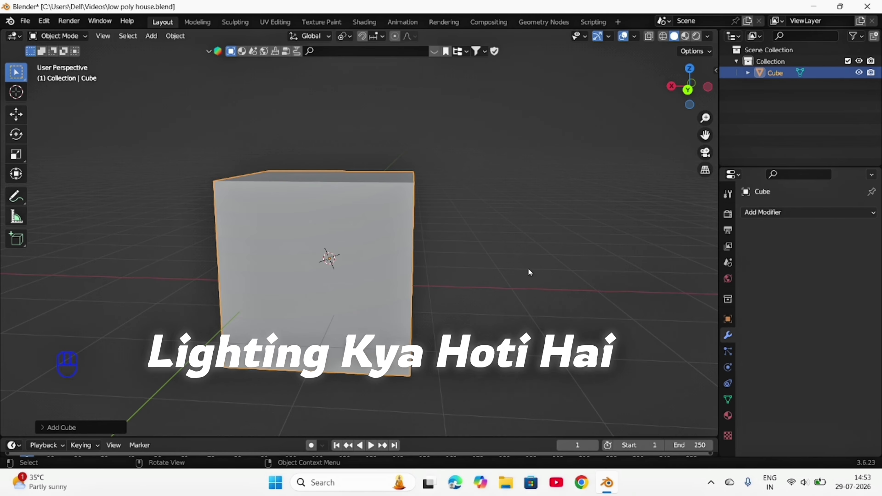
Step: Switch the viewport to Rendered shading and view the unlit cube from several sides
click(696, 36)
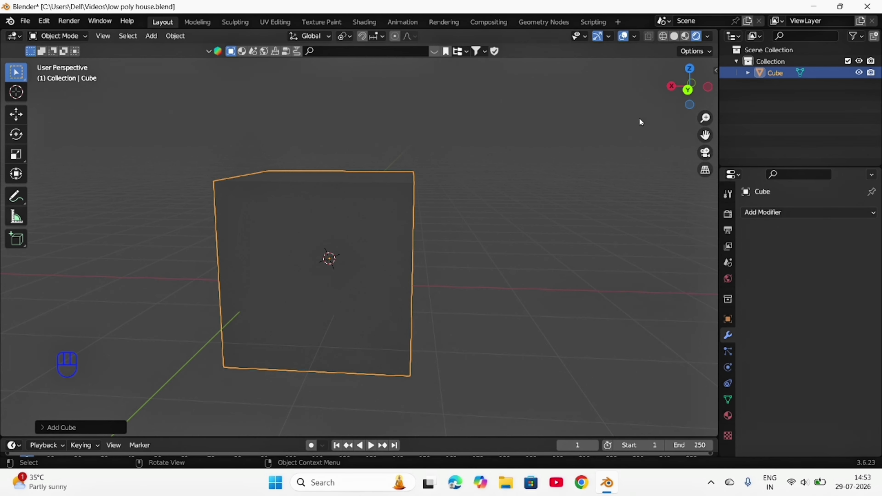
mouse_move(526, 183)
middle_down()
mouse_move(494, 210)
mouse_move(504, 191)
mouse_move(269, 216)
mouse_move(508, 191)
mouse_move(517, 172)
middle_up()
scroll(504, 191, down, 3)
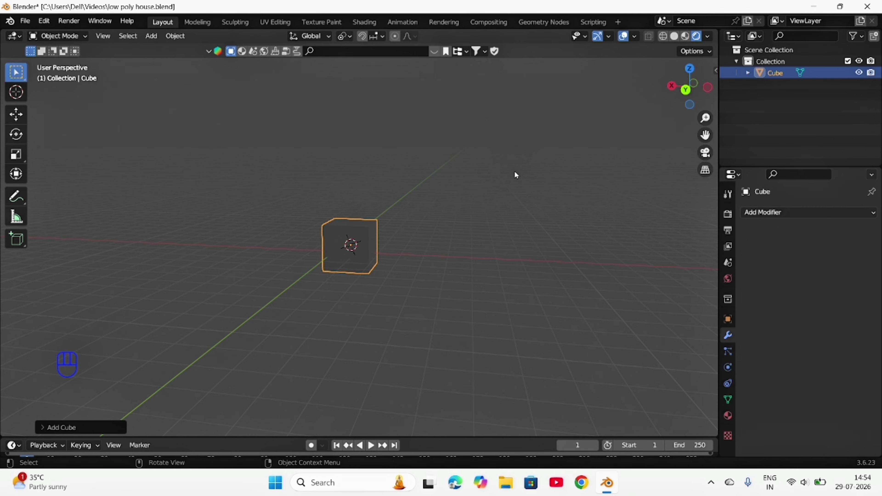
scroll(503, 219, up, 3)
middle_drag(503, 219, 397, 230)
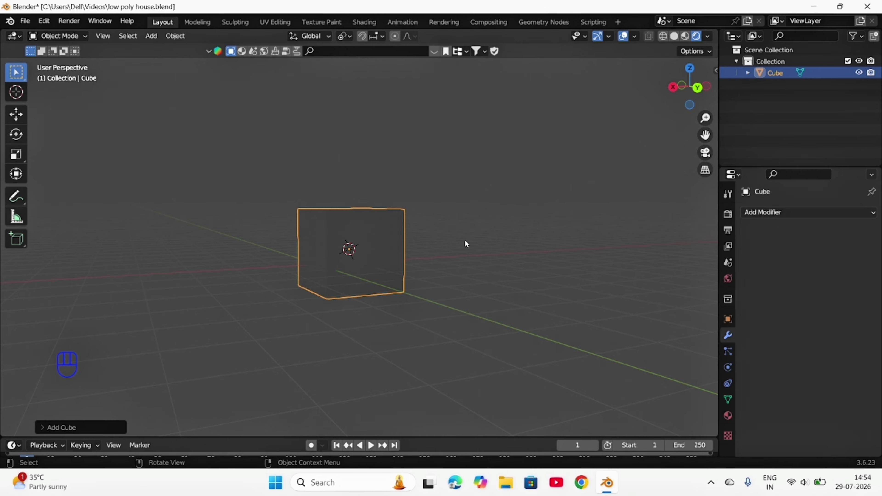
middle_drag(483, 245, 531, 261)
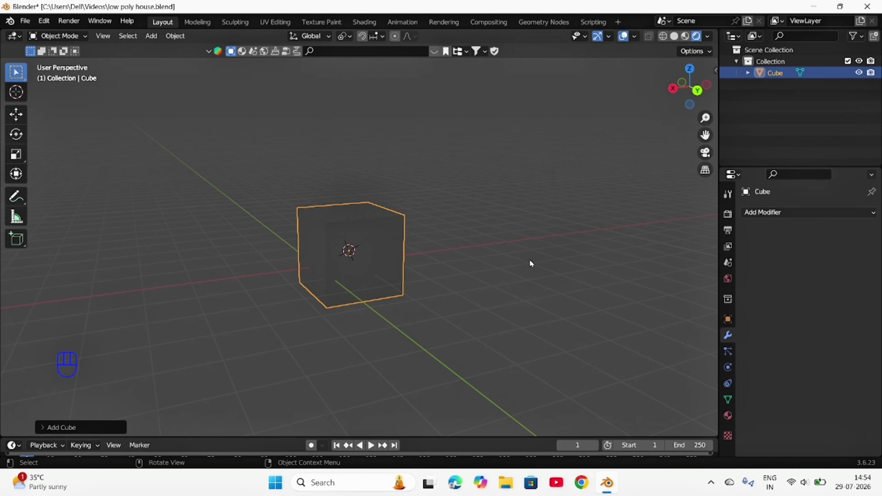
middle_drag(530, 260, 494, 240)
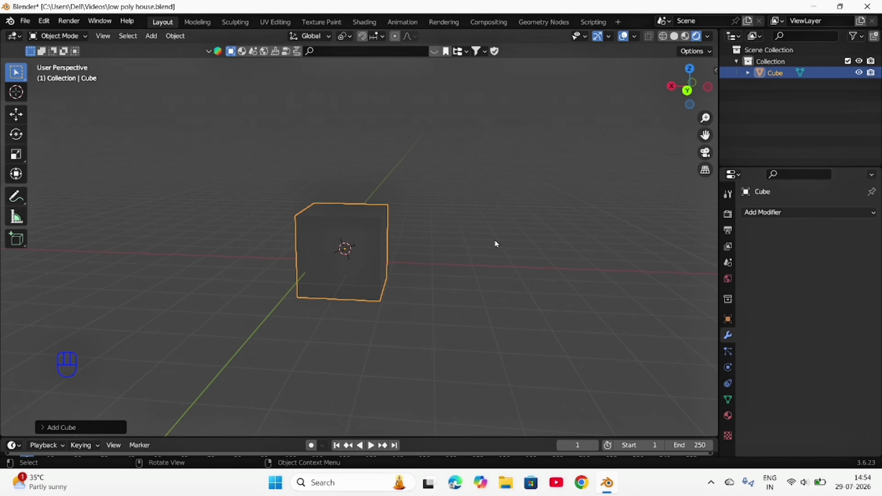
Step: Add a Sun light to the scene with the cube
key(shift+a)
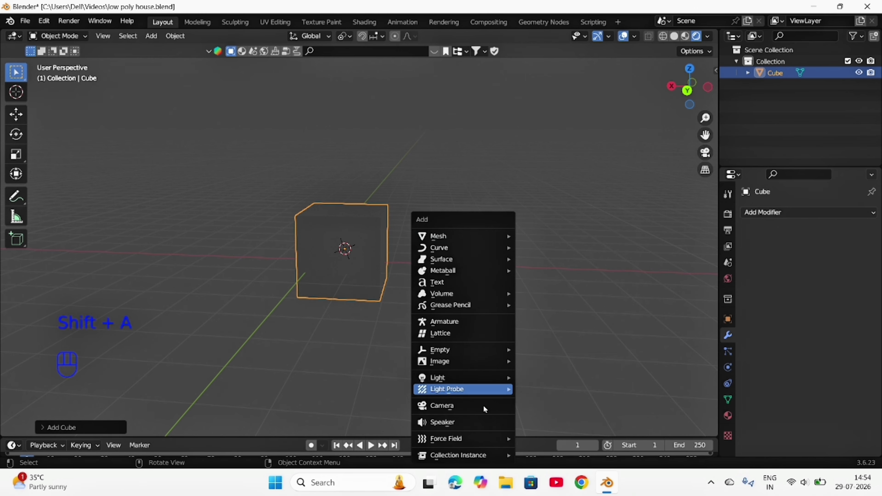
mouse_move(484, 382)
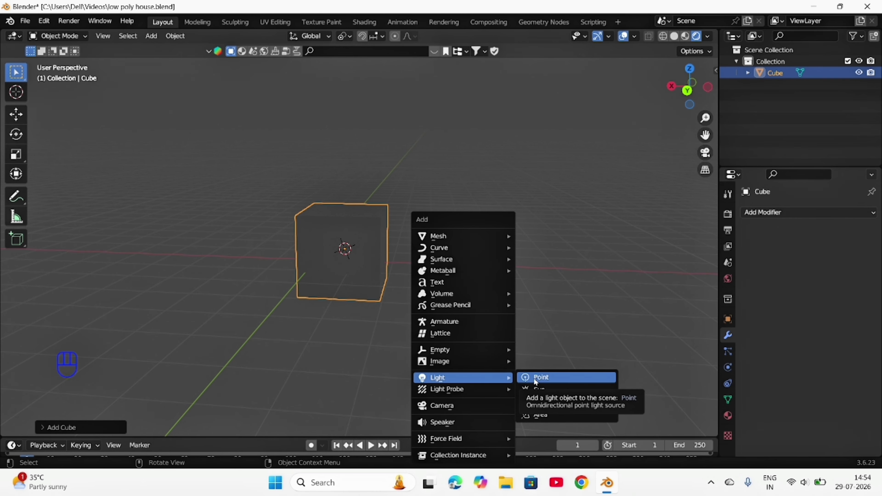
click(539, 389)
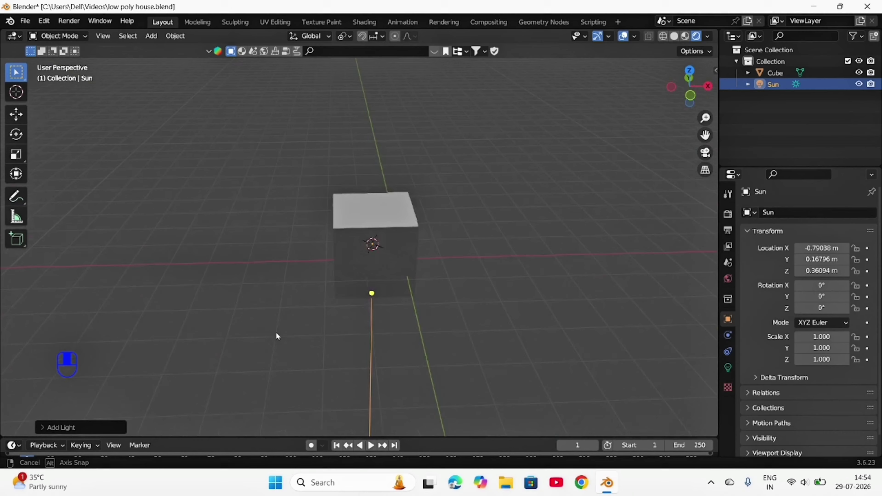
middle_drag(276, 332, 431, 354)
scroll(431, 354, down, 6)
middle_drag(436, 384, 402, 373)
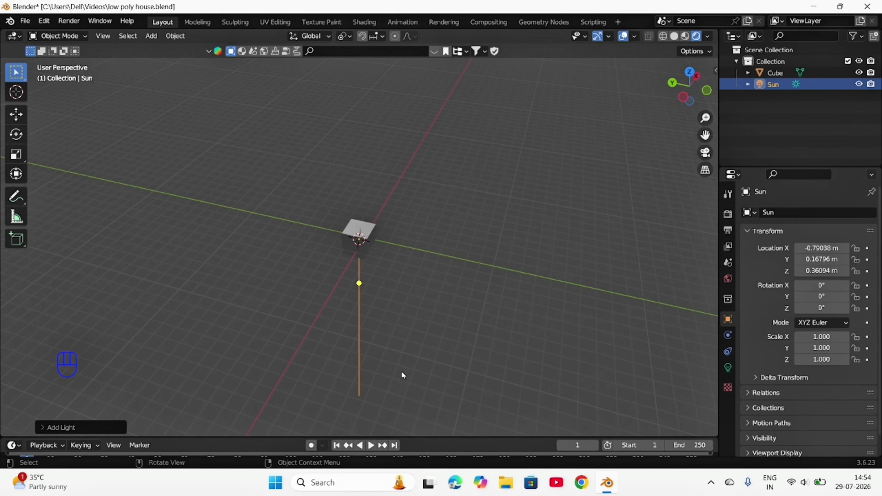
Step: Move the Sun light to about X 6.75, Y 3.63, Z 11.17 m and aim its beam at the cube
key(g)
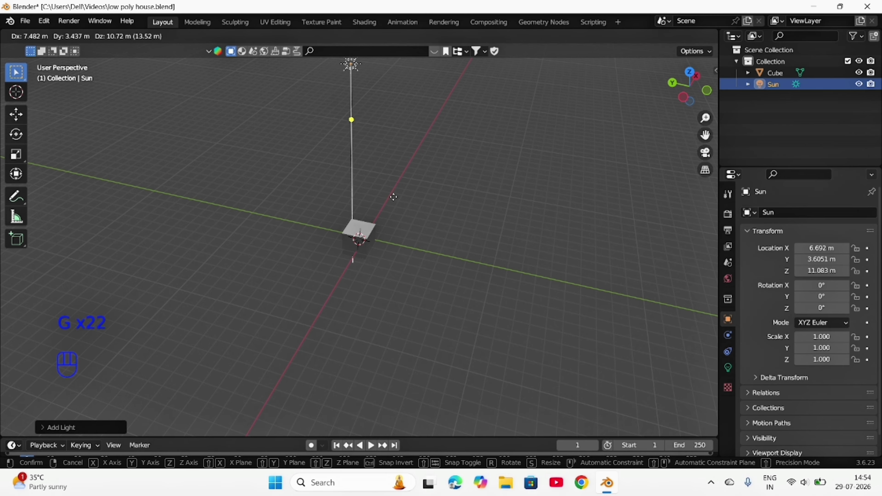
click(393, 194)
middle_drag(132, 263, 278, 259)
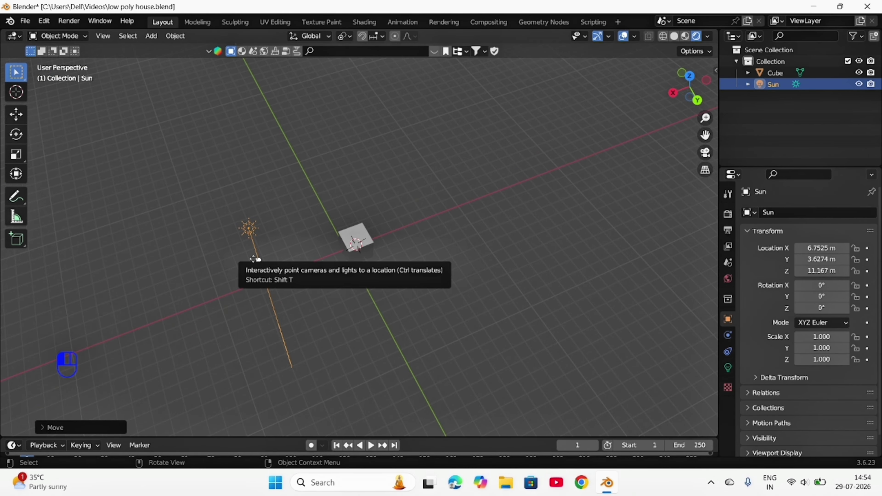
drag(259, 260, 293, 238)
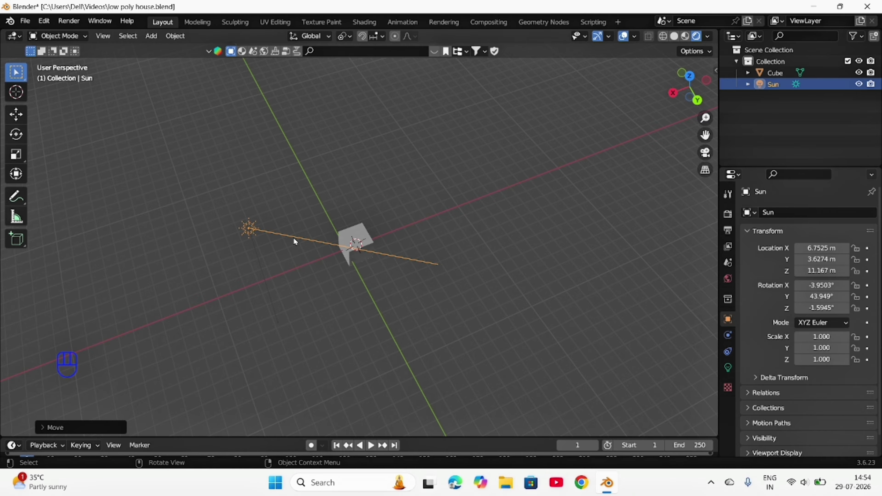
middle_drag(452, 349, 537, 287)
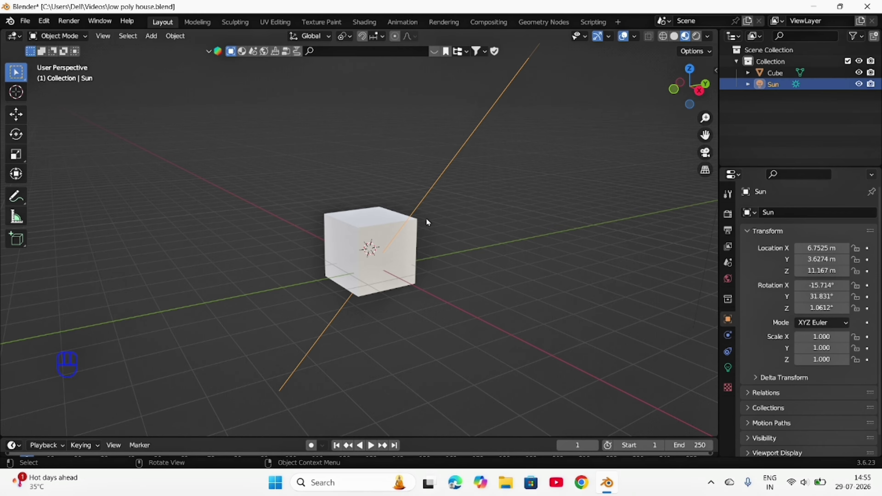
Step: Shift the Sun light along the Y axis to about 5.52 m and compare the lighting on the cube's sides
middle_drag(428, 222, 467, 261)
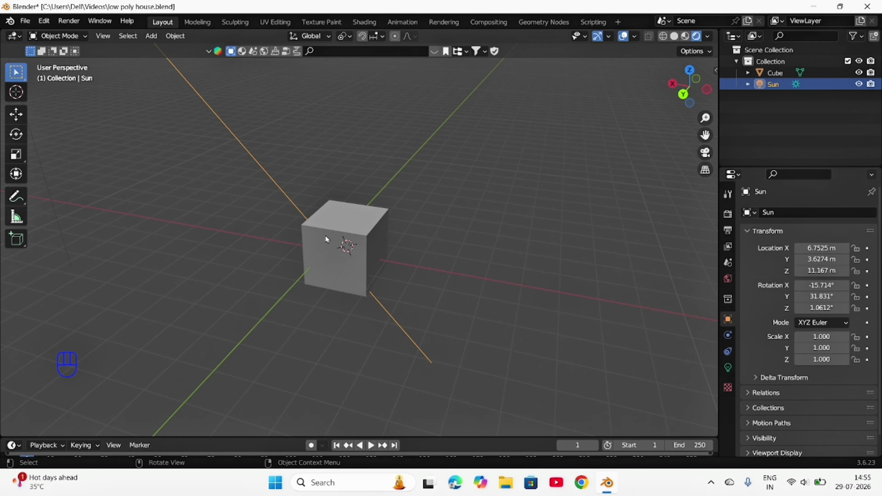
middle_drag(322, 225, 355, 263)
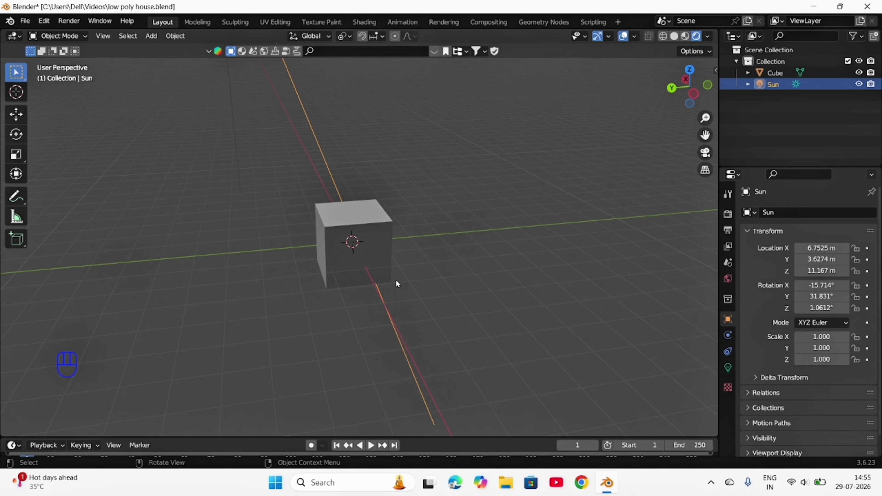
middle_drag(398, 284, 633, 318)
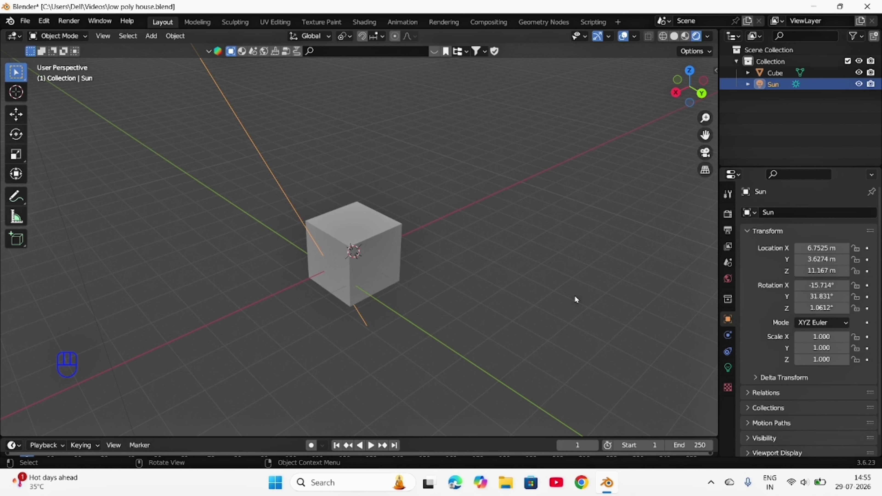
scroll(574, 296, down, 6)
scroll(574, 300, up, 5)
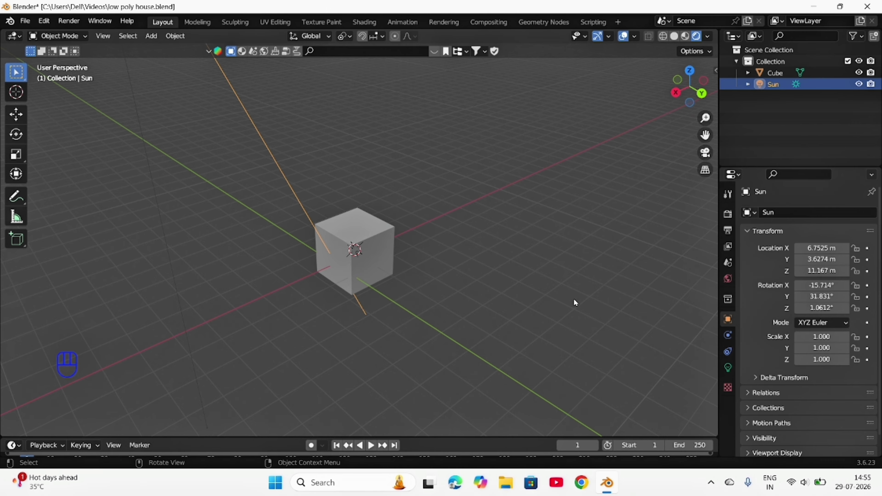
key(g)
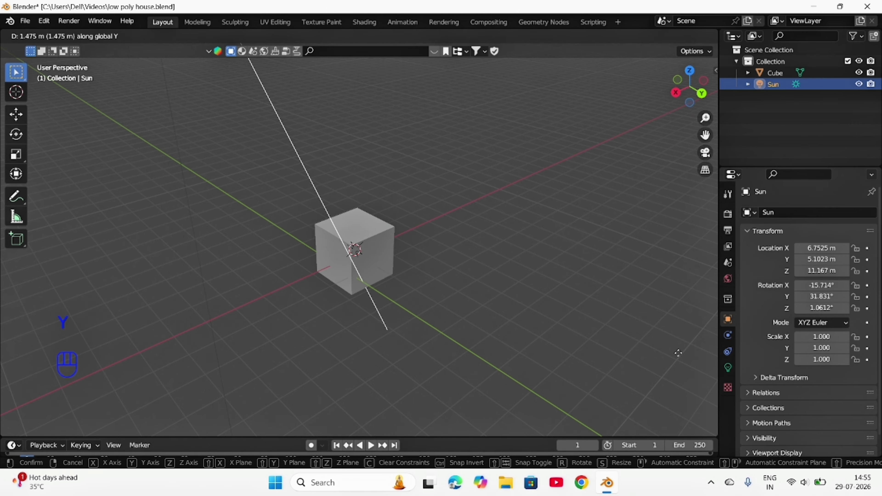
click(675, 321)
middle_drag(674, 321, 513, 321)
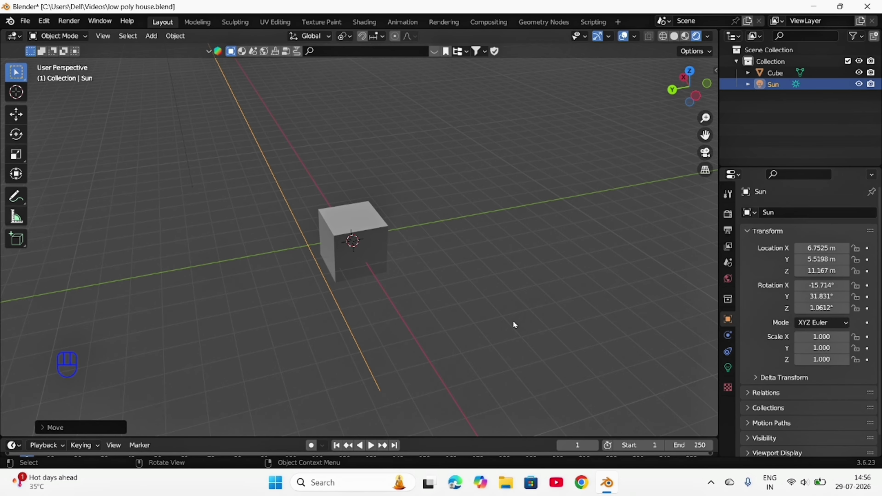
Step: Delete the Sun light and add a Point light in its place
key(x)
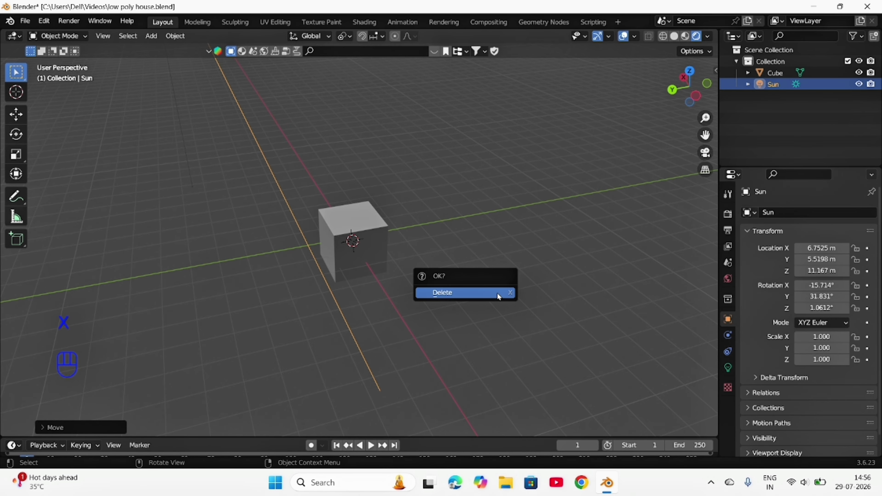
click(497, 293)
key(shift+a)
mouse_move(483, 271)
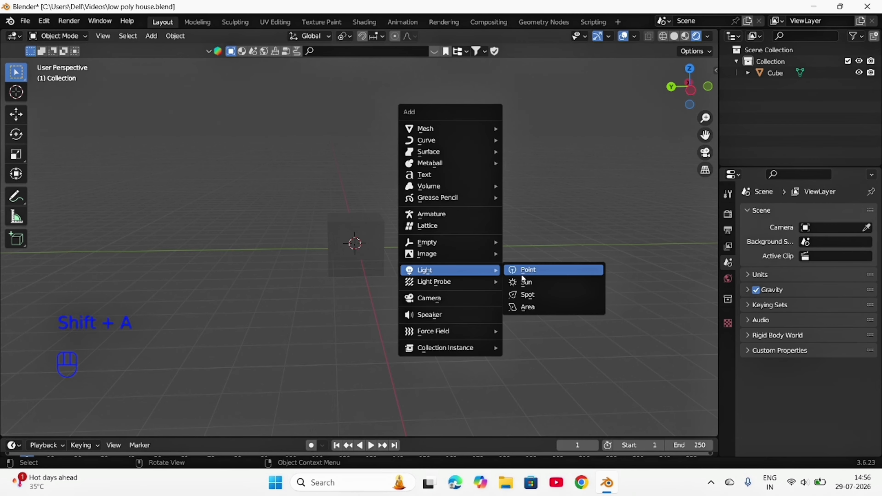
click(542, 274)
mouse_move(553, 267)
middle_down()
mouse_move(538, 258)
mouse_move(565, 260)
middle_up()
Step: Raise the Point light to a height of about 6.27 m and shift it along X to sit over the cube
key(g)
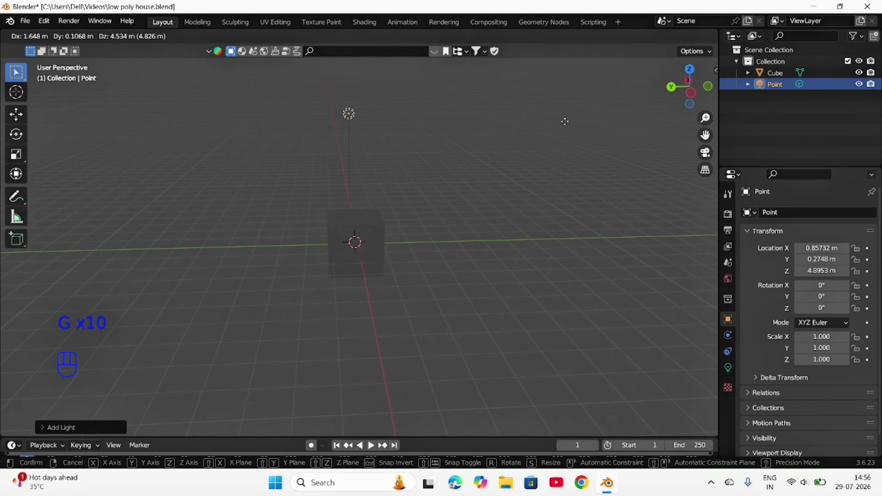
click(564, 92)
middle_drag(563, 93, 473, 117)
key(g)
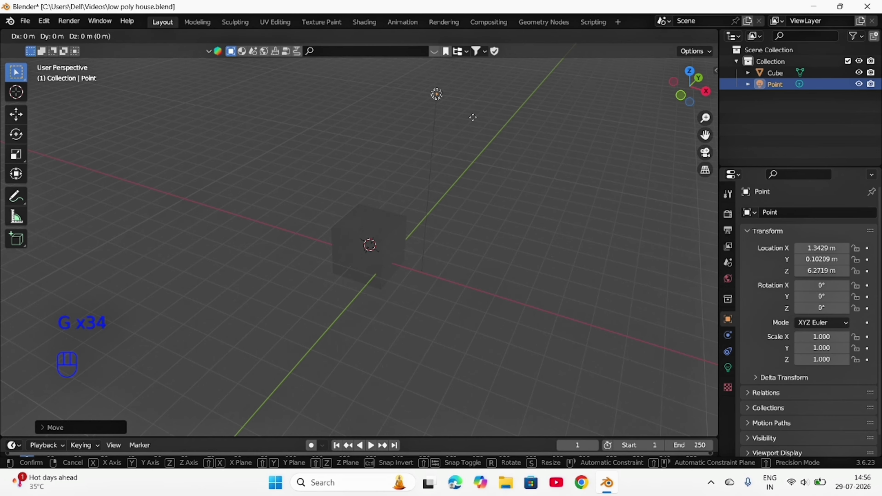
key(x)
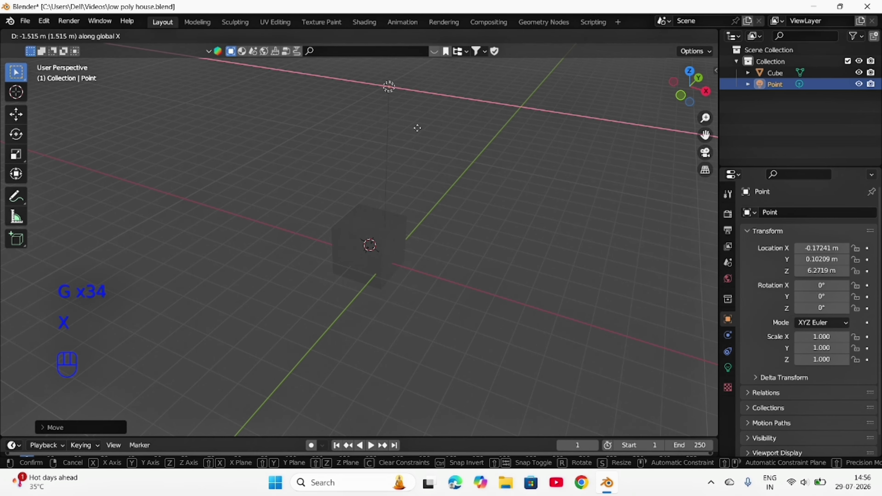
click(405, 128)
middle_drag(344, 314, 528, 311)
Step: Increase the Point light's power to 101.6 W and inspect the lit cube
click(727, 368)
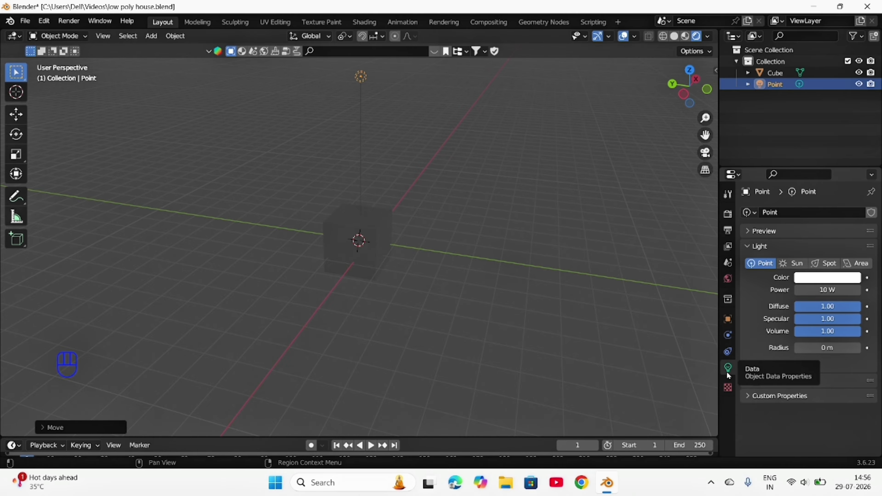
drag(827, 290, 858, 290)
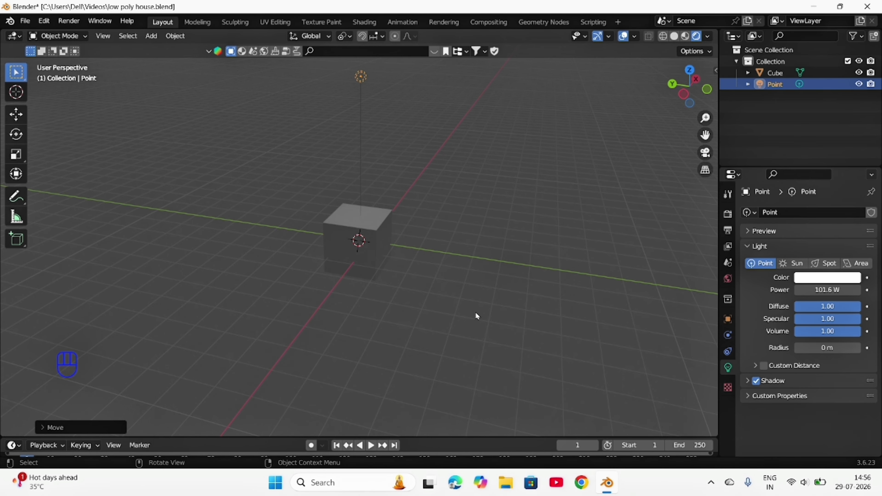
middle_drag(476, 314, 490, 221)
scroll(432, 310, up, 4)
Step: Delete the Point light and add a Spot light in its place
key(x)
click(491, 243)
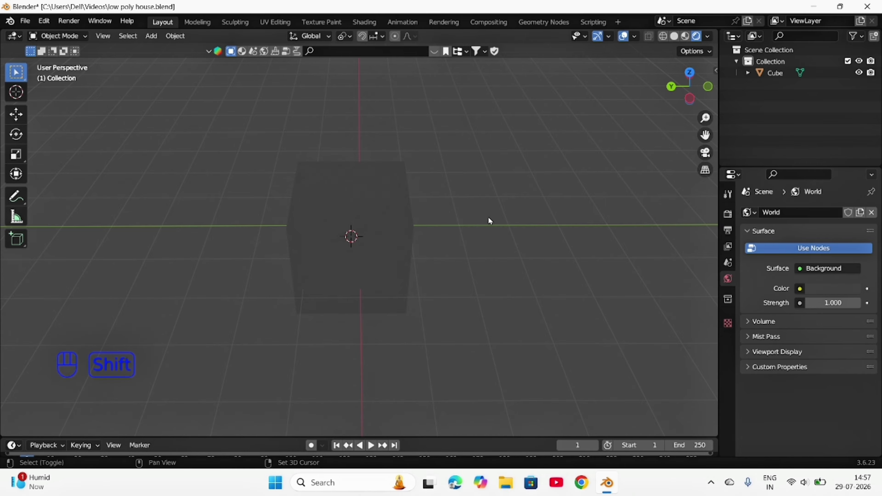
key(shift+a)
mouse_move(488, 217)
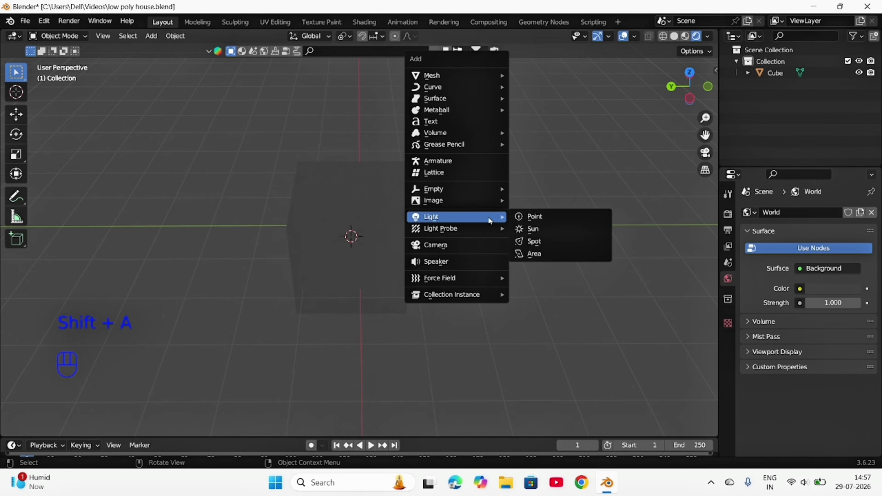
click(551, 241)
middle_drag(584, 247, 566, 258)
Step: Raise the Spot light about 9 m along the Z axis above the cube
key(g)
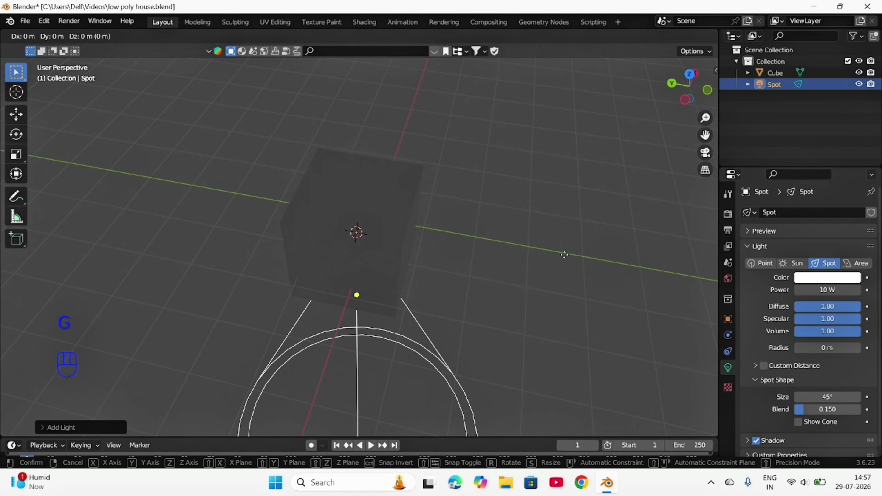
key(z)
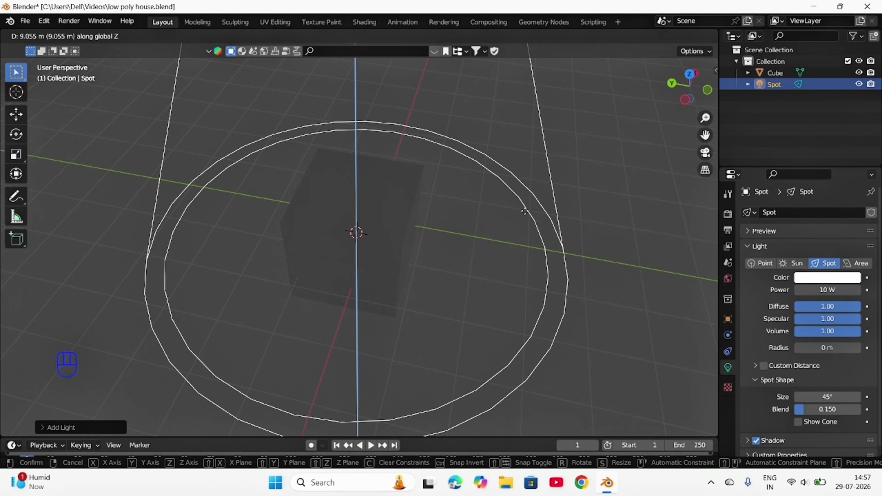
click(525, 212)
scroll(605, 374, down, 4)
middle_drag(604, 373, 403, 127)
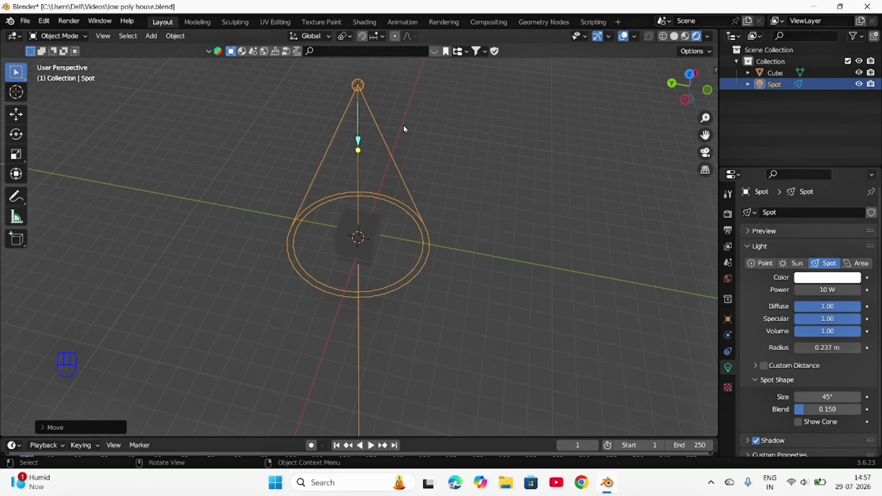
Step: Scale the Spot light down to about 0.47 of its size
key(s)
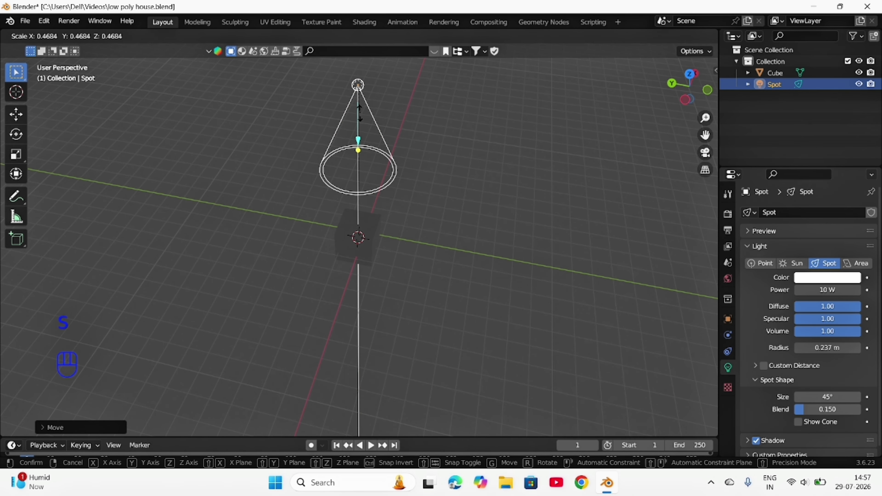
click(357, 109)
middle_drag(358, 109, 455, 227)
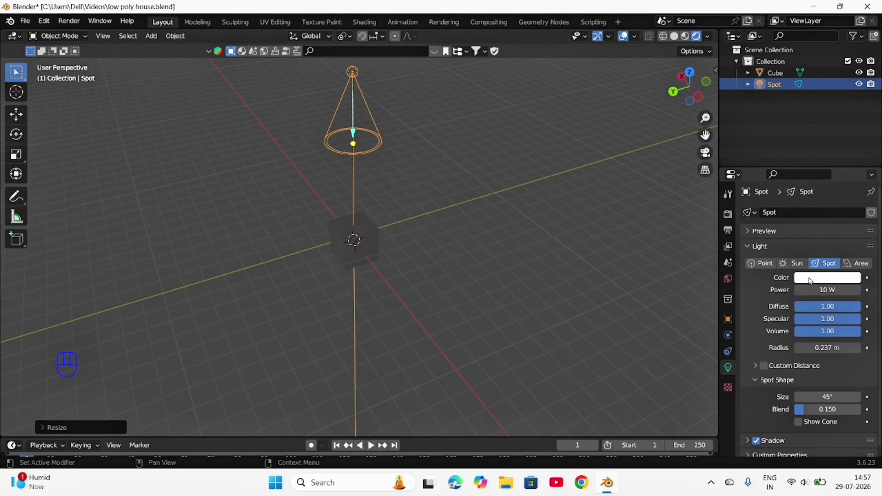
Step: Increase the Spot light's power to 227.2 W and inspect the lit cube up close
drag(813, 290, 859, 290)
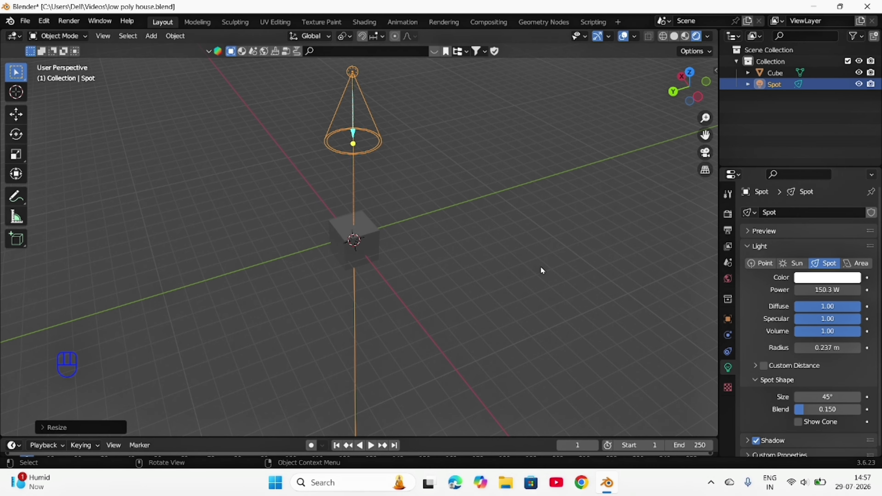
middle_drag(541, 266, 503, 264)
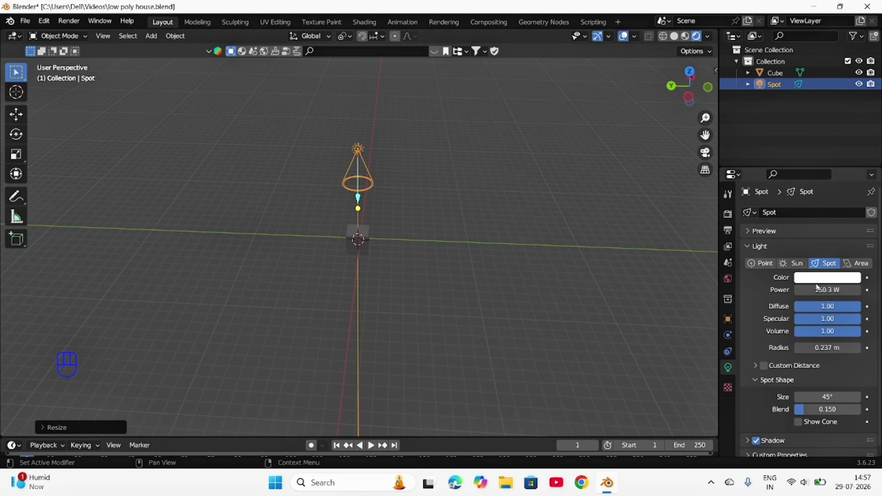
drag(821, 290, 844, 290)
scroll(407, 261, up, 10)
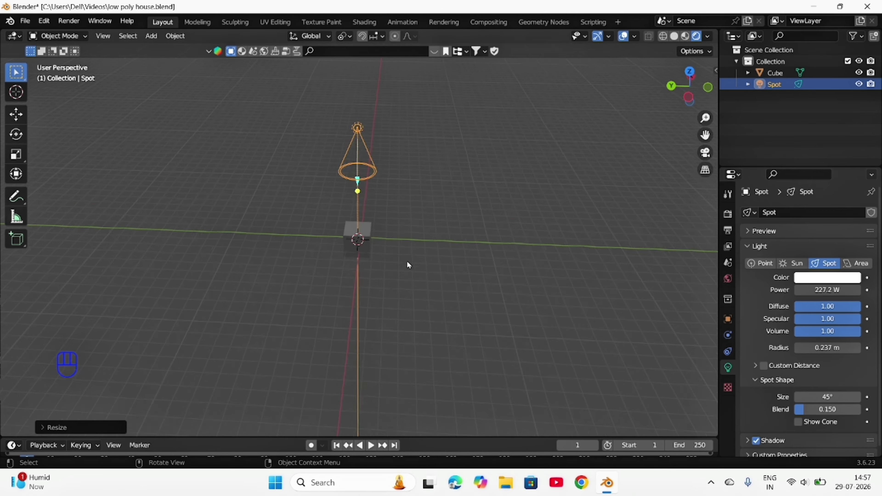
mouse_move(539, 266)
middle_down()
mouse_move(374, 236)
mouse_move(480, 207)
mouse_move(520, 305)
mouse_move(538, 257)
middle_up()
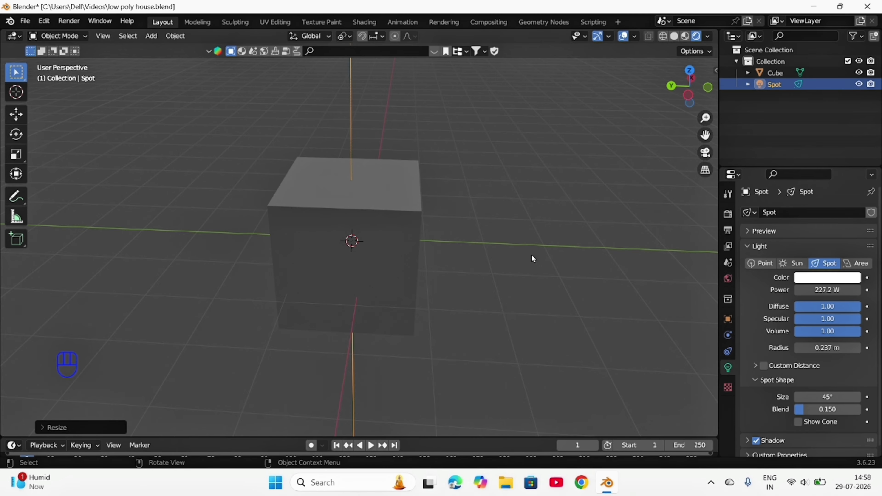
Step: Delete the Spot light and add an Area light in its place
key(x)
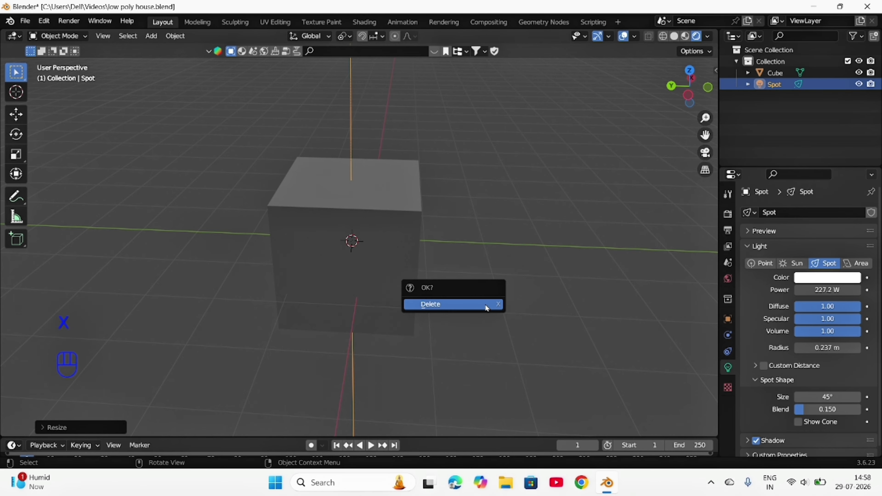
click(485, 304)
key(shift+a)
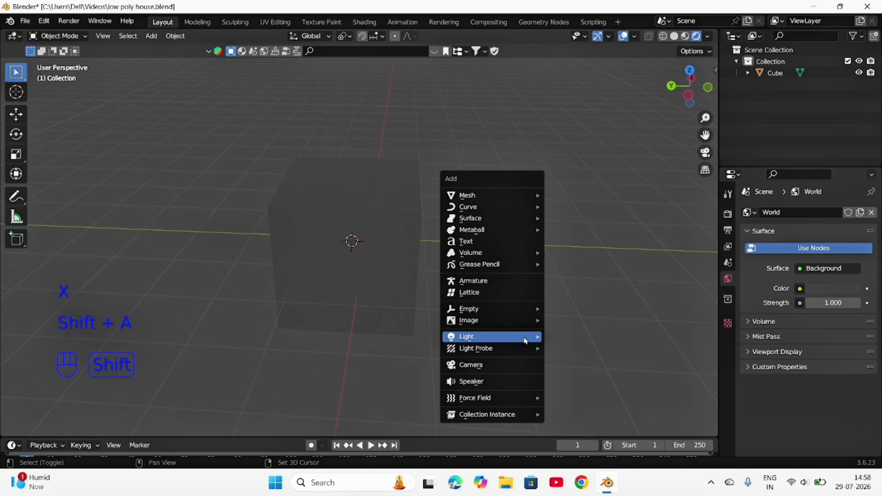
mouse_move(525, 341)
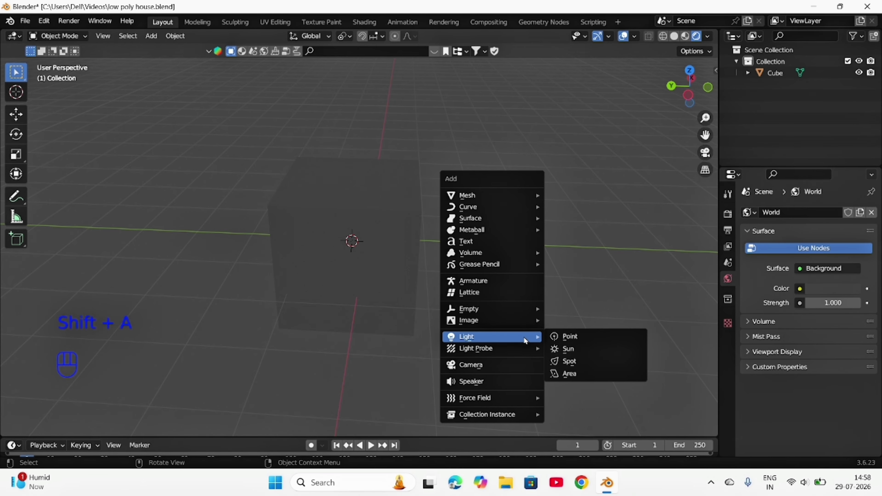
click(609, 375)
Step: Raise the Area light along the Z axis above the cube and inspect its soft lighting from several angles
middle_drag(610, 375, 604, 374)
key(g)
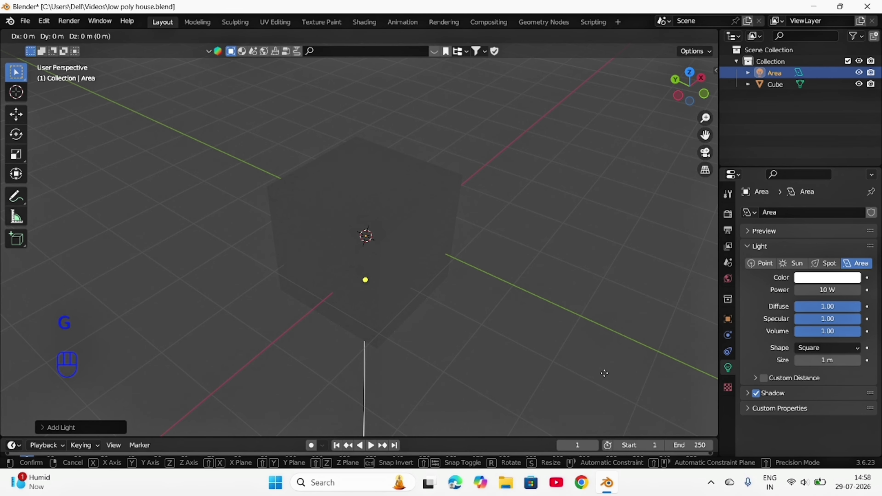
key(z)
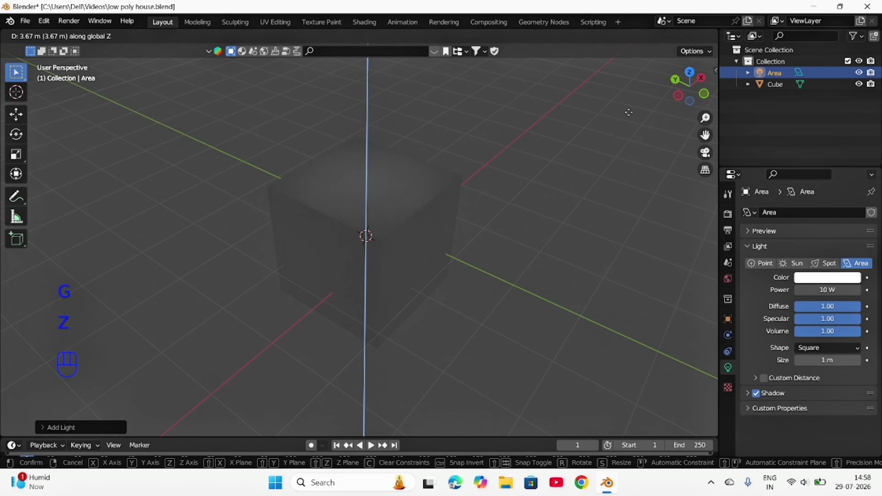
click(571, 197)
middle_drag(571, 197, 460, 278)
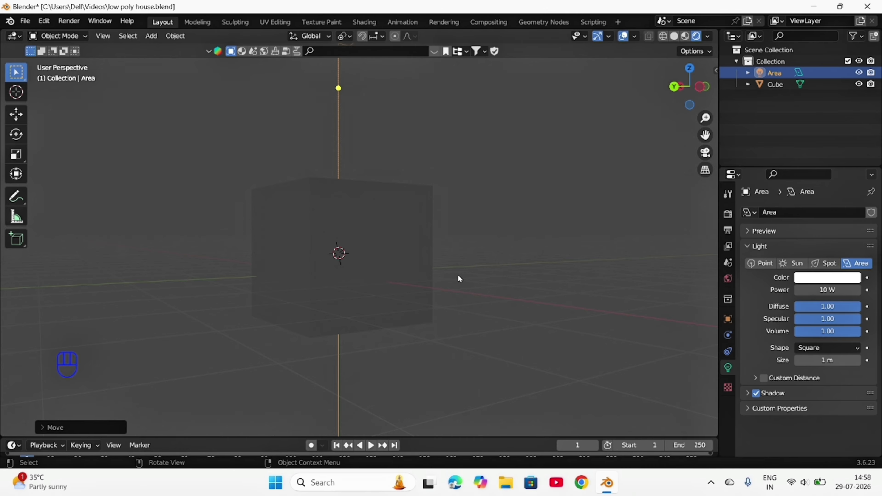
middle_drag(459, 280, 212, 292)
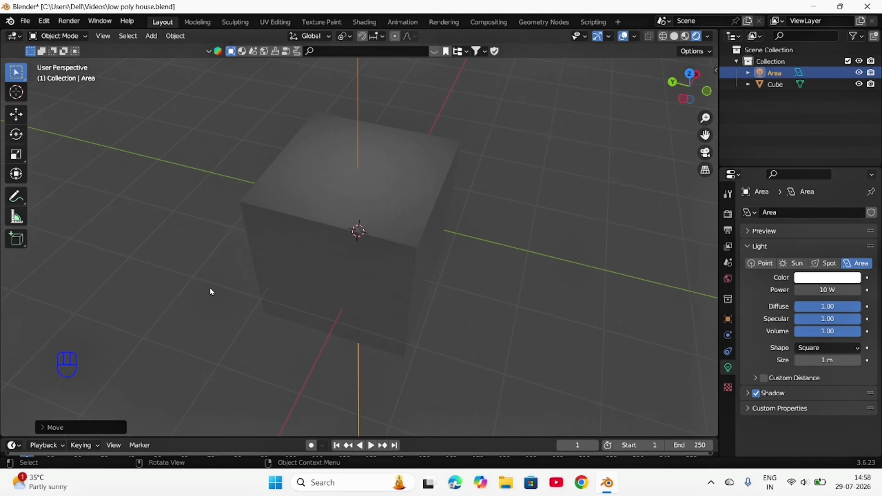
scroll(337, 266, down, 5)
middle_drag(341, 256, 371, 242)
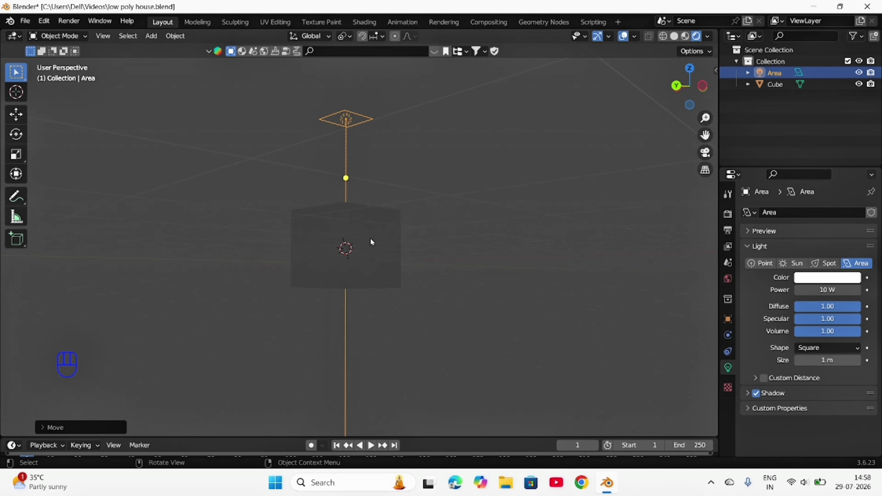
middle_drag(389, 188, 401, 317)
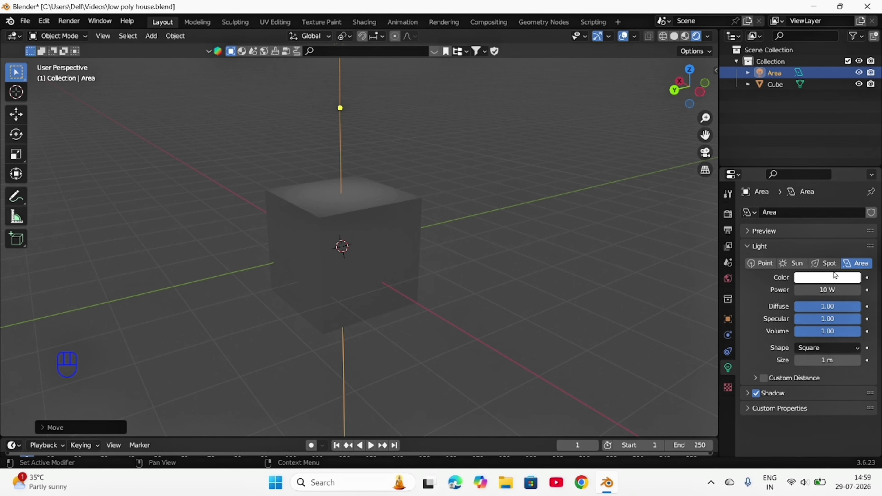
Step: Try green and blue as the Area light's colour and check the effect on the cube
click(830, 278)
click(779, 157)
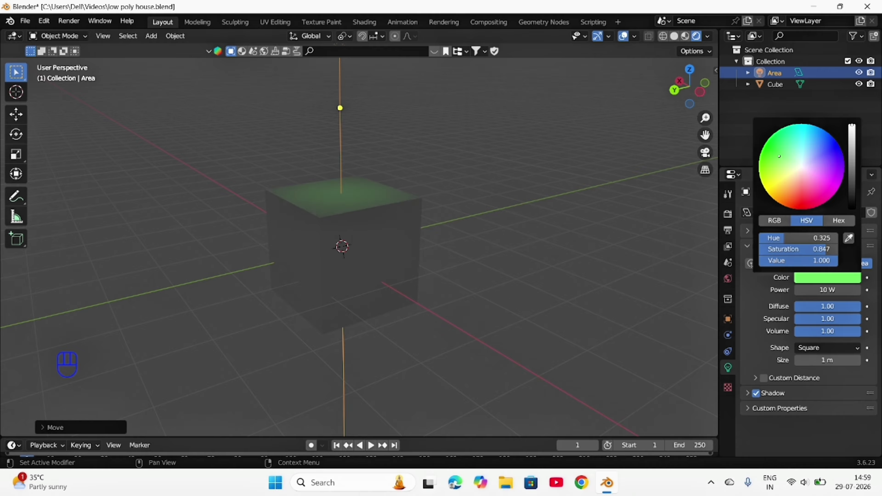
click(811, 148)
click(829, 148)
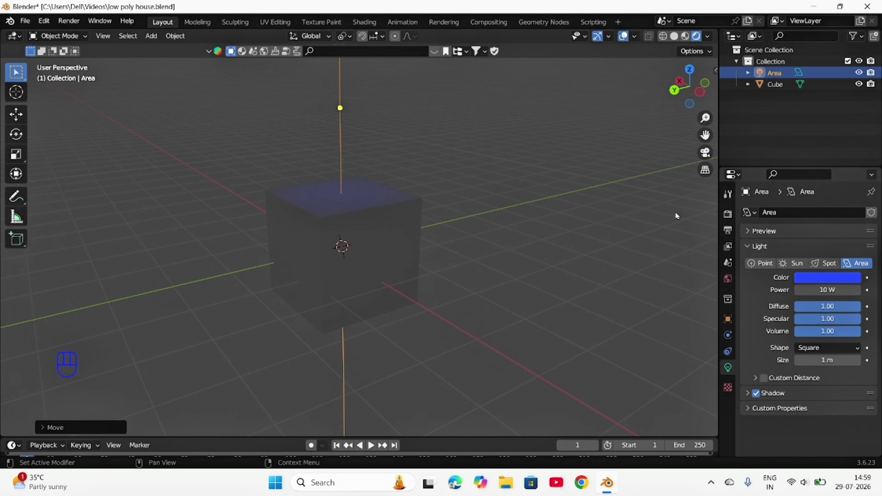
middle_drag(532, 328, 537, 327)
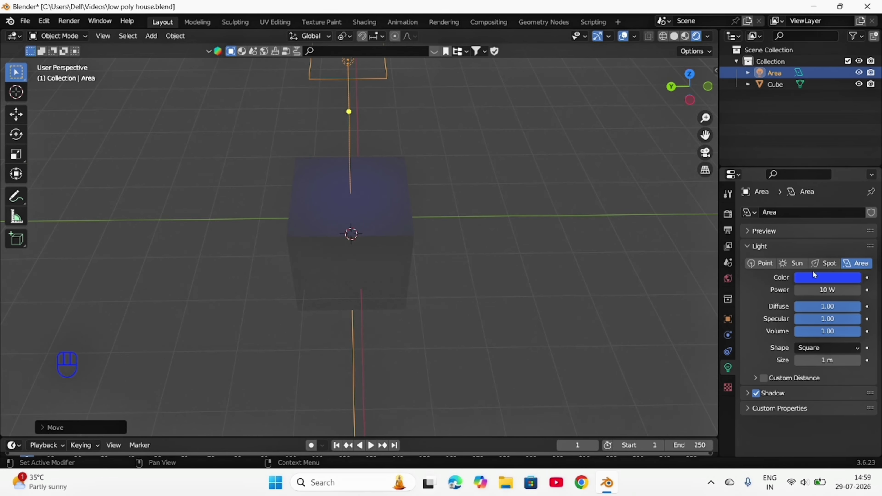
Step: Set the Area light's colour to a saturated yellow-green
click(827, 280)
drag(804, 175, 804, 142)
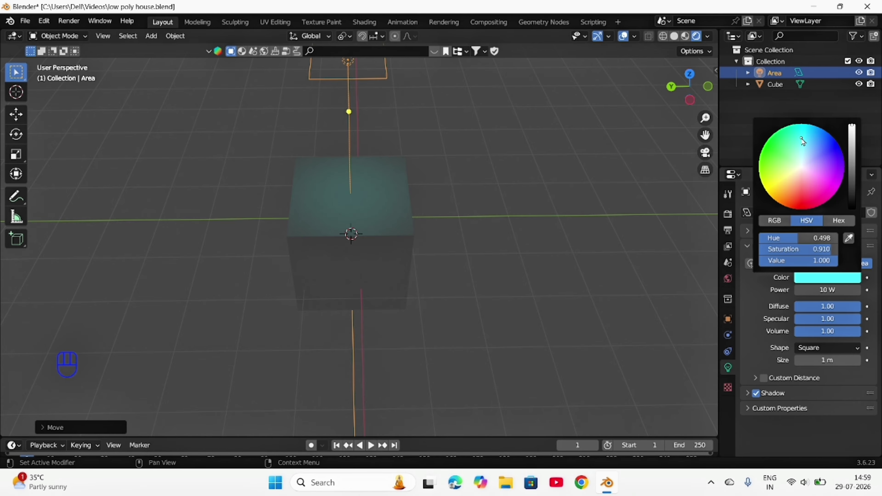
click(802, 161)
click(760, 170)
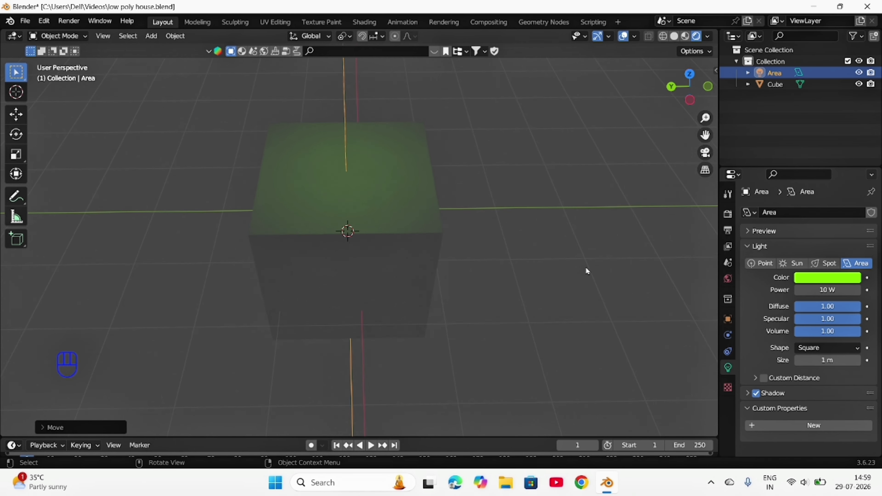
scroll(587, 270, up, 1)
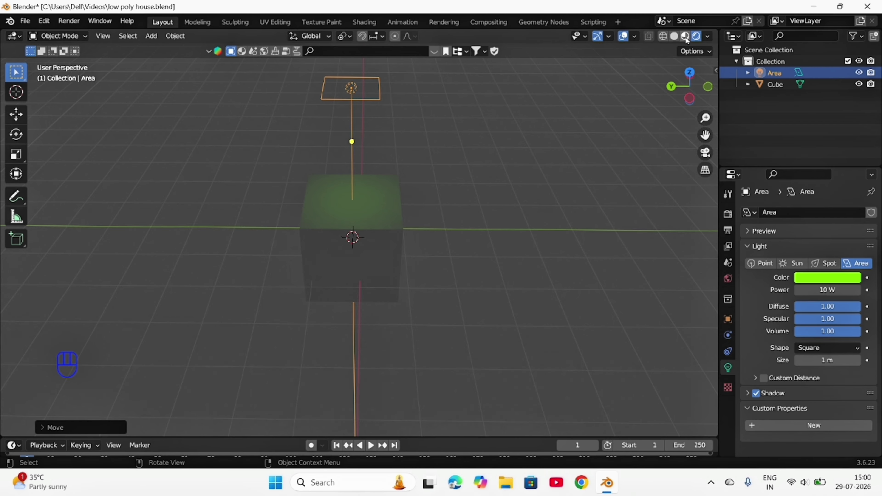
Step: Switch the viewport to Solid shading and look over the cube and Area light from different sides
click(674, 37)
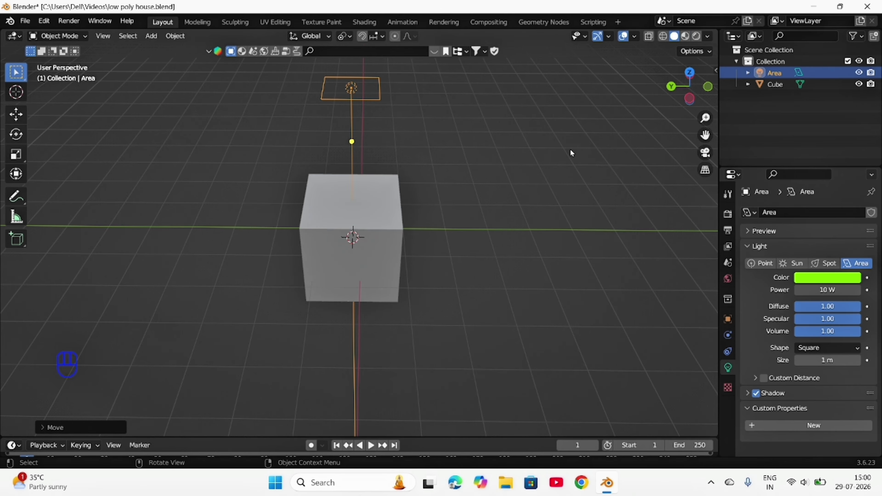
mouse_move(572, 178)
middle_down()
mouse_move(506, 158)
mouse_move(553, 122)
middle_up()
middle_drag(553, 227, 526, 228)
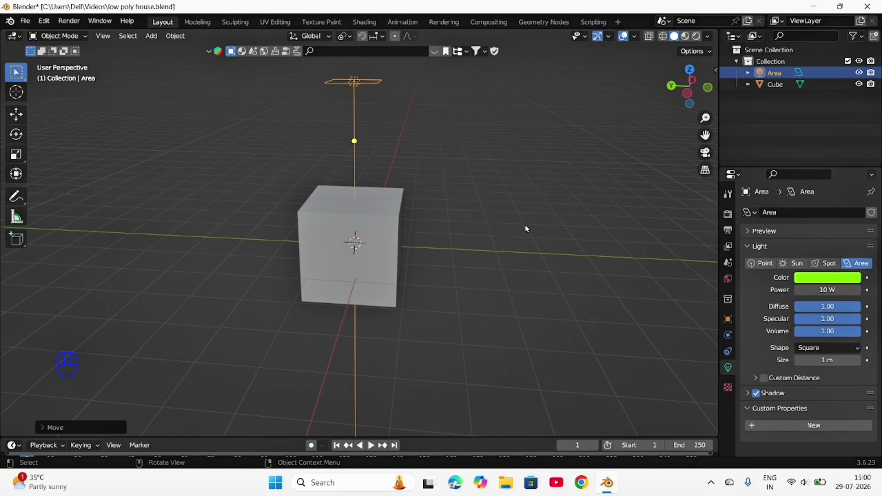
middle_drag(348, 277, 564, 209)
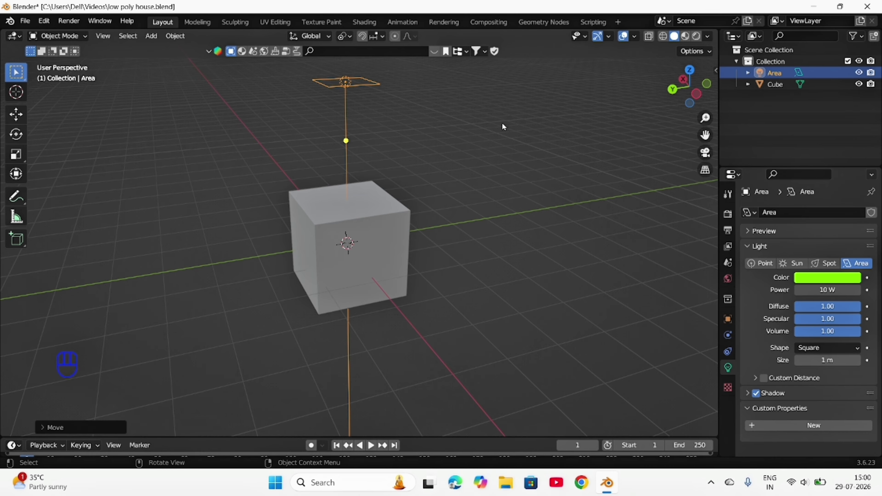
middle_drag(502, 124, 461, 173)
scroll(461, 173, down, 3)
scroll(461, 173, up, 3)
Step: Deselect the Area light, add a camera to the scene and check it in front view
click(521, 226)
middle_drag(528, 244, 567, 236)
key(shift)
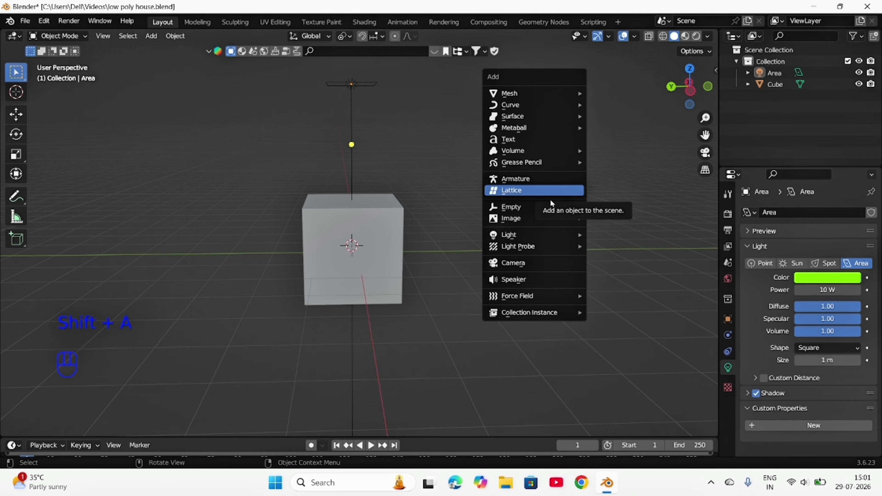
click(554, 263)
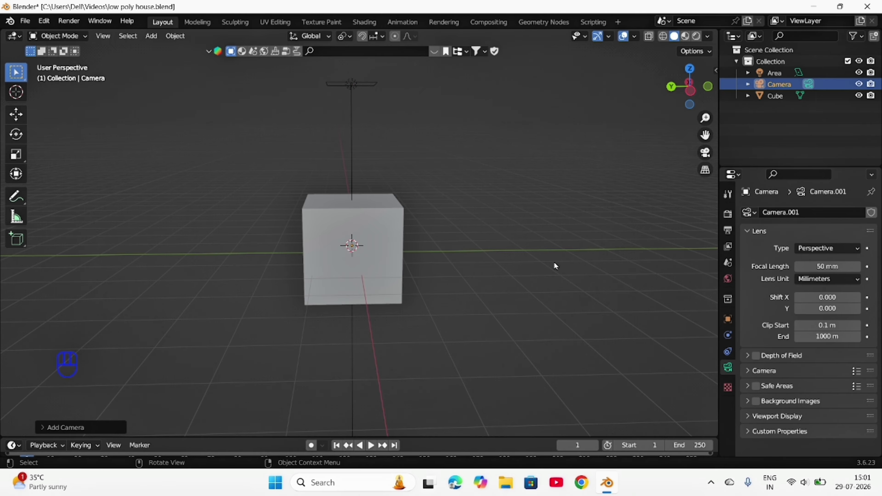
middle_drag(554, 263, 5, 267)
key(KP_1)
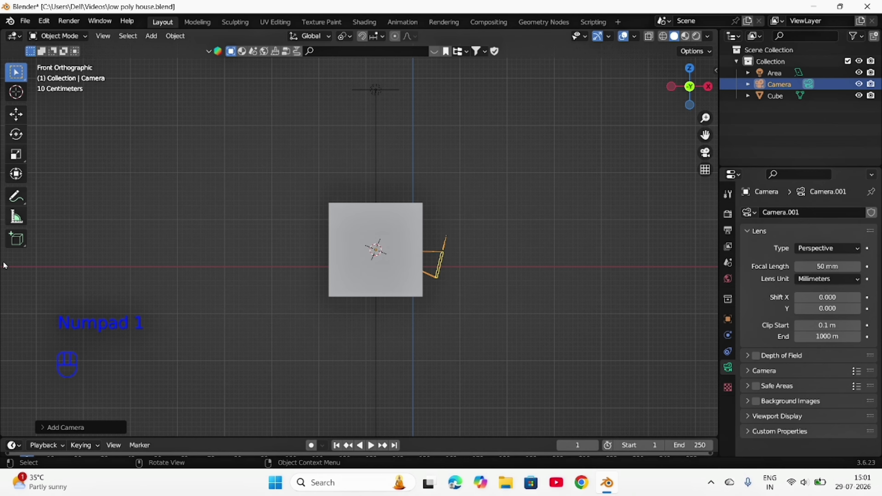
Step: Move the camera along the negative Y axis until it stands well clear of the cube
middle_drag(5, 267, 407, 203)
key(g)
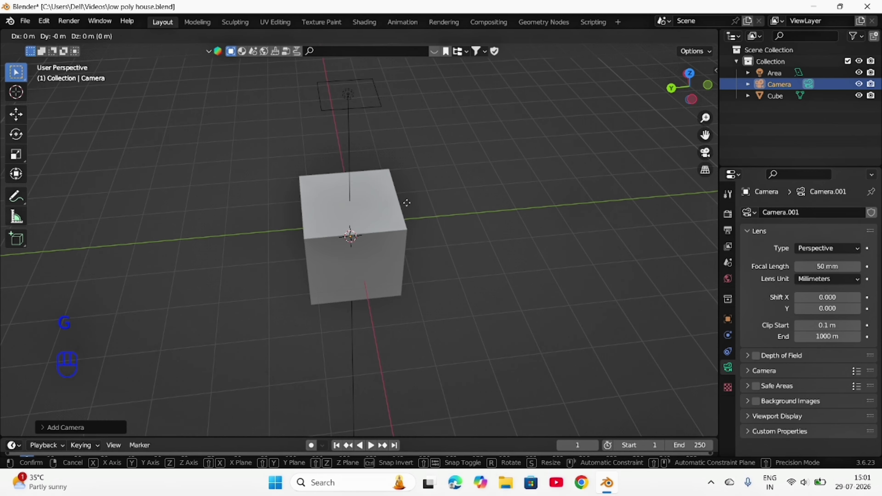
key(y)
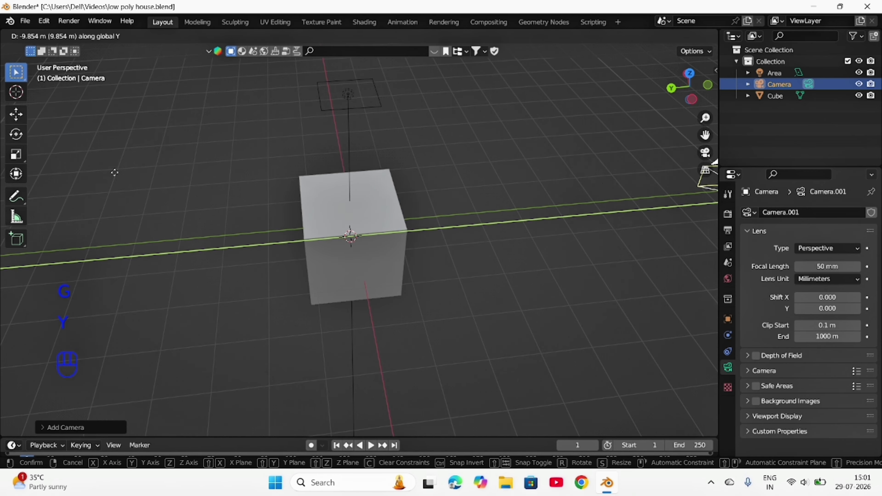
click(143, 173)
scroll(631, 207, down, 4)
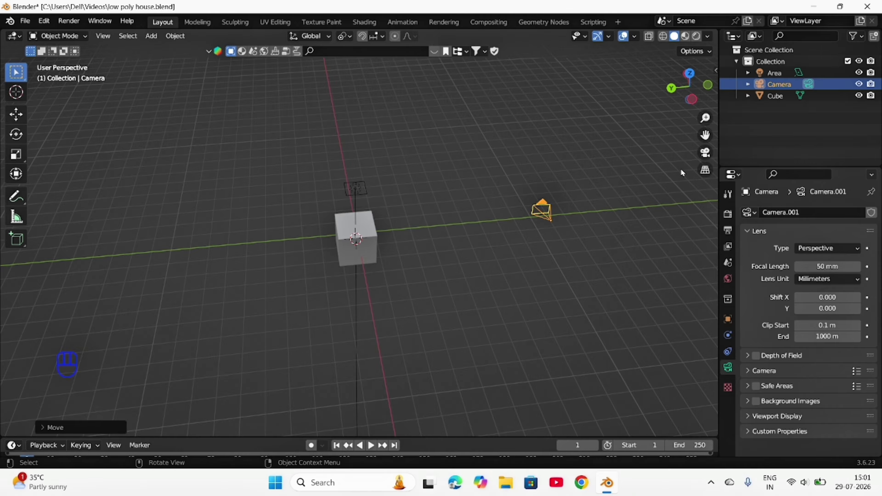
Step: Rotate the camera about 84.5° around the global Z axis
middle_drag(681, 172, 650, 160)
key(r)
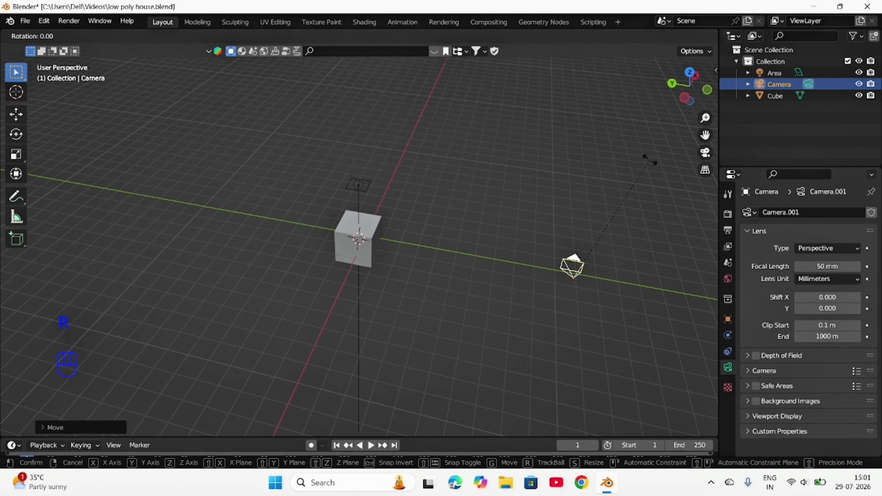
key(y)
key(z)
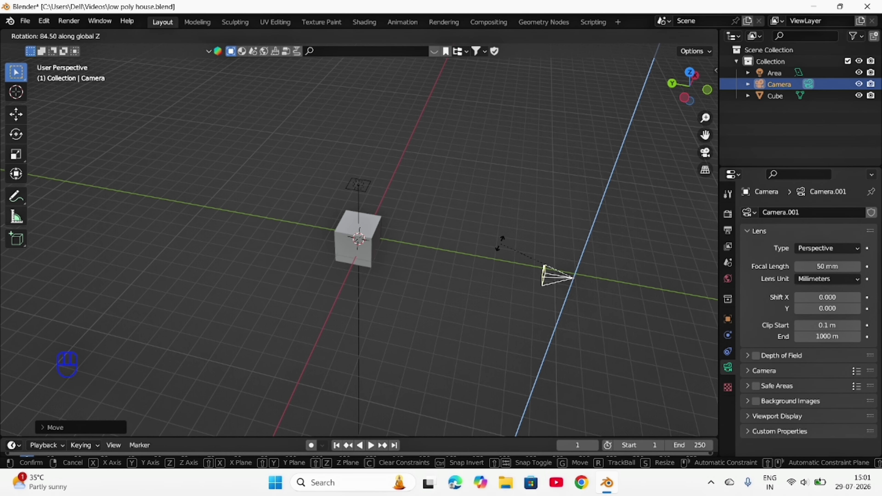
click(501, 242)
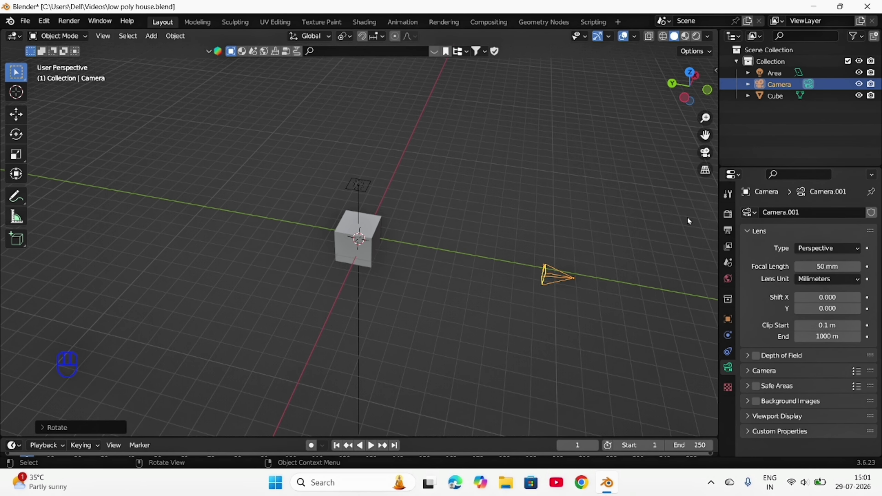
Step: Look through the camera and adjust its position and angle until the whole cube sits near the centre of the camera frame
middle_drag(687, 217, 574, 170)
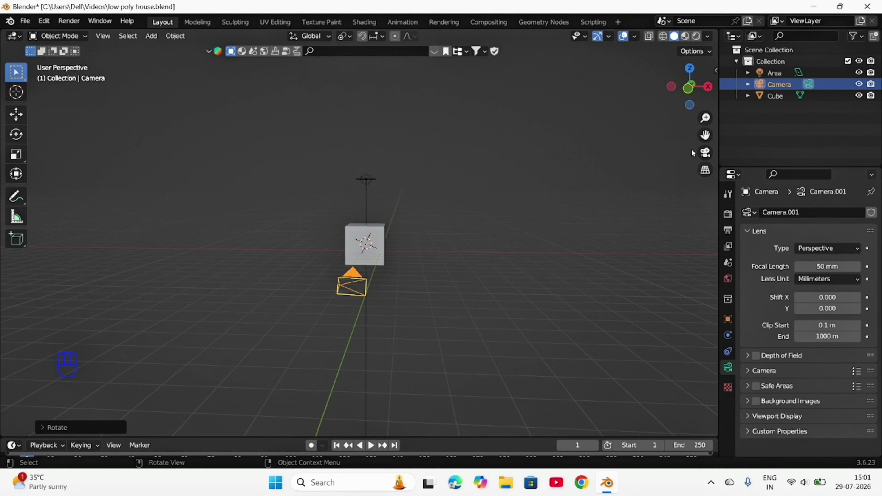
click(705, 153)
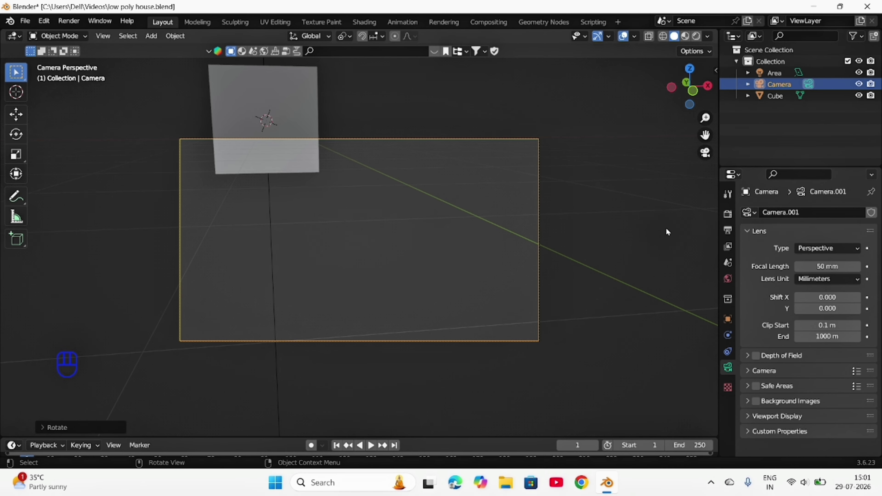
key(g)
key(g)
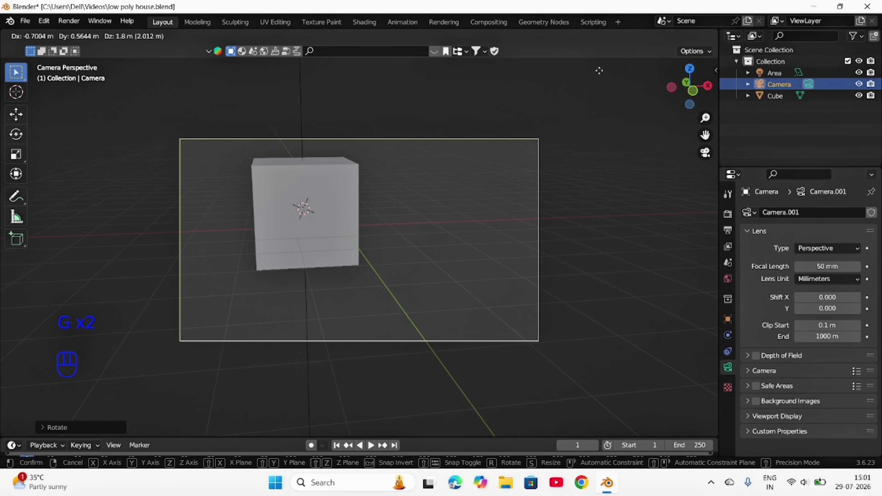
click(562, 53)
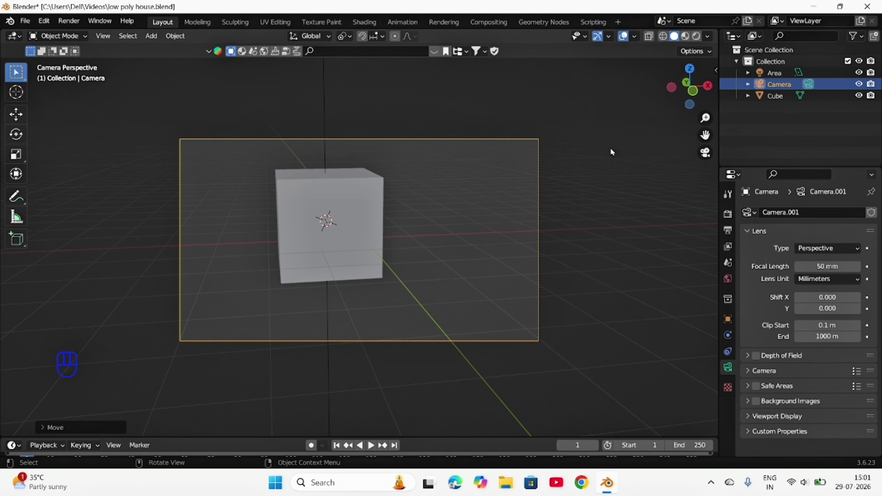
click(659, 207)
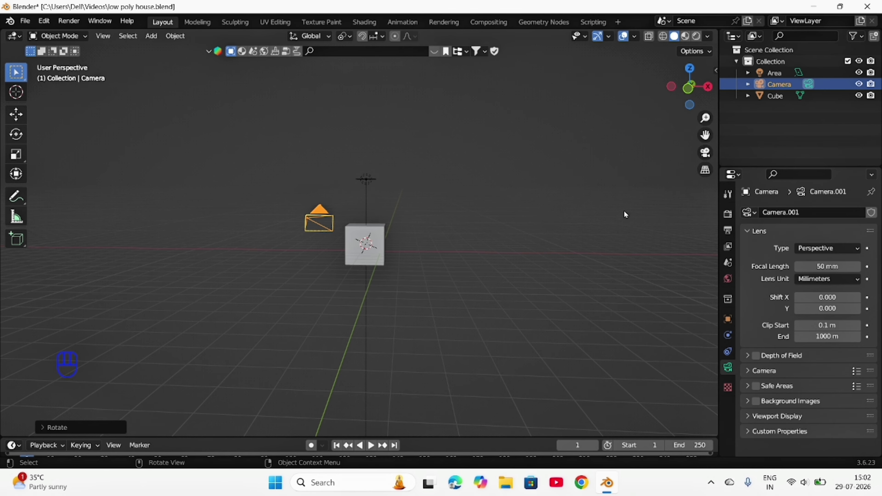
click(705, 153)
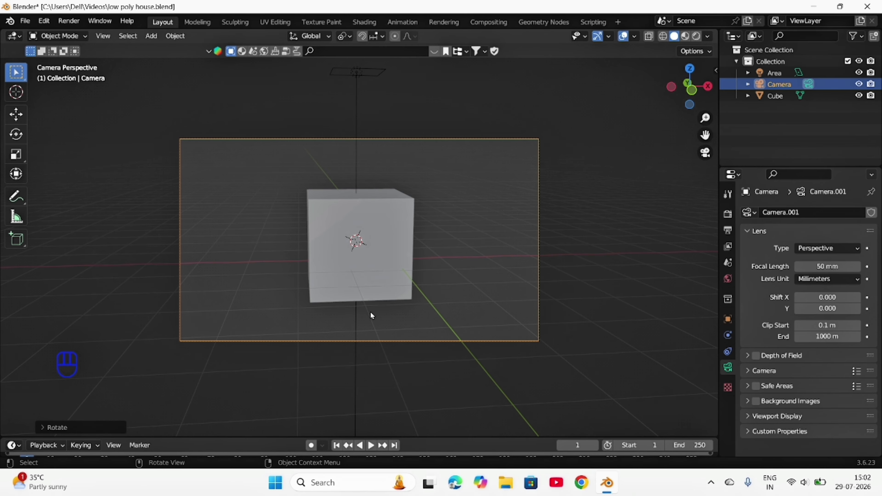
click(706, 153)
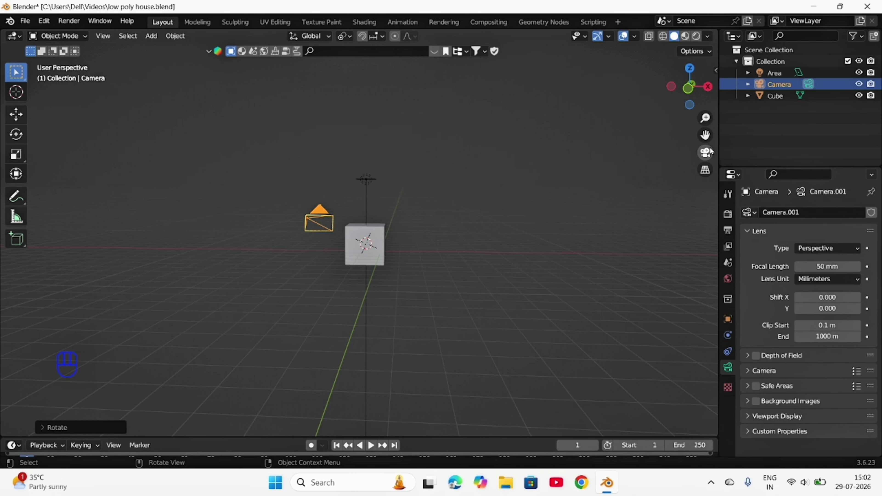
key(KP_0)
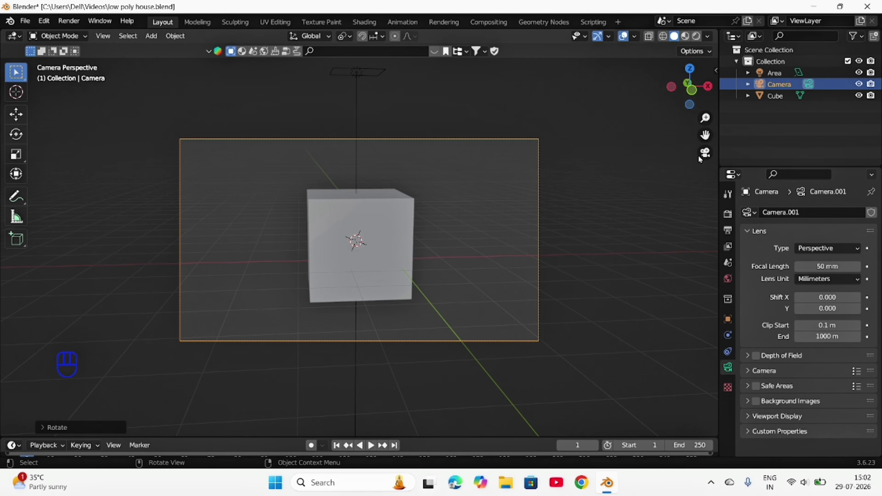
Step: Leave the camera view and move the camera about 3.3 m along the negative X axis
click(705, 153)
middle_drag(434, 215, 511, 249)
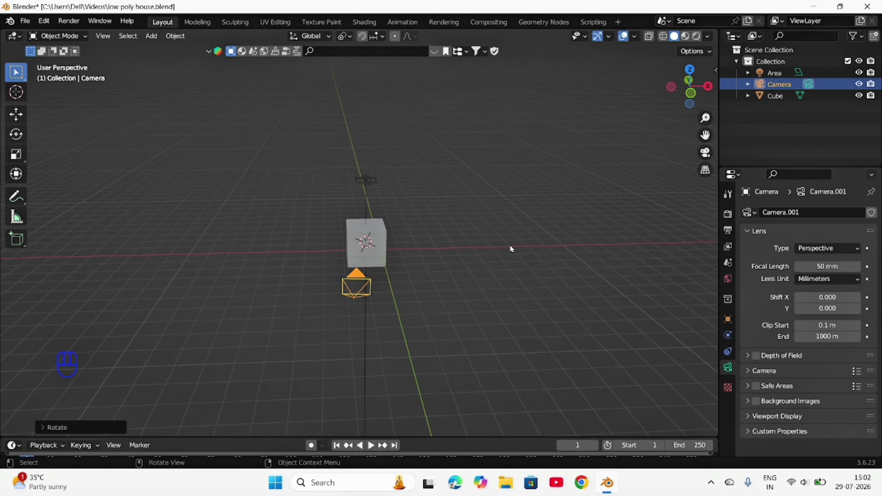
key(g)
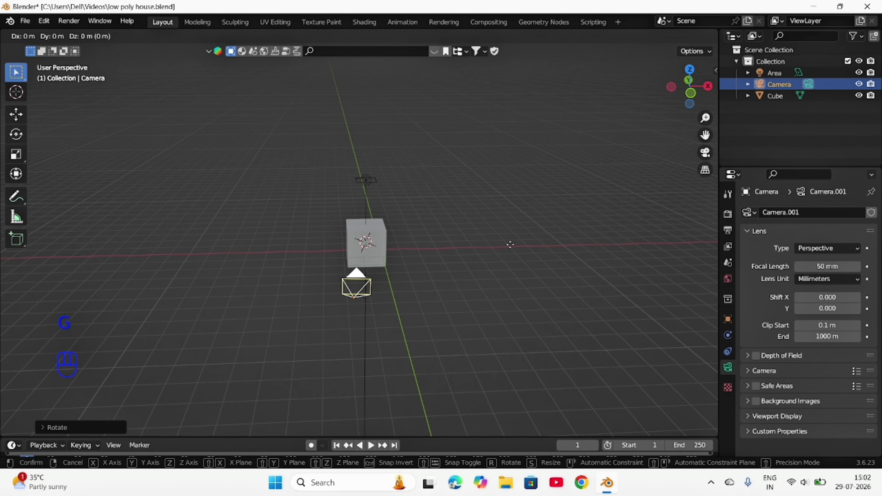
key(x)
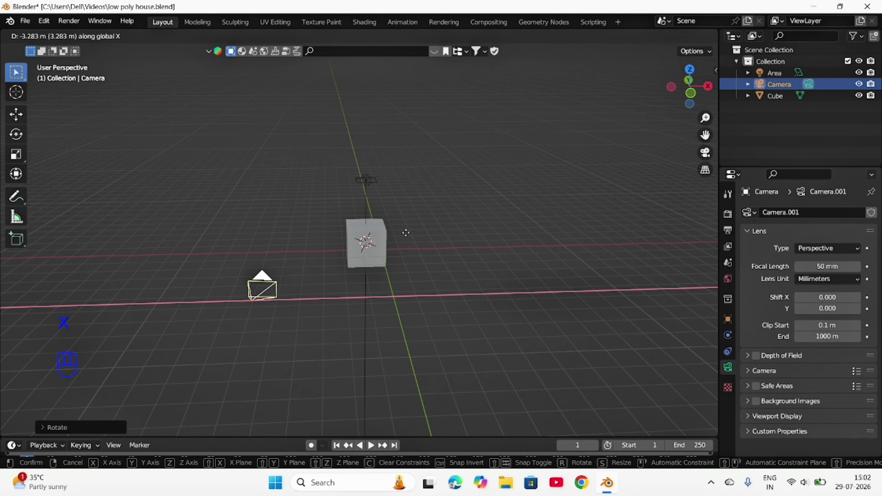
click(403, 232)
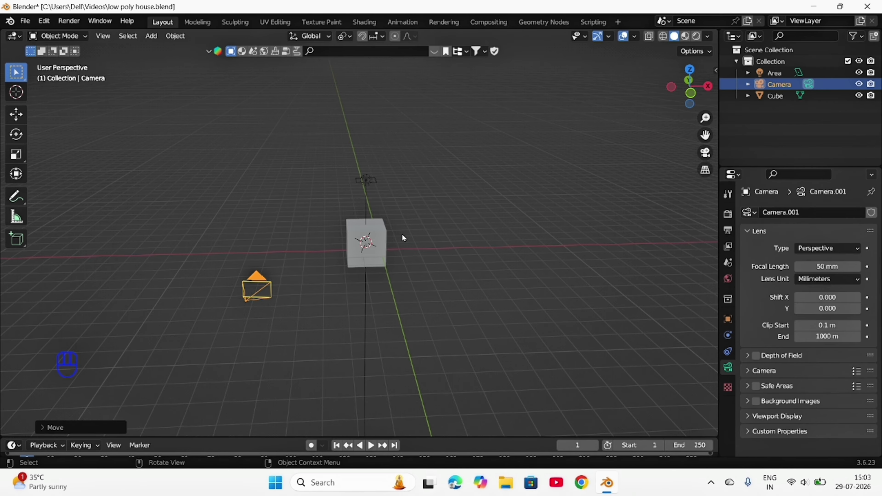
Step: Look through the camera, turn it with a trackball rotation until the cube is back in frame, and level its tilt
key(KP_0)
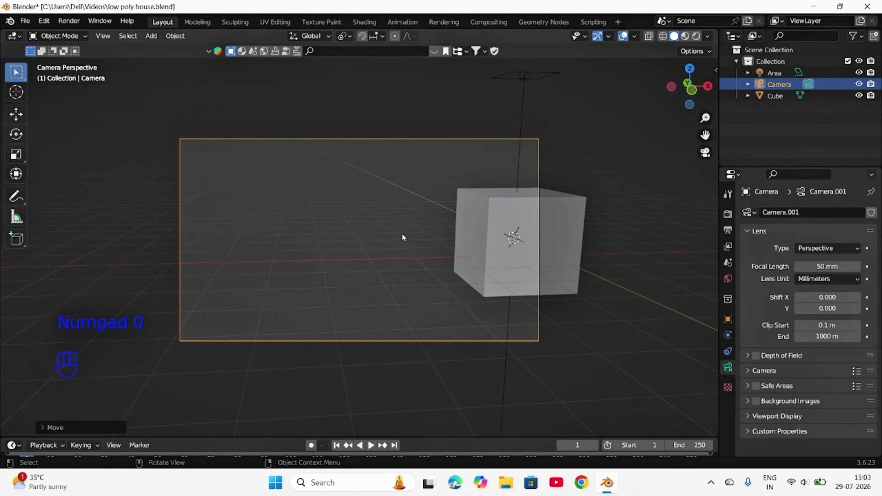
key(r)
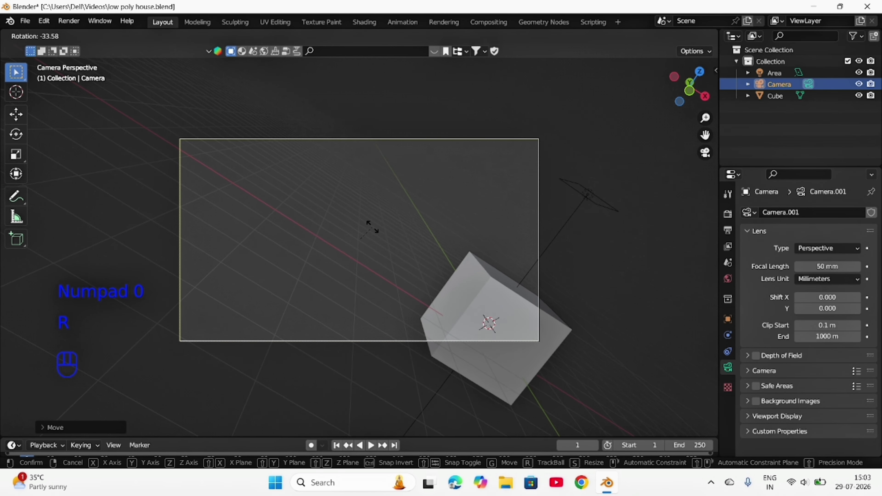
right_click(372, 227)
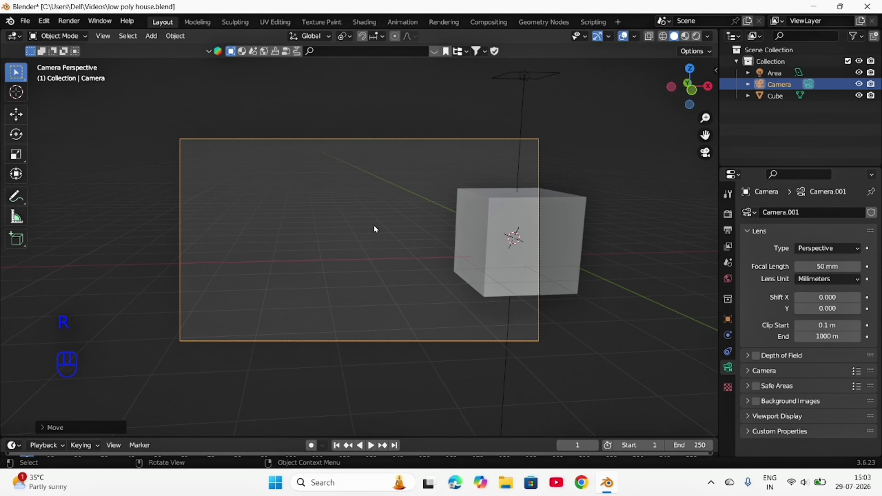
key(r)
key(r)
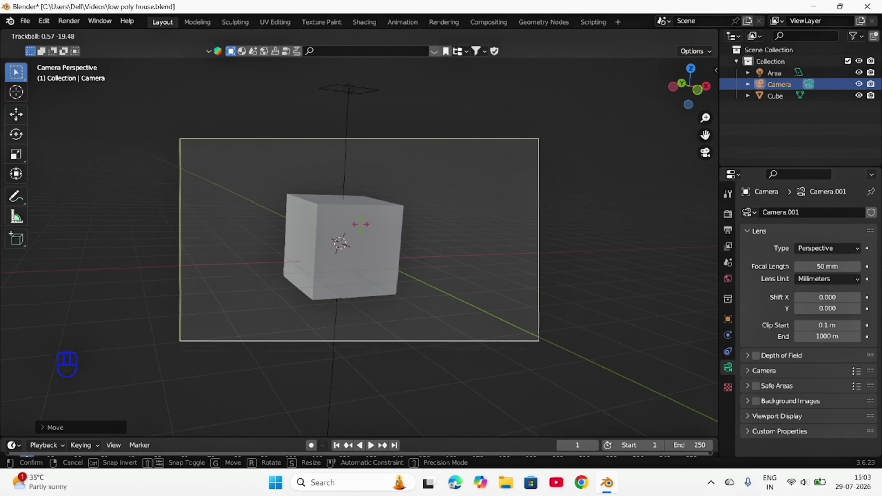
click(374, 229)
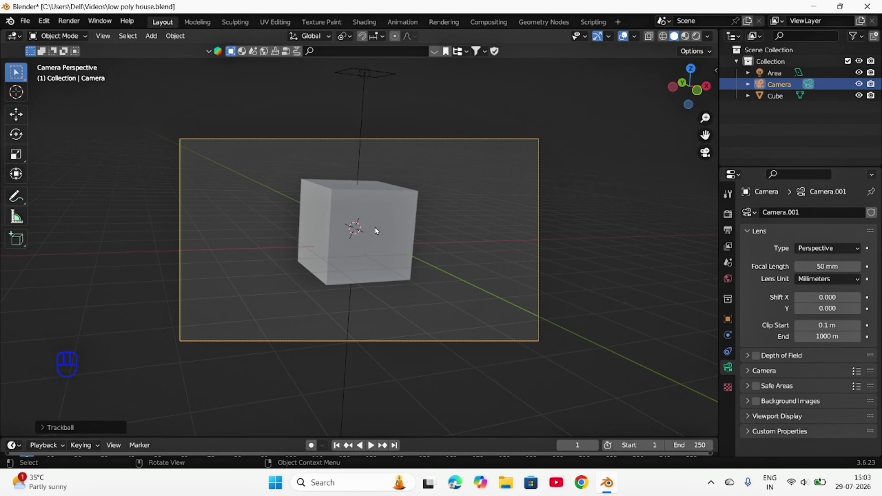
key(r)
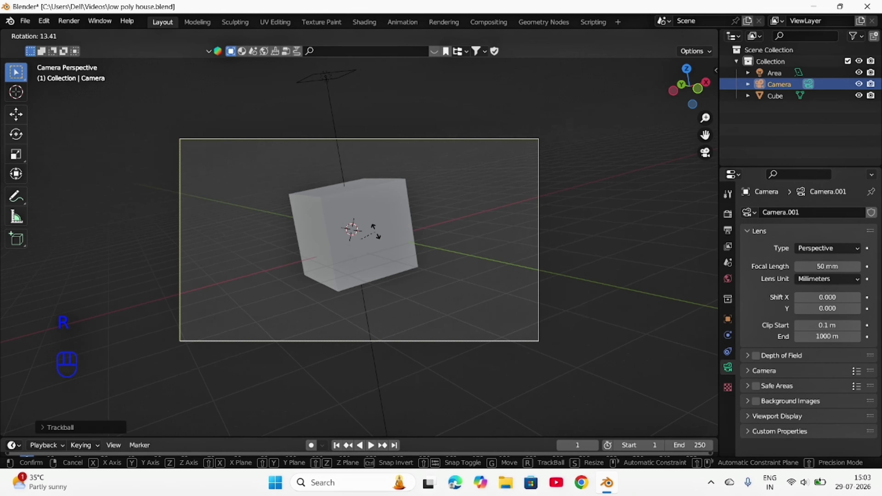
click(375, 226)
key(KP_0)
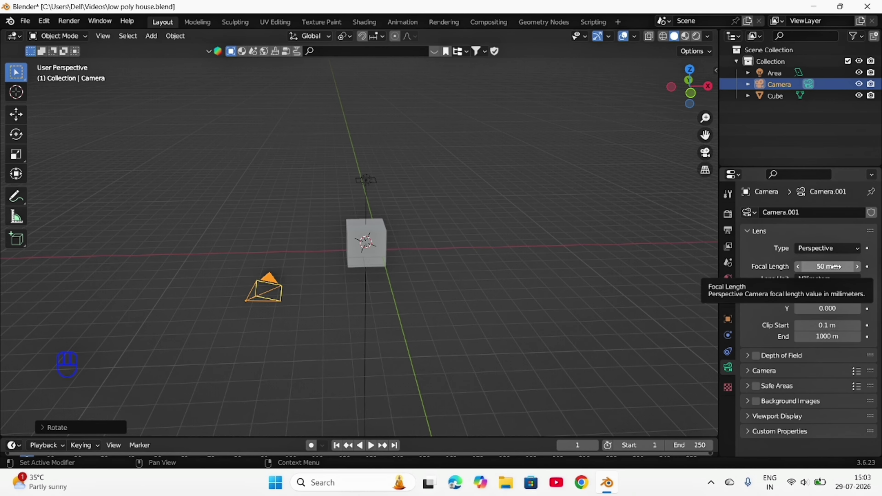
Step: Try longer focal lengths of 62 mm and 112 mm in camera view, and restore the camera's focal length to 50 mm
click(705, 153)
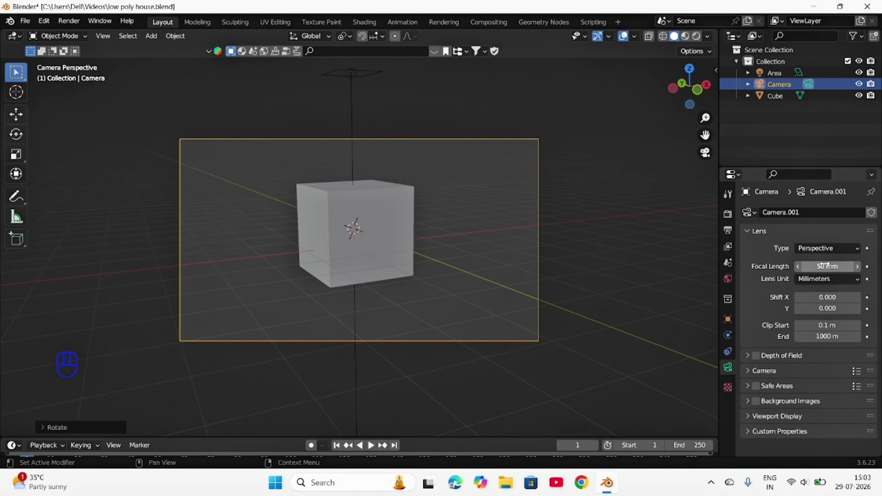
mouse_move(826, 265)
mouse_down()
mouse_move(814, 265)
mouse_move(842, 266)
mouse_move(799, 266)
mouse_move(833, 267)
mouse_up()
click(834, 266)
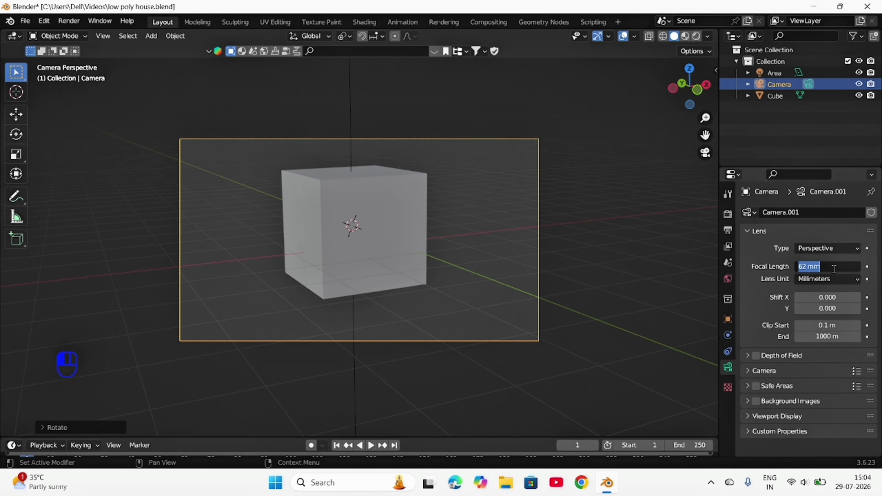
click(833, 269)
text(50)
key(Return)
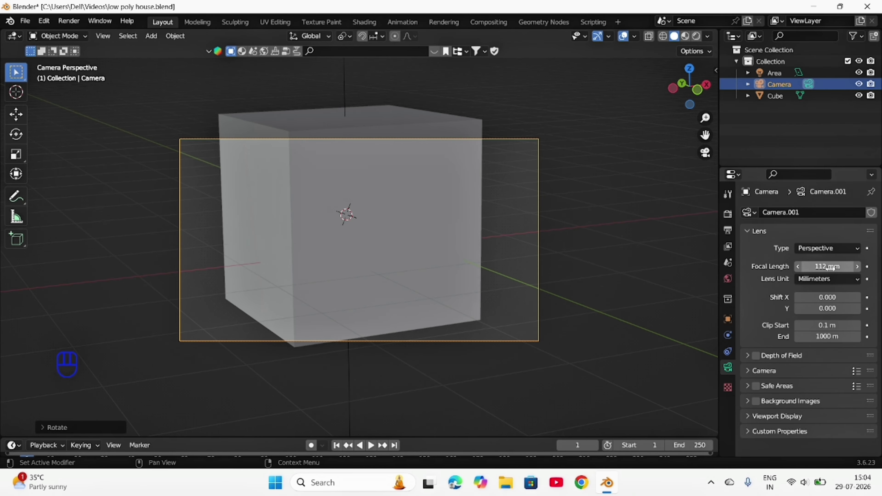
key(BackSpace)
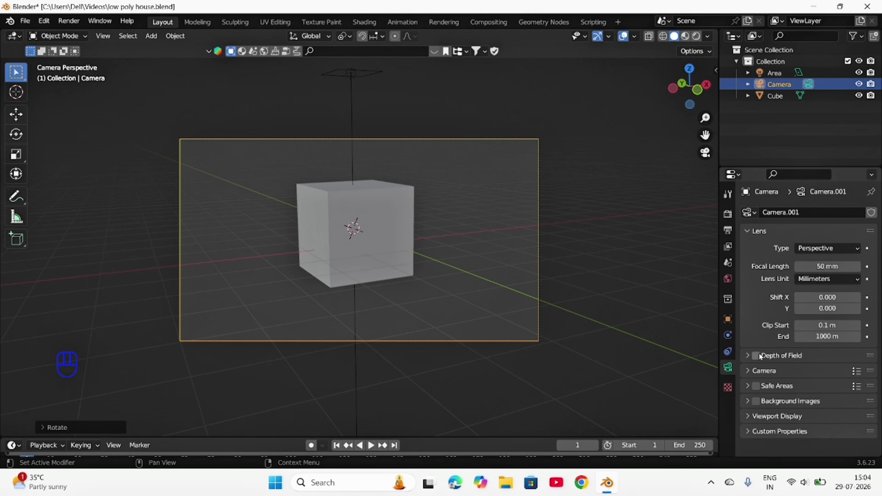
Step: Look at the camera's Depth of Field settings and enable Depth of Field
click(782, 356)
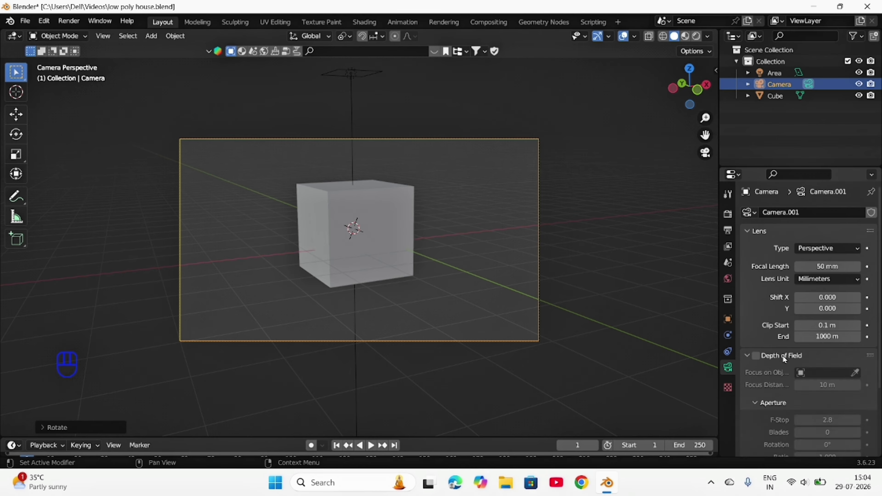
click(783, 356)
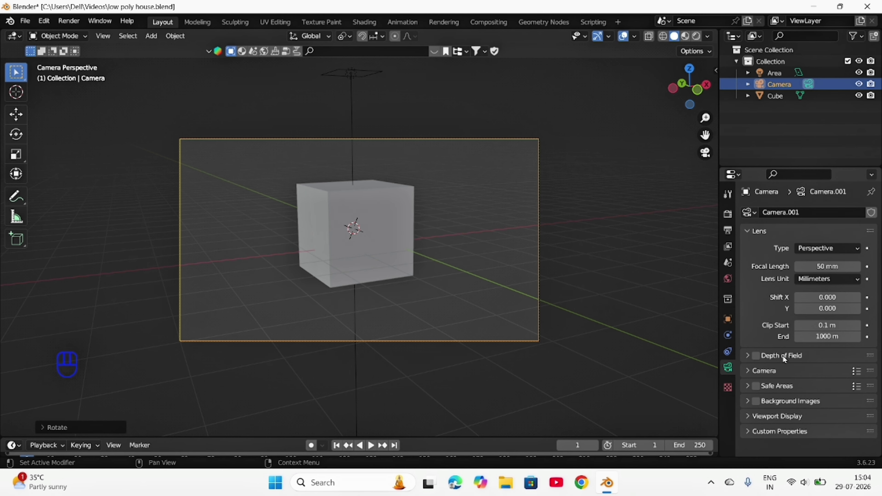
click(755, 356)
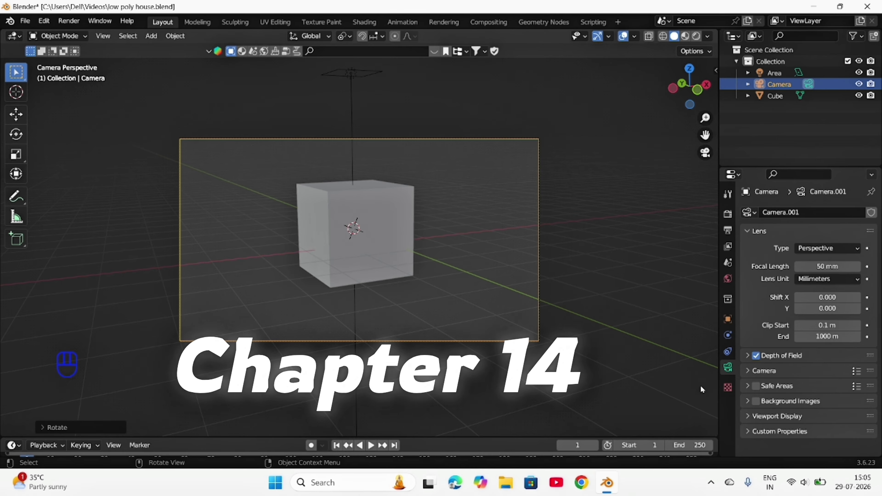
Step: Leave the camera view and choose Eevee as the scene's render engine
click(701, 153)
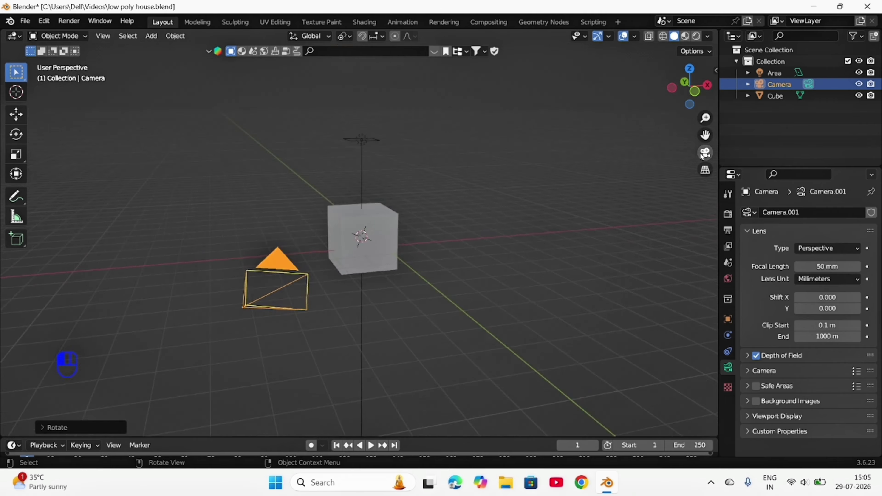
middle_drag(631, 246, 657, 232)
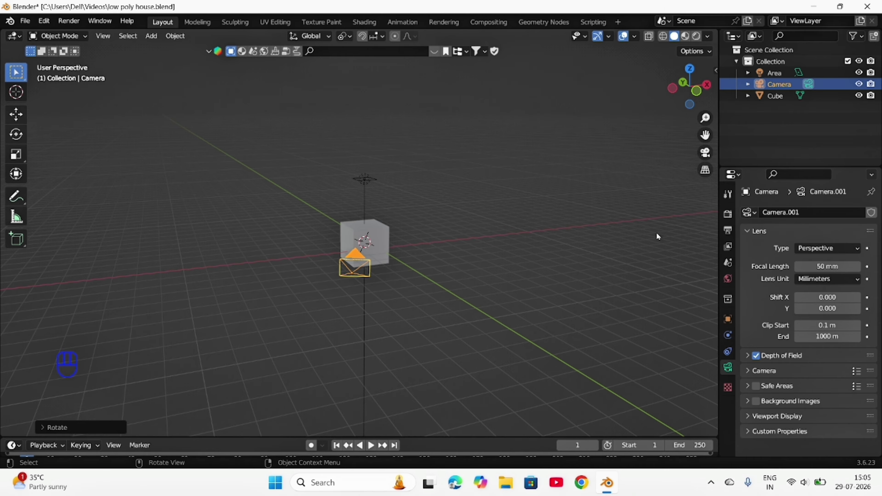
middle_drag(628, 243, 577, 287)
middle_drag(552, 277, 553, 280)
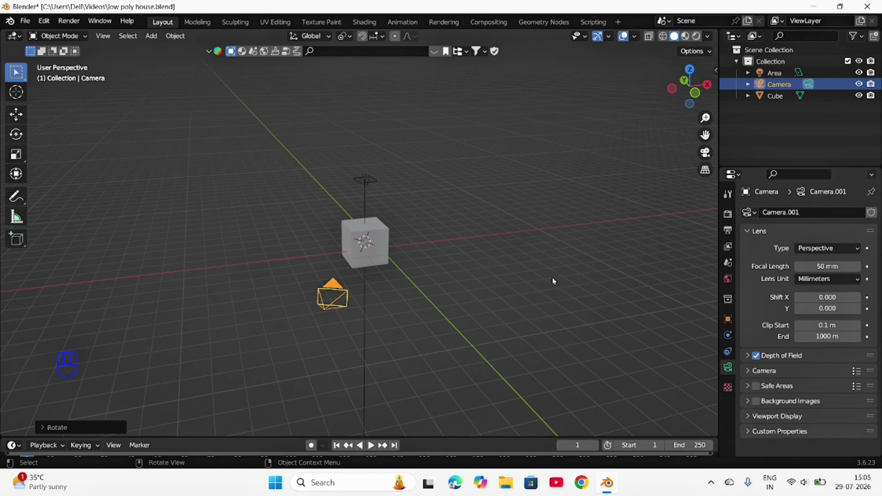
middle_drag(515, 282, 422, 290)
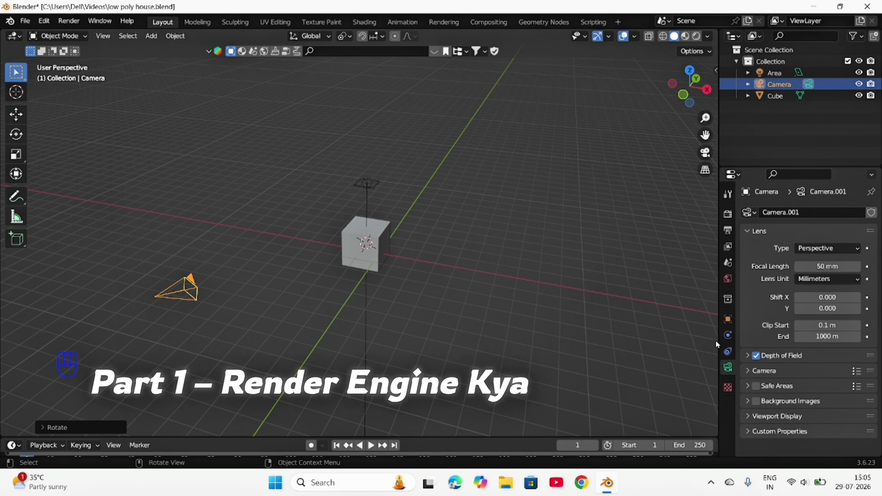
click(728, 213)
click(844, 212)
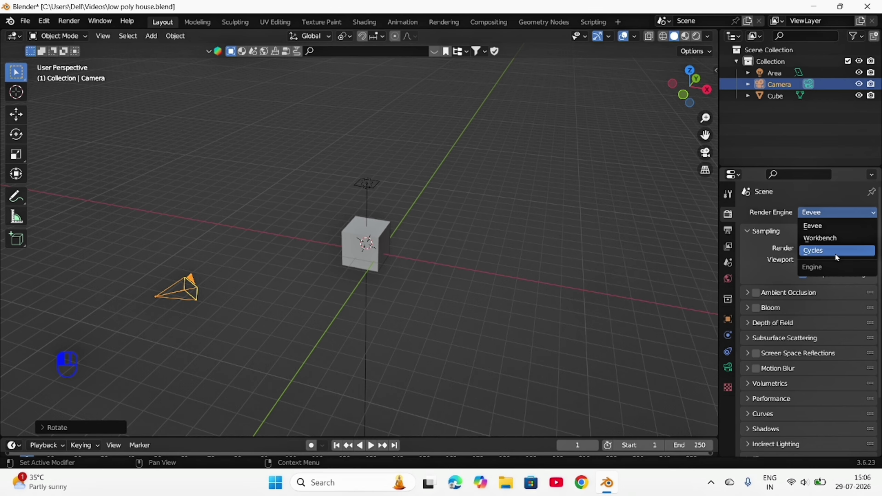
click(839, 230)
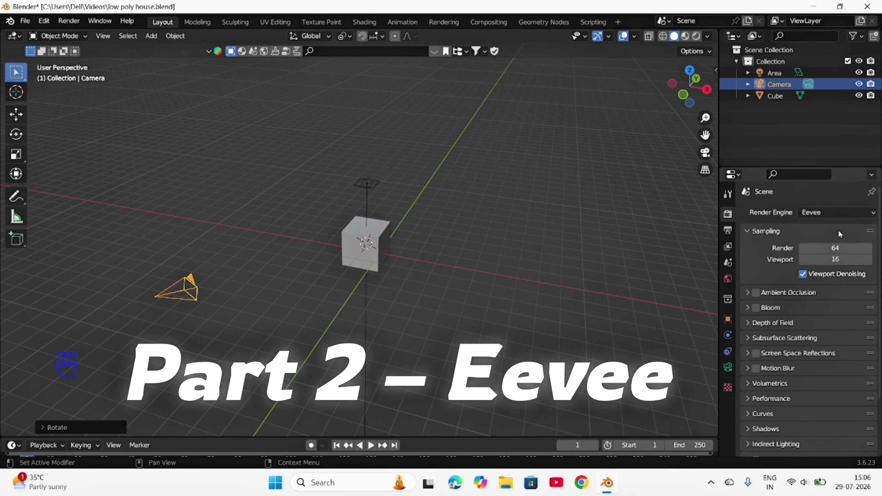